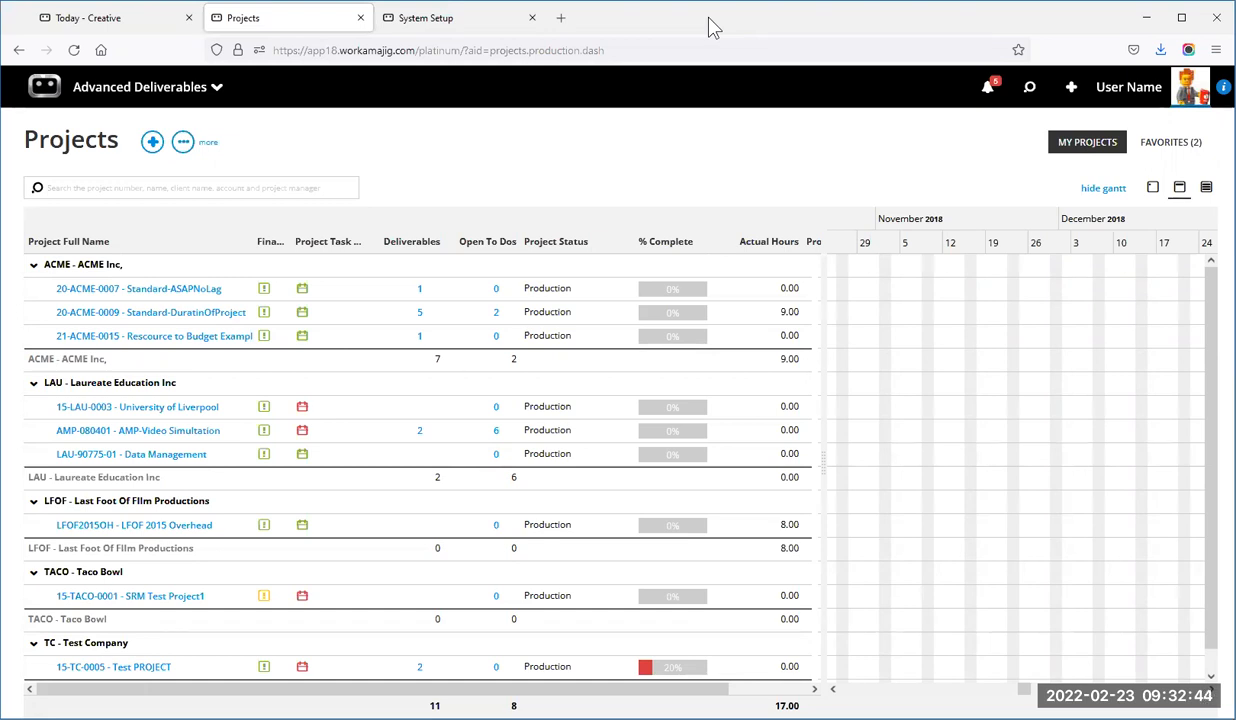
# Open the University of Liverpool project and review the Deliverables transaction preferences in System Setup.
pyautogui.click(174, 410)
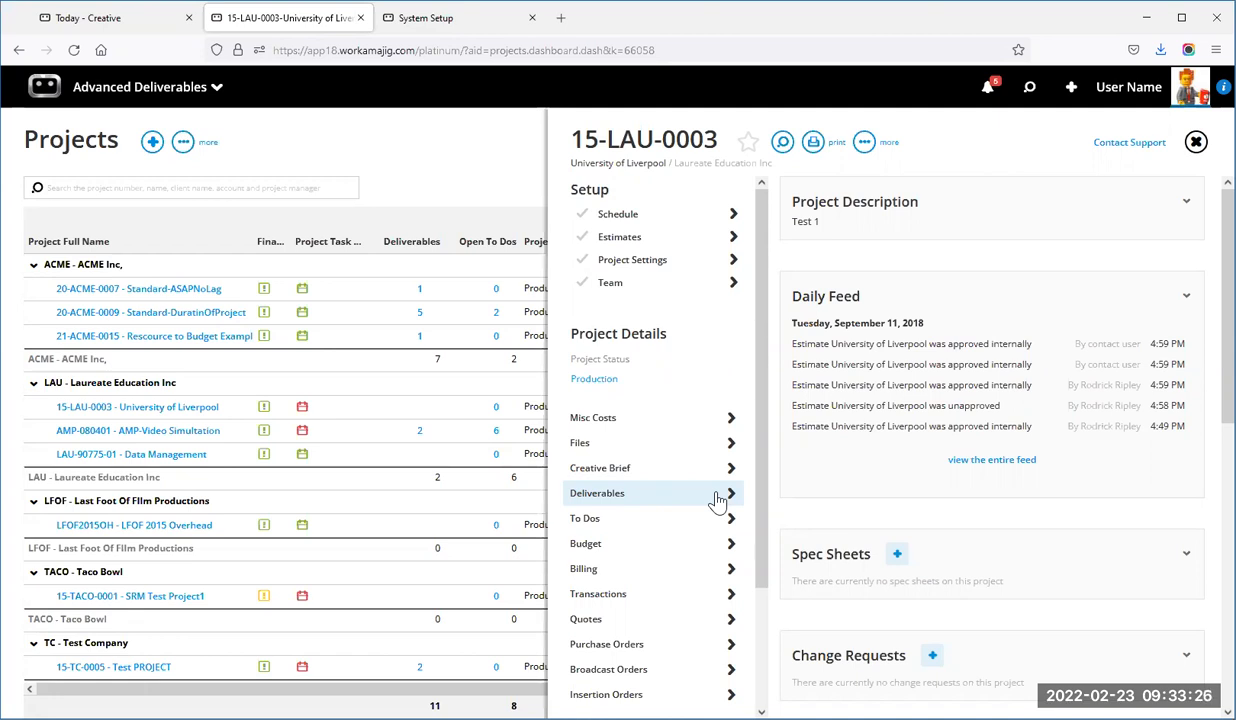
pyautogui.click(444, 32)
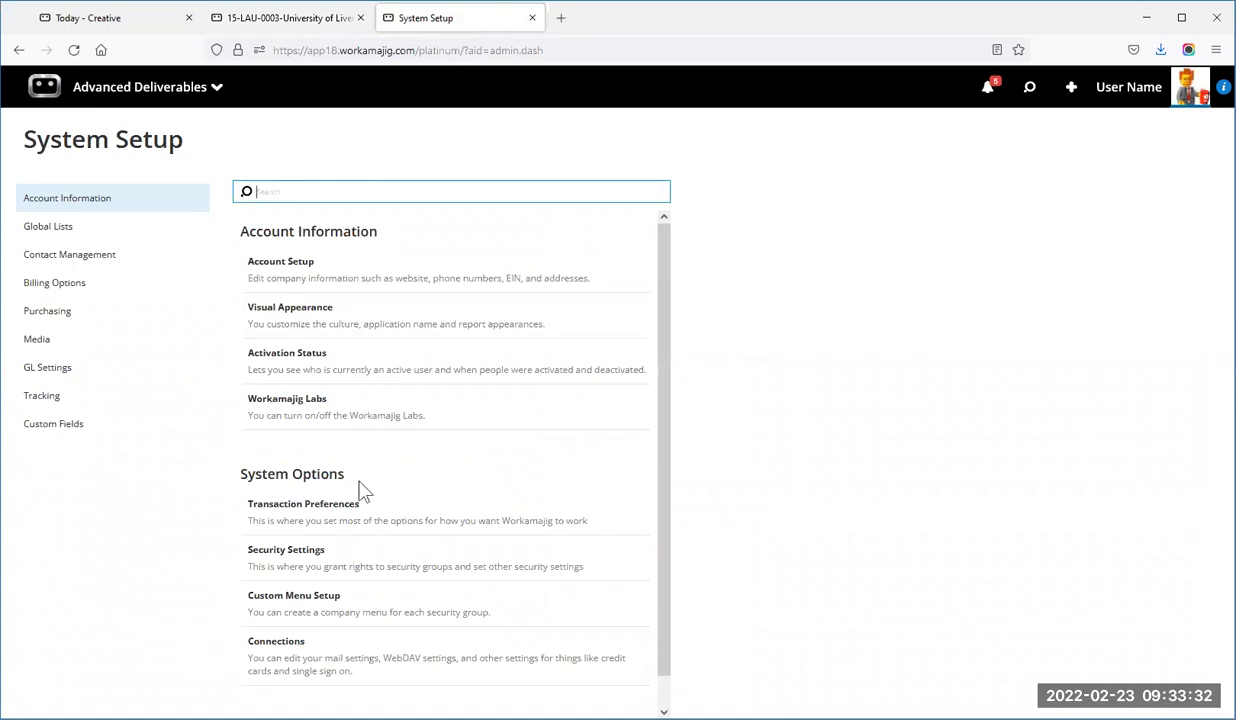
pyautogui.click(333, 530)
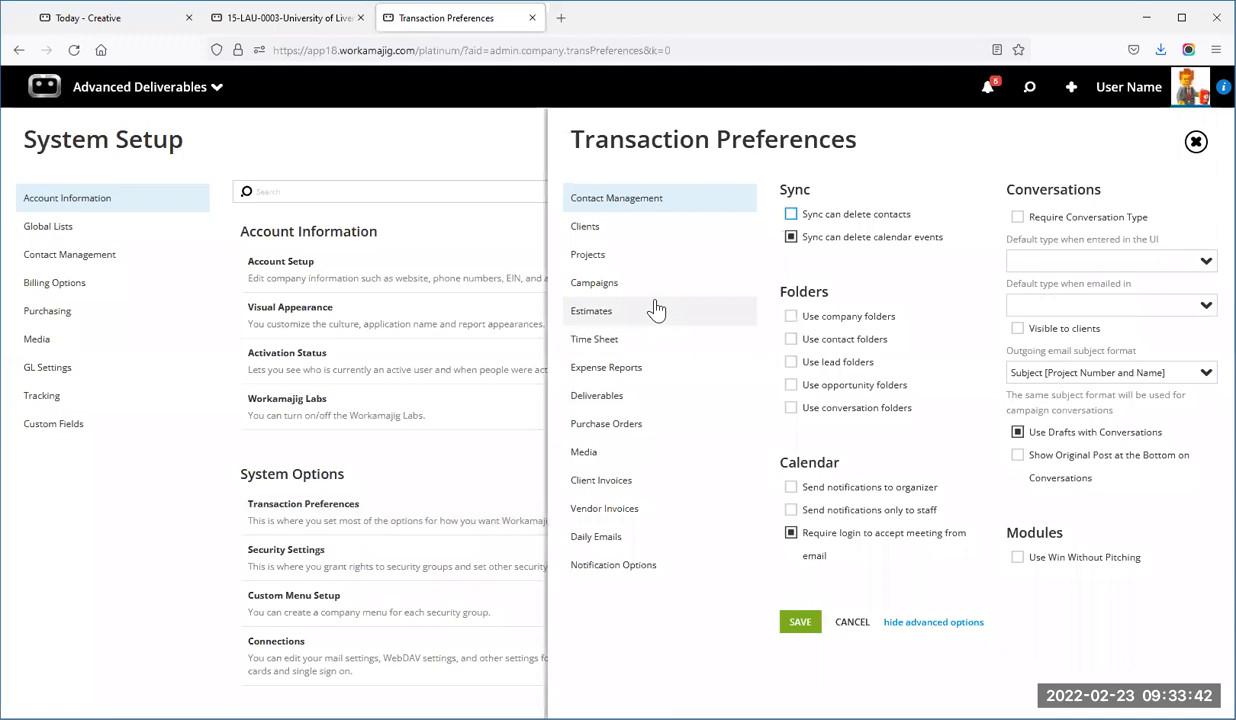
pyautogui.click(665, 393)
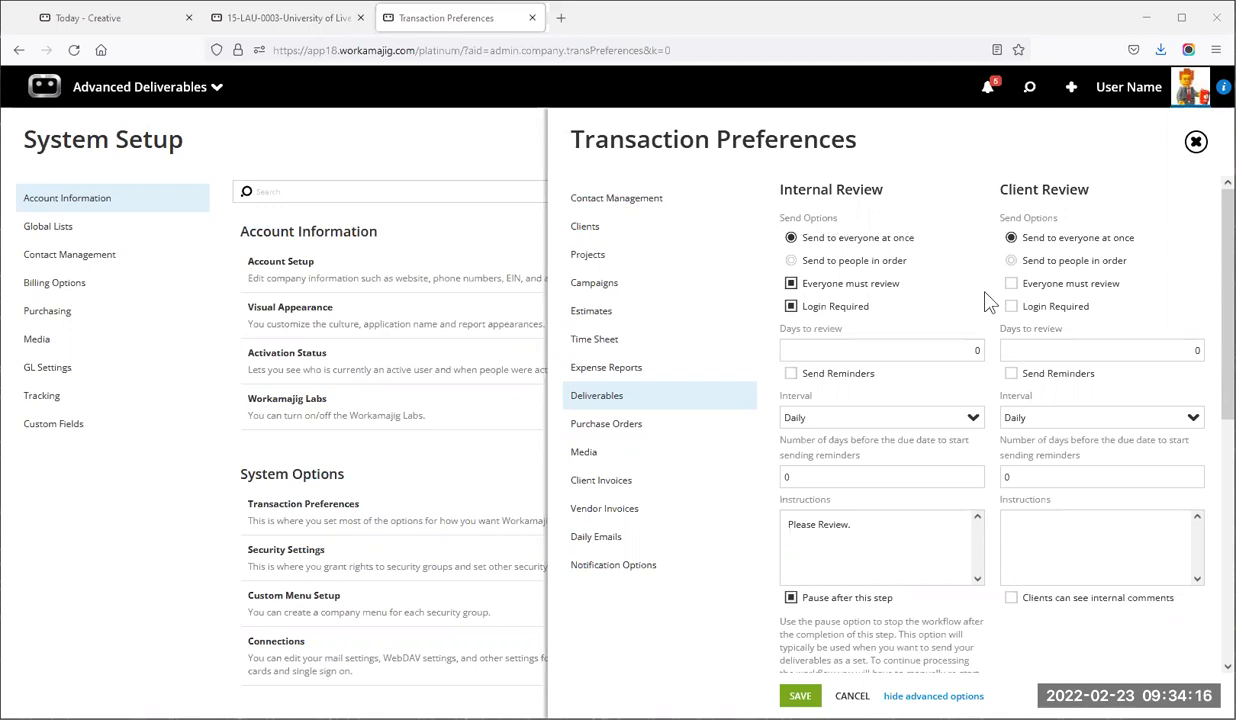
pyautogui.scroll(-1, 985, 300)
pyautogui.scroll(-5, 986, 298)
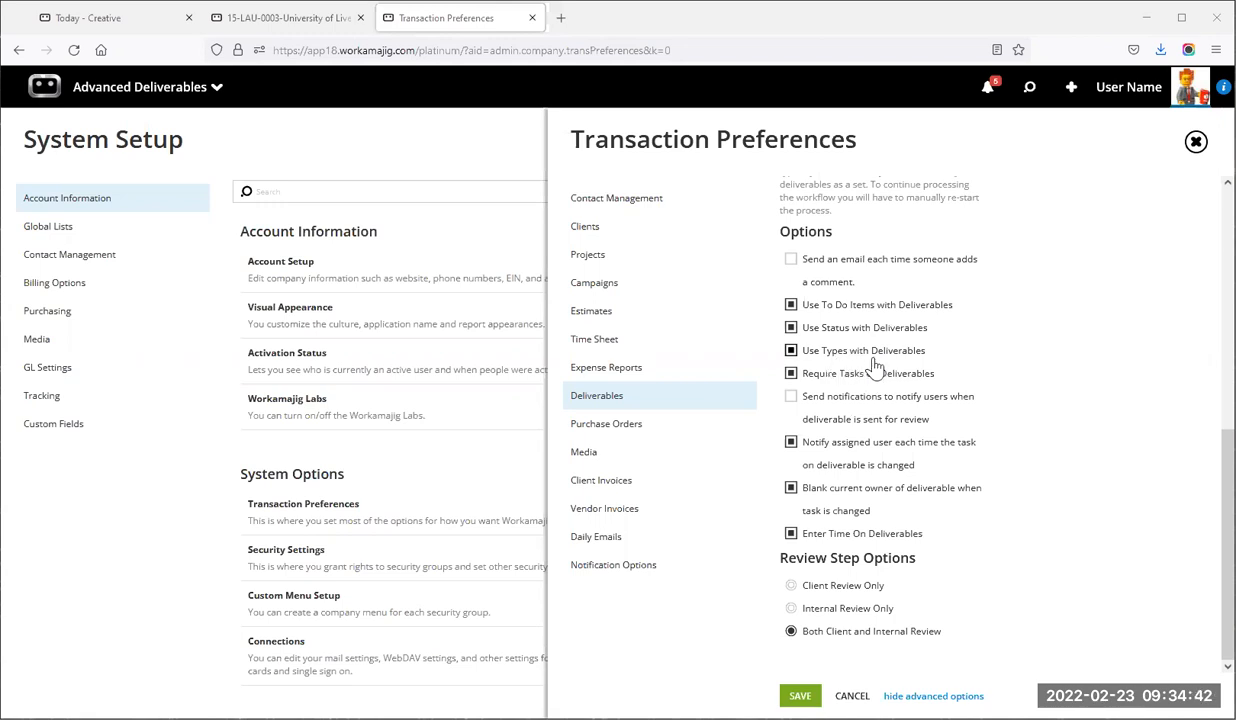
# Open the deliverable types in the global lists and review the approval process of the Page type.
pyautogui.click(103, 229)
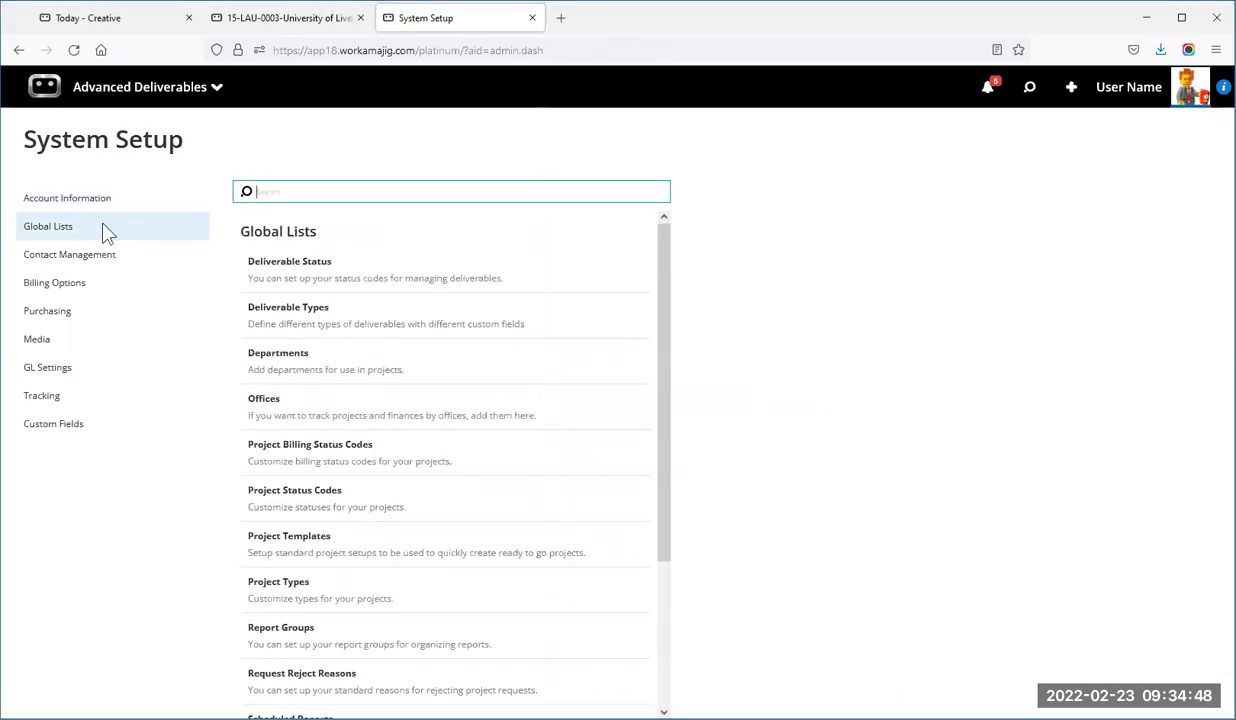
pyautogui.click(355, 324)
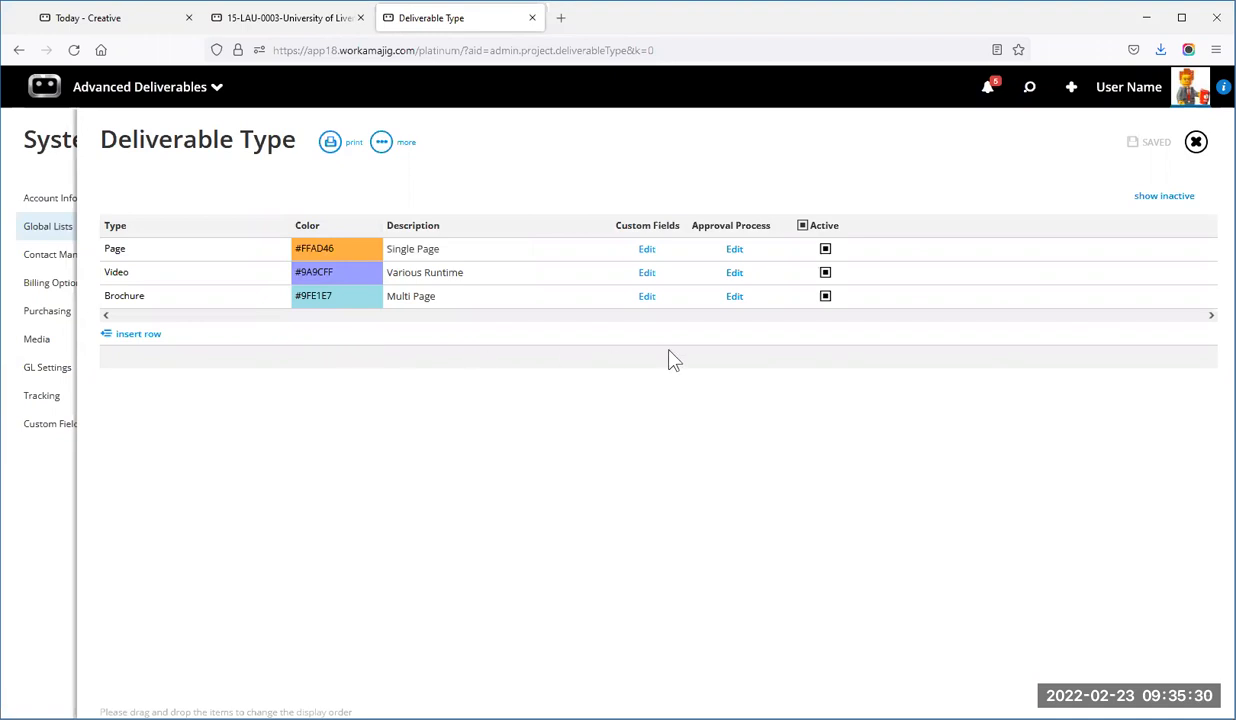
pyautogui.moveTo(755, 218)
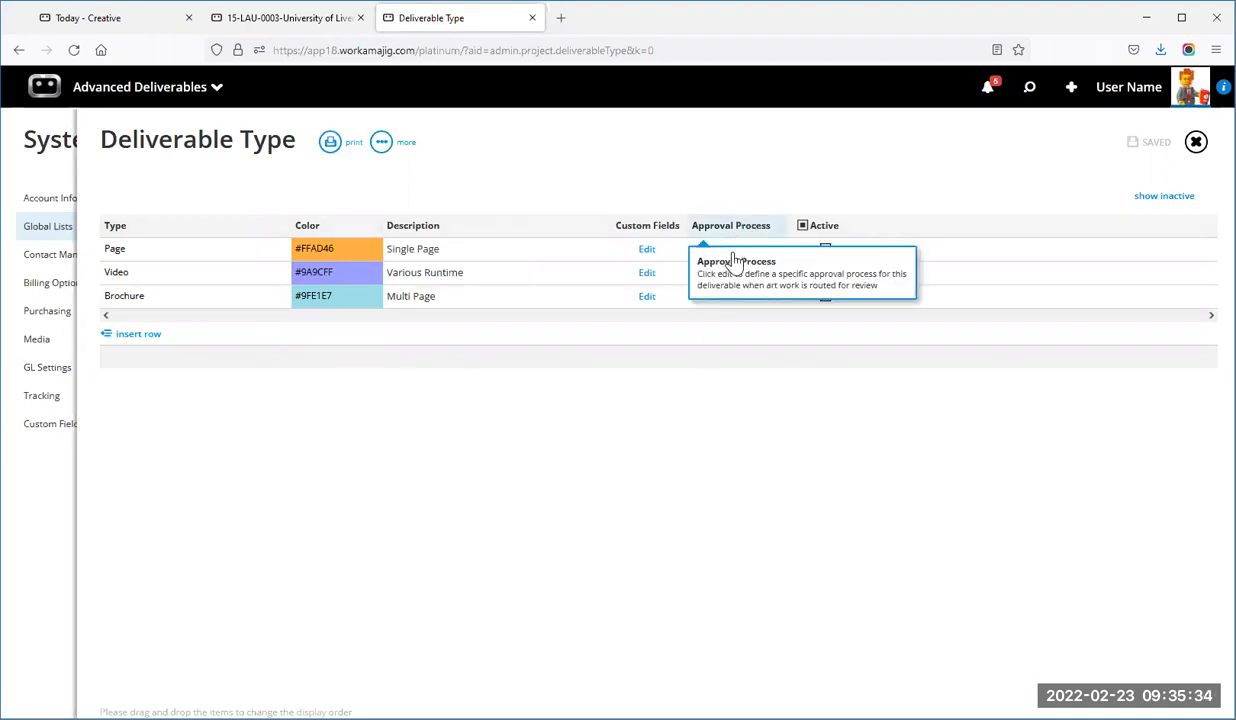
pyautogui.click(734, 250)
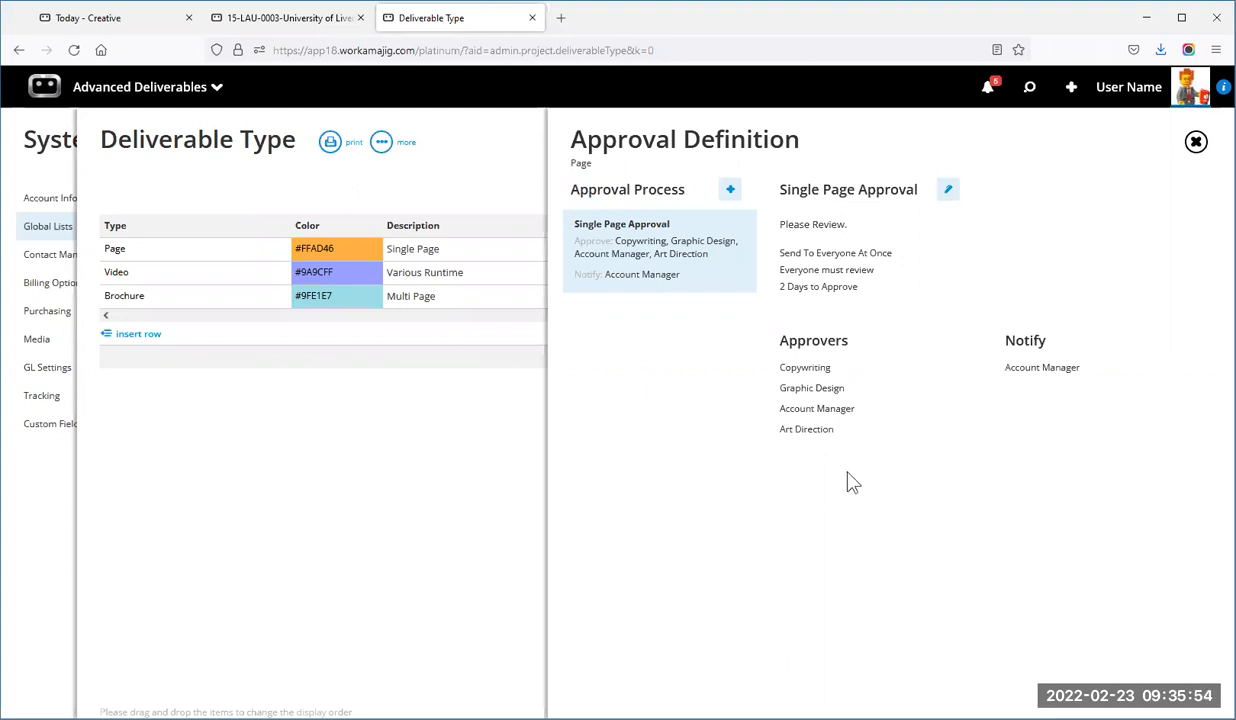
pyautogui.click(426, 463)
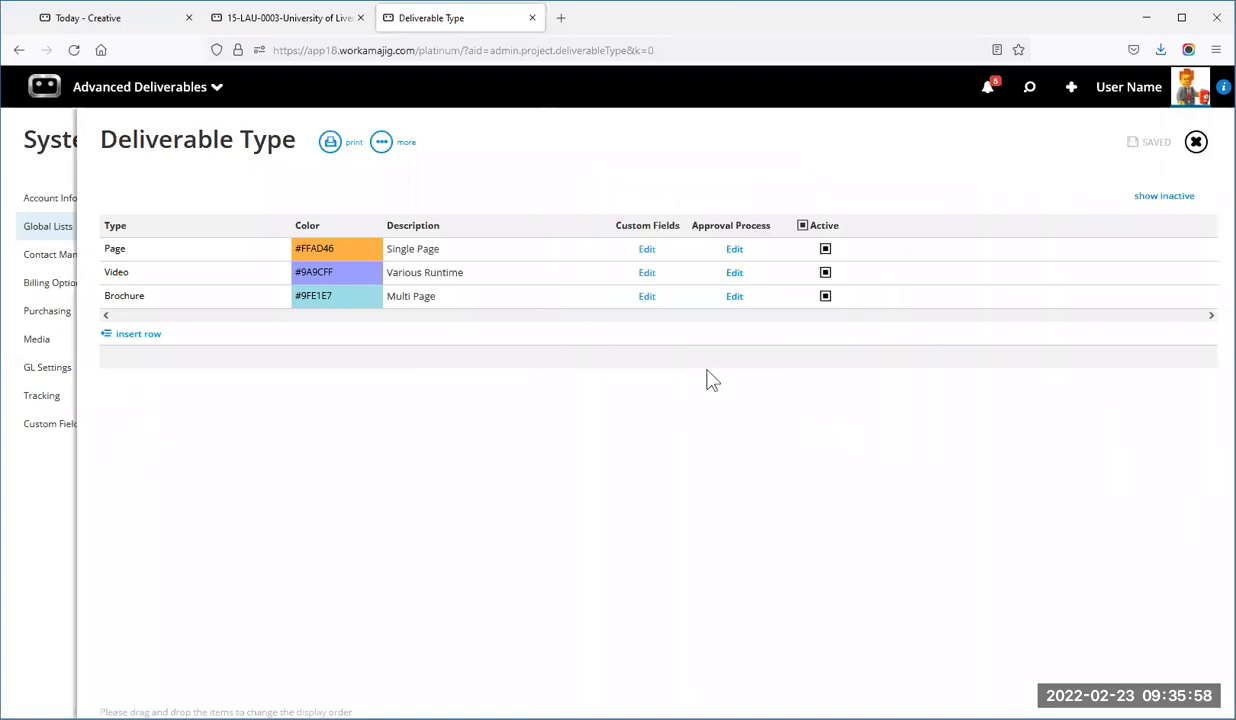
# Review the Layout Approval, Copy Approval and Cleint Approval steps in the Brochure type's approval process.
pyautogui.click(735, 298)
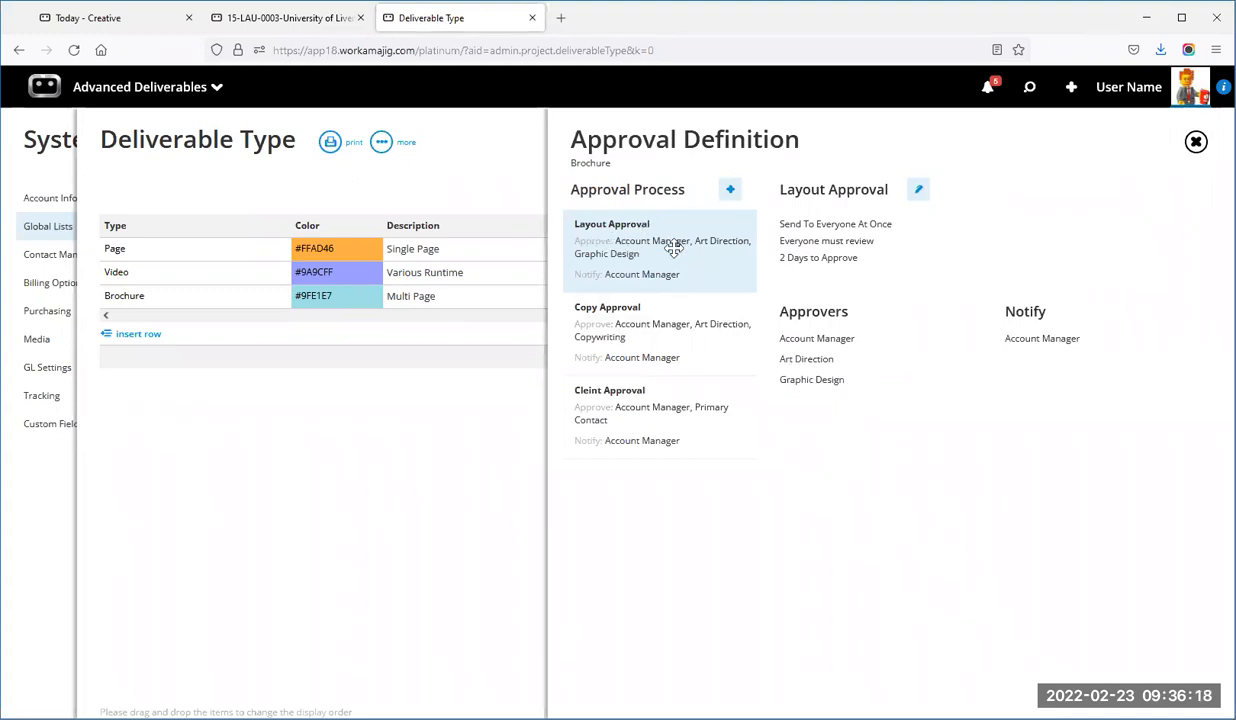
pyautogui.click(655, 326)
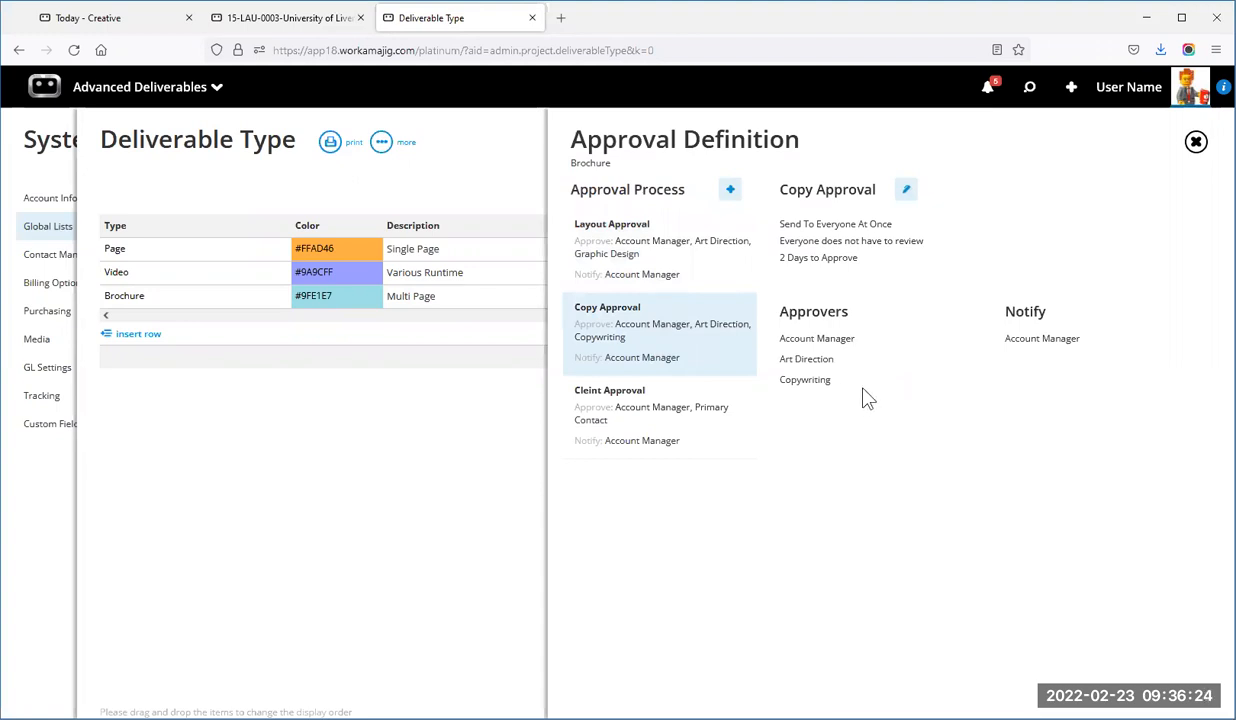
pyautogui.click(652, 414)
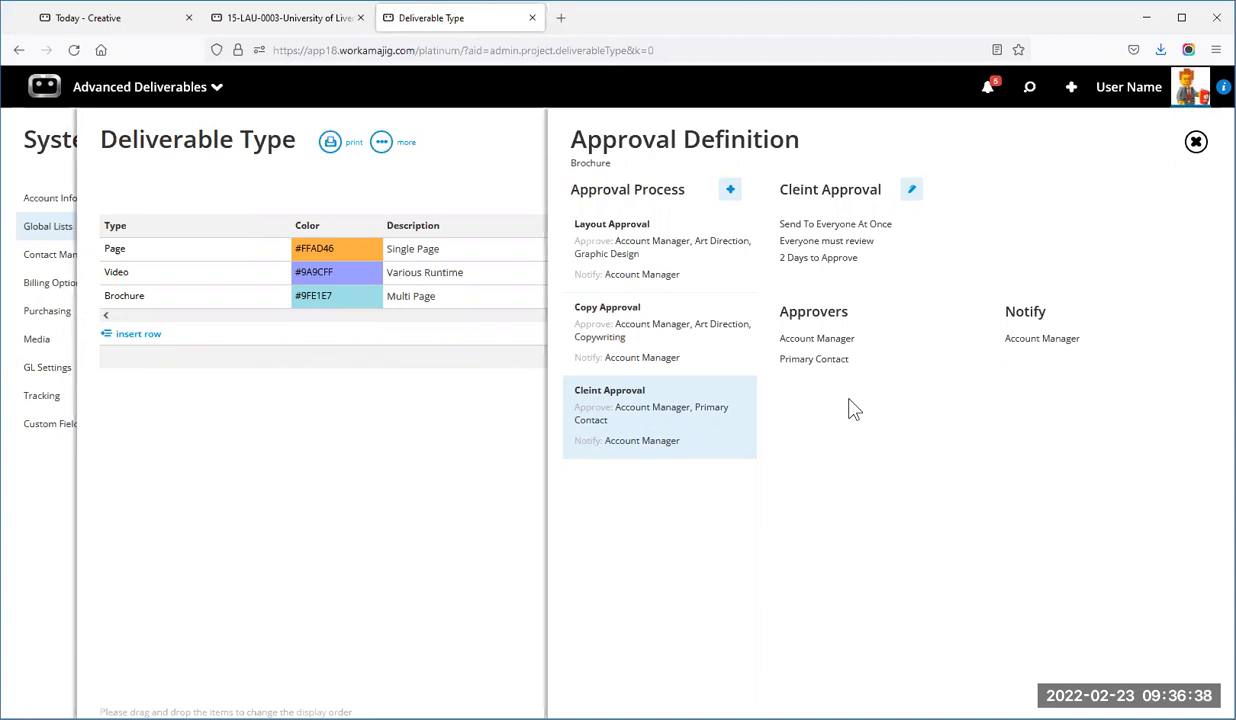
# Open the Cleint Approval step for editing and examine the Key People and Services available as approvers.
pyautogui.click(913, 195)
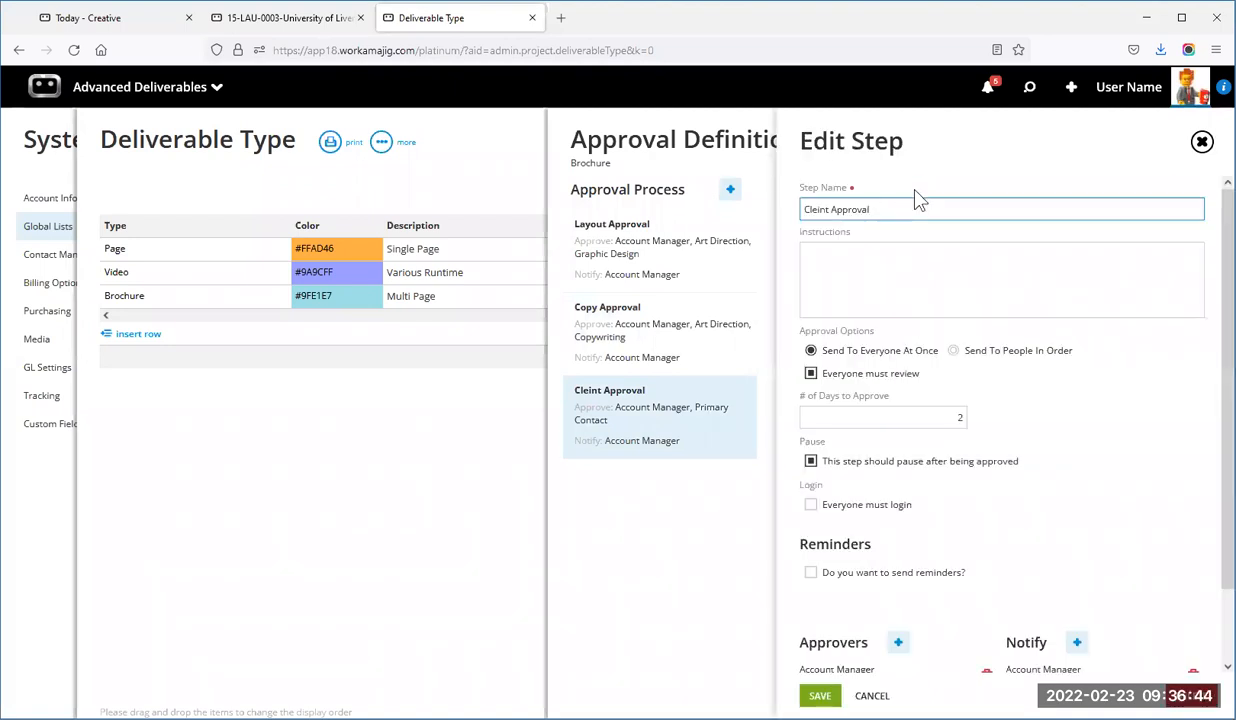
pyautogui.scroll(-1, 967, 405)
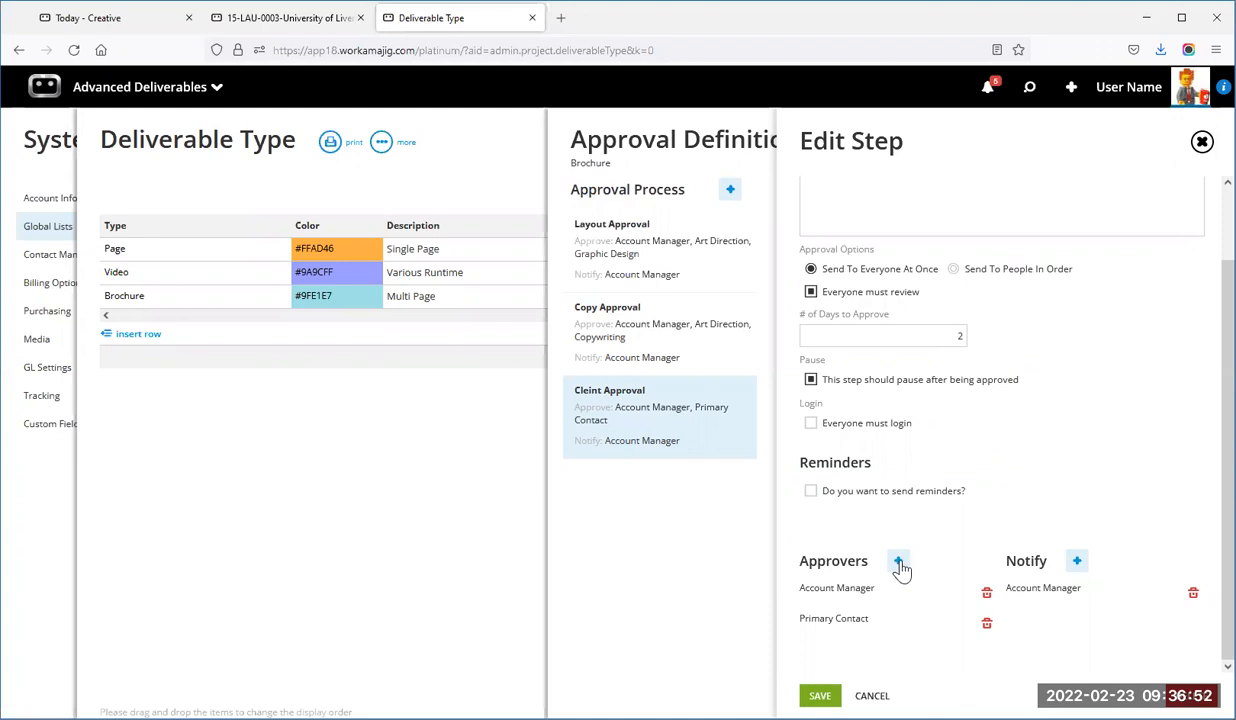
pyautogui.scroll(1, 902, 570)
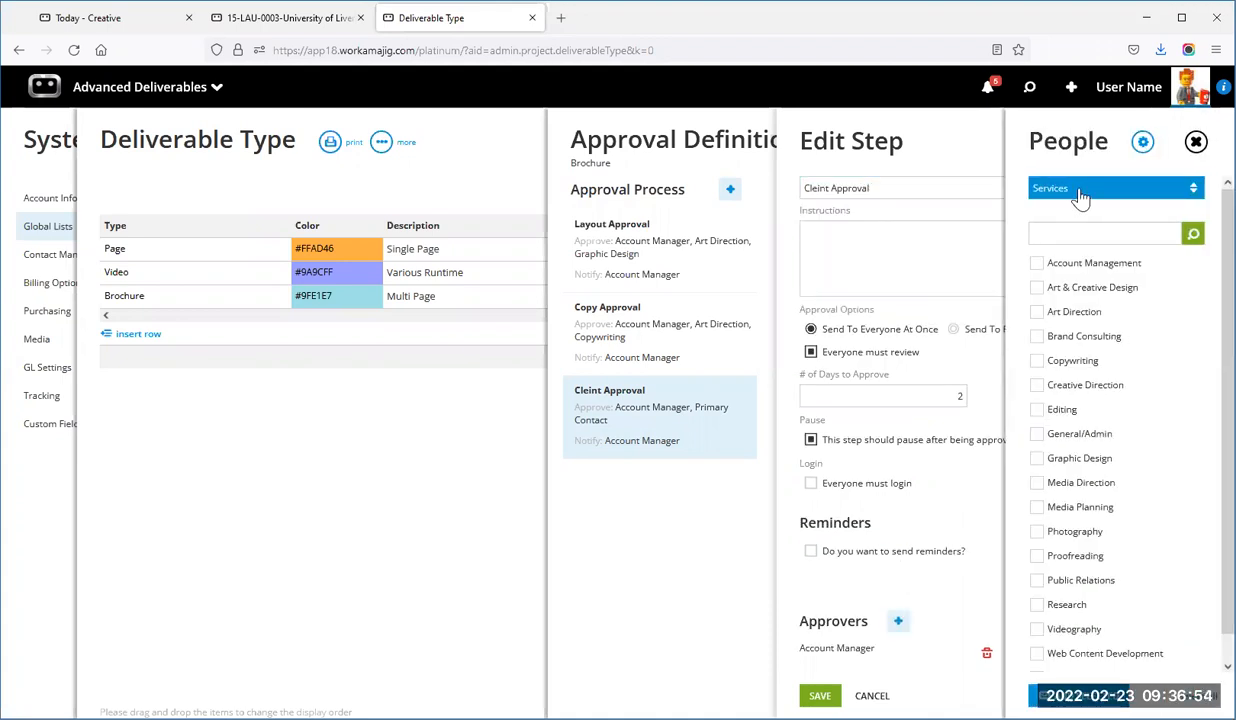
pyautogui.click(1080, 194)
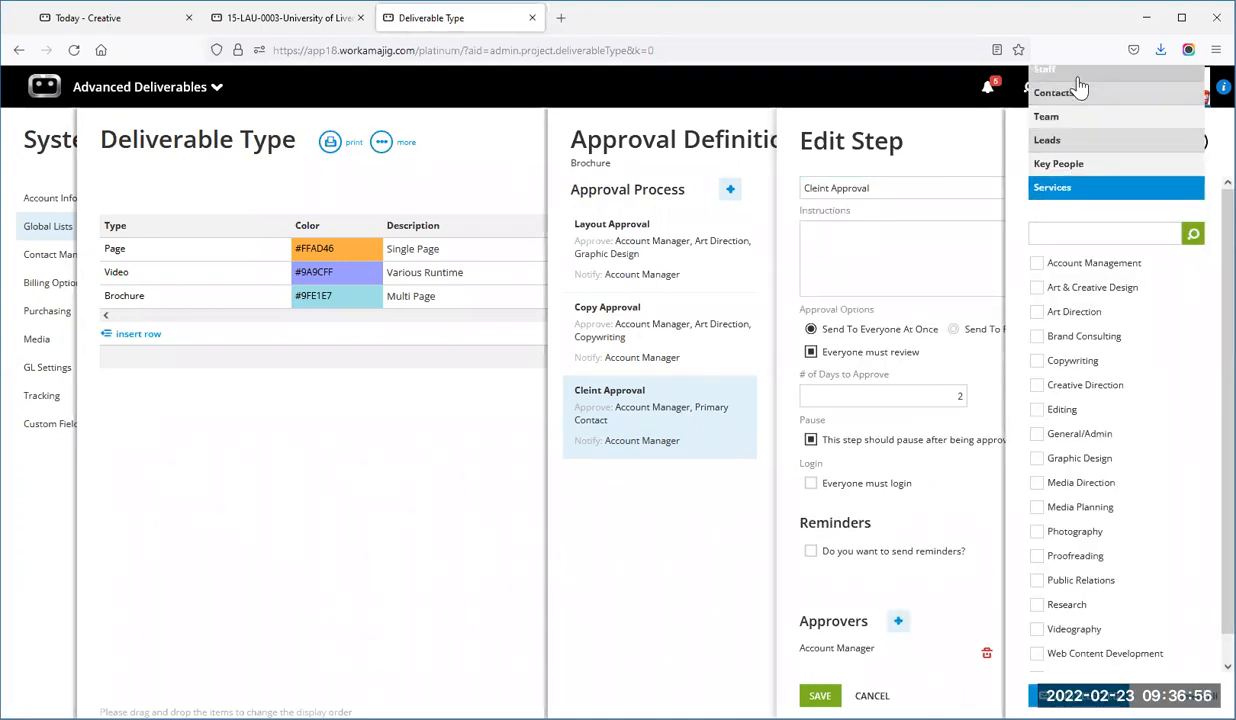
pyautogui.click(1076, 164)
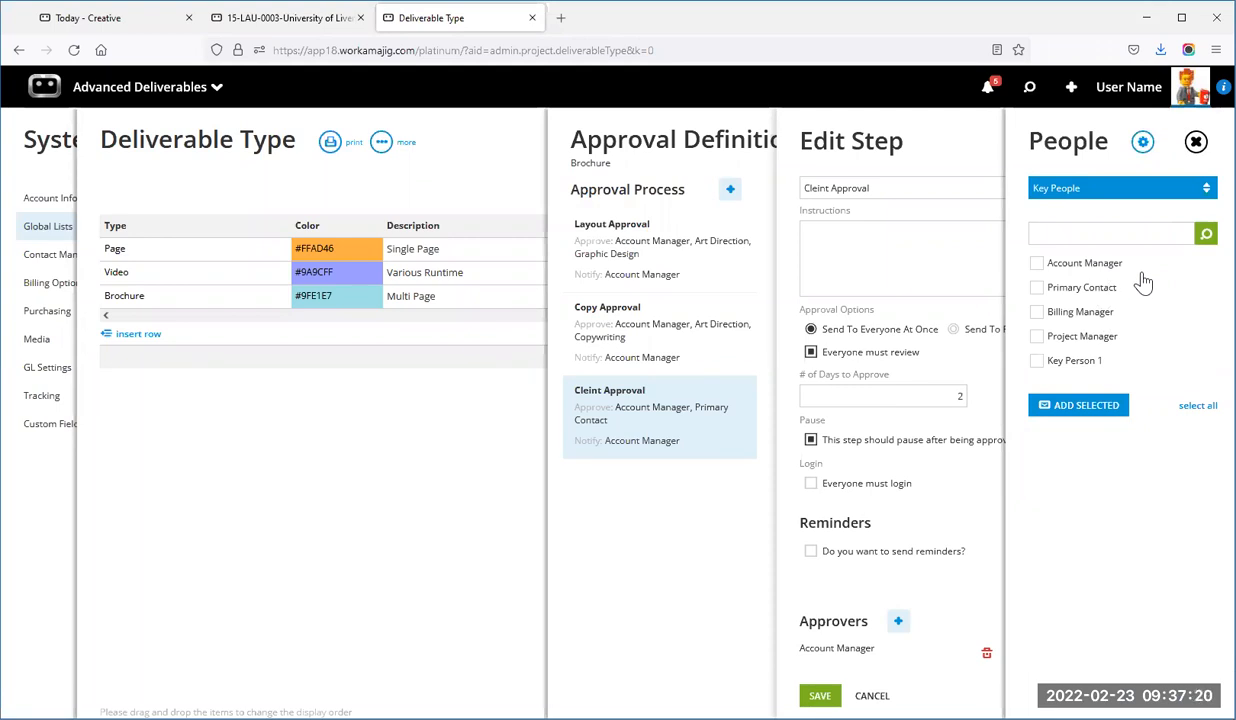
pyautogui.click(1096, 191)
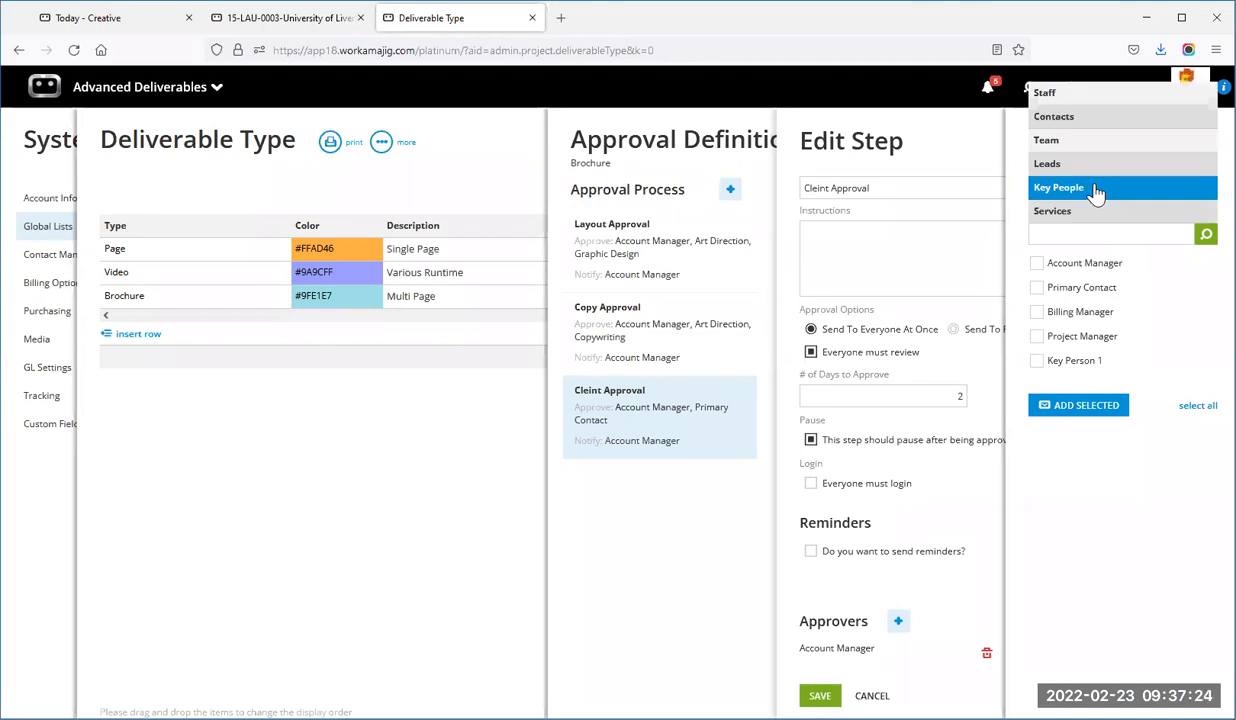
pyautogui.click(1095, 214)
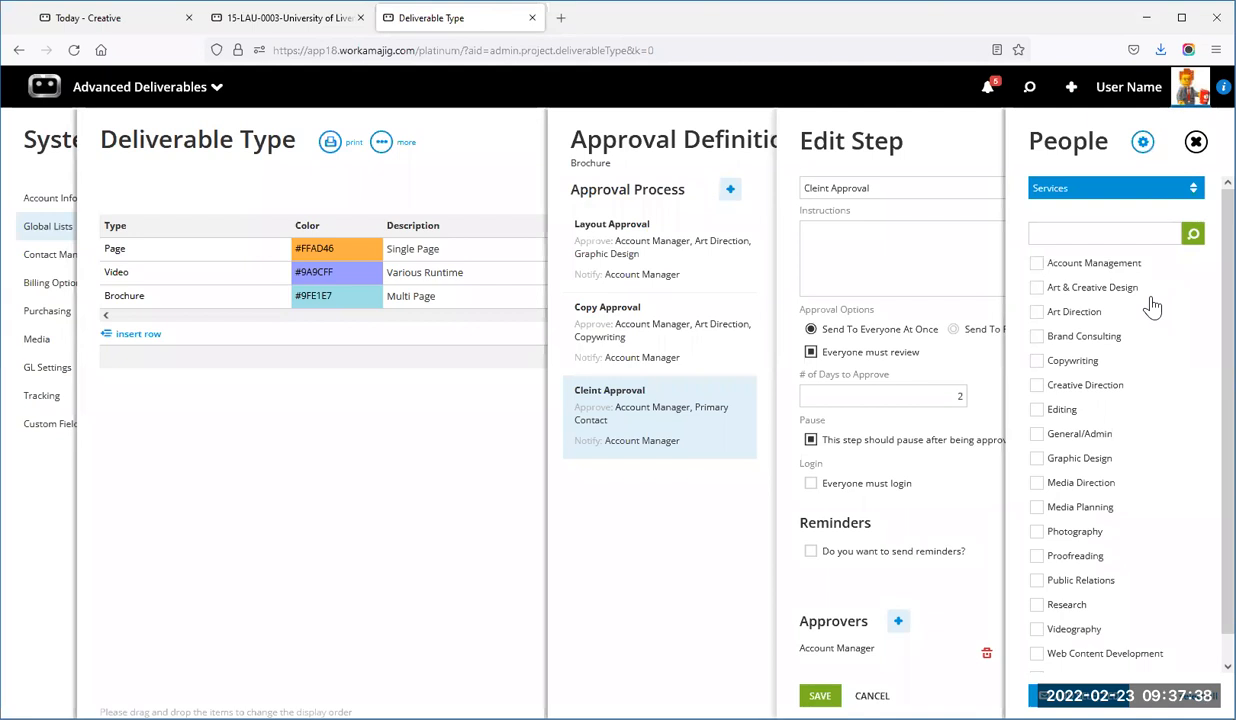
# Try selecting the Copywriting and Graphic Design services as approvers for the Cleint Approval step.
pyautogui.click(1037, 362)
pyautogui.click(1037, 458)
pyautogui.scroll(-1, 925, 552)
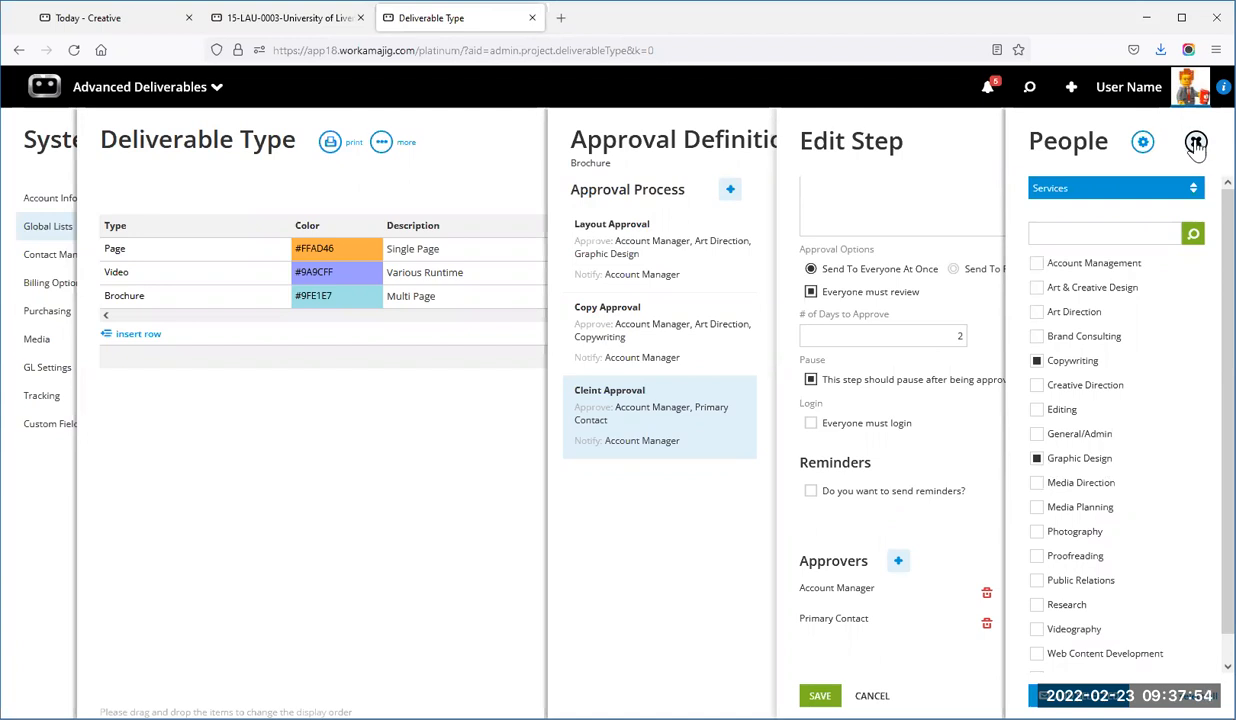
pyautogui.click(1196, 143)
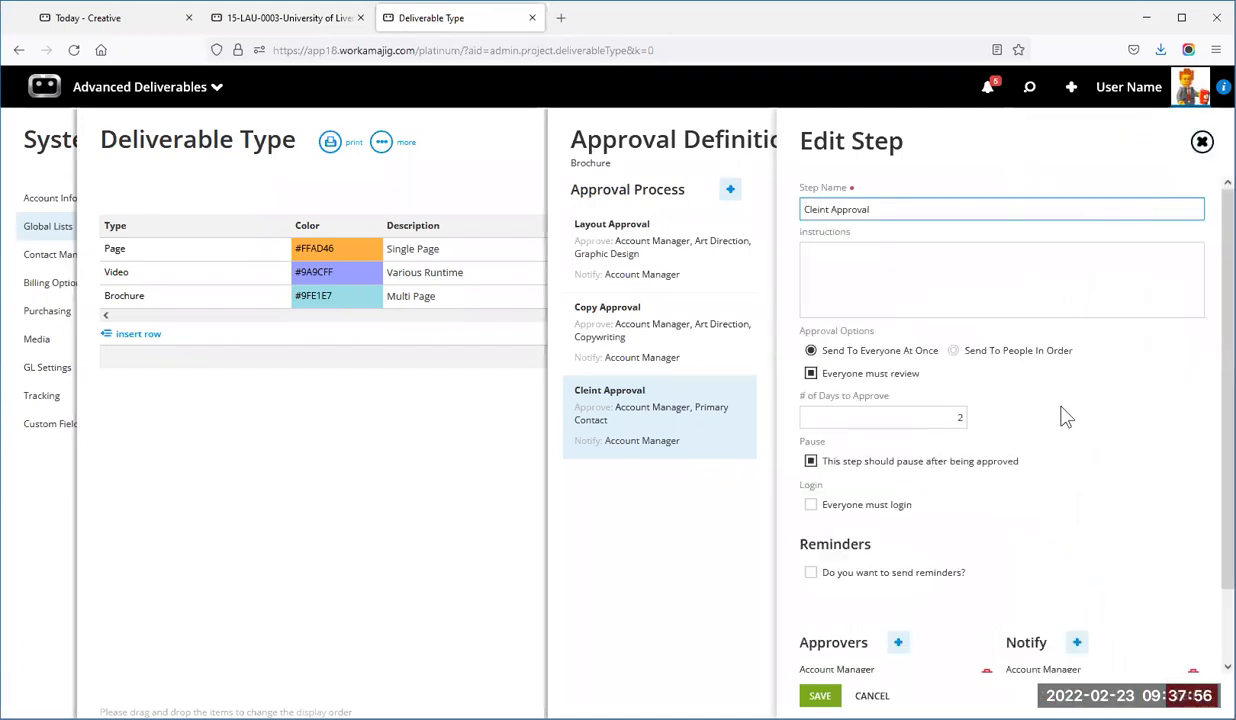
pyautogui.scroll(-2, 1065, 414)
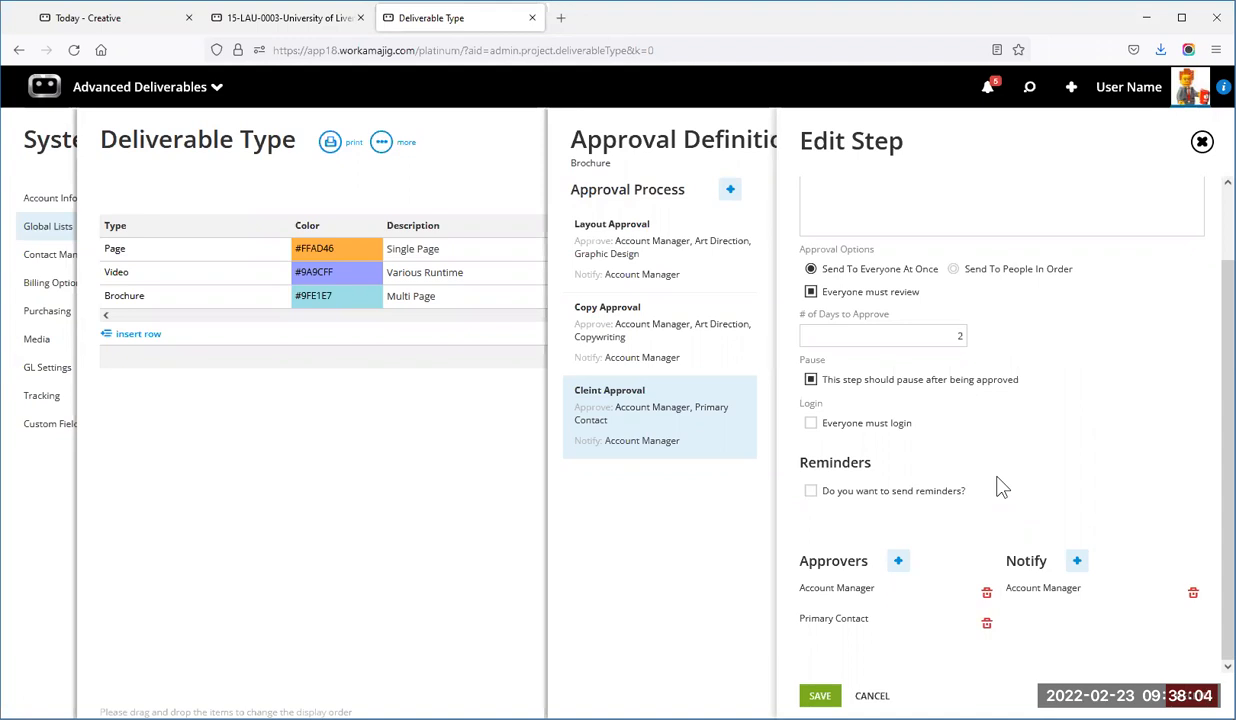
pyautogui.click(1201, 142)
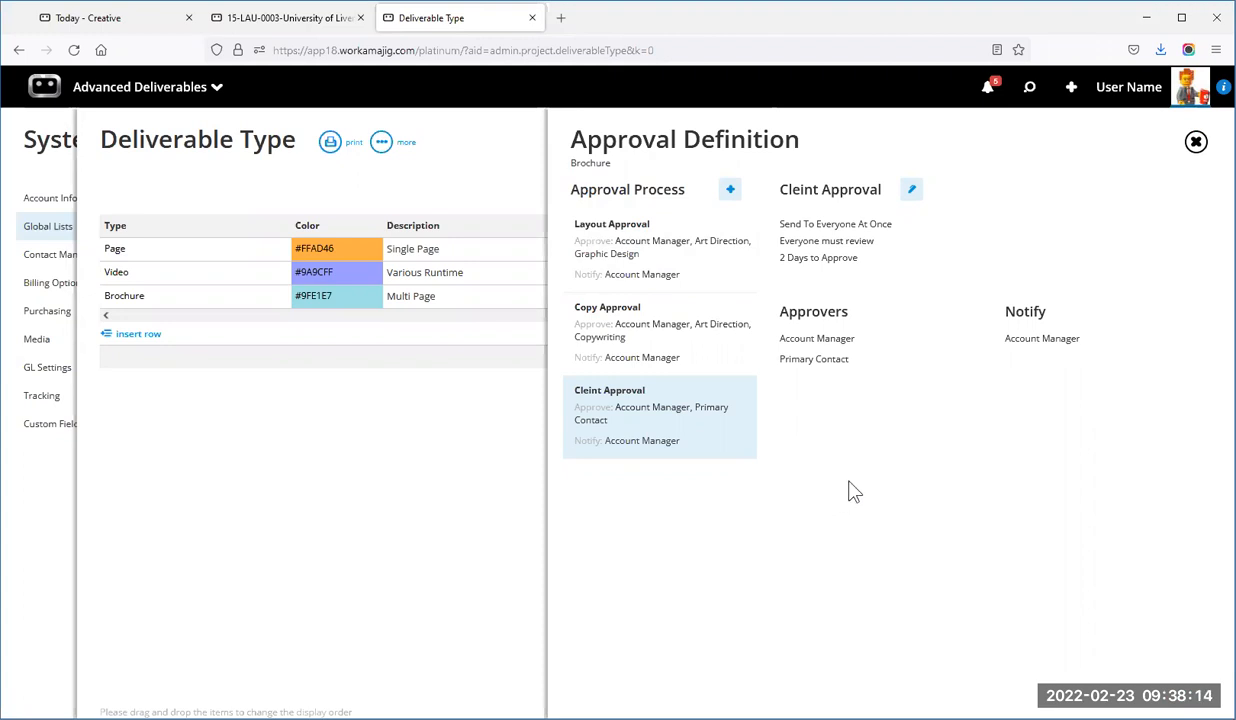
# Examine the edit settings of the Brochure type's Layout Approval and Copy Approval steps.
pyautogui.click(681, 243)
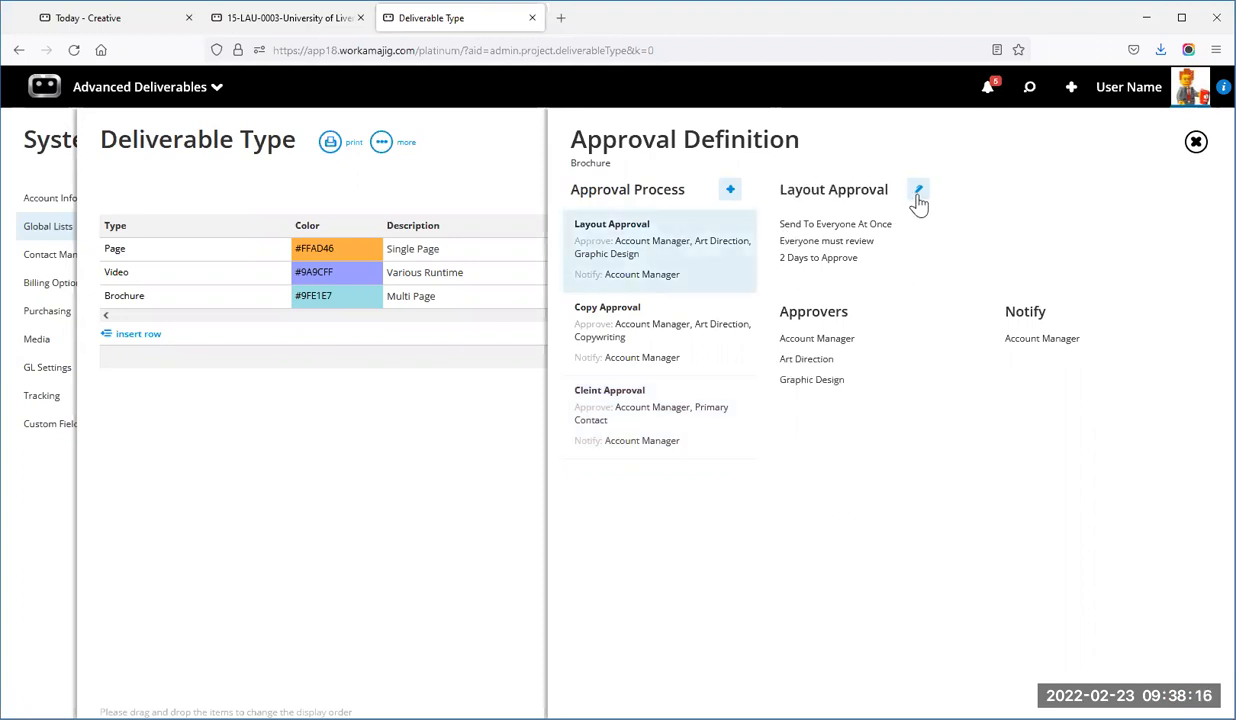
pyautogui.click(911, 190)
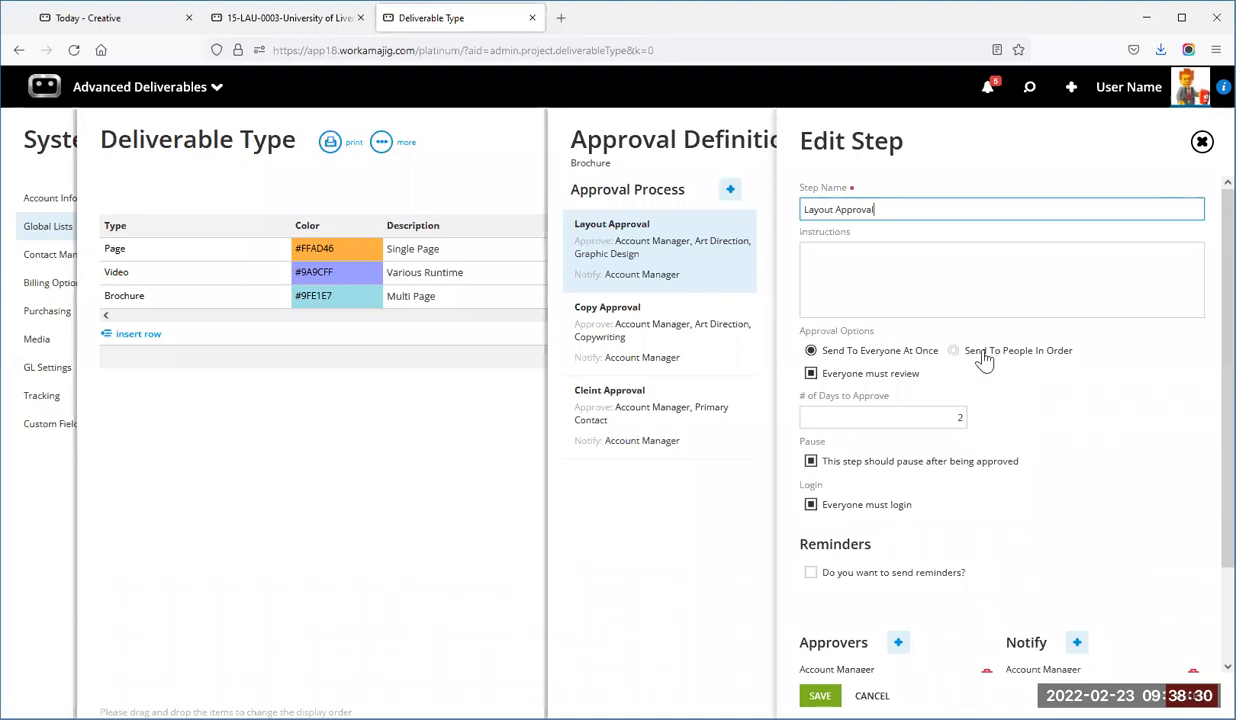
pyautogui.scroll(-2, 931, 504)
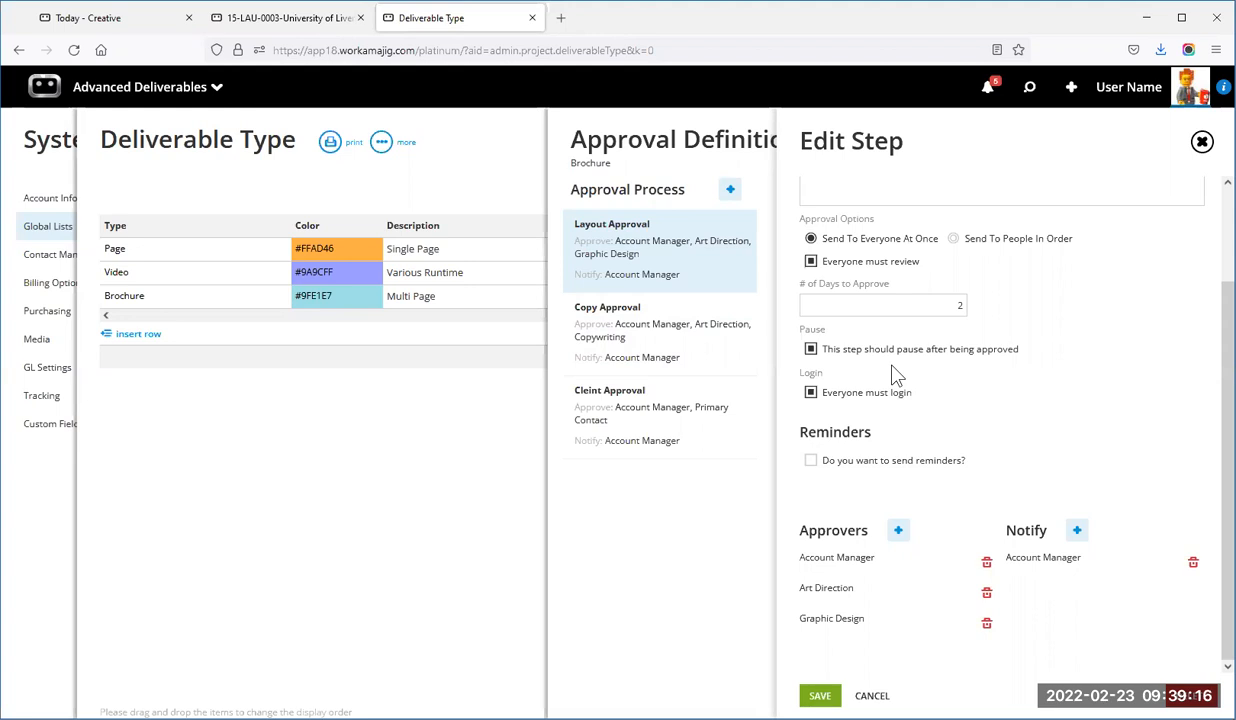
pyautogui.click(681, 323)
pyautogui.click(903, 193)
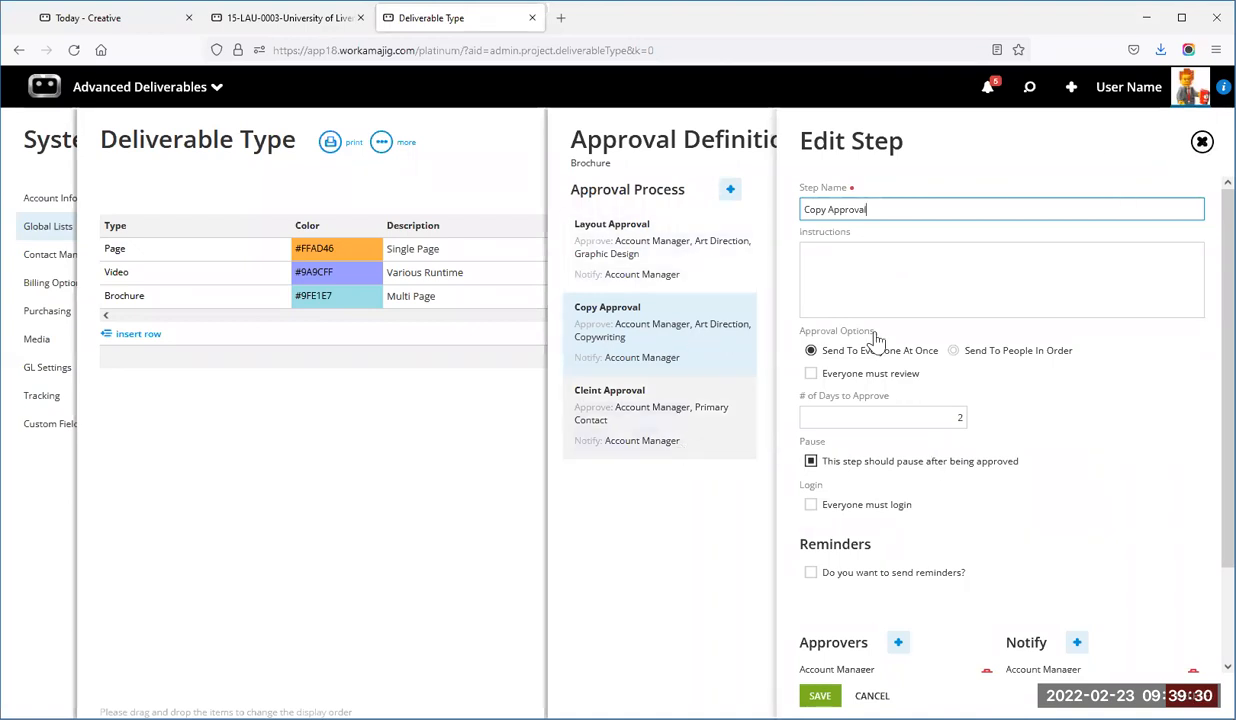
pyautogui.click(468, 391)
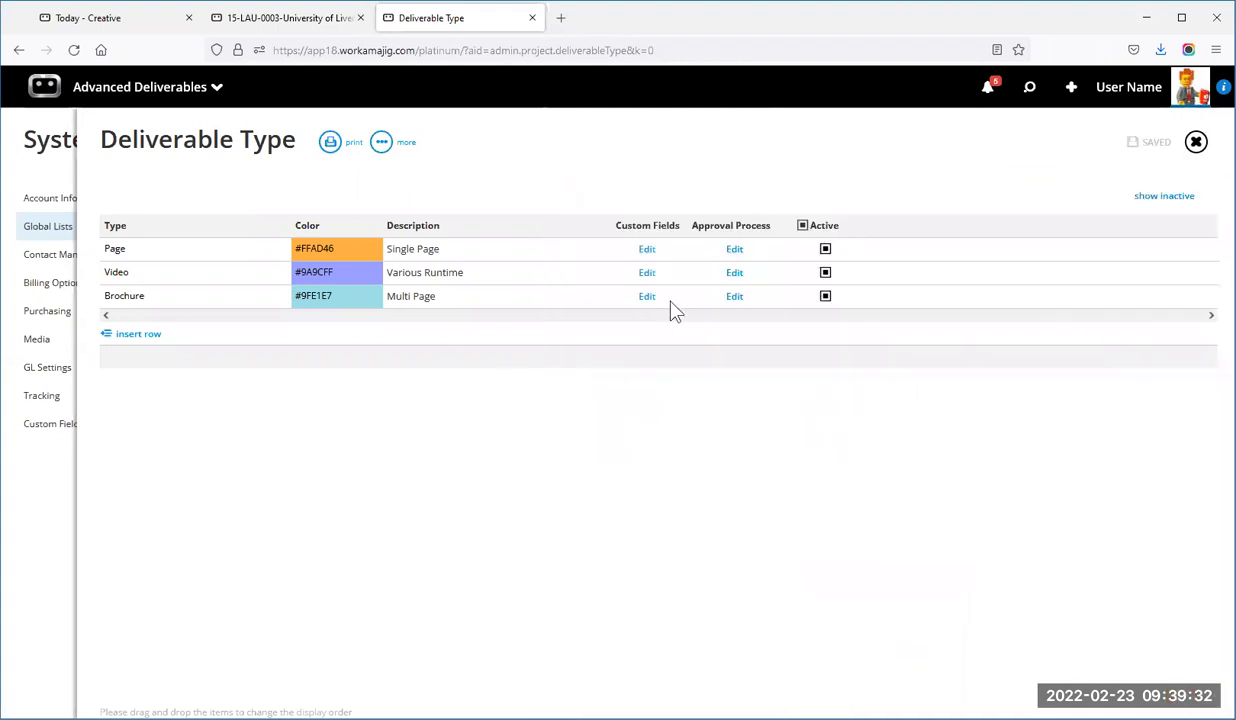
# Examine the edit settings of the Page type's Single Page Approval step and return to the University of Liverpool project.
pyautogui.click(737, 250)
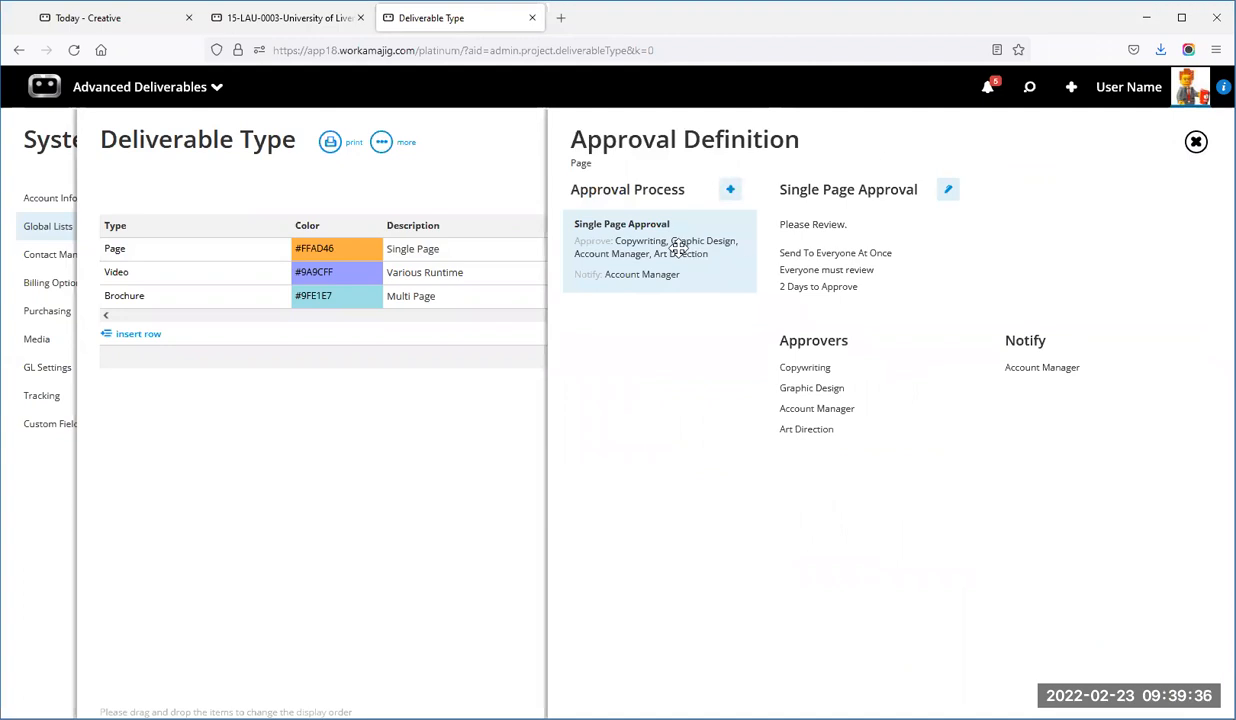
pyautogui.click(948, 189)
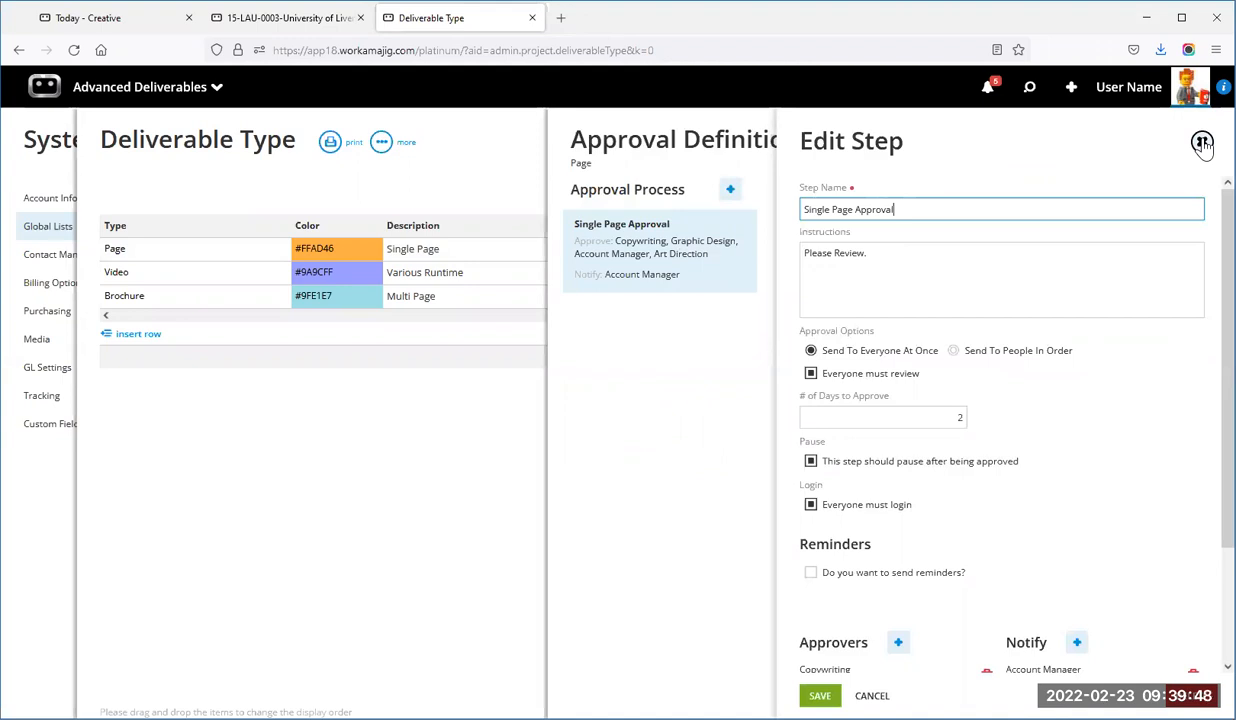
pyautogui.click(1202, 144)
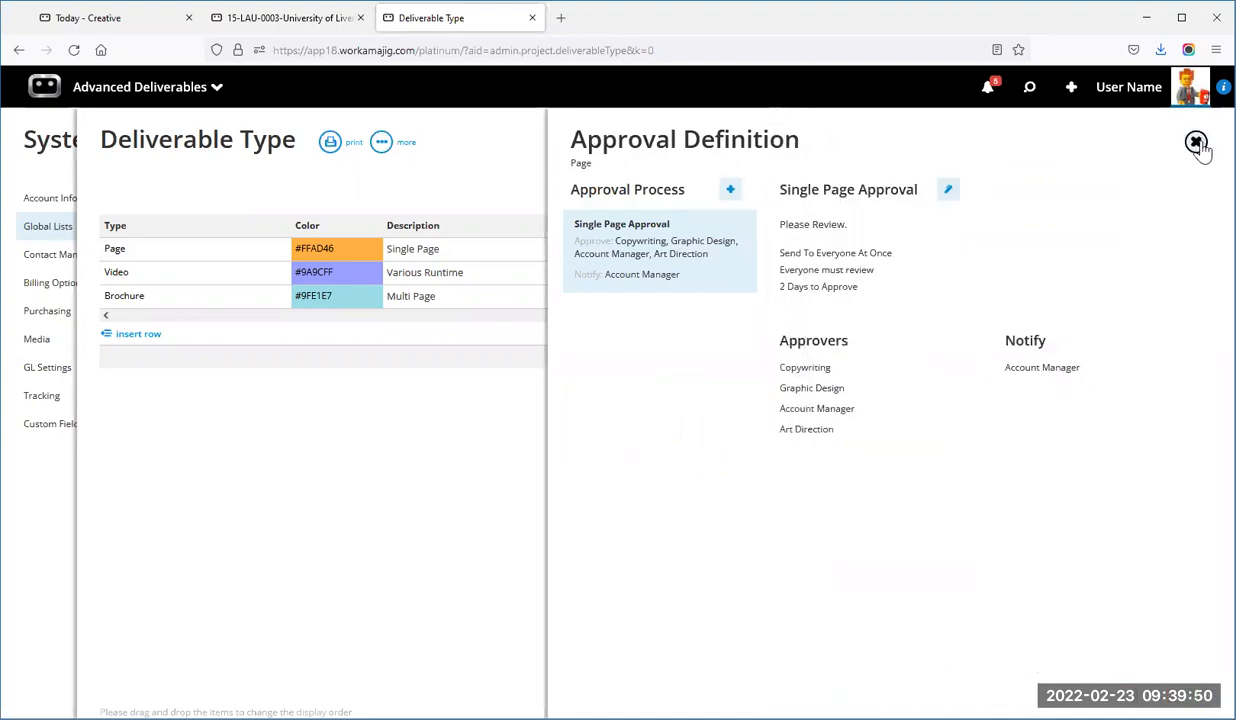
pyautogui.click(1197, 144)
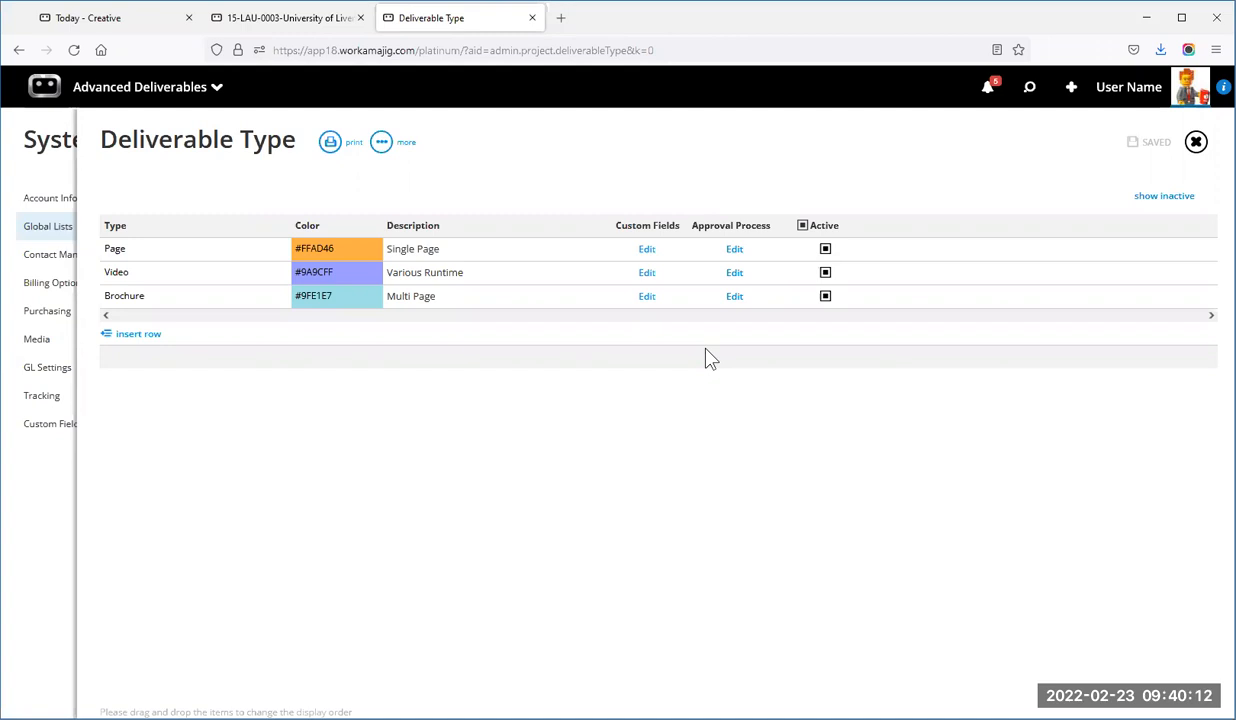
pyautogui.click(1196, 143)
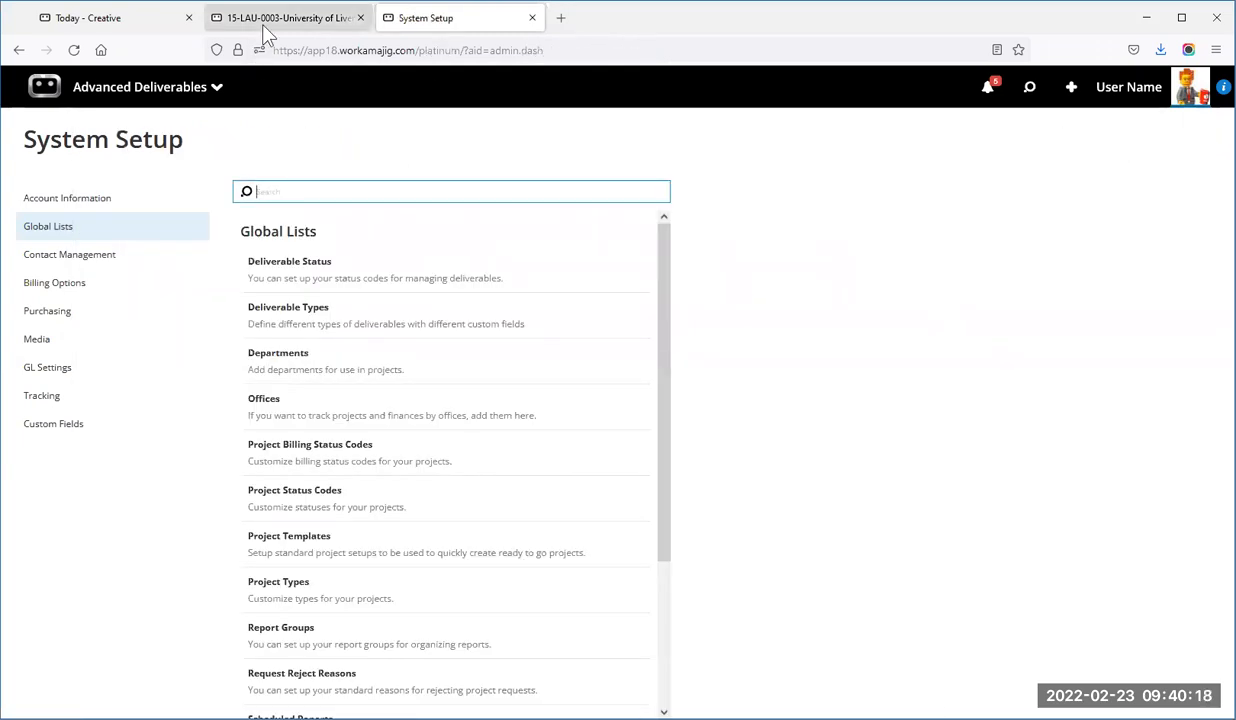
pyautogui.click(265, 20)
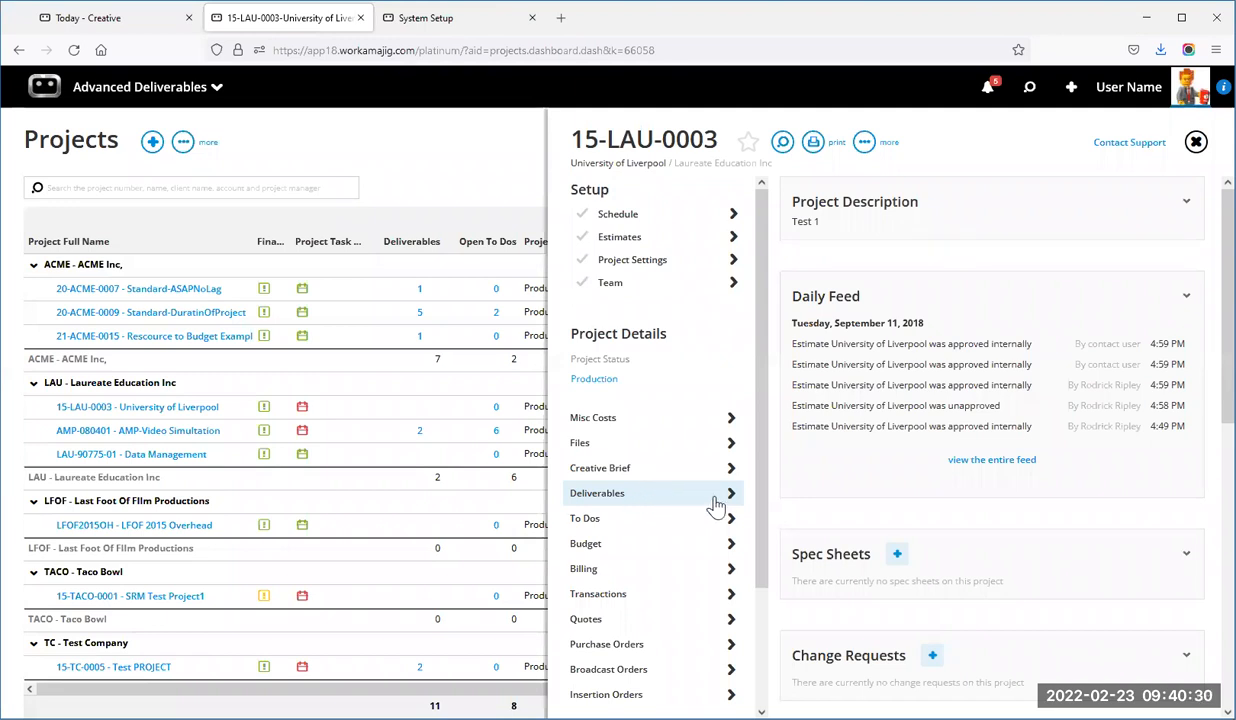
# Examine the Deliverables options in the Company Defaults group of the Project Dashboard Settings and close the settings.
pyautogui.click(865, 146)
pyautogui.click(837, 186)
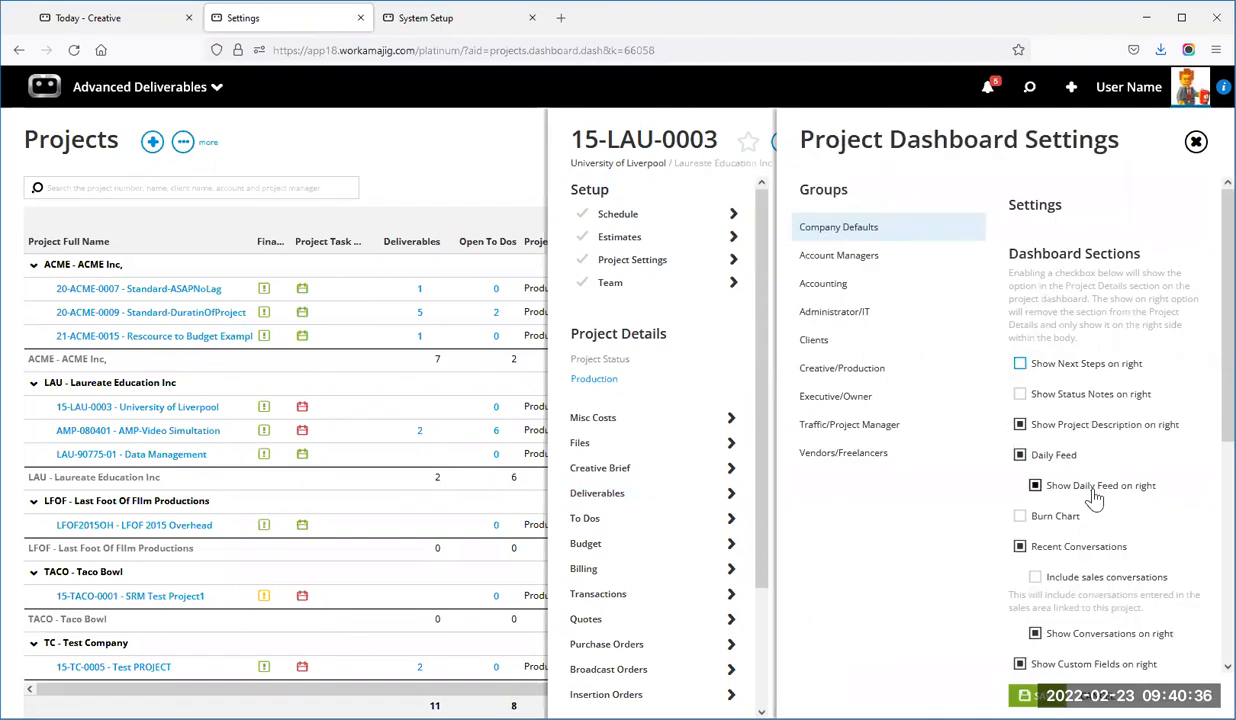
pyautogui.scroll(-3, 1090, 510)
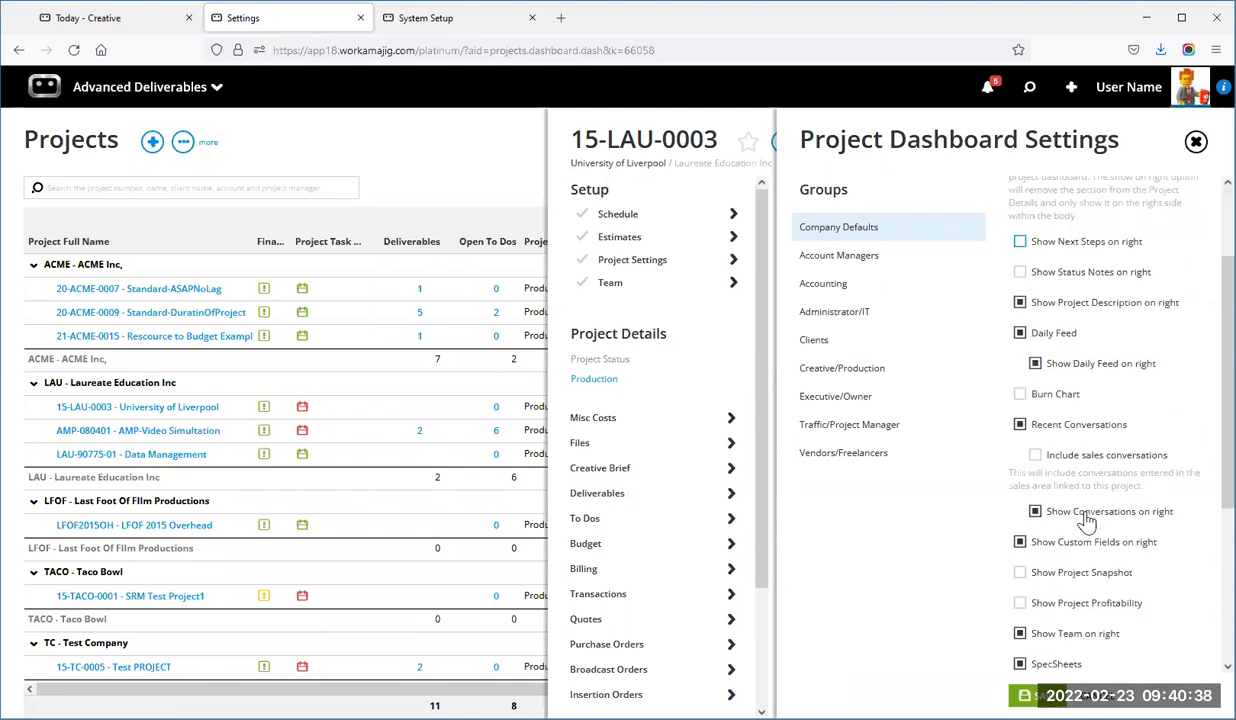
pyautogui.scroll(-5, 1087, 520)
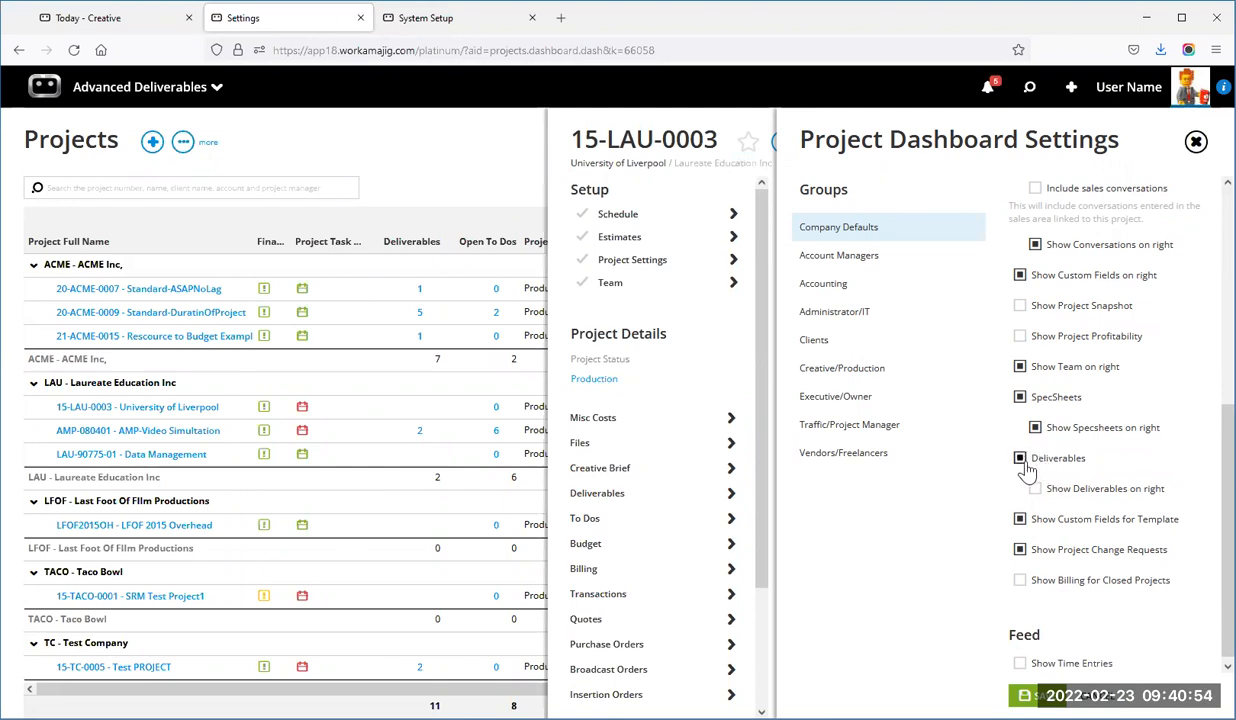
pyautogui.click(1098, 704)
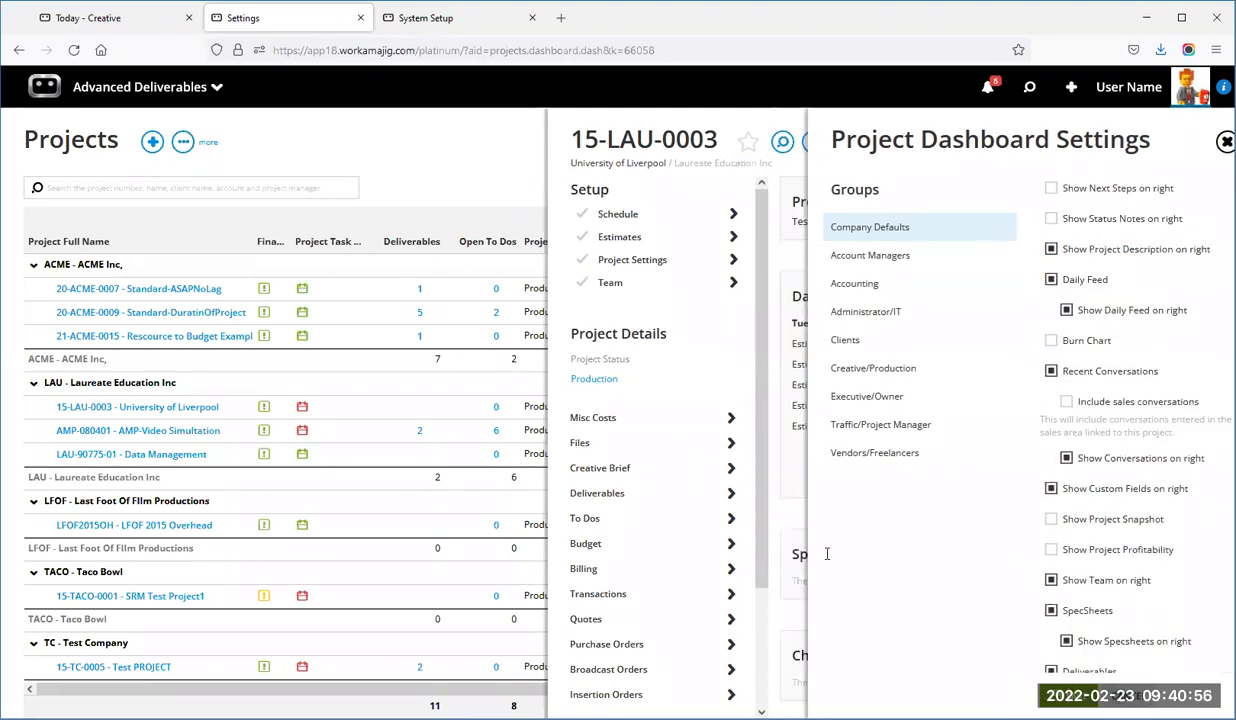
# Start a new deliverable on the University of Liverpool project with the type Brochure and the task 1.1-Layout.
pyautogui.click(682, 502)
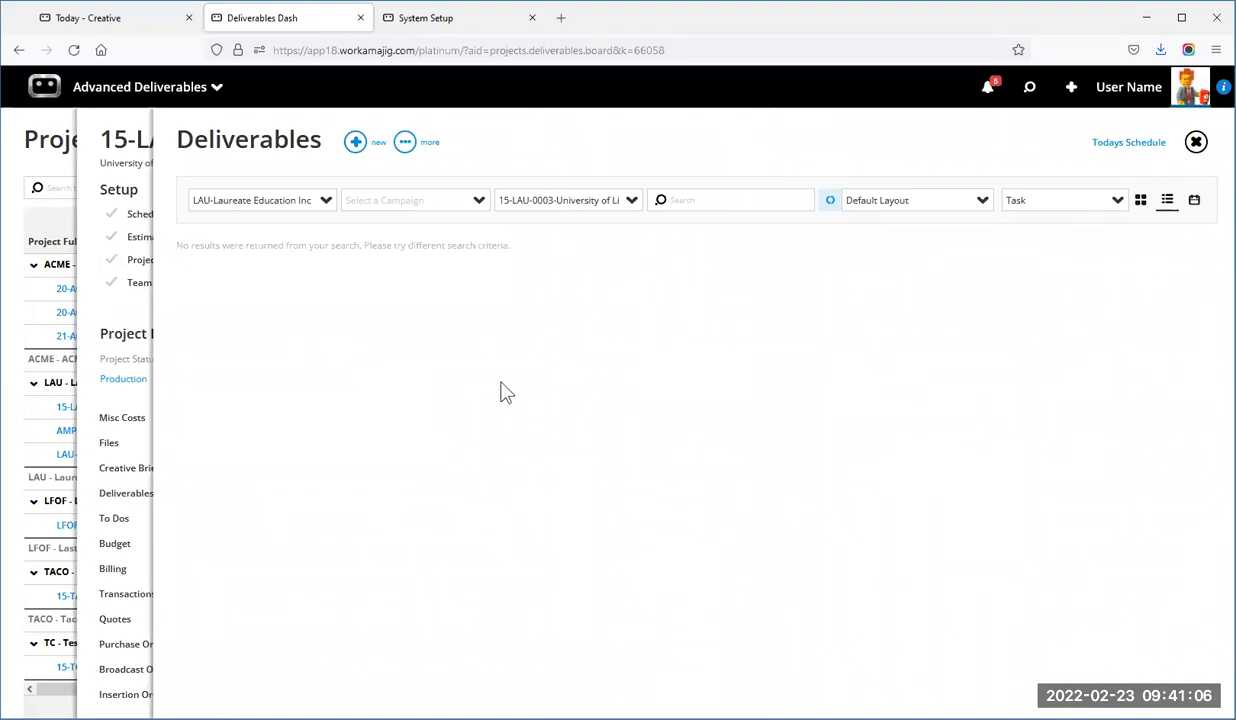
pyautogui.click(356, 143)
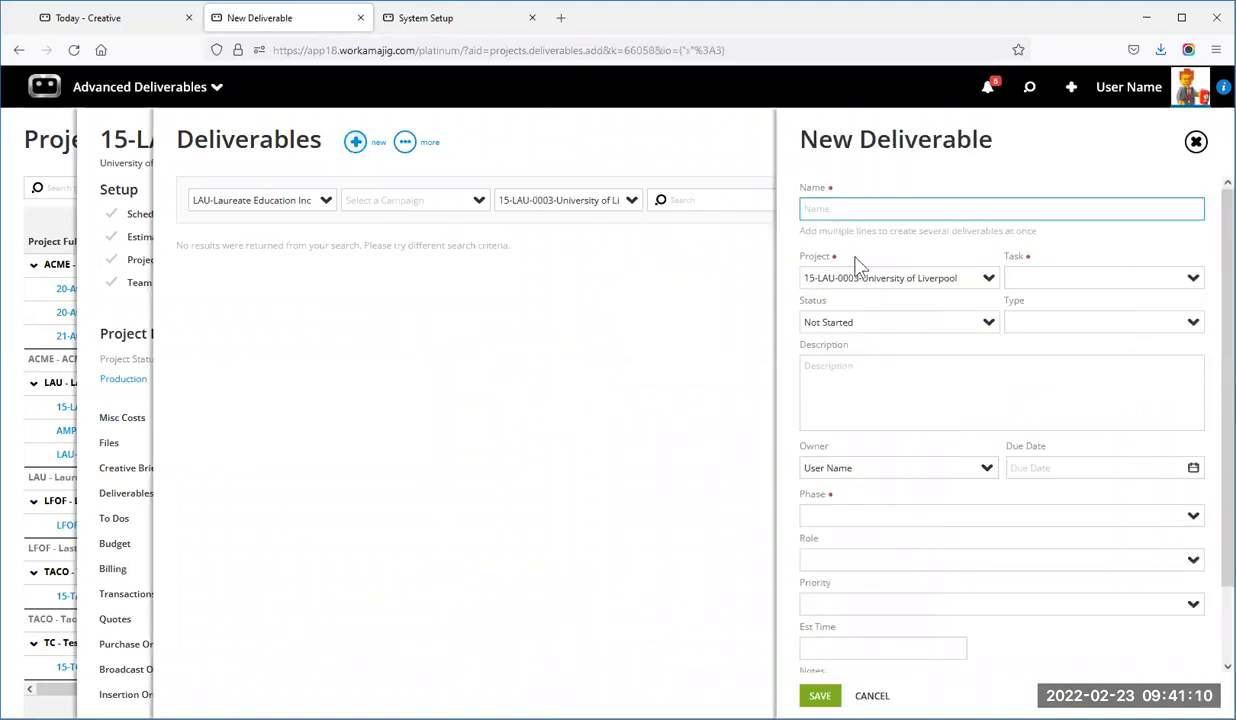
pyautogui.click(1088, 327)
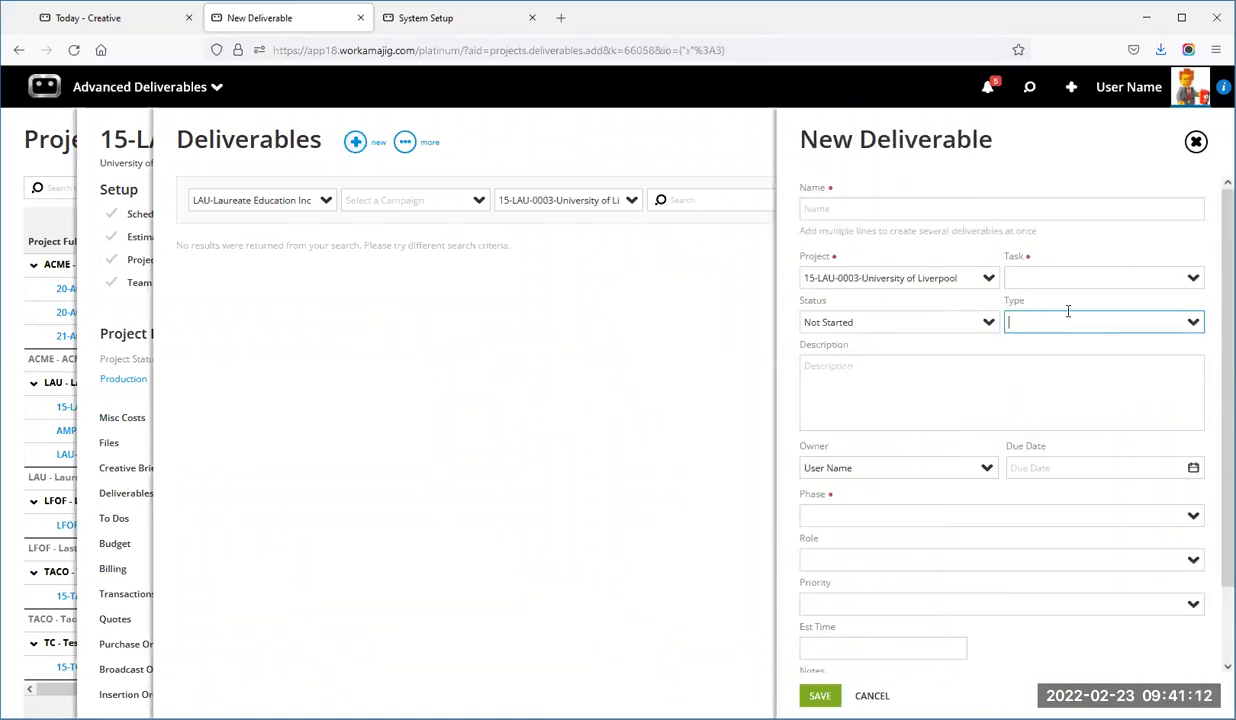
pyautogui.click(1192, 325)
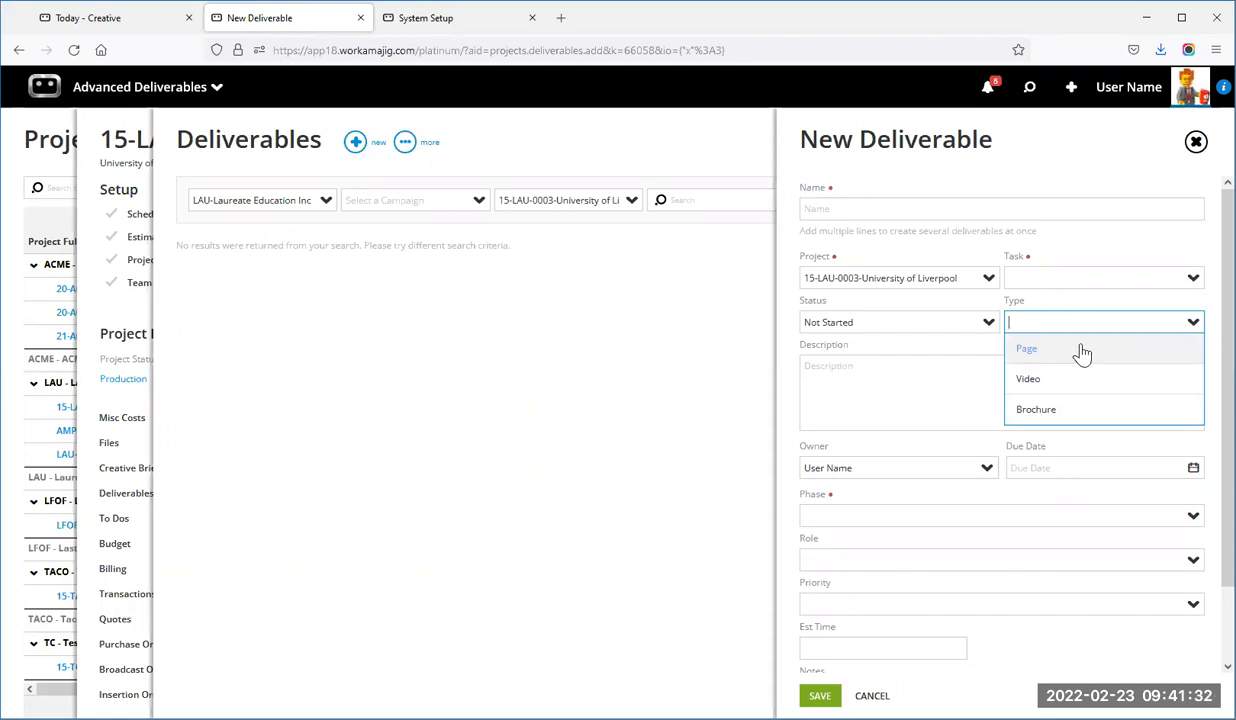
pyautogui.click(1077, 420)
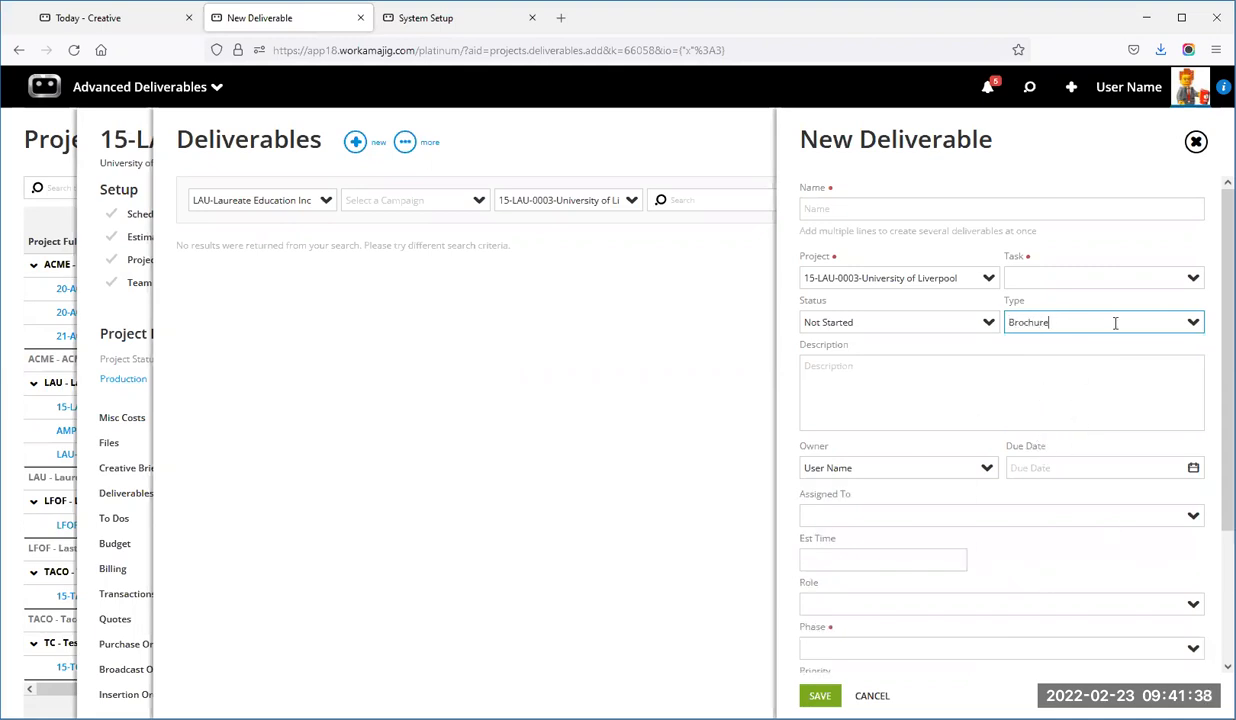
pyautogui.click(1194, 283)
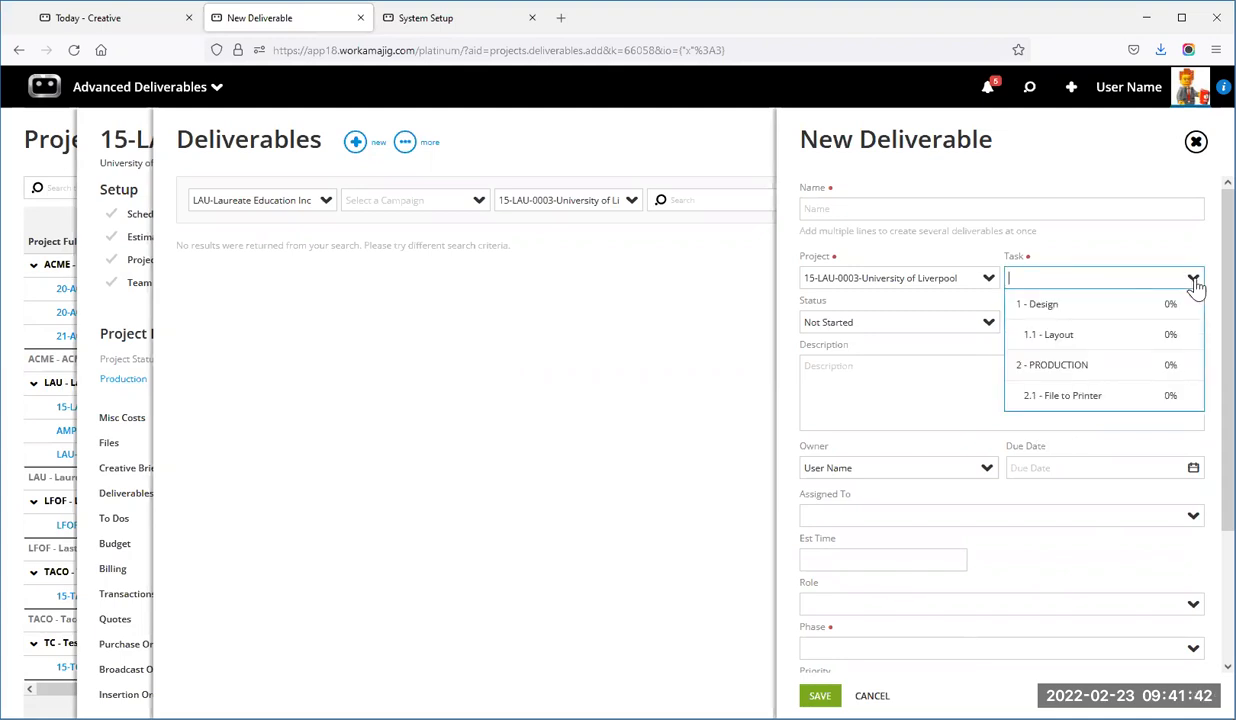
pyautogui.click(1096, 344)
pyautogui.click(1045, 375)
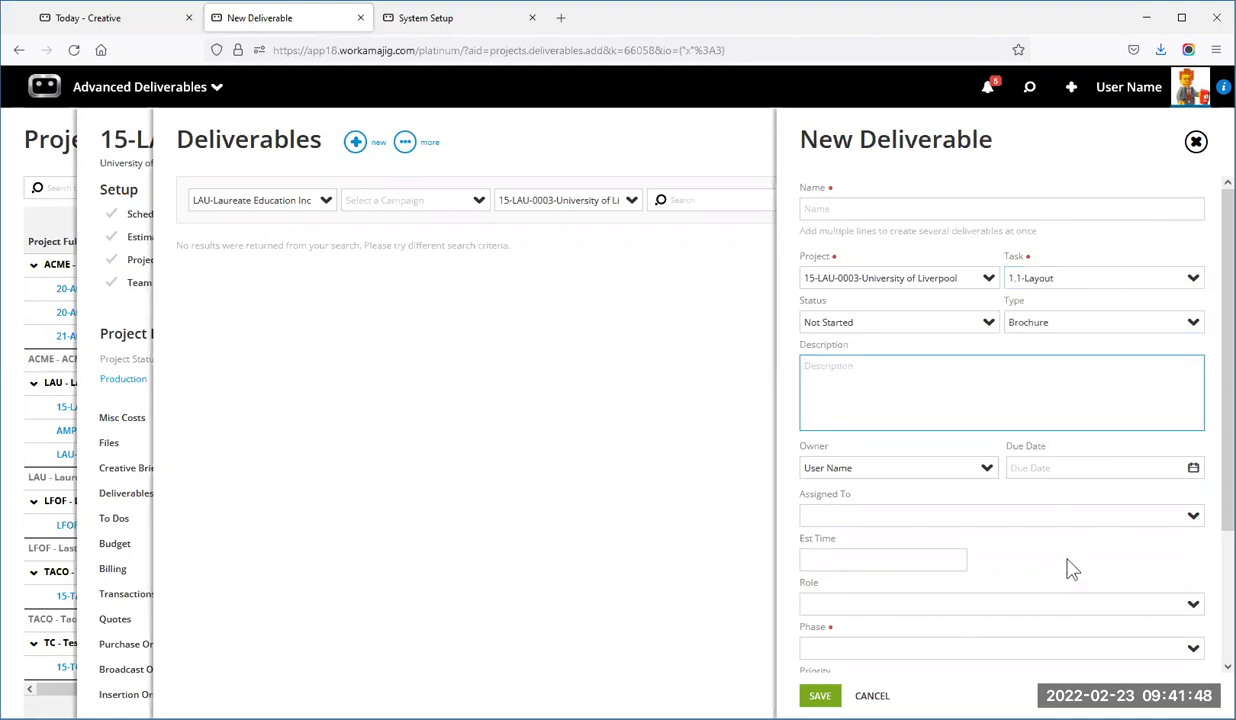
# Set the phase to 1. Grid Build, name the deliverable New Awesome Brochure, save it and return to the deliverables list.
pyautogui.scroll(-2, 1068, 560)
pyautogui.click(1193, 496)
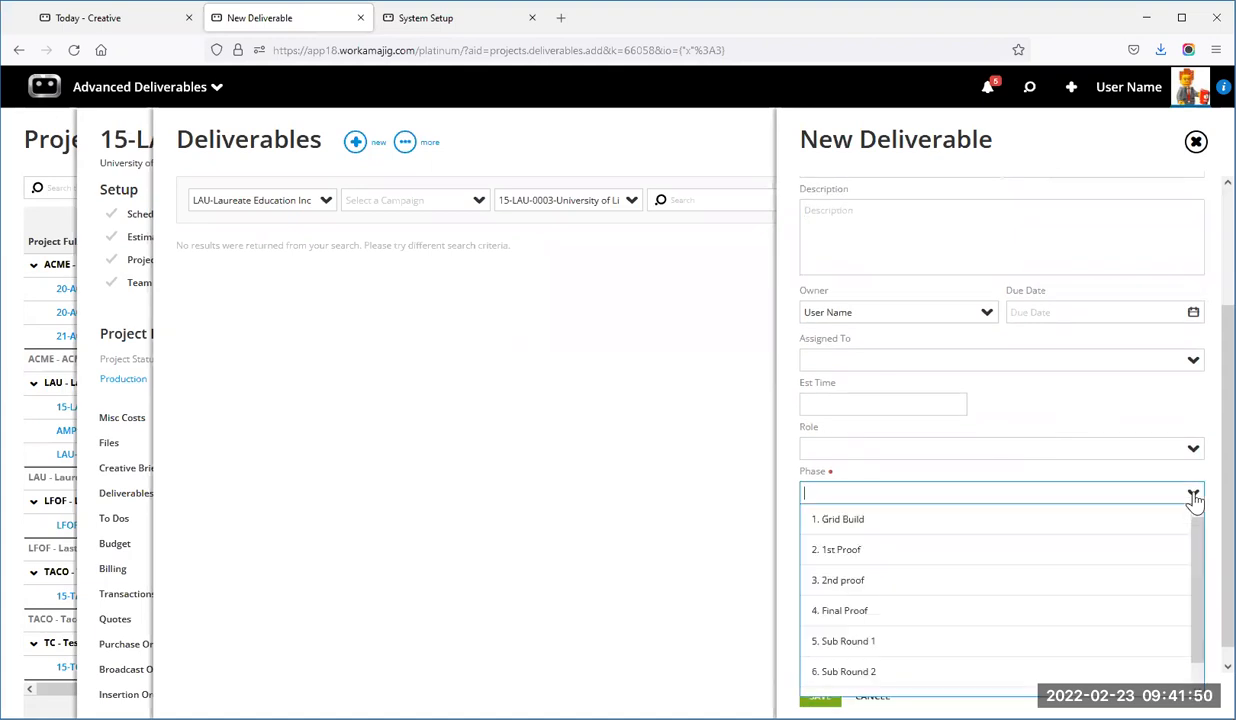
pyautogui.click(946, 528)
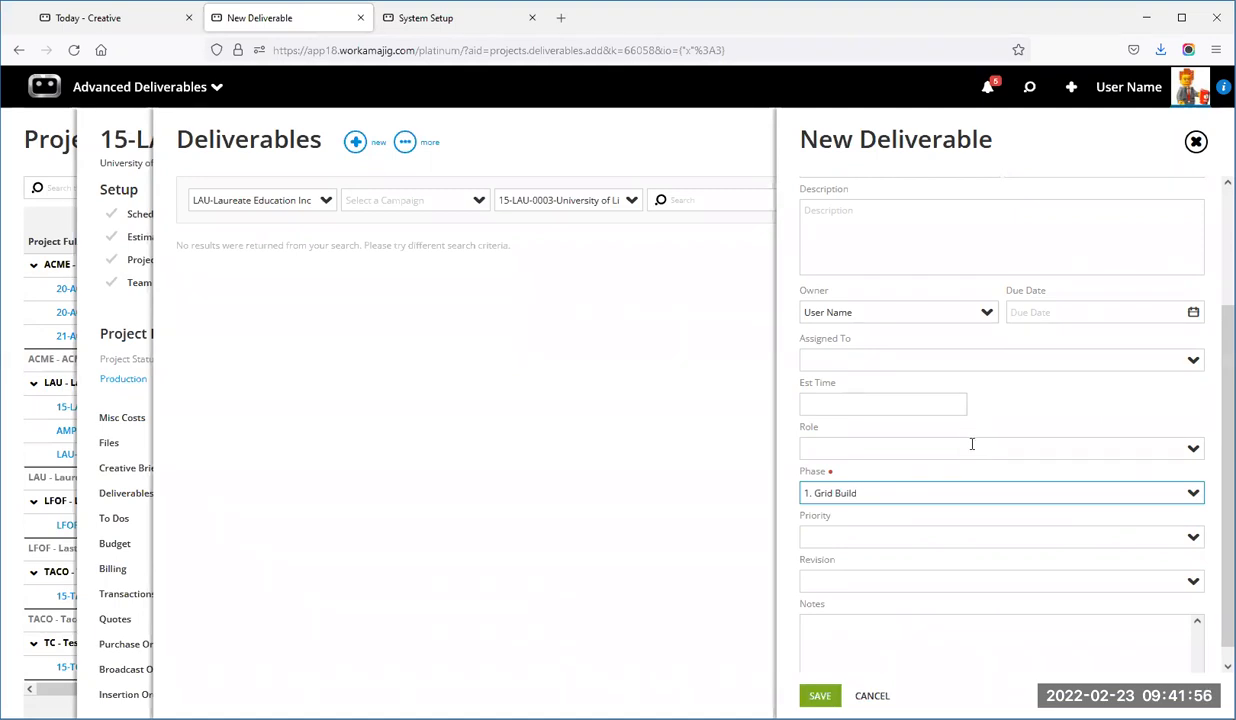
pyautogui.scroll(3, 822, 655)
pyautogui.click(825, 696)
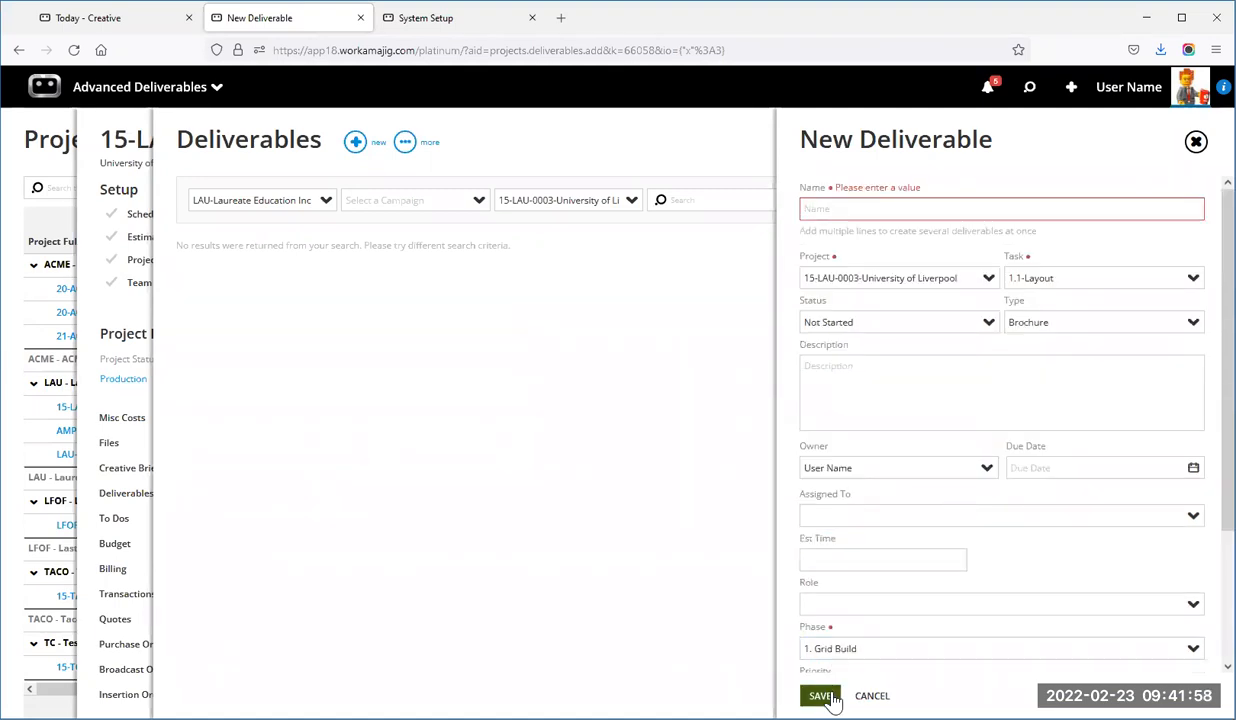
pyautogui.click(889, 206)
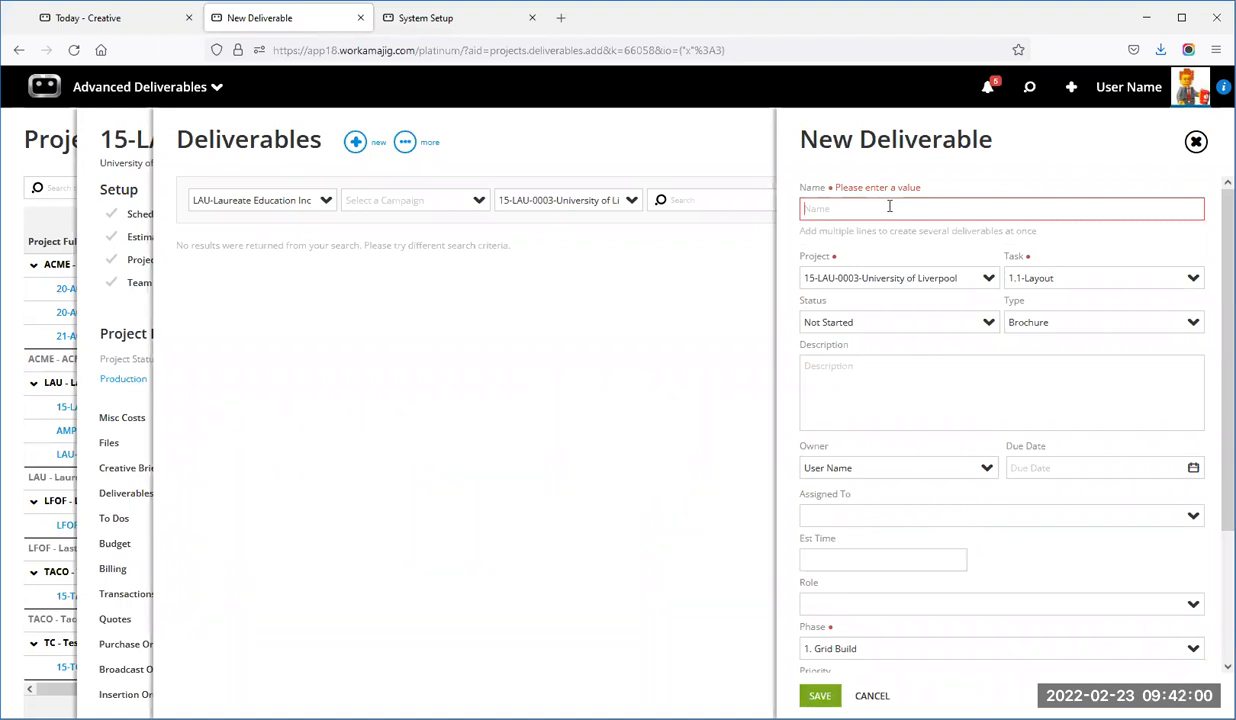
pyautogui.write('New Awesome Brochure')
pyautogui.click(915, 392)
pyautogui.click(820, 697)
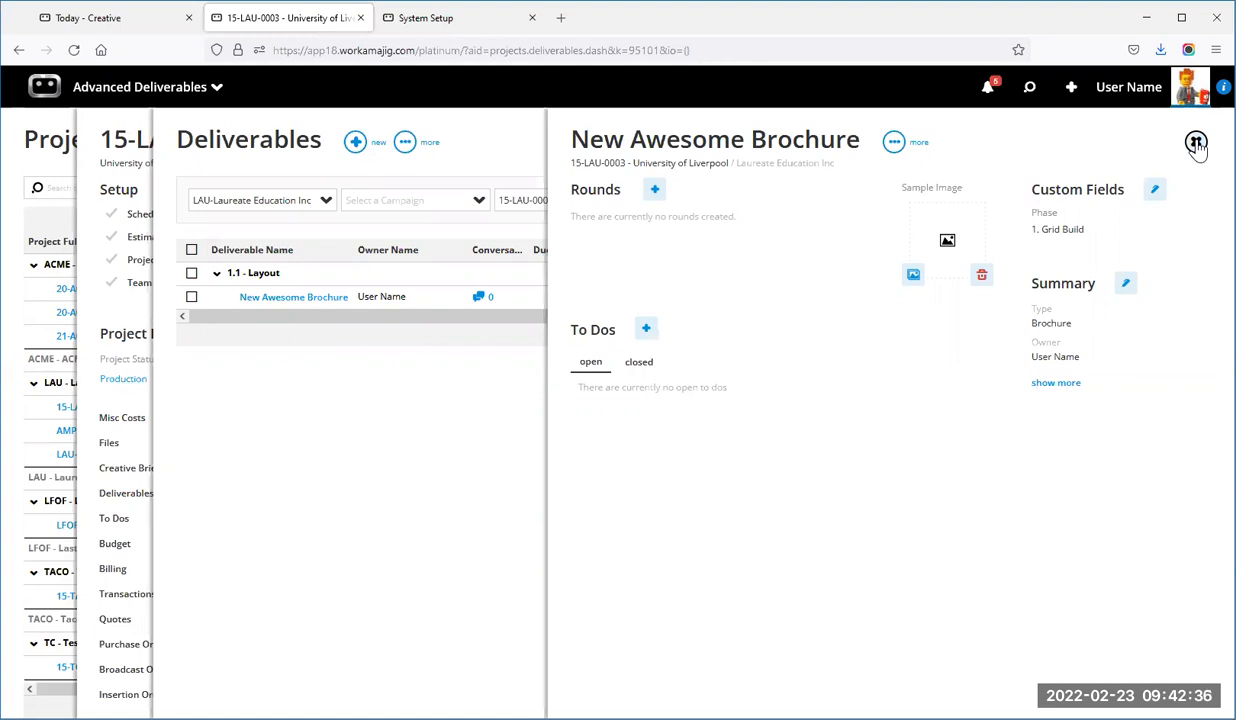
pyautogui.click(1196, 142)
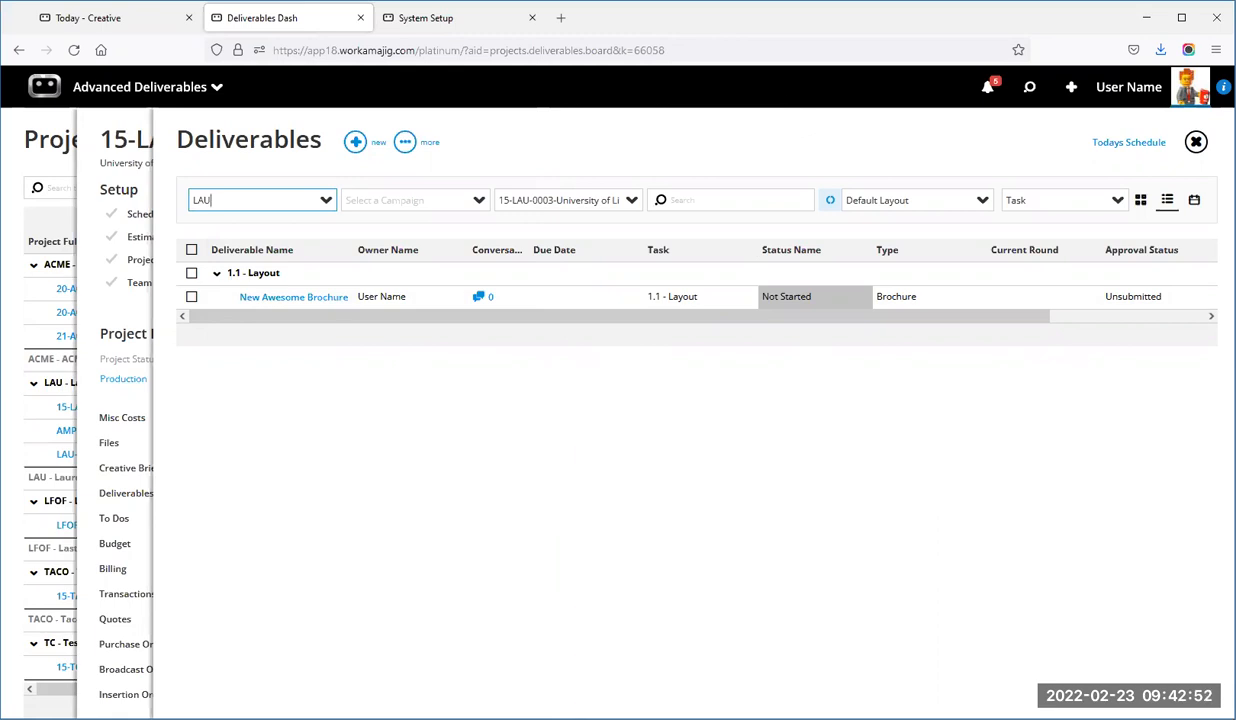
# Open the New Awesome Brochure deliverable, examine its review rounds and approvers, and return to the deliverables list.
pyautogui.hotkey('alt', 'Tab')
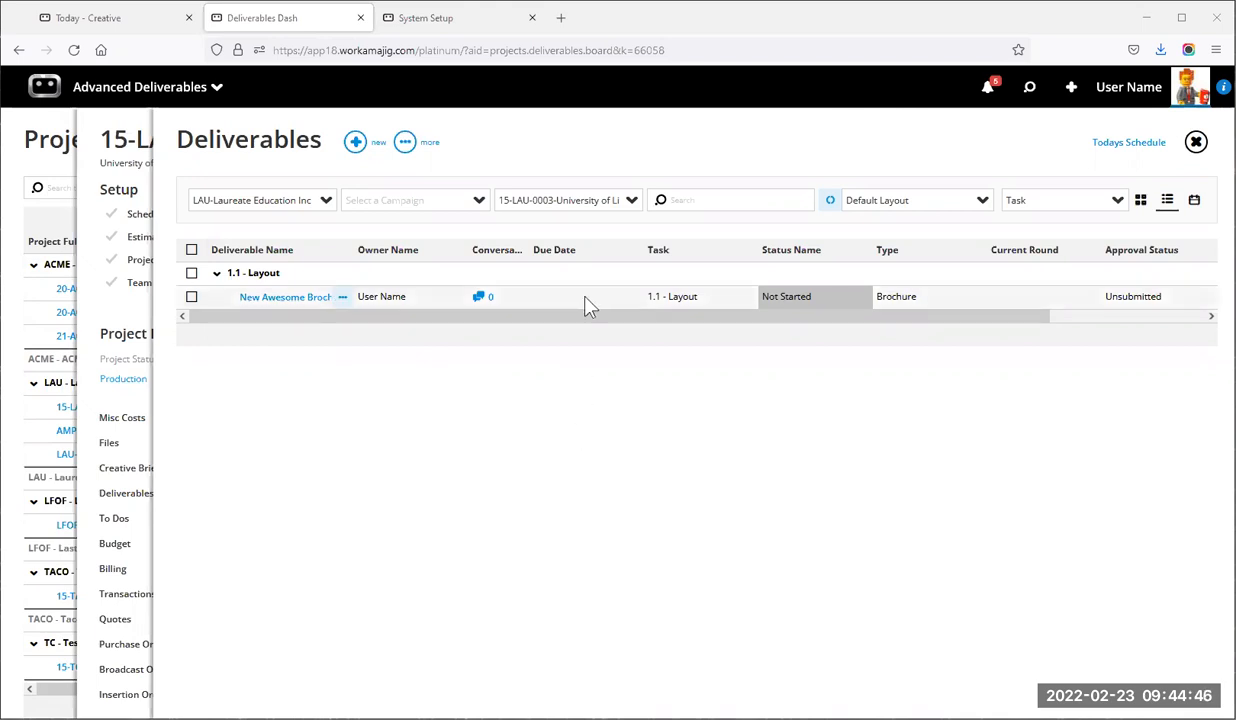
pyautogui.click(262, 300)
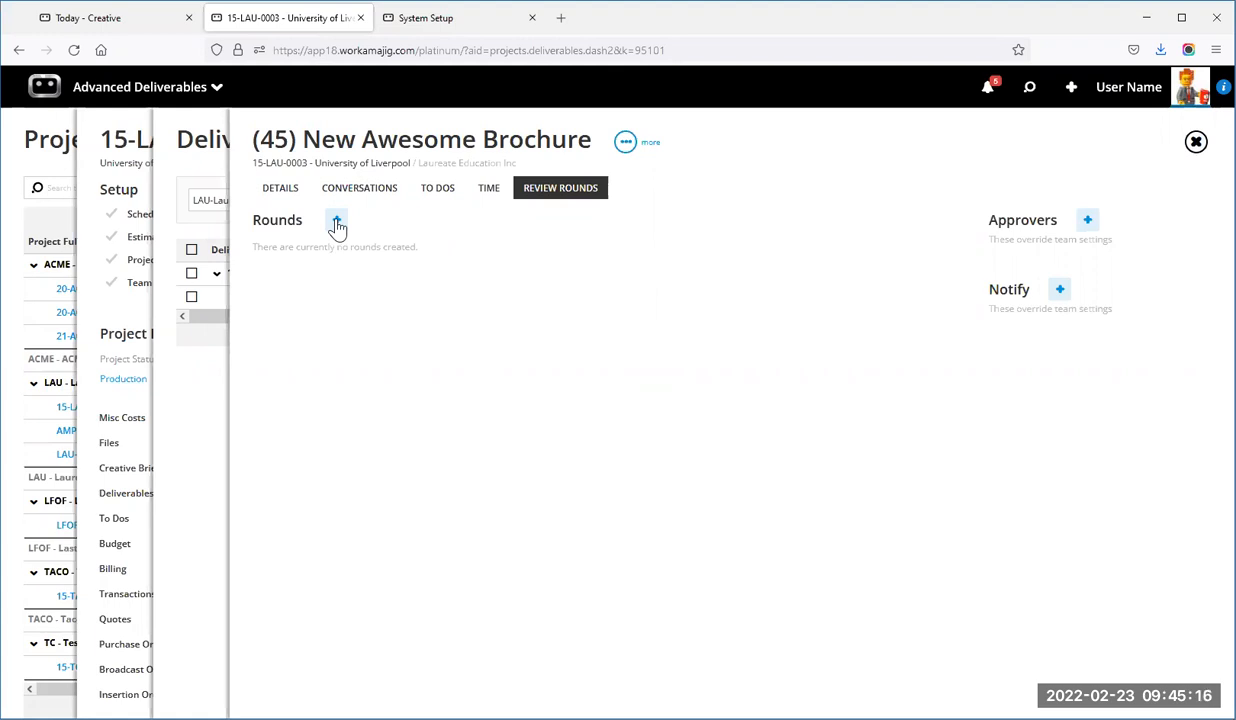
pyautogui.click(1196, 144)
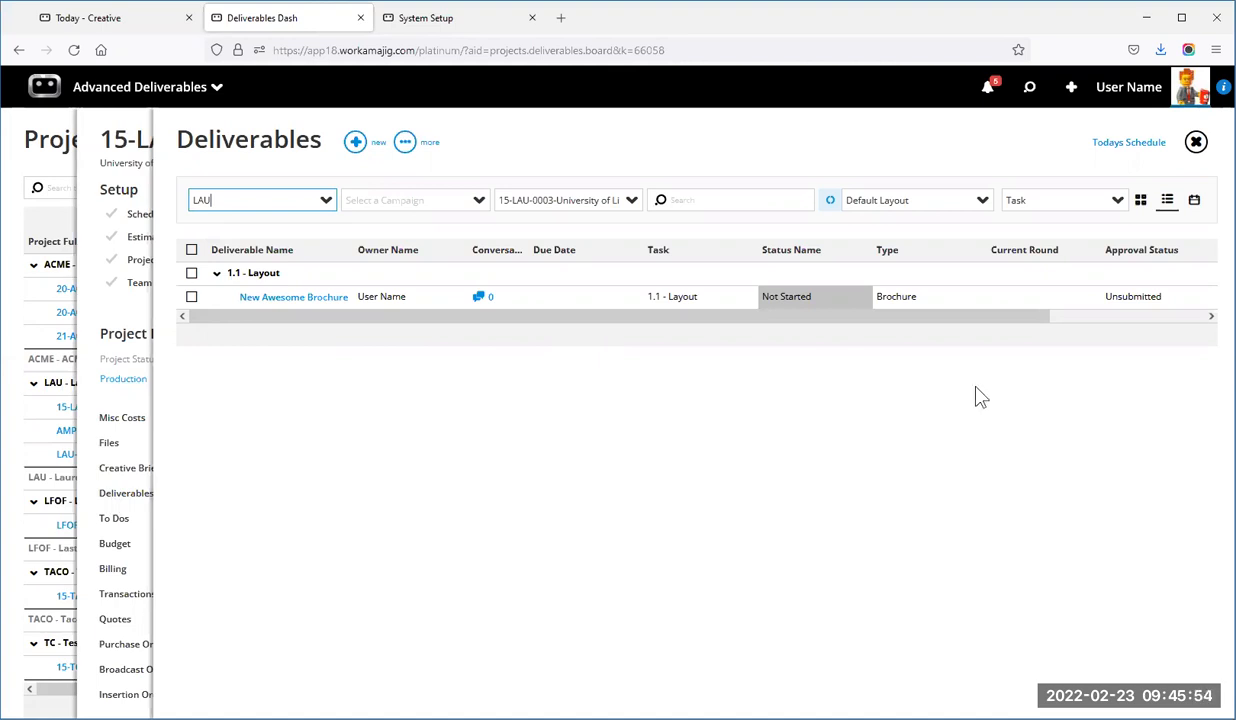
# On the deliverables board, move New Awesome Brochure to the 2.1 - File to Printer task and through Ready to Work to In Progress status.
pyautogui.click(1138, 204)
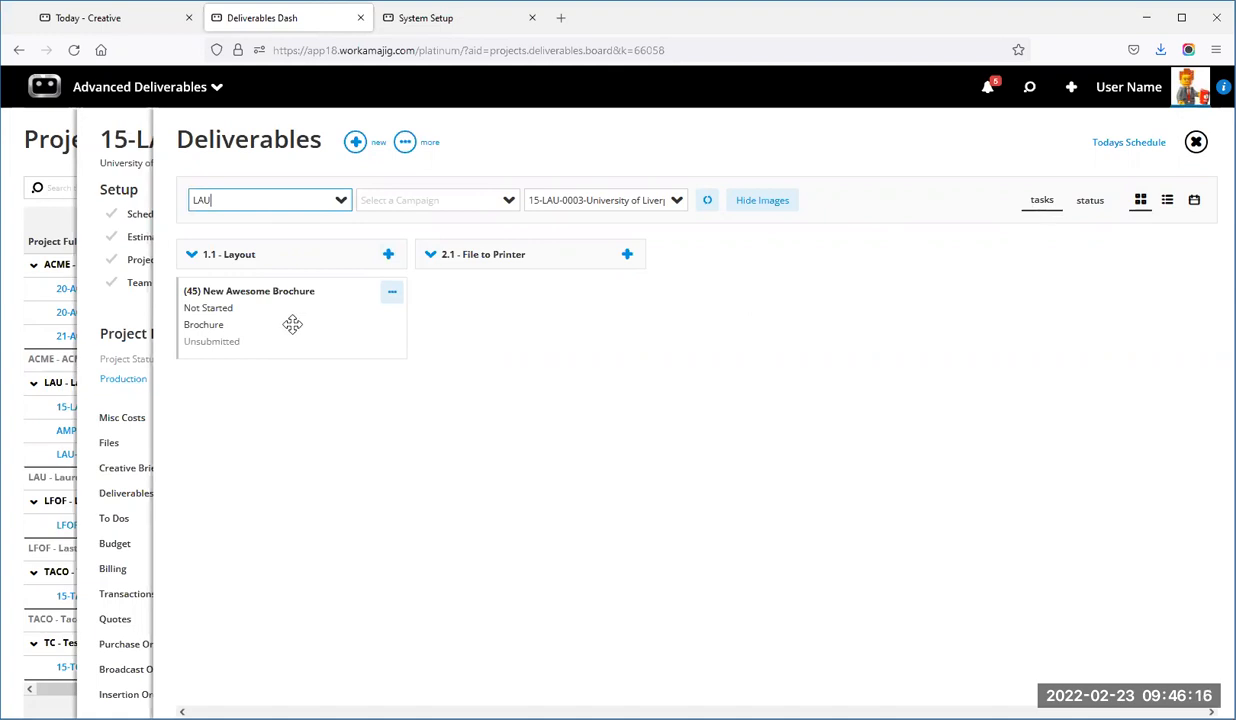
pyautogui.moveTo(284, 323); pyautogui.dragTo(548, 278)
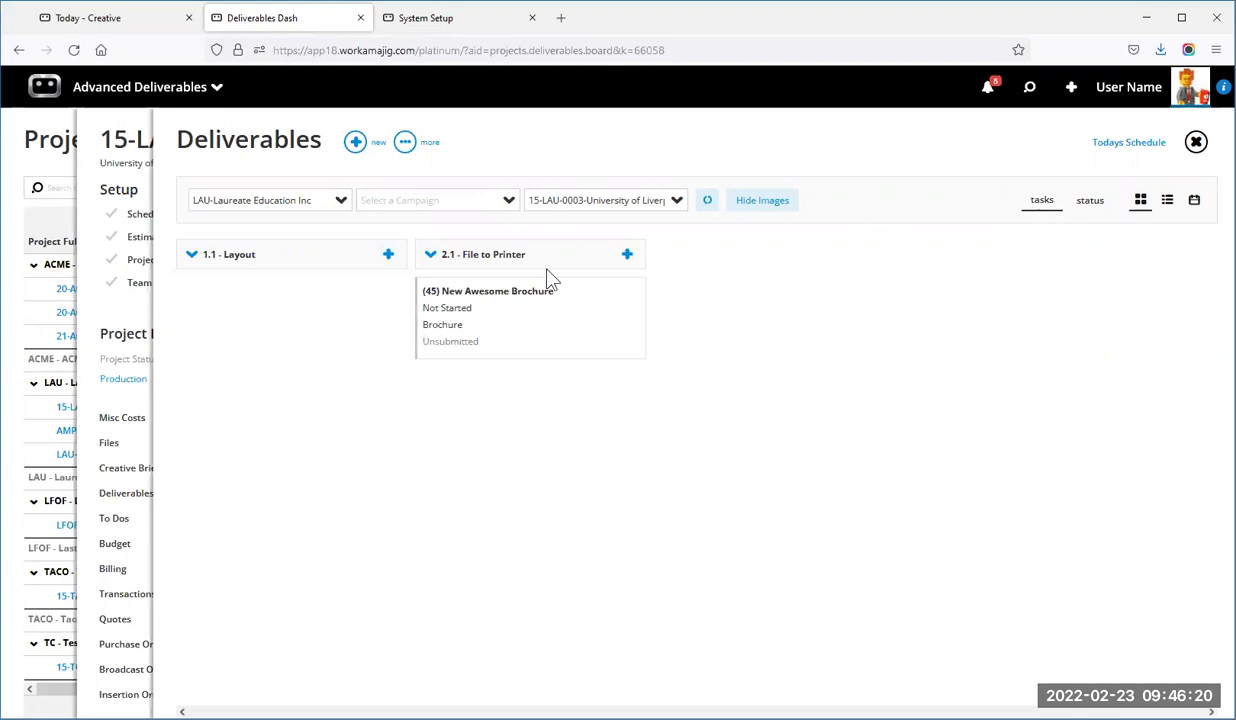
pyautogui.click(1086, 213)
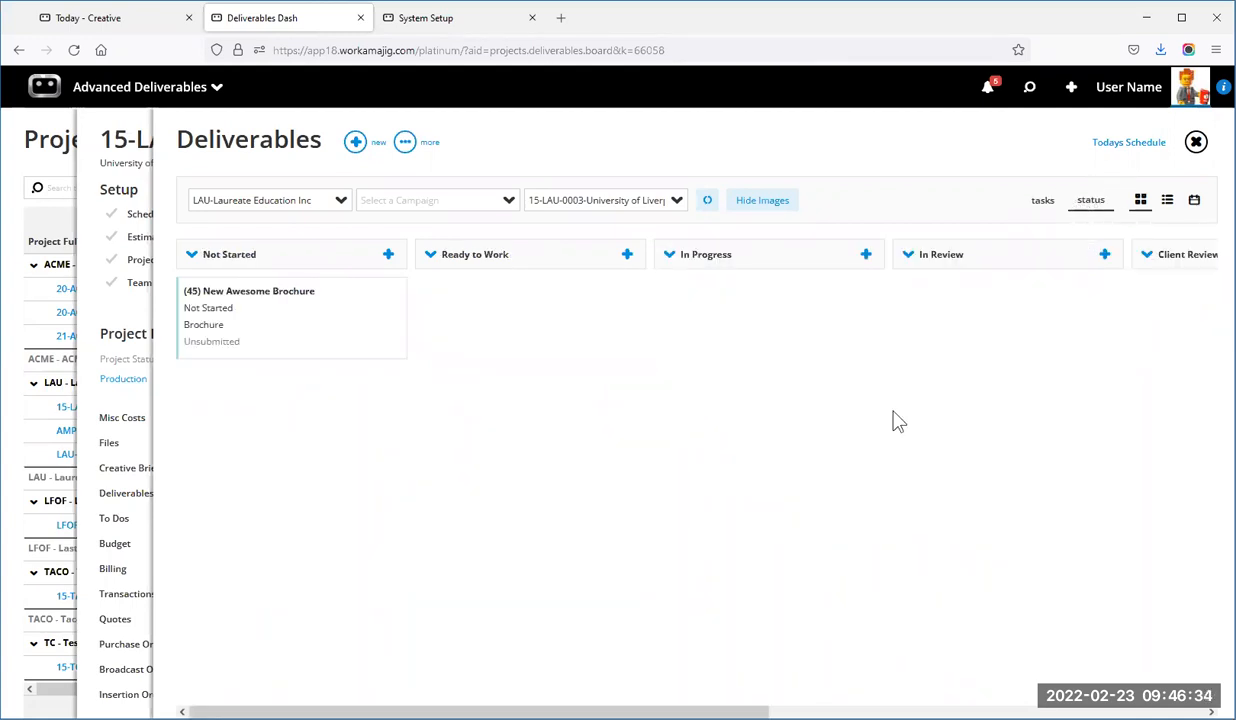
pyautogui.moveTo(247, 323); pyautogui.dragTo(510, 331)
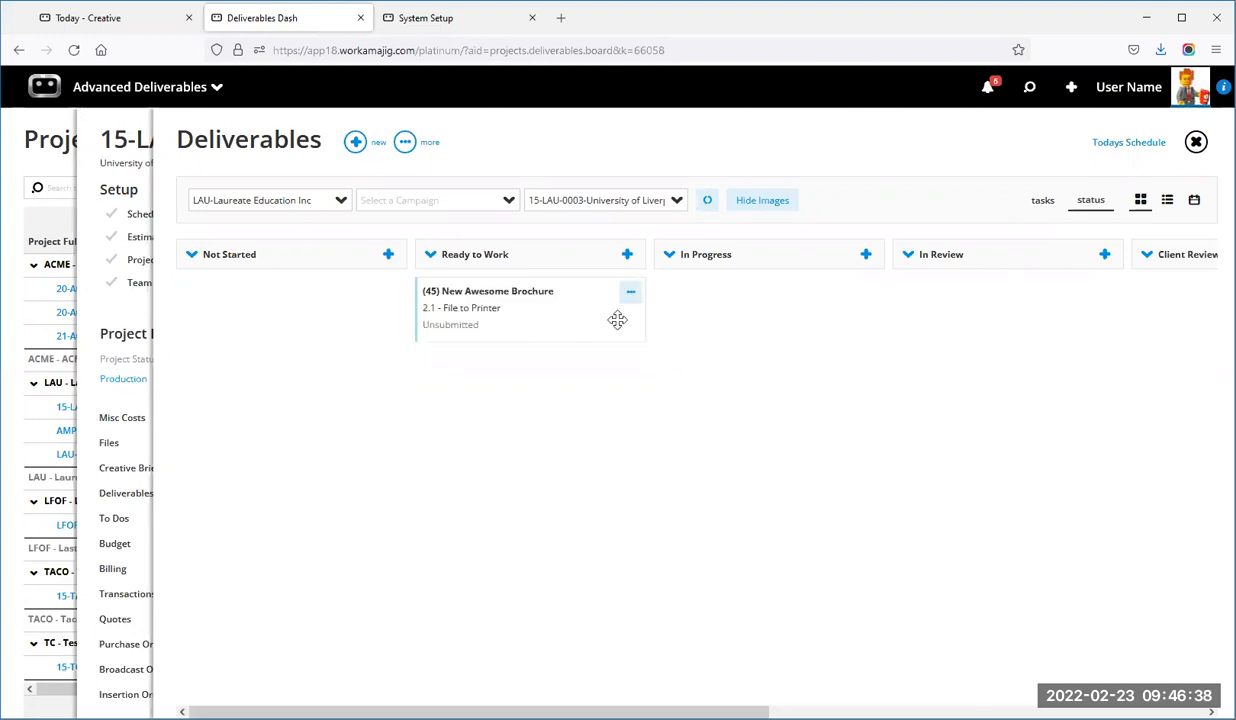
pyautogui.moveTo(617, 320); pyautogui.dragTo(733, 410)
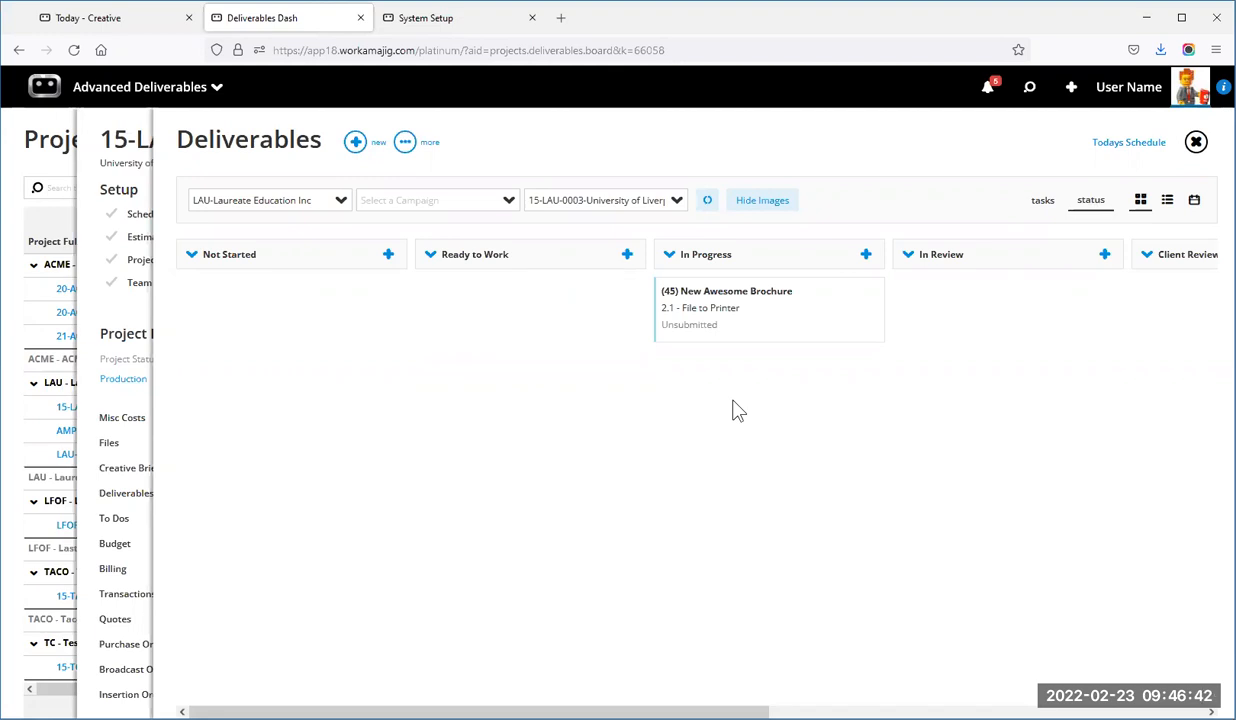
# Examine the Use Status with Deliverables option in System Setup's Transaction Preferences and the Deliverable Status list in Global Lists.
pyautogui.click(451, 31)
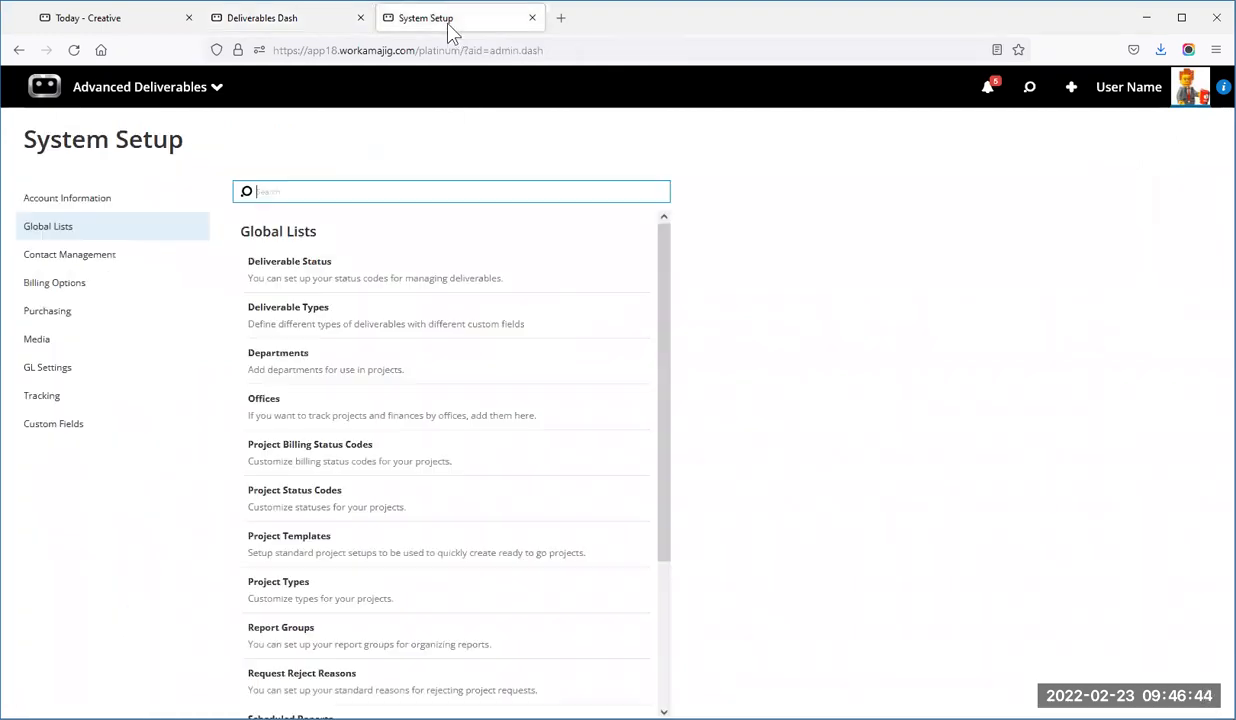
pyautogui.click(113, 205)
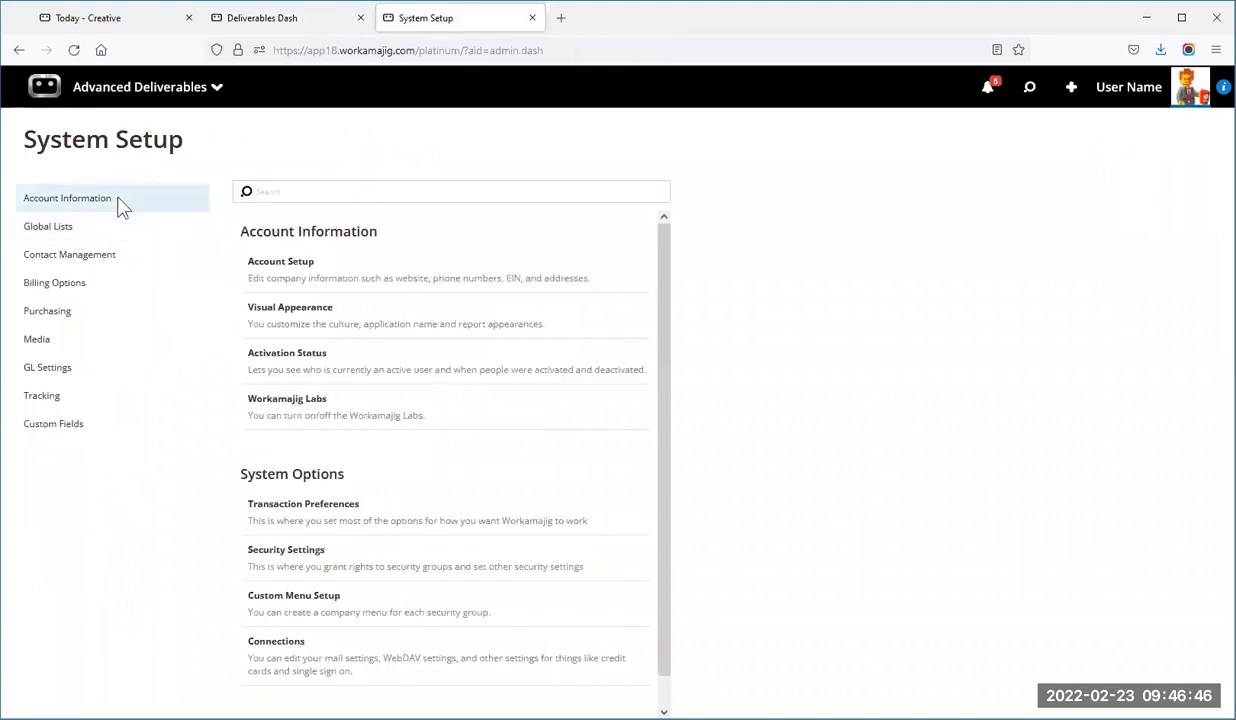
pyautogui.click(359, 522)
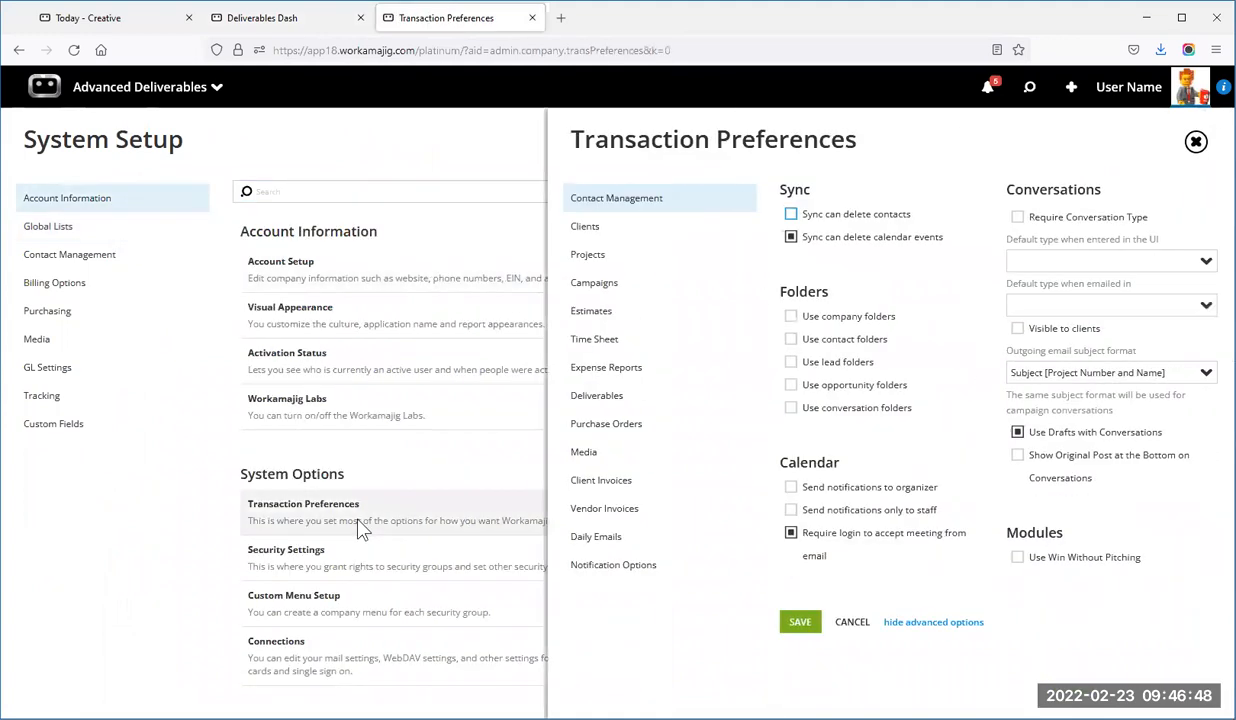
pyautogui.click(620, 405)
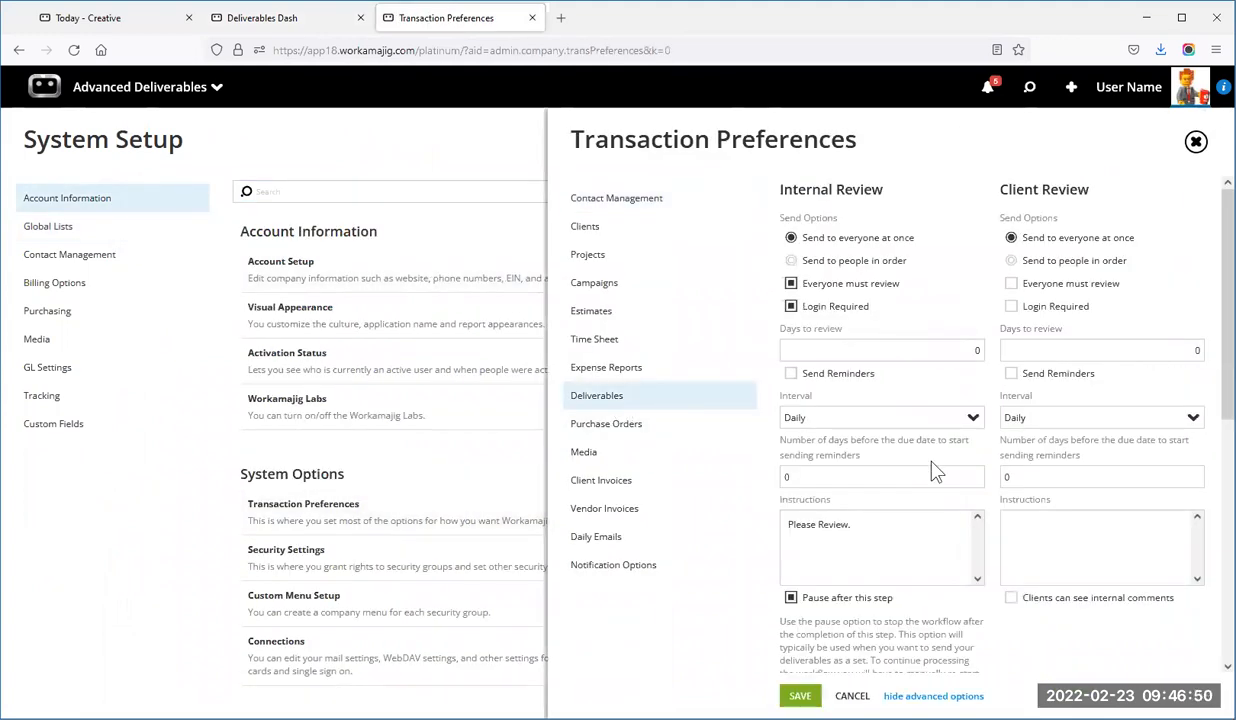
pyautogui.scroll(-5, 933, 469)
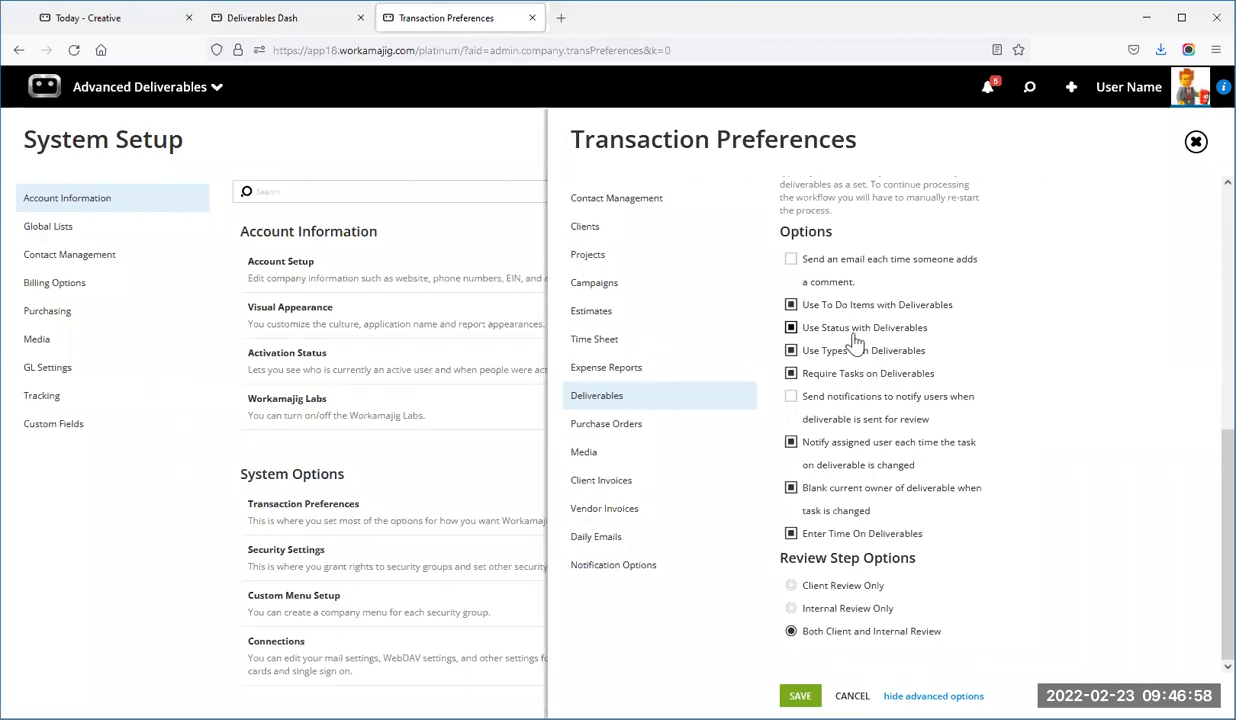
pyautogui.click(122, 226)
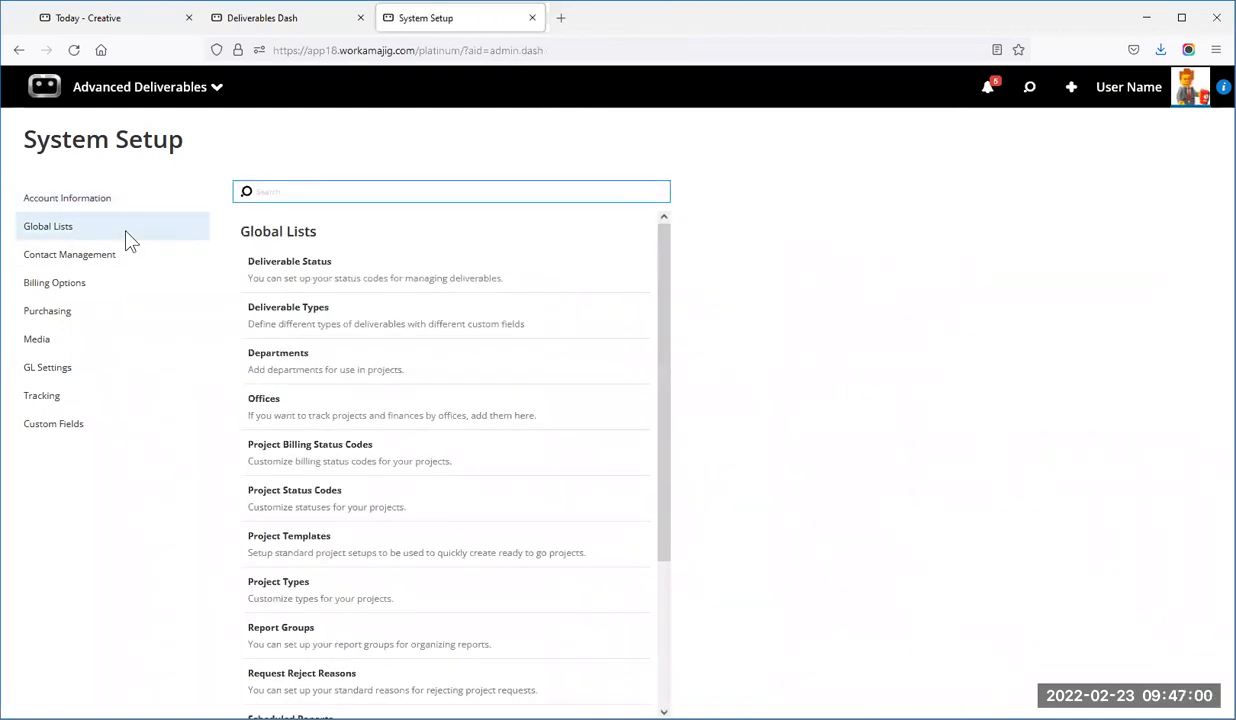
pyautogui.click(380, 280)
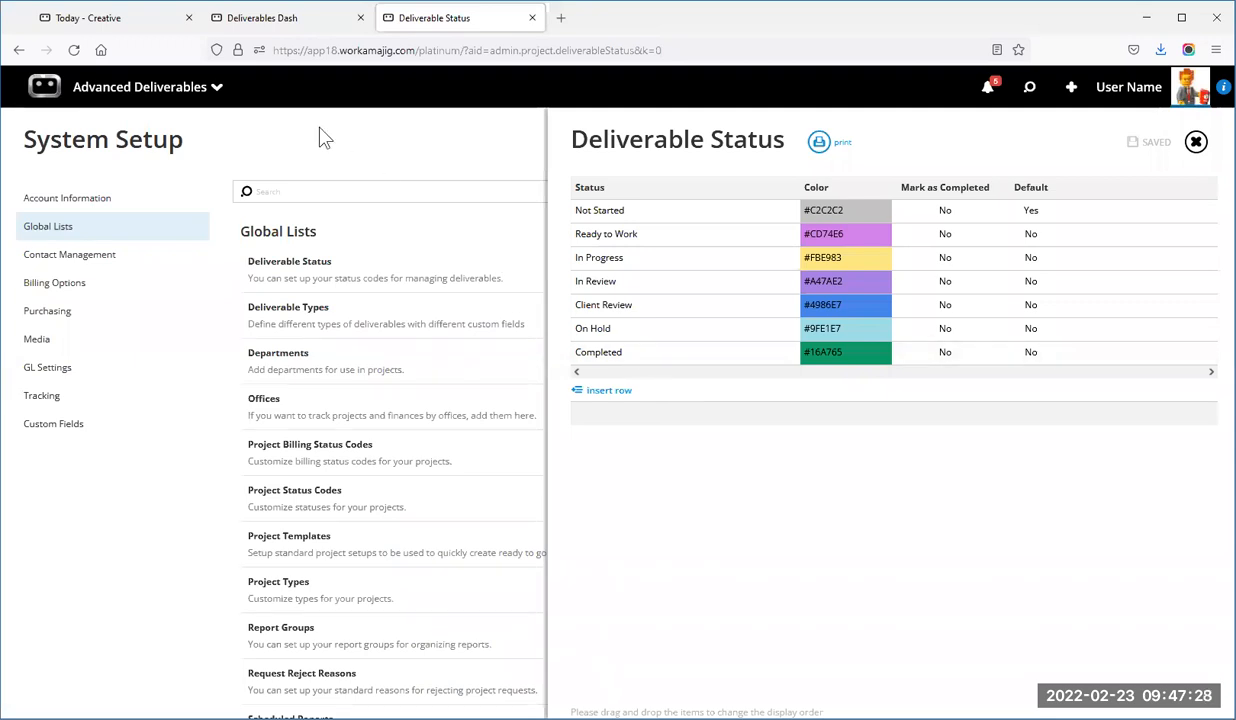
# Return to the University of Liverpool deliverables, view them as a list and go back to the Projects list.
pyautogui.click(280, 33)
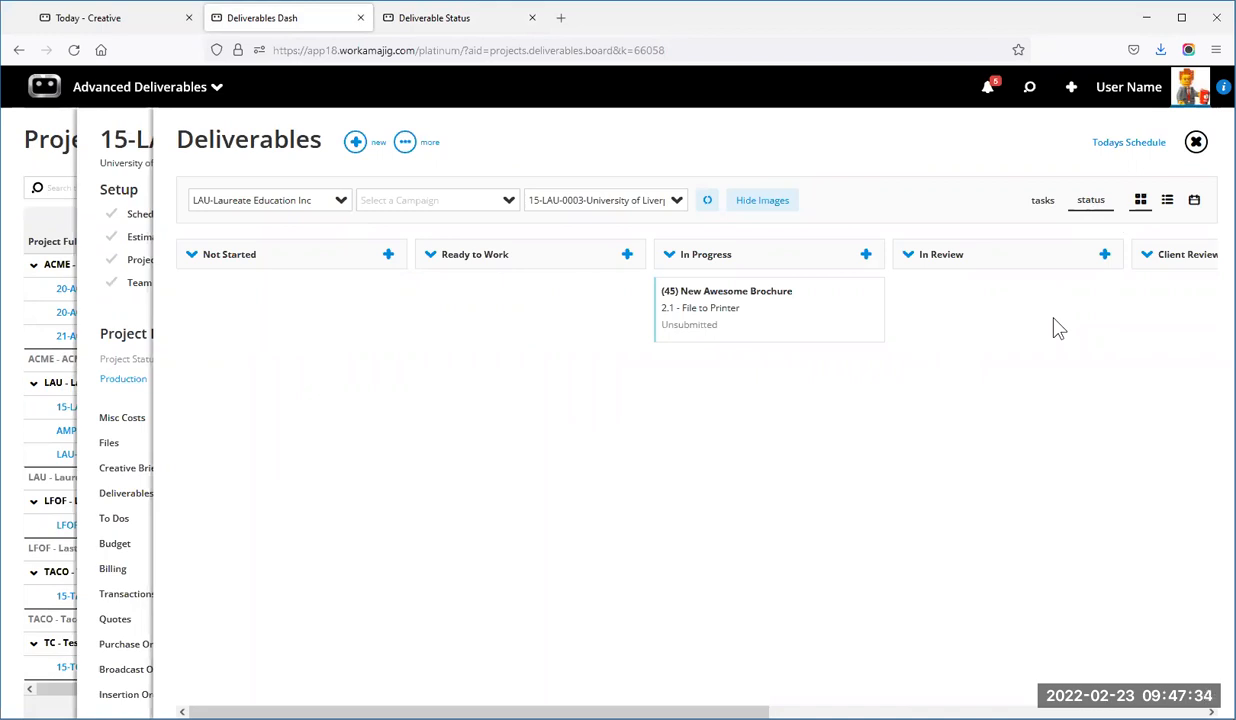
pyautogui.click(1167, 203)
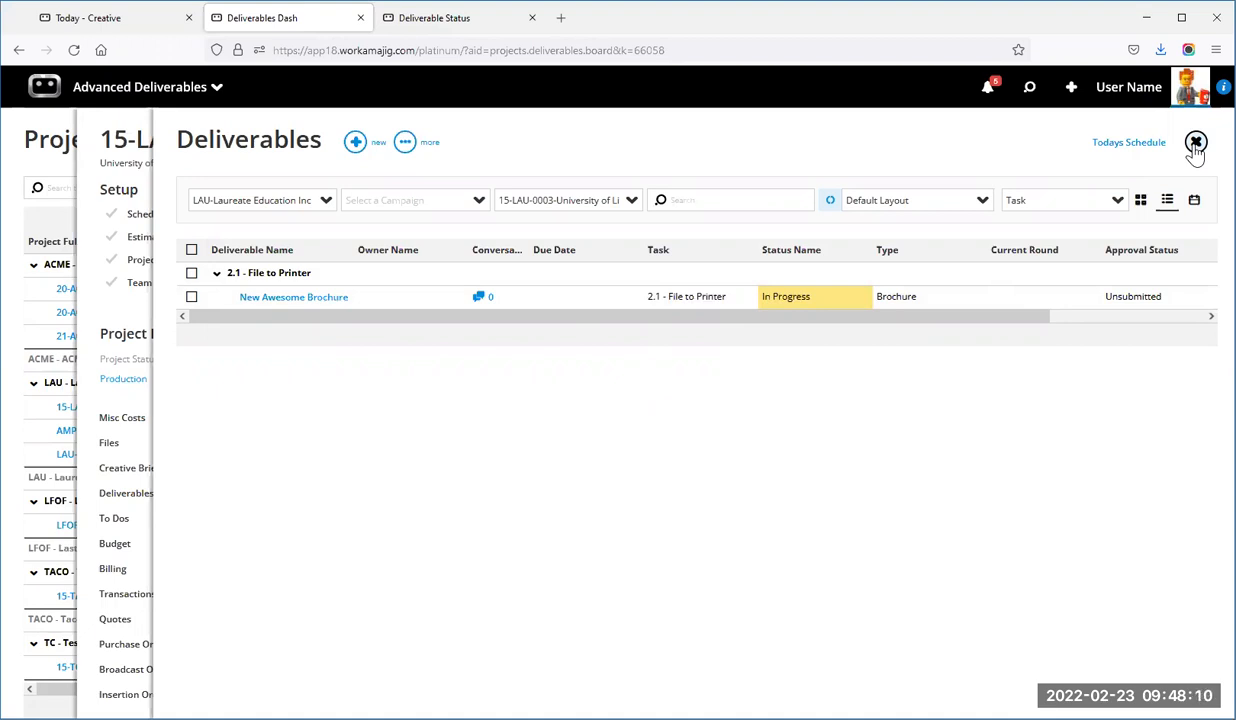
pyautogui.click(1196, 143)
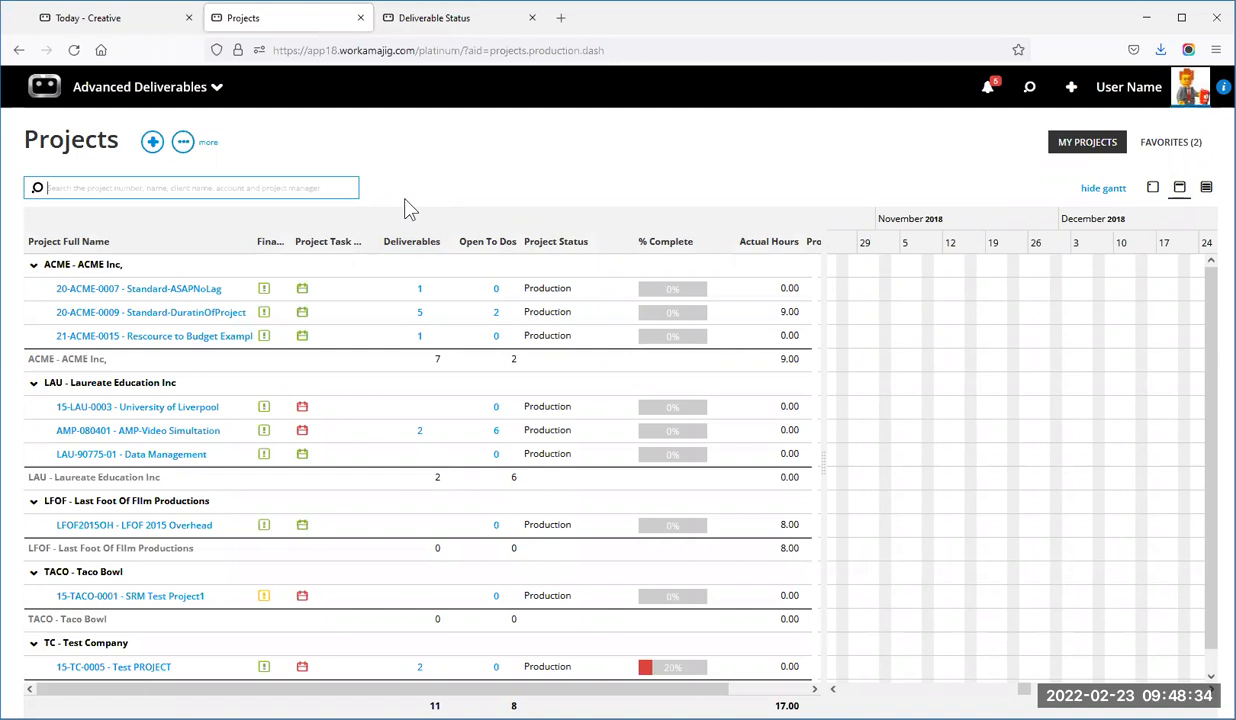
# Examine the Deliverables and Open To Dos columns in the My Projects system settings for Company Defaults, then return to the Projects list.
pyautogui.click(183, 142)
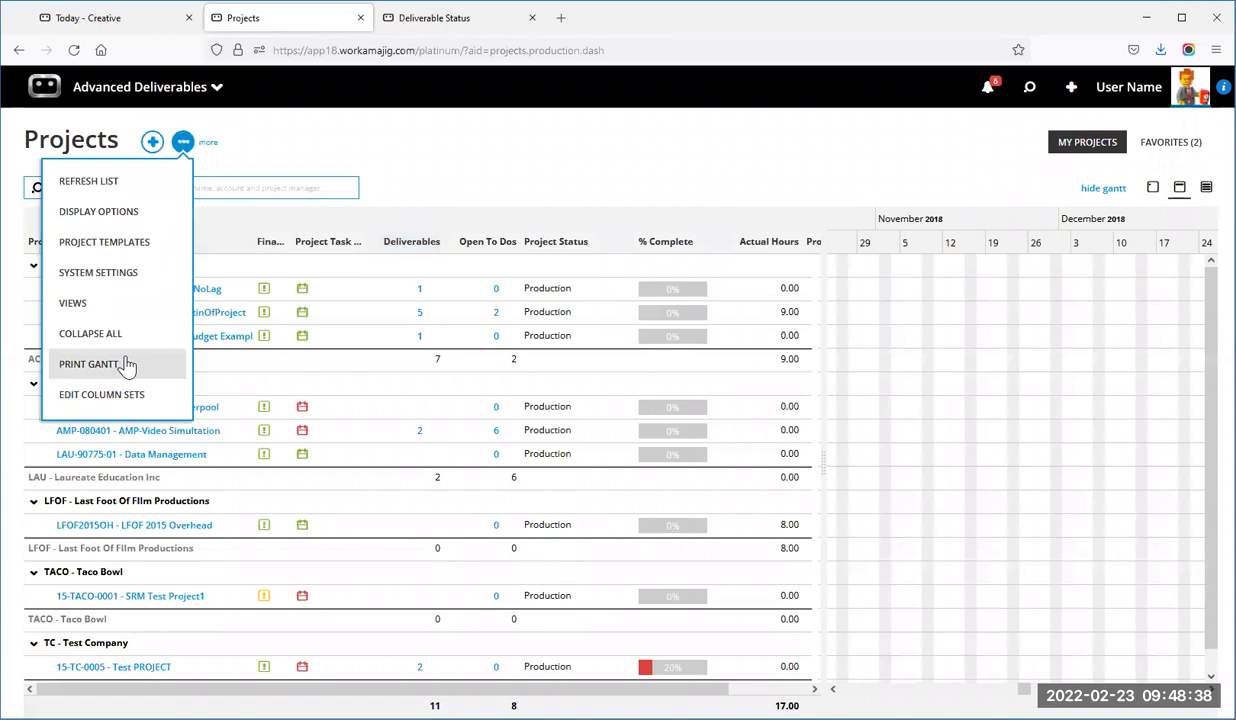
pyautogui.click(160, 274)
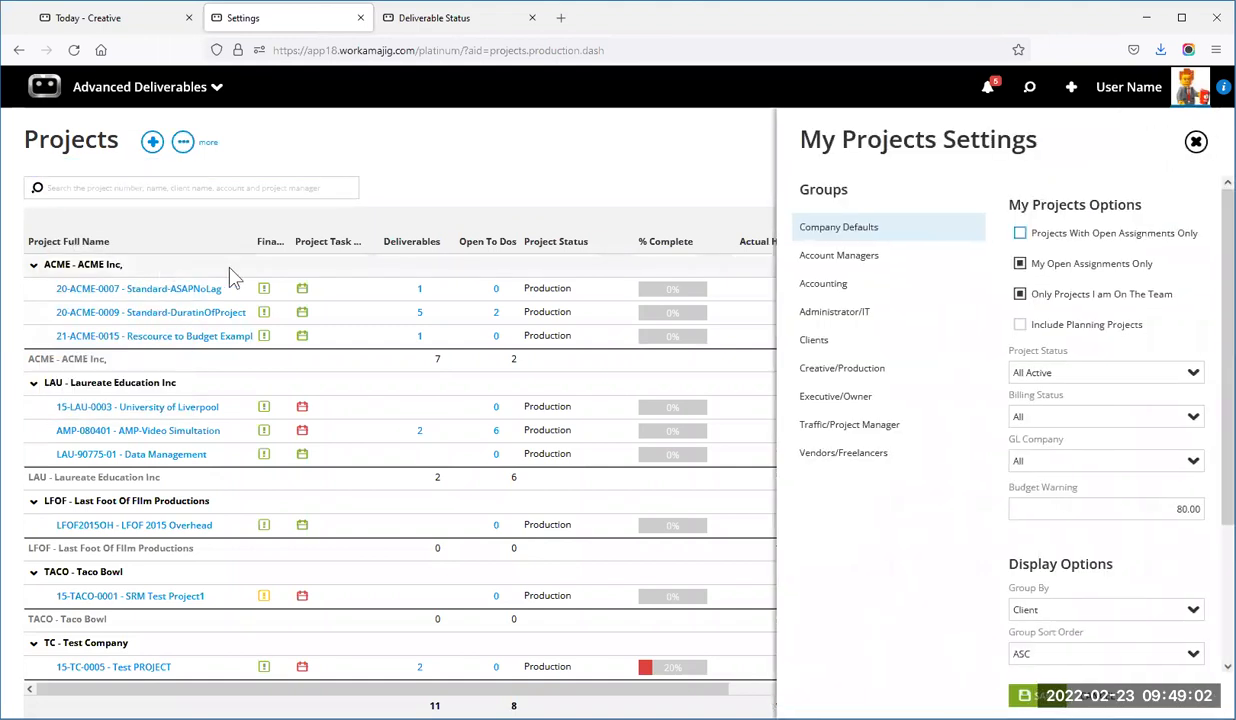
pyautogui.scroll(-2, 1030, 350)
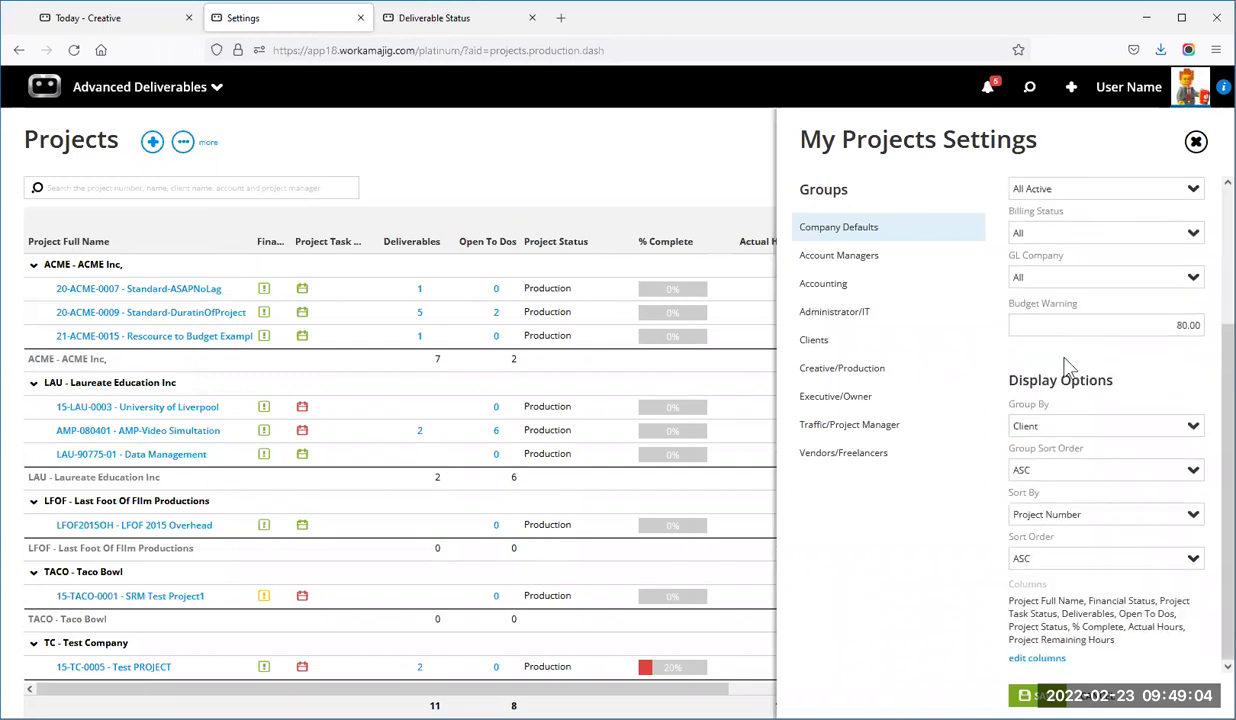
pyautogui.click(1040, 659)
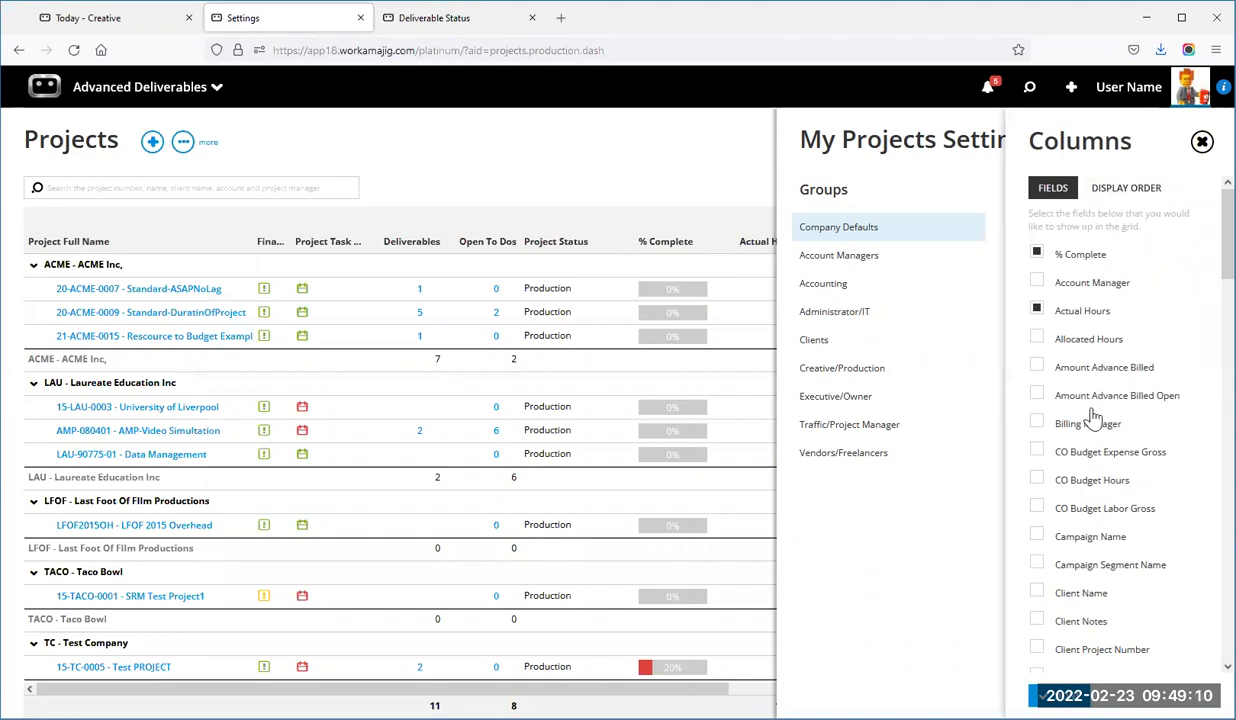
pyautogui.scroll(-2, 1088, 447)
pyautogui.scroll(-3, 1088, 447)
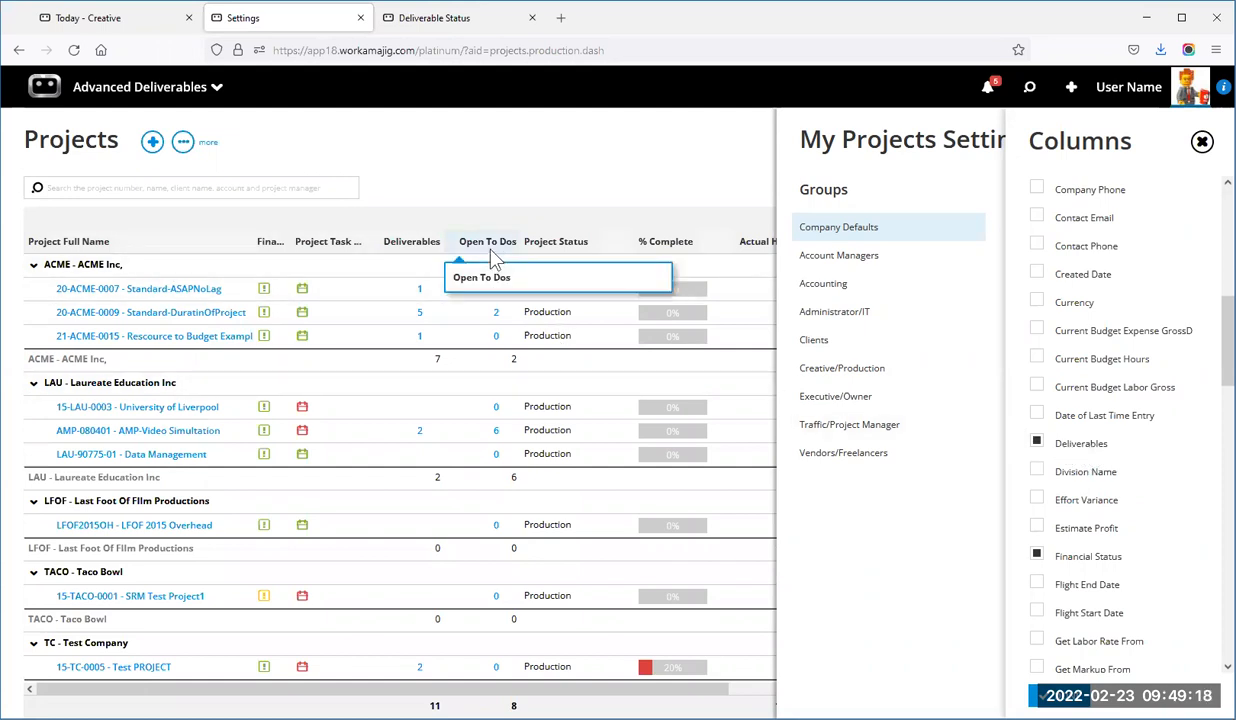
pyautogui.scroll(-5, 1060, 497)
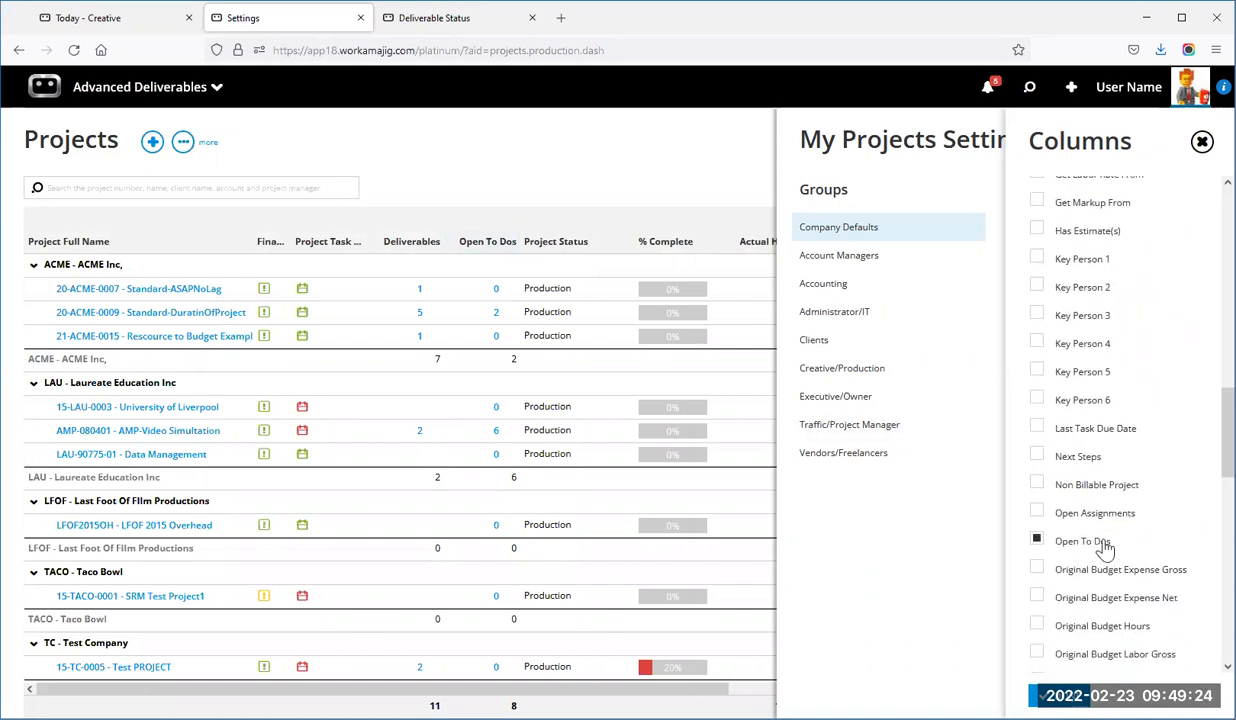
pyautogui.click(1202, 143)
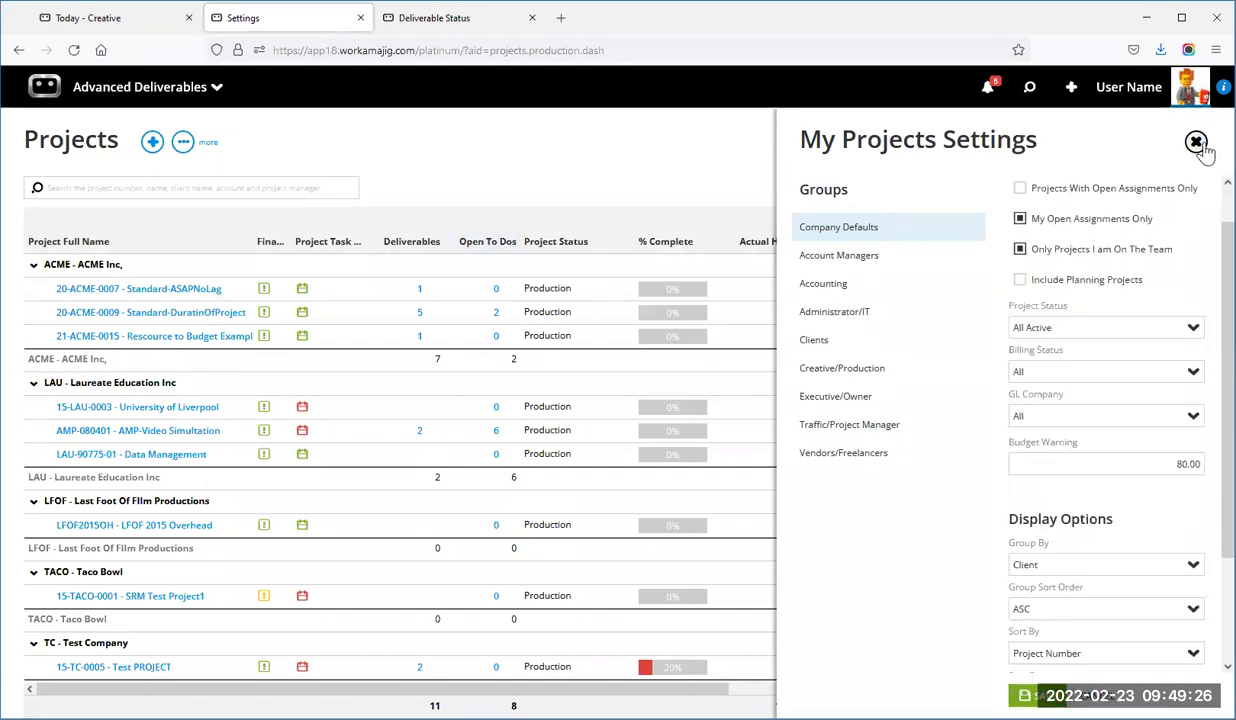
pyautogui.click(1194, 143)
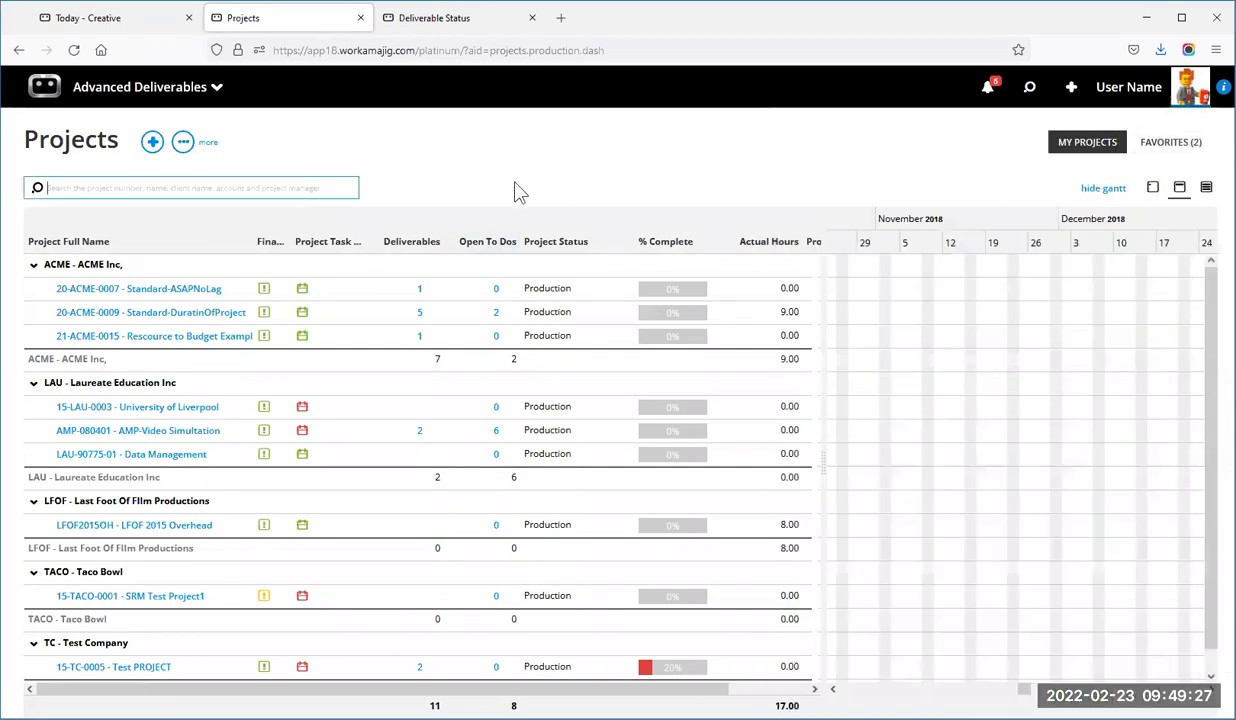
# View the 20-ACME-0009 project's deliverables as a board by tasks and return to the Projects list.
pyautogui.click(420, 317)
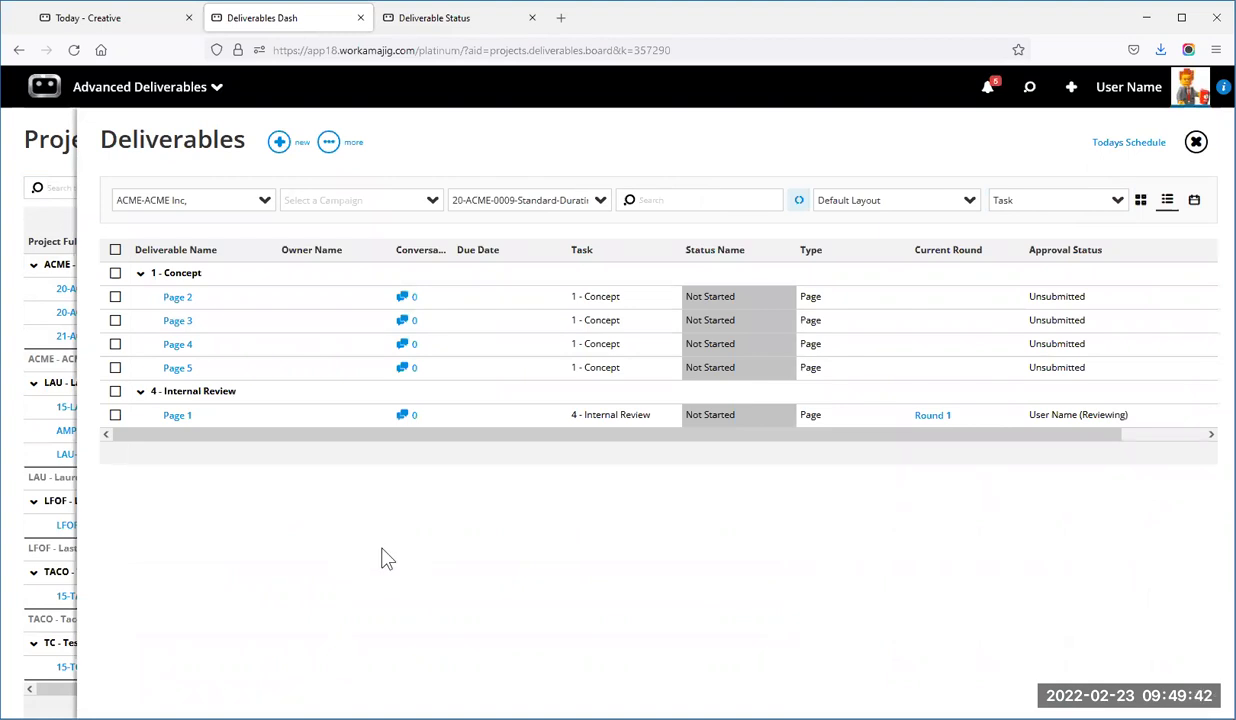
pyautogui.click(1141, 202)
pyautogui.click(1042, 202)
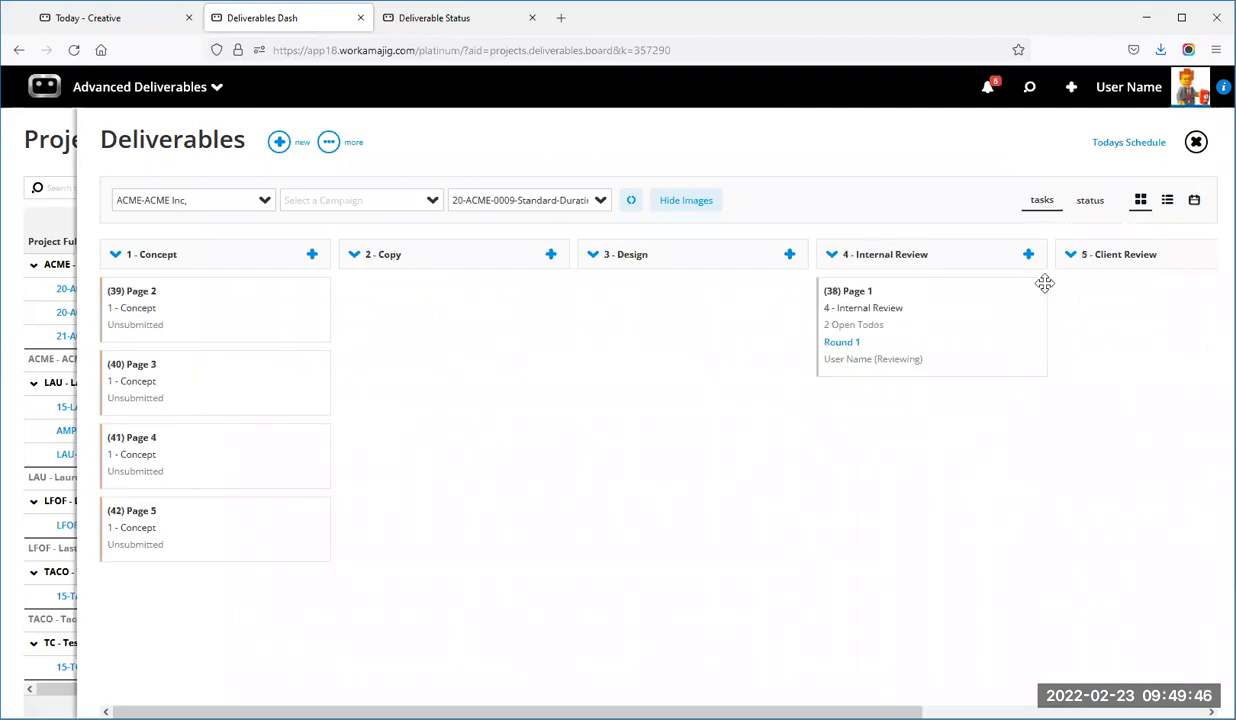
pyautogui.click(1196, 142)
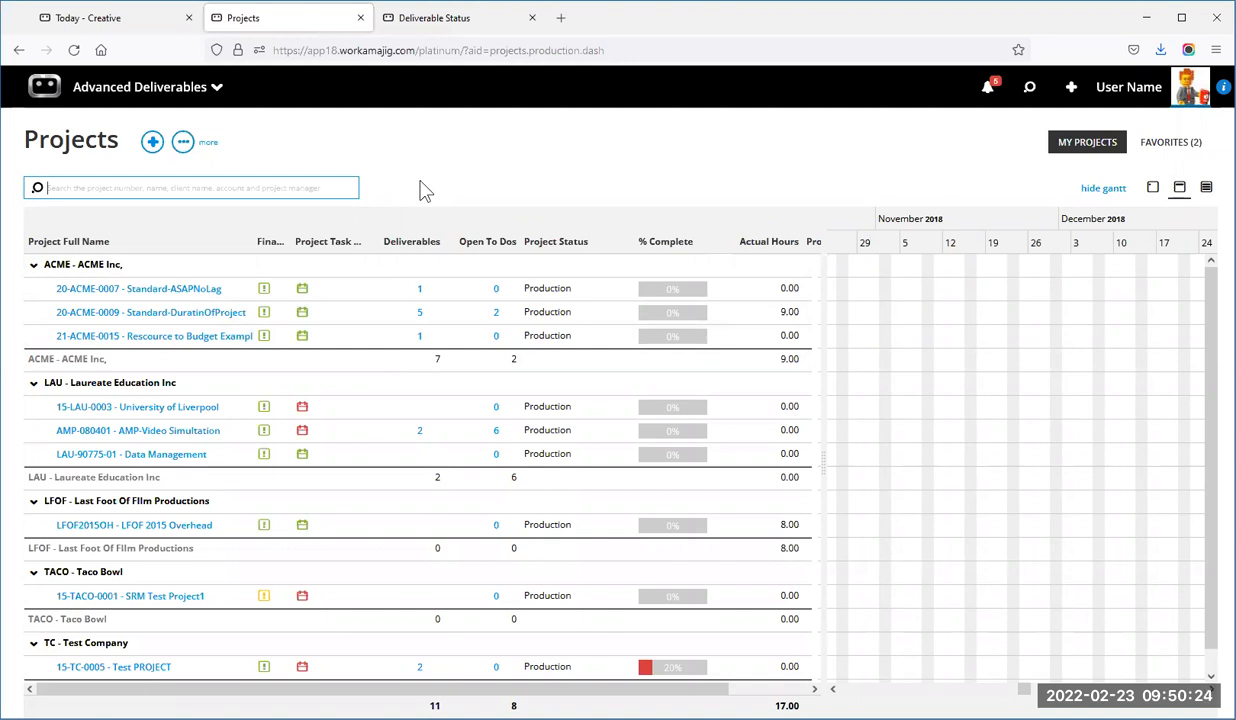
# In the list view of the 20-ACME-0009 deliverables, set Page 1's status to In Progress.
pyautogui.click(420, 316)
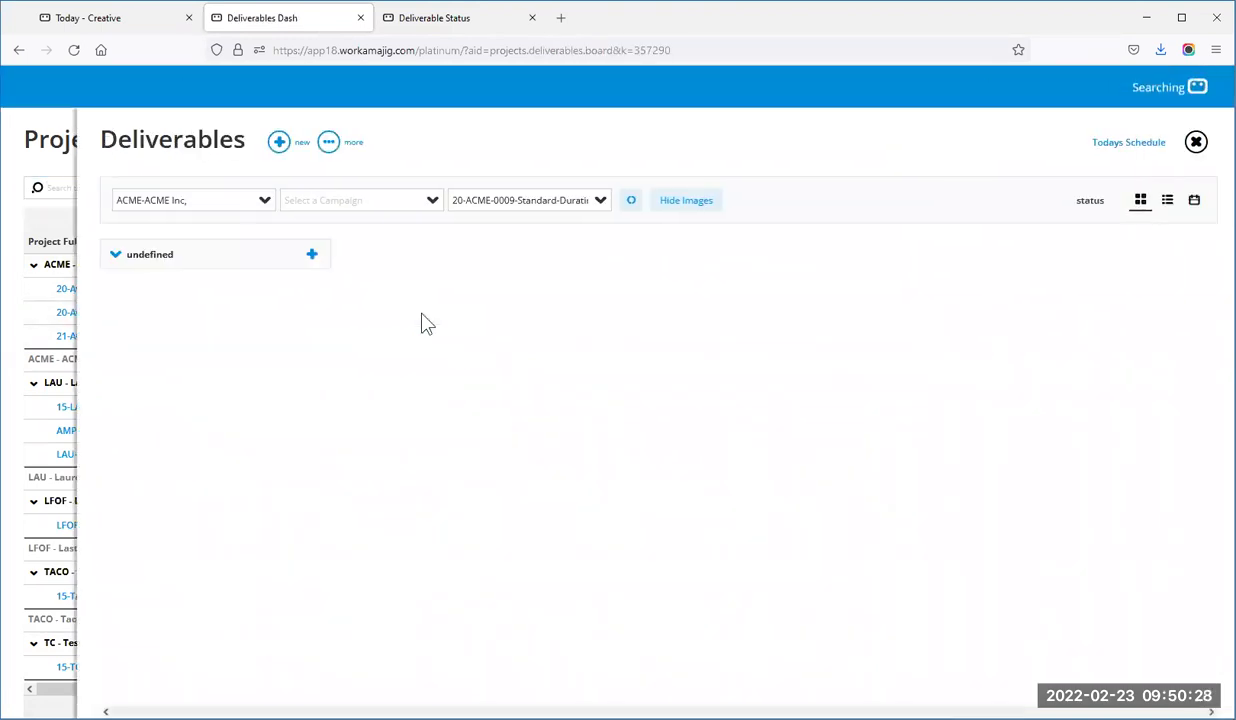
pyautogui.click(1167, 201)
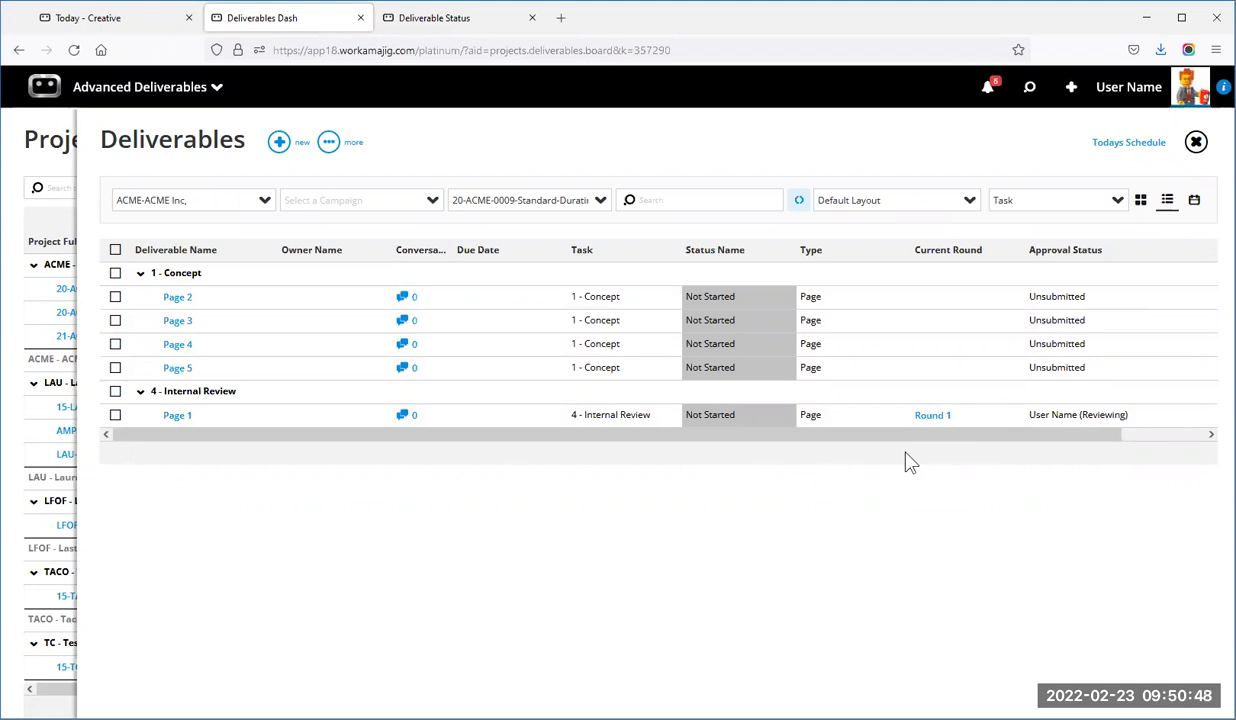
pyautogui.click(624, 421)
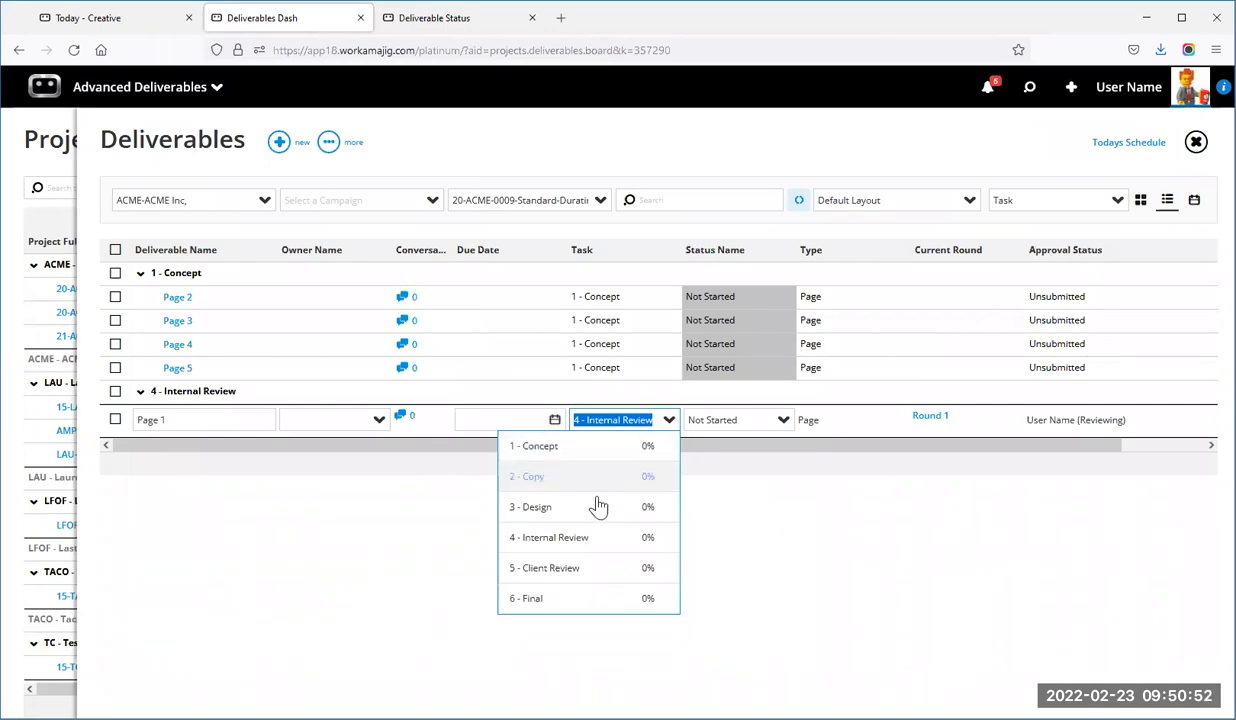
pyautogui.click(787, 428)
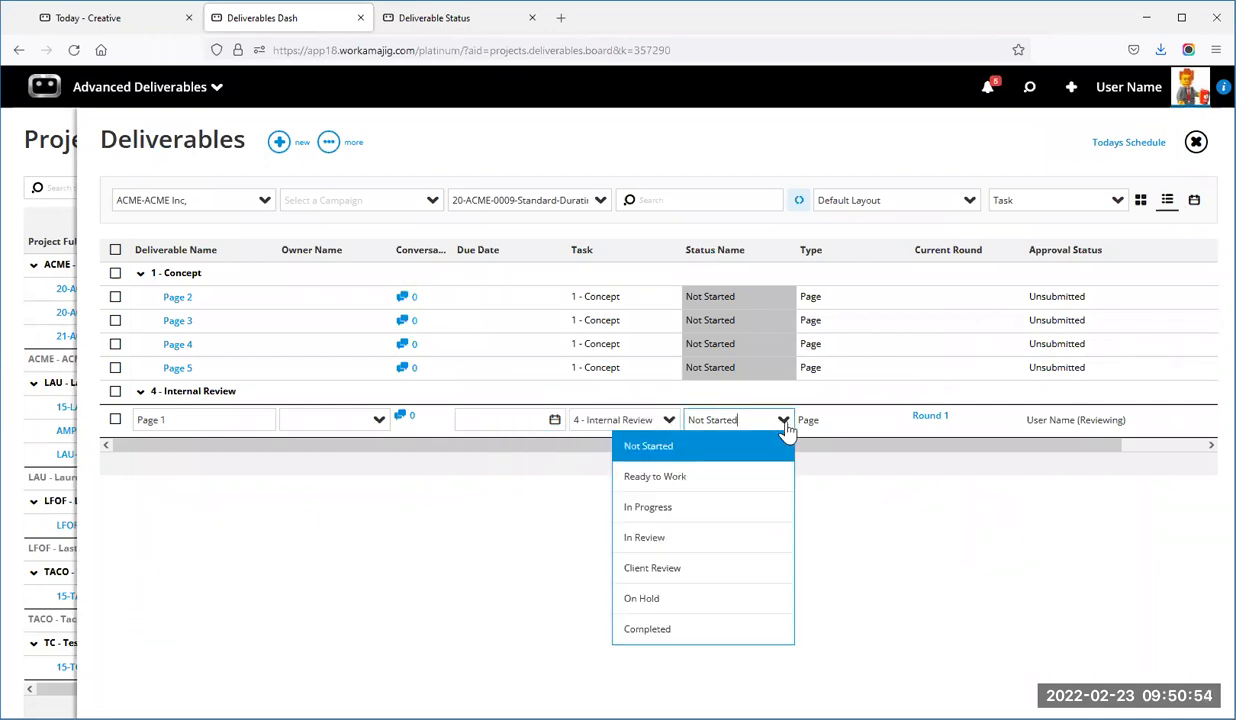
pyautogui.click(702, 506)
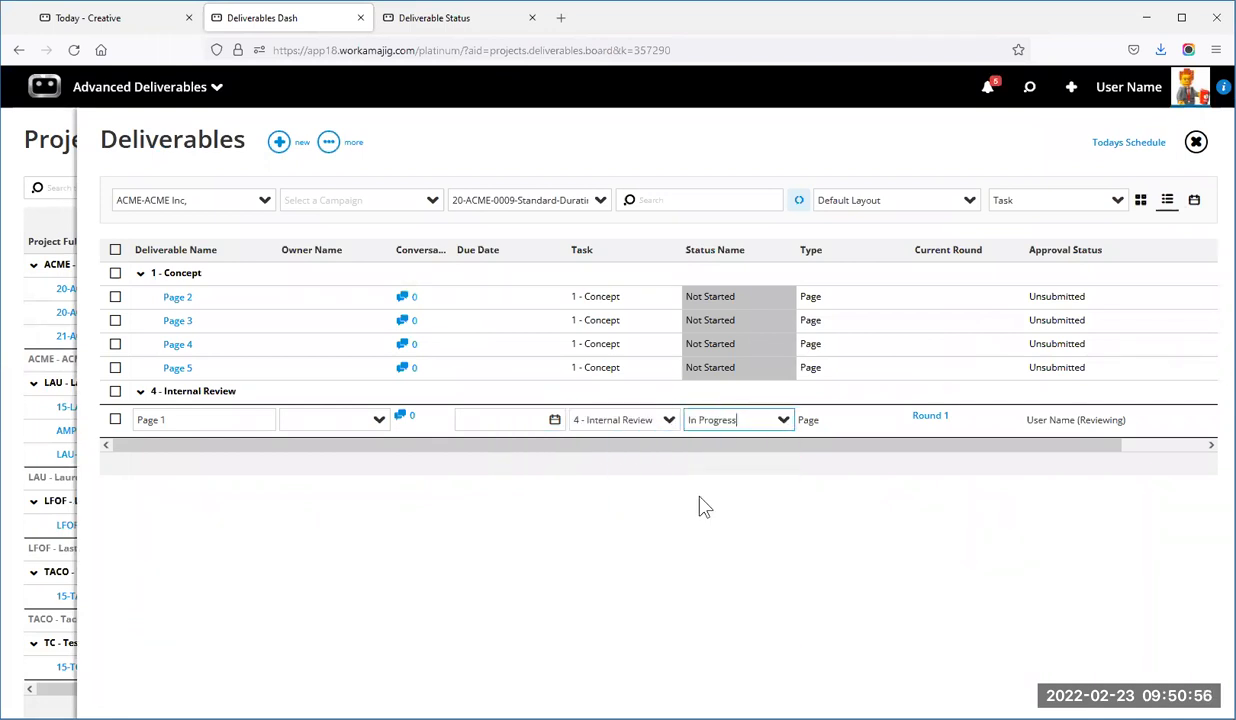
pyautogui.click(703, 505)
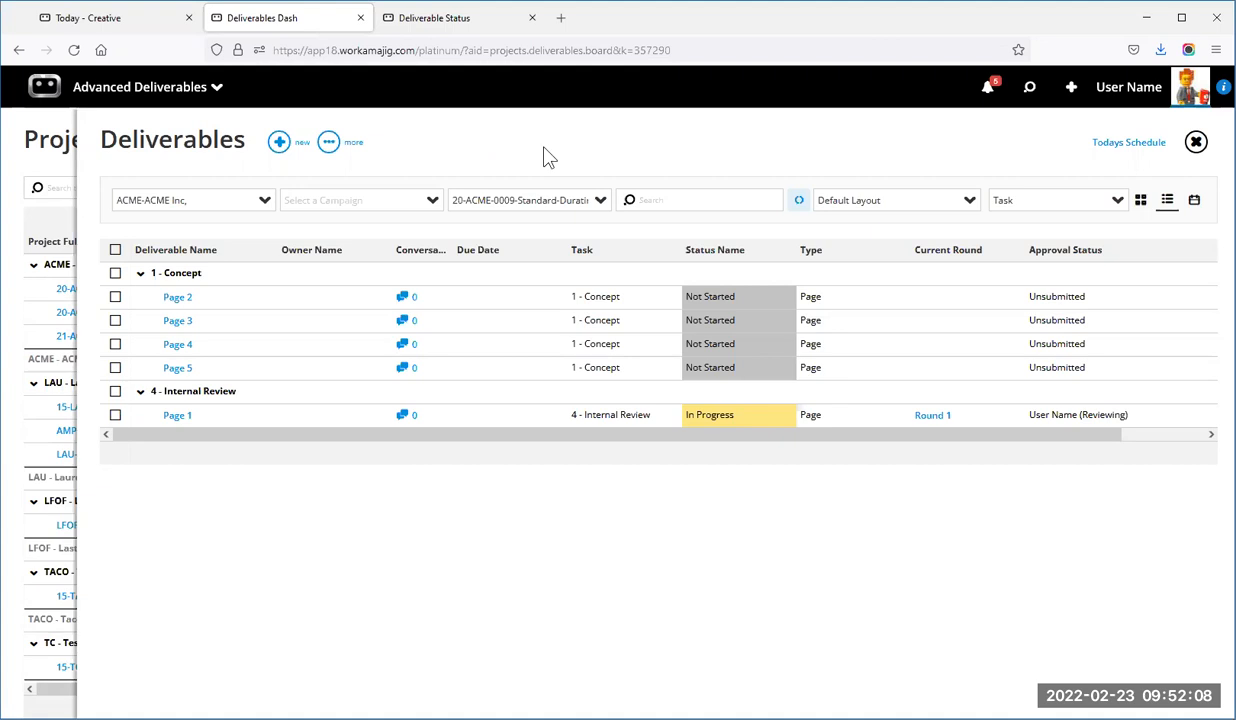
# Clear the project filter to list all ACME deliverables, check the client and campaign filters, and return to the Projects list.
pyautogui.click(493, 200)
pyautogui.tripleClick(493, 200)
pyautogui.press('BackSpace')
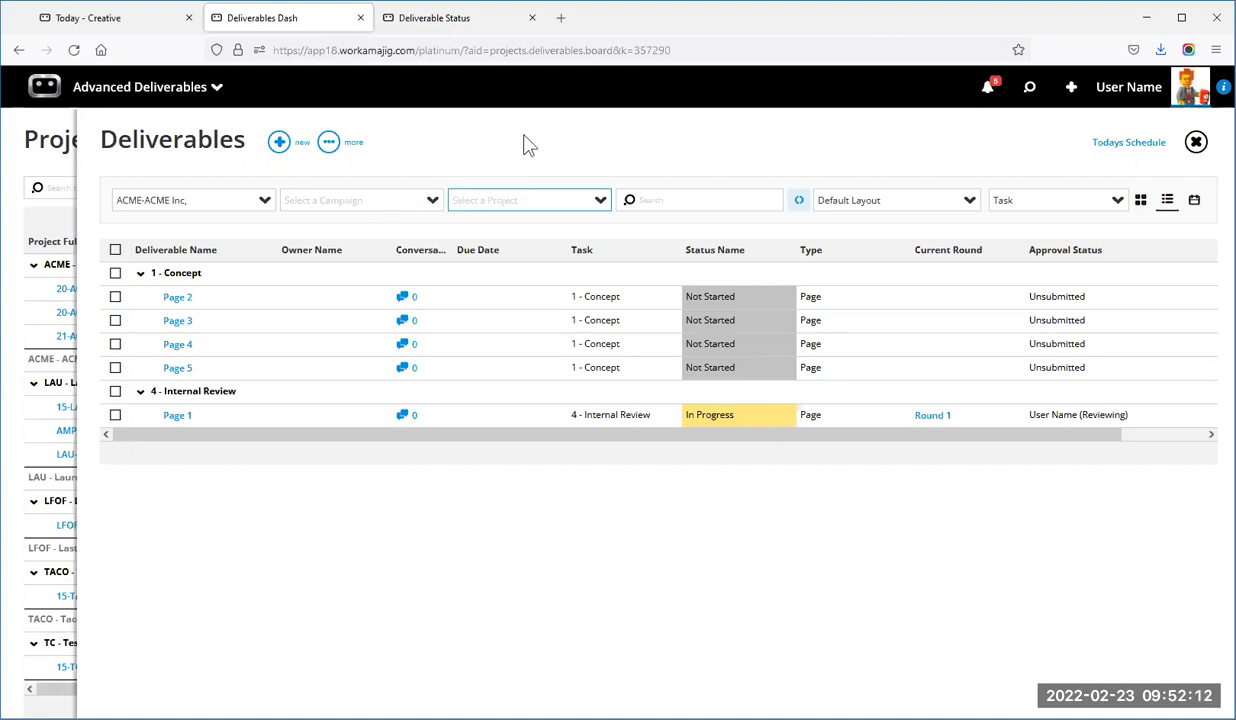
pyautogui.click(799, 201)
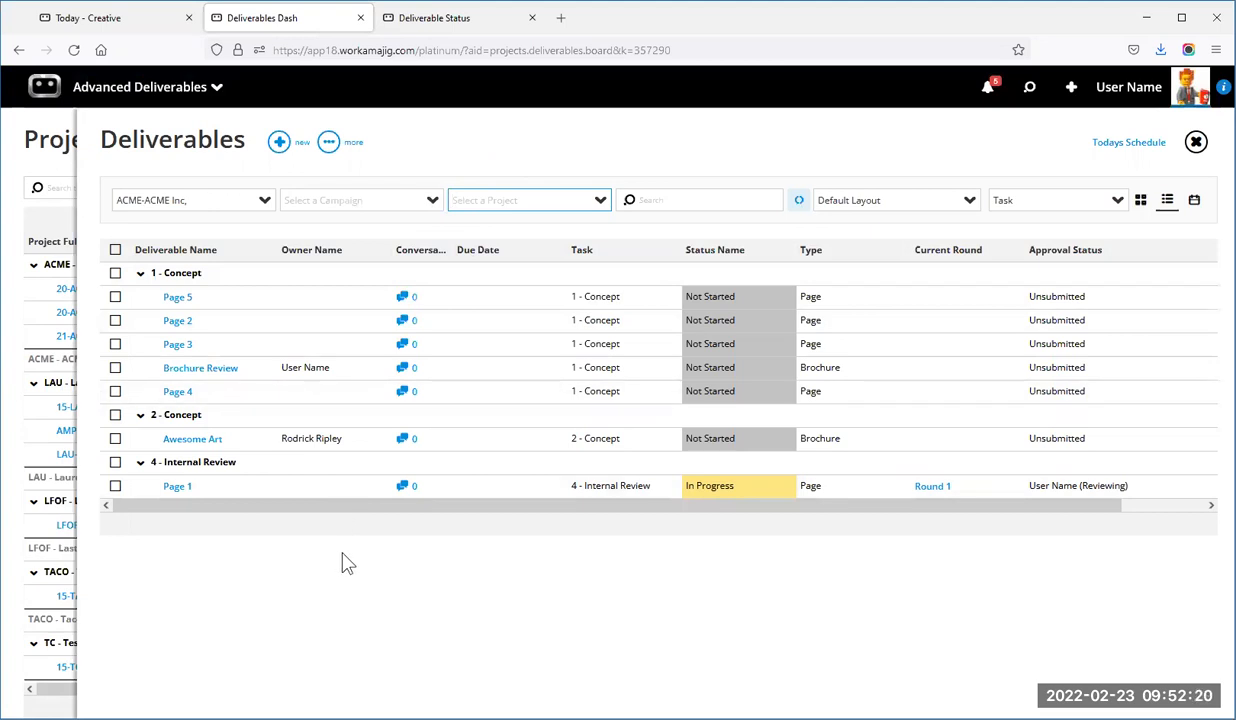
pyautogui.click(266, 205)
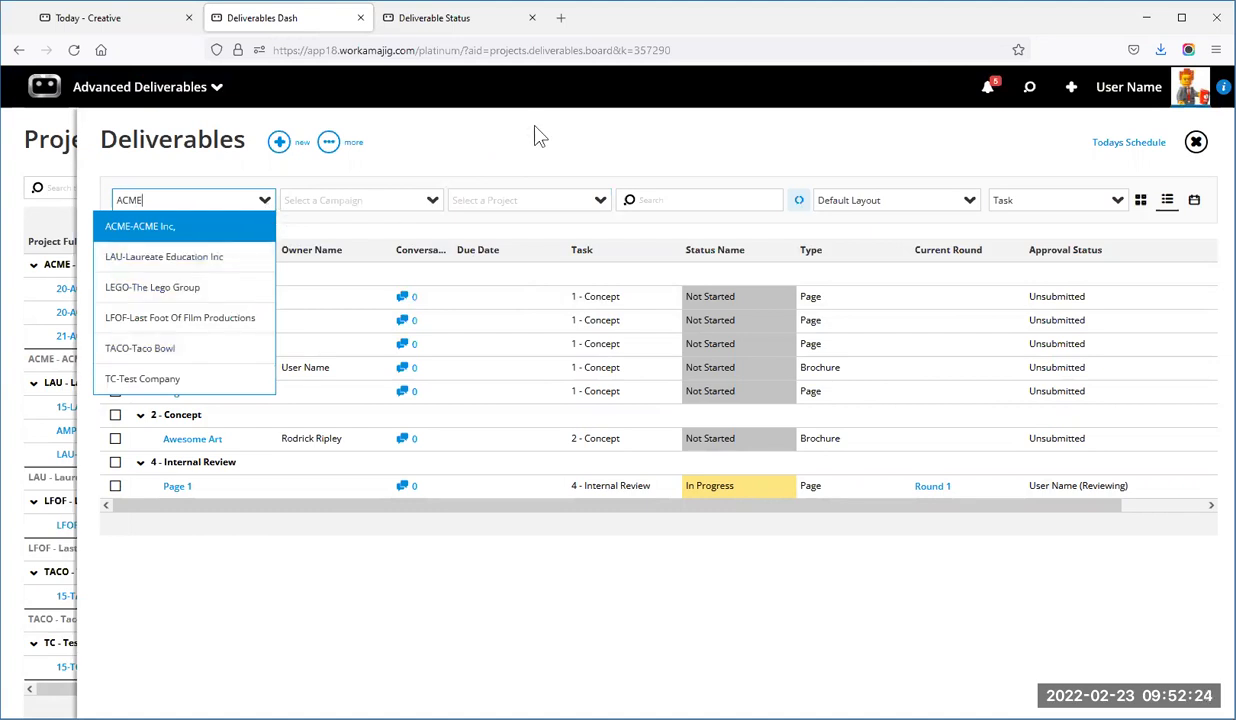
pyautogui.press('Return')
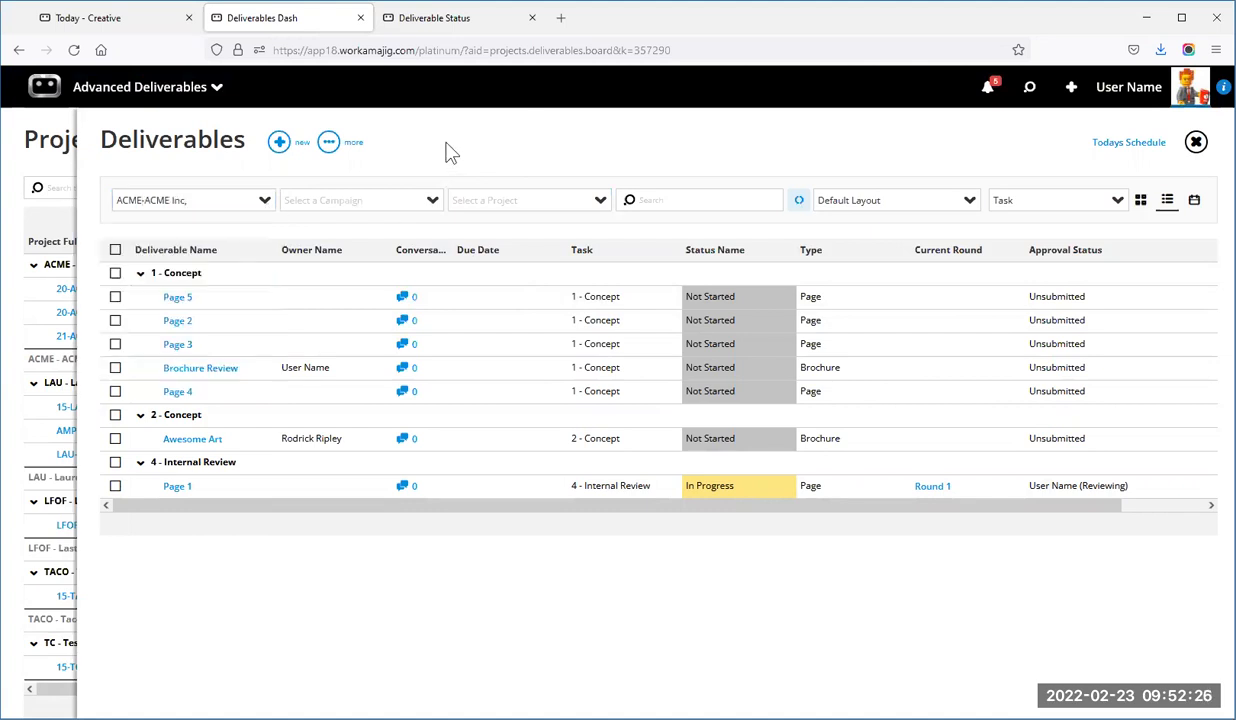
pyautogui.click(353, 196)
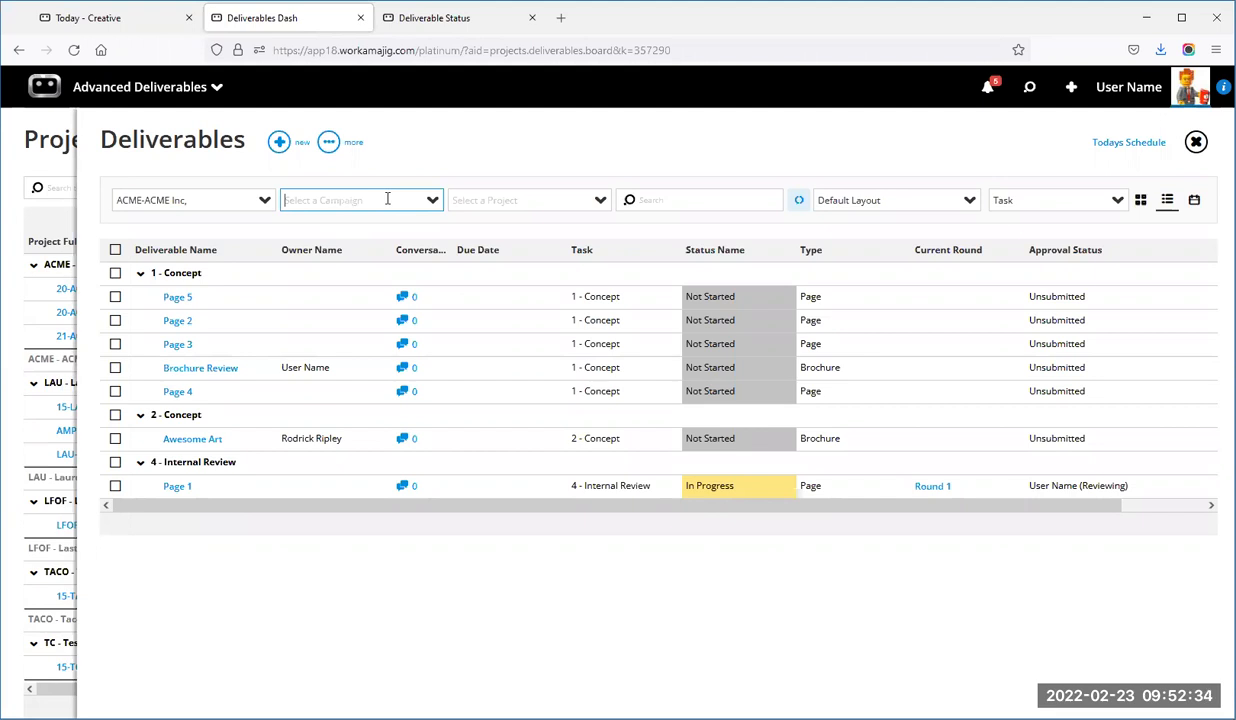
pyautogui.click(1195, 142)
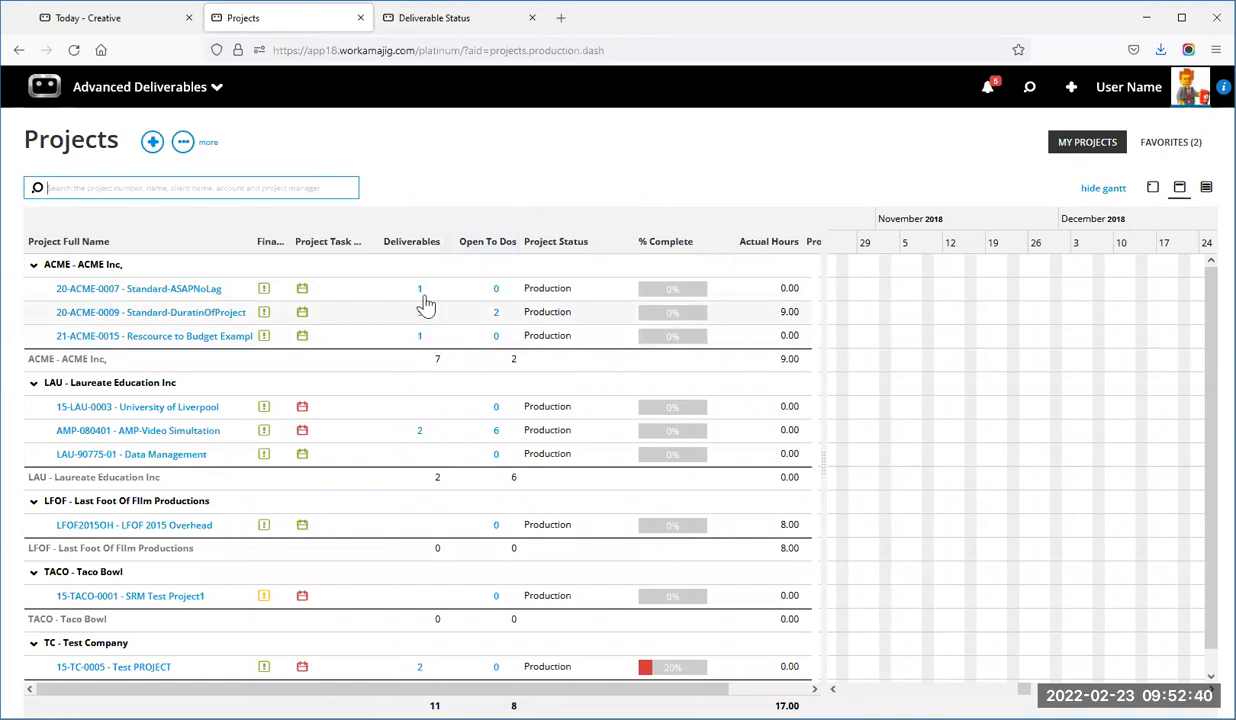
# View the deliverables of 20-ACME-0007 and those of 20-ACME-0009, returning to the Projects list.
pyautogui.click(420, 292)
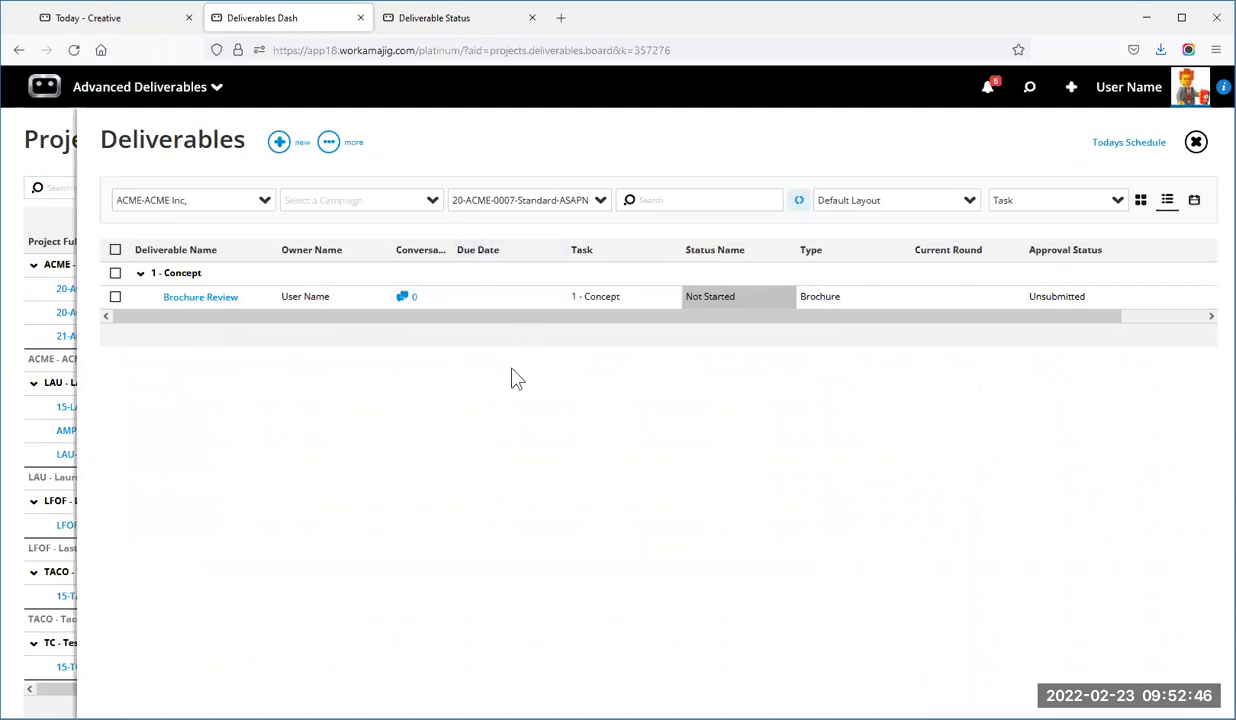
pyautogui.click(1196, 143)
pyautogui.click(420, 314)
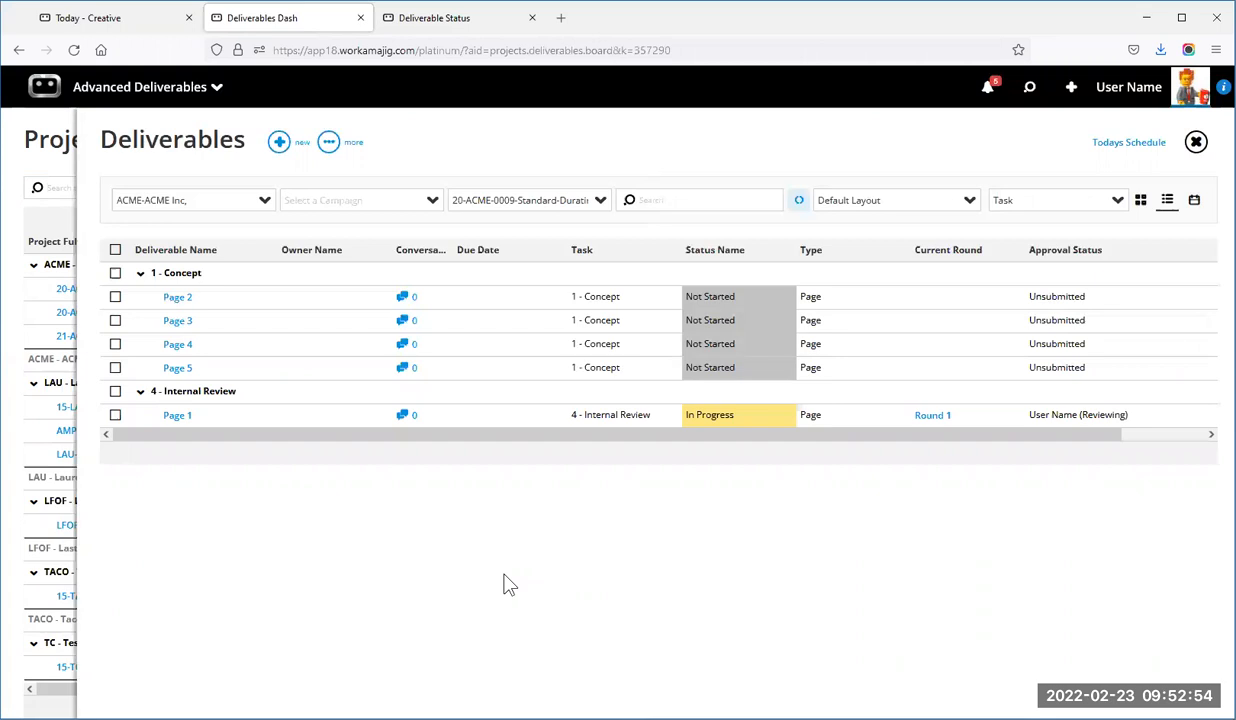
pyautogui.click(1196, 143)
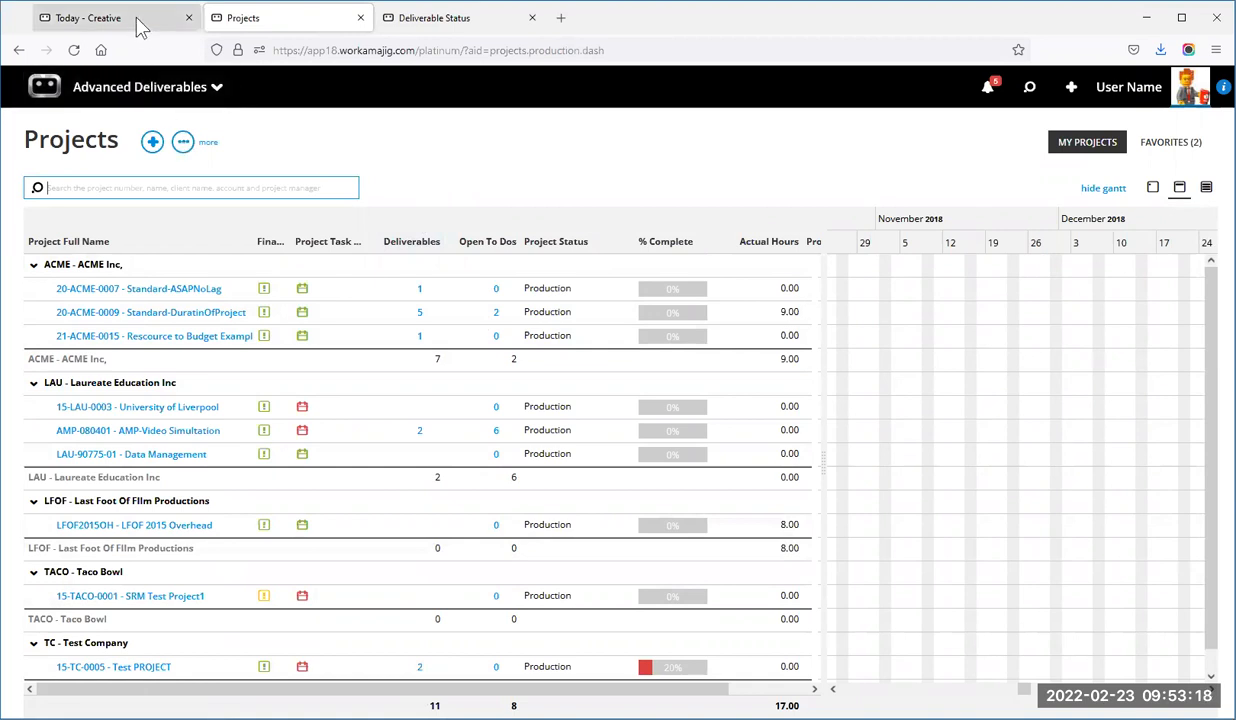
# Switch to the Today - Creatives page and examine its display options for open deliverables and auto-expanded tasks.
pyautogui.click(172, 30)
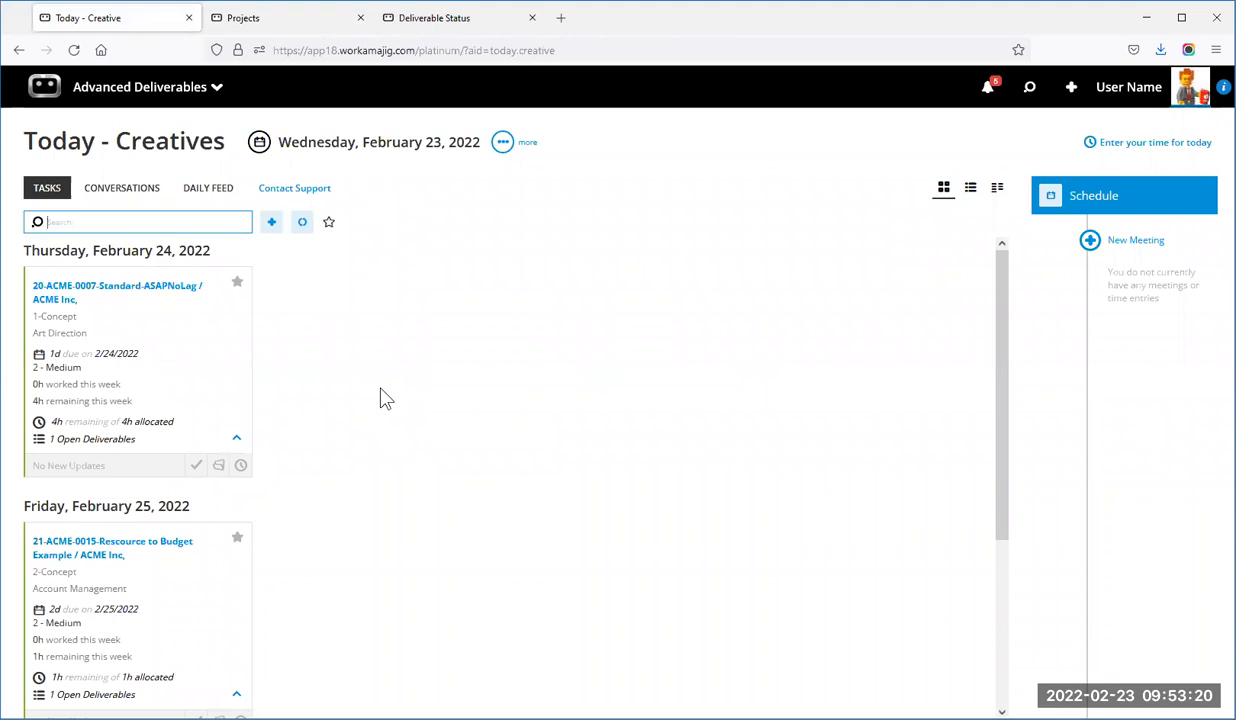
pyautogui.click(505, 146)
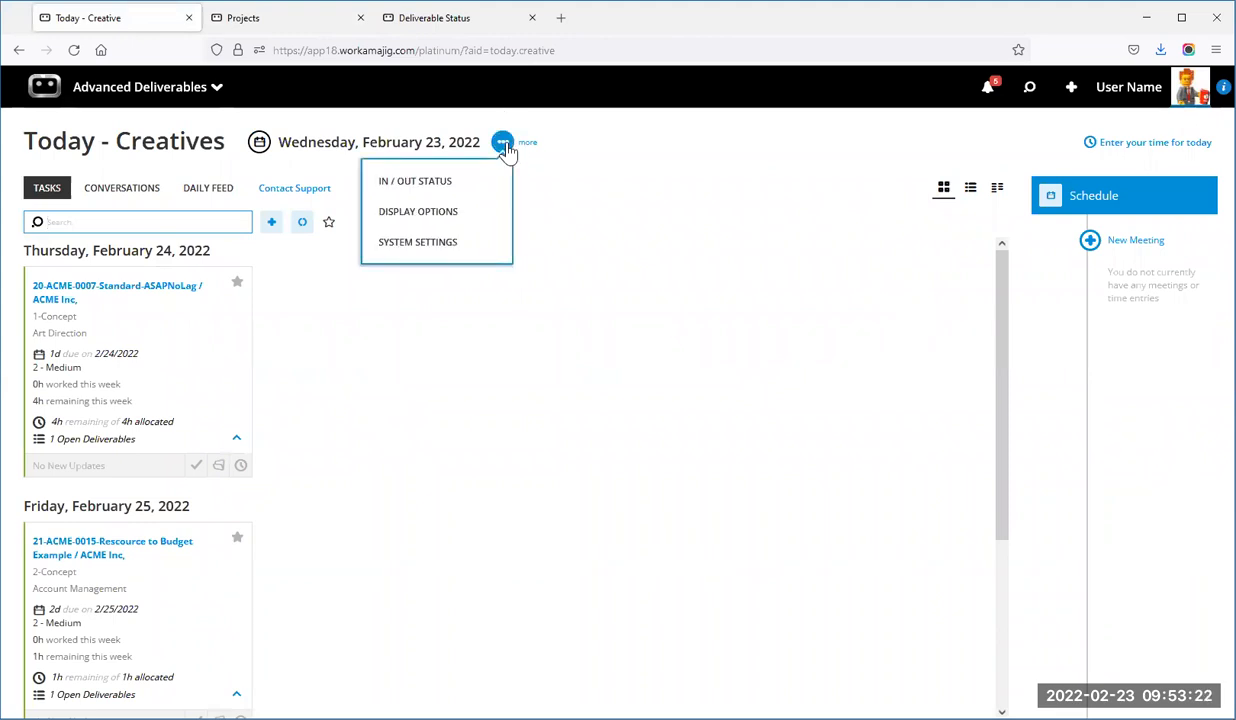
pyautogui.click(477, 216)
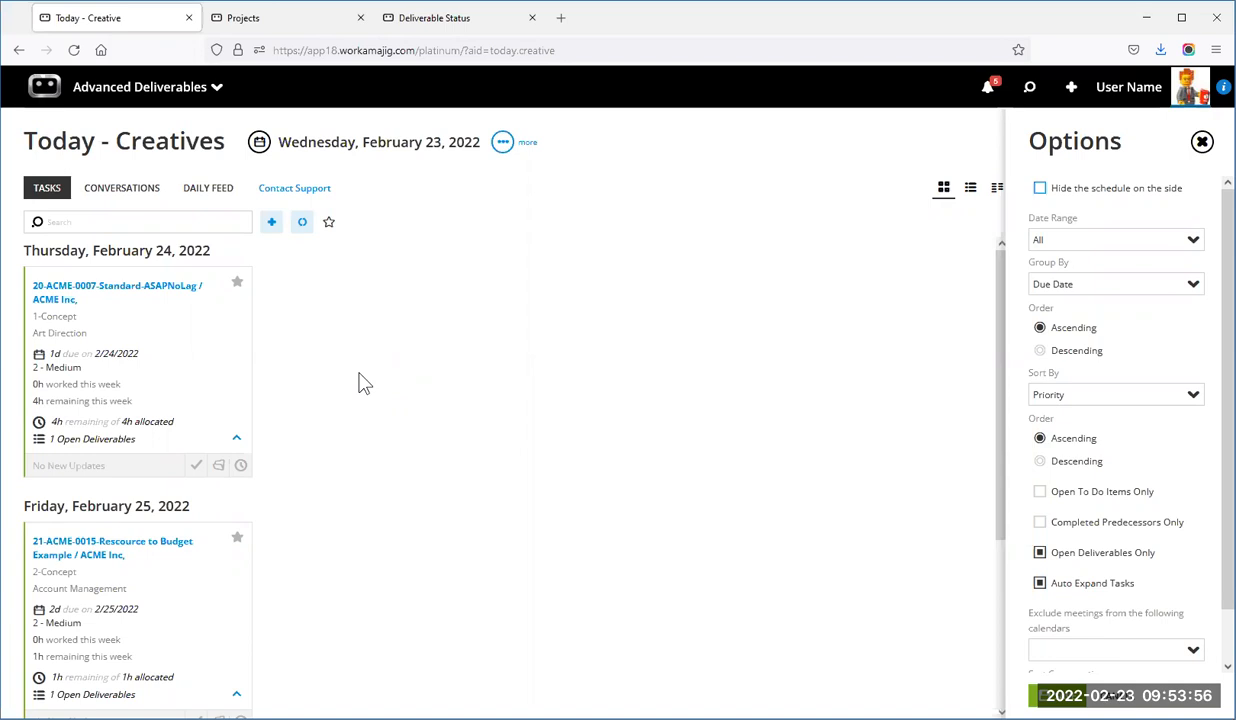
pyautogui.click(361, 376)
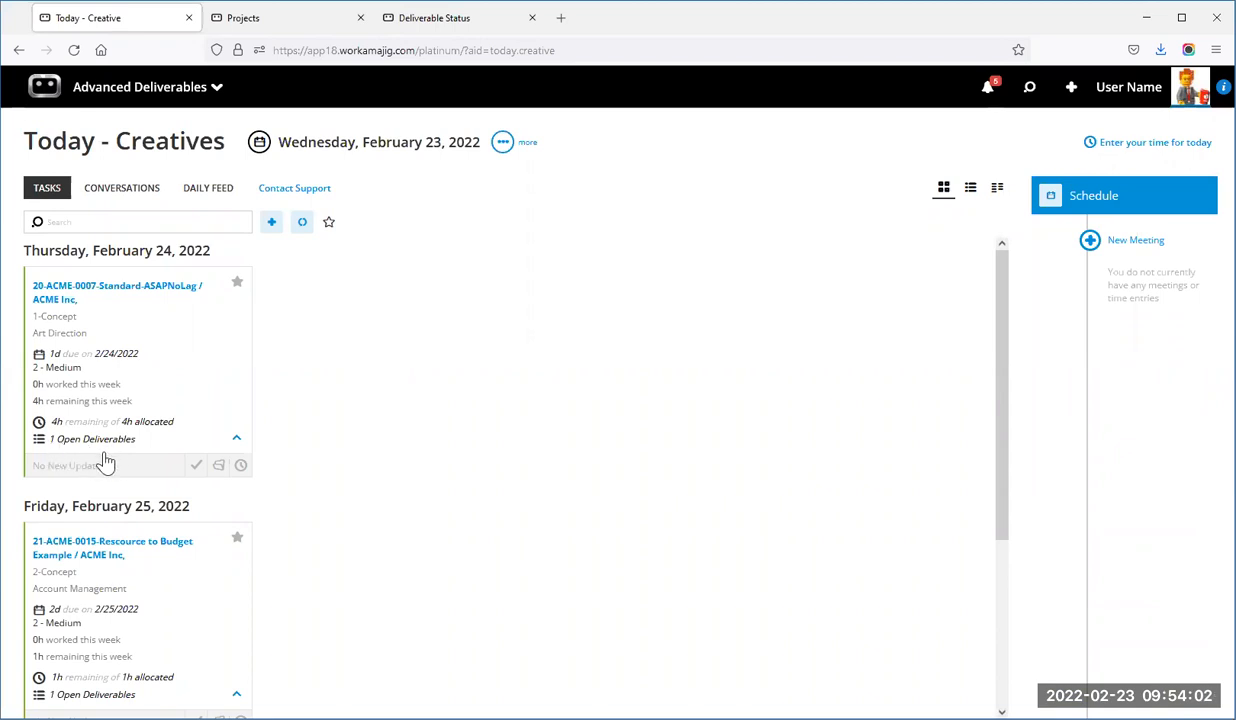
# Open the 20-ACME-0007 Concept assignment's deliverables and check the tasks available for Brochure Review.
pyautogui.click(134, 384)
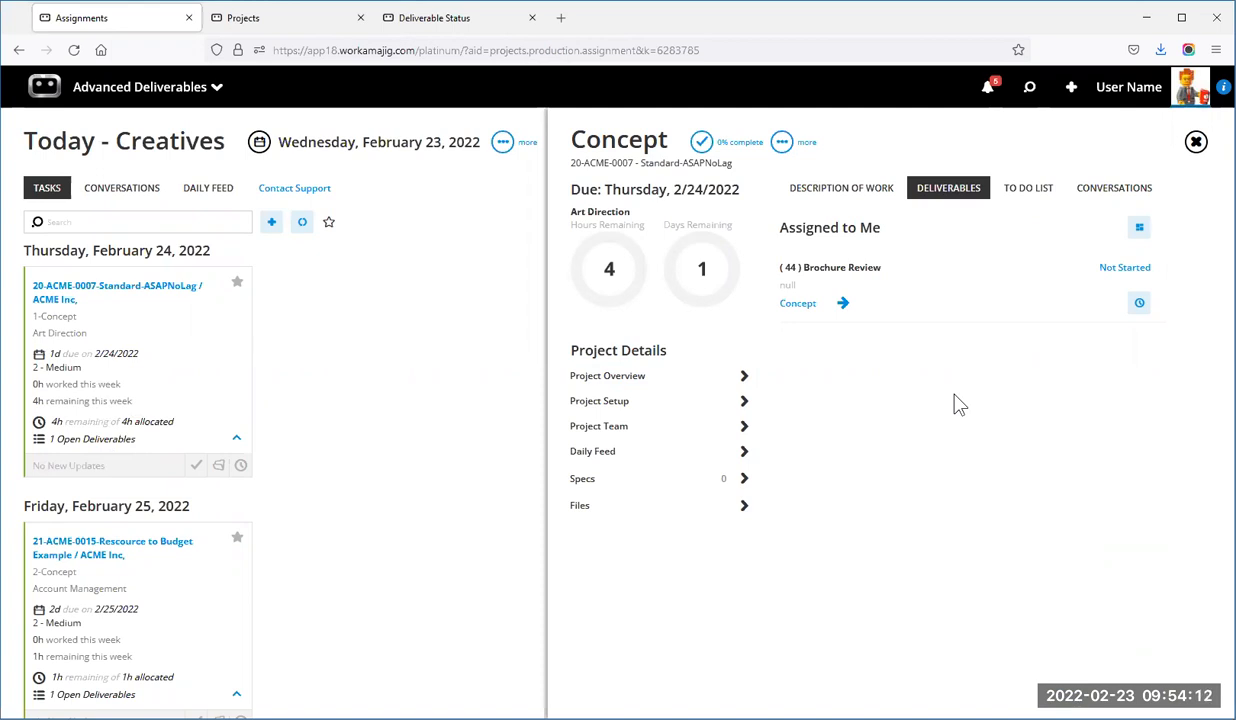
pyautogui.click(797, 304)
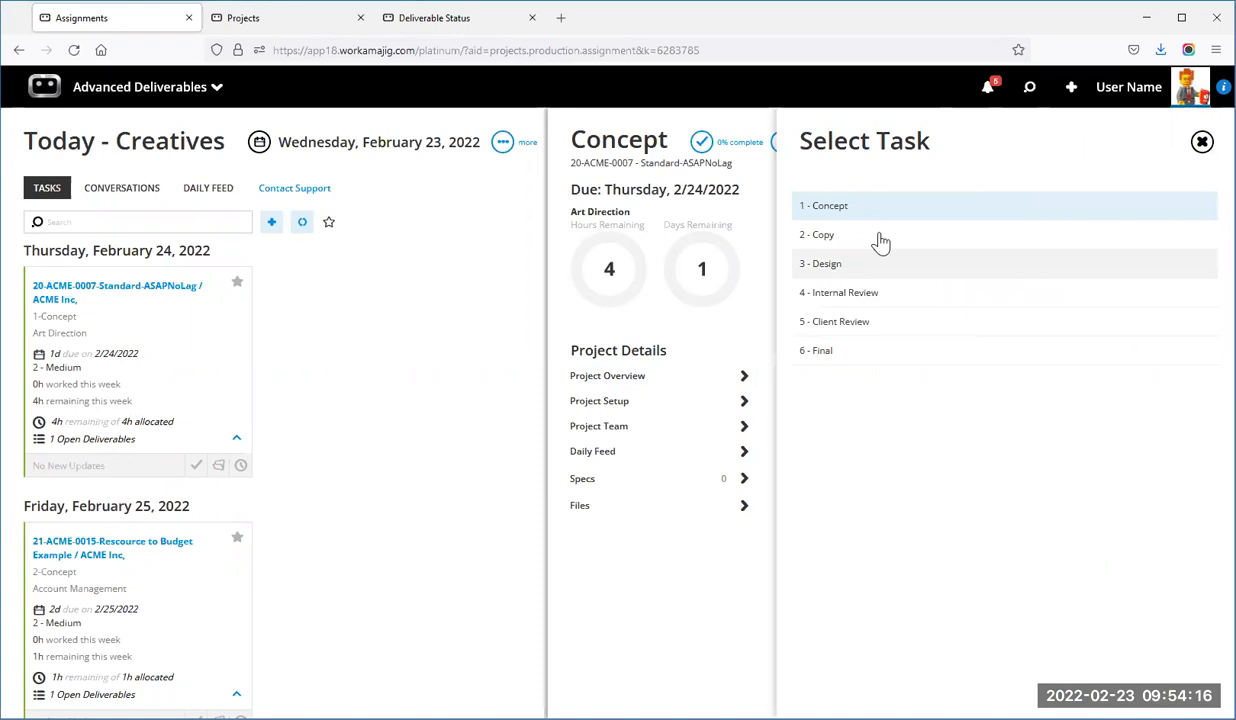
pyautogui.click(1202, 142)
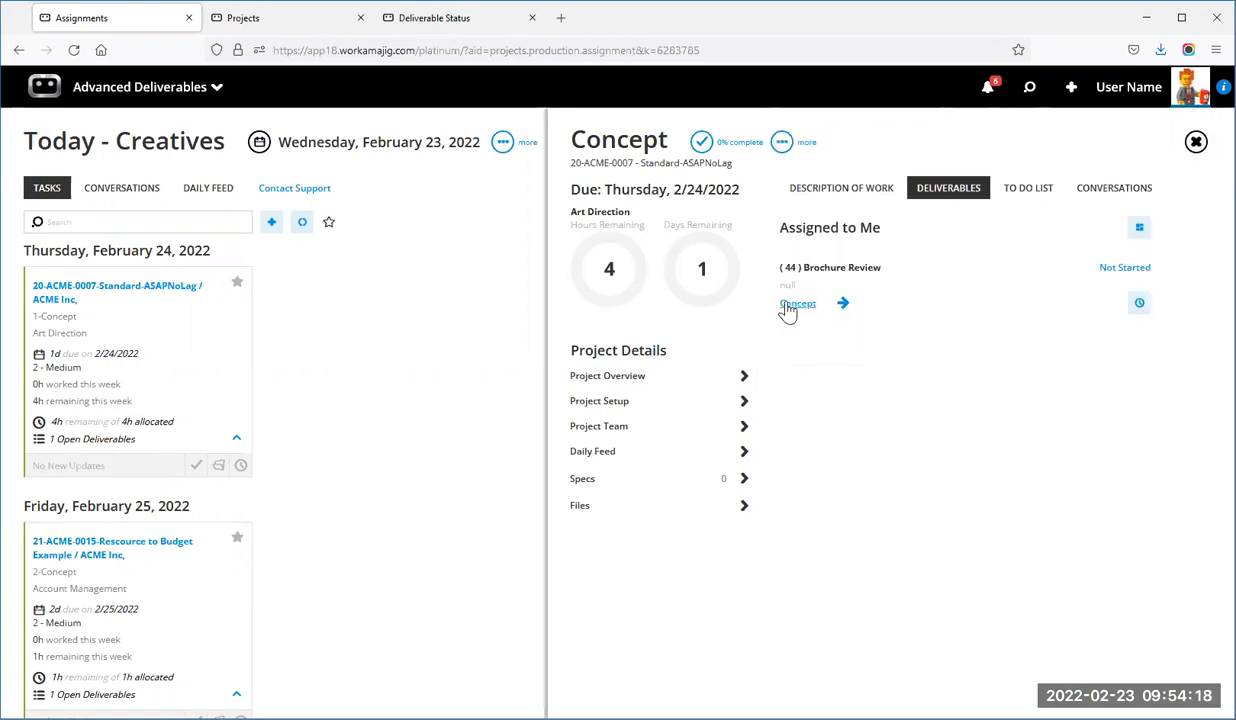
# Open the Brochure Review deliverable and add a review round to it.
pyautogui.click(830, 268)
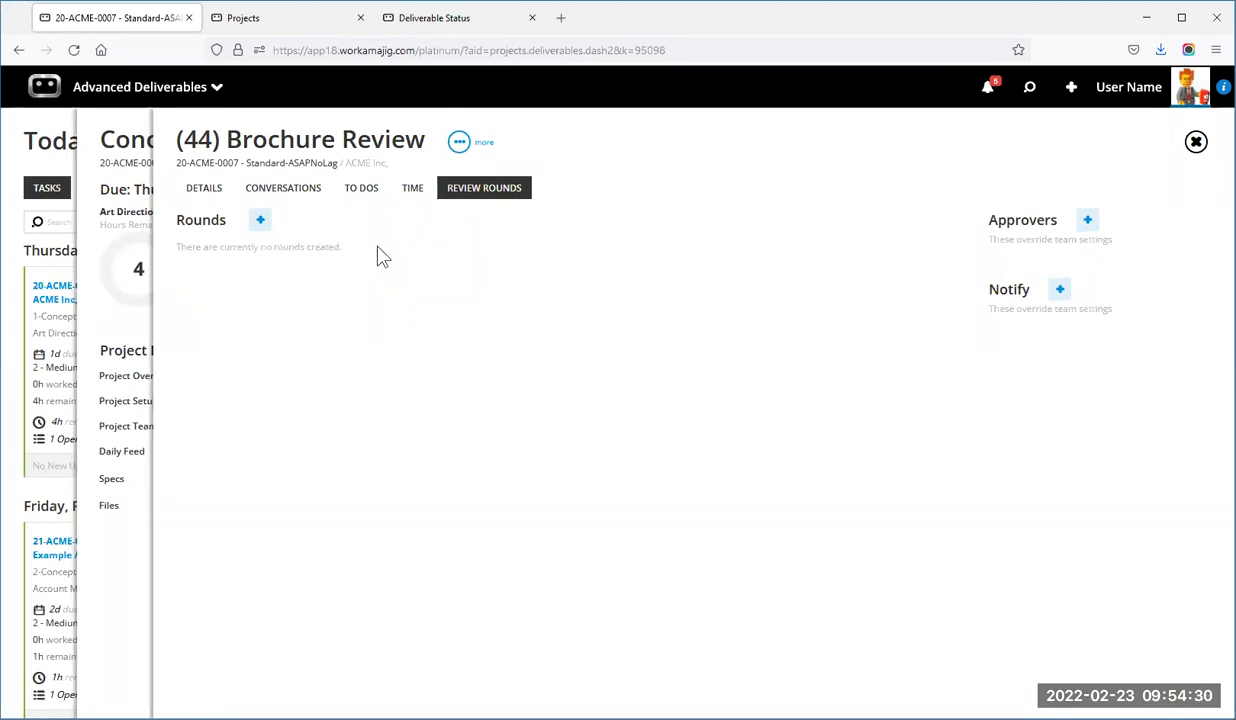
pyautogui.click(261, 221)
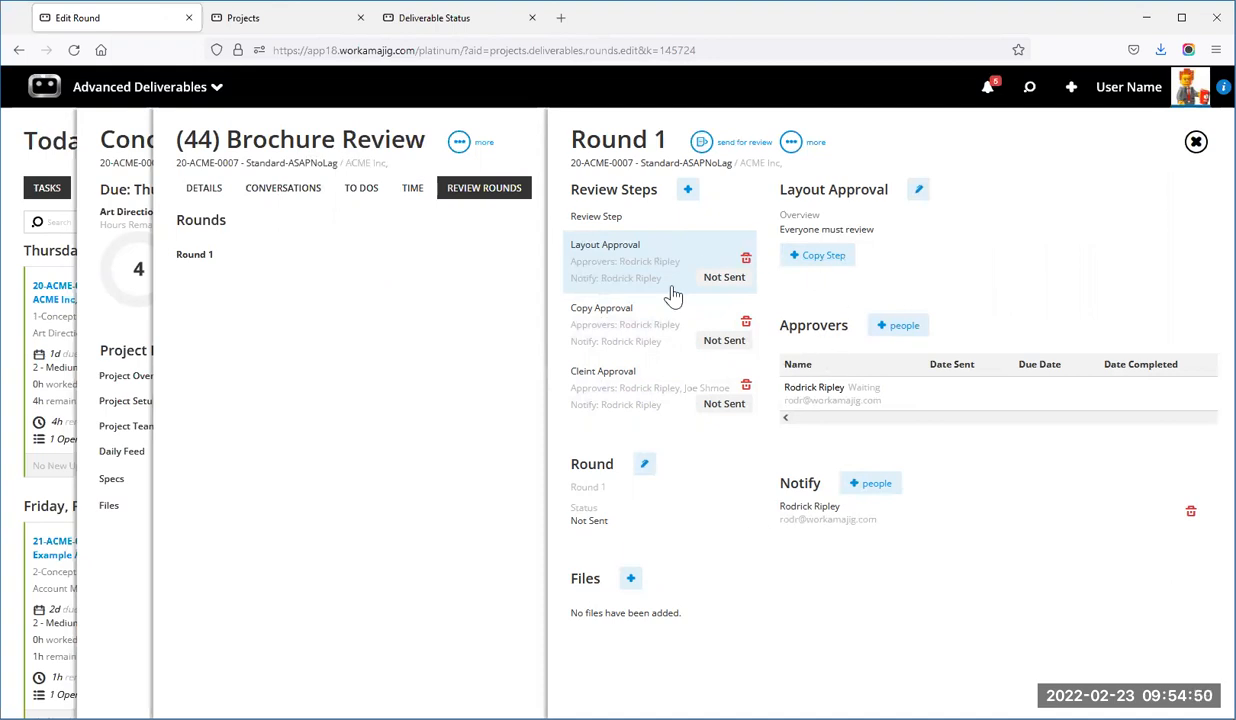
# Check the existing-file option for Round 1 of Brochure Review, and upload V1.jpg from the Demo Files folder to the round.
pyautogui.click(631, 582)
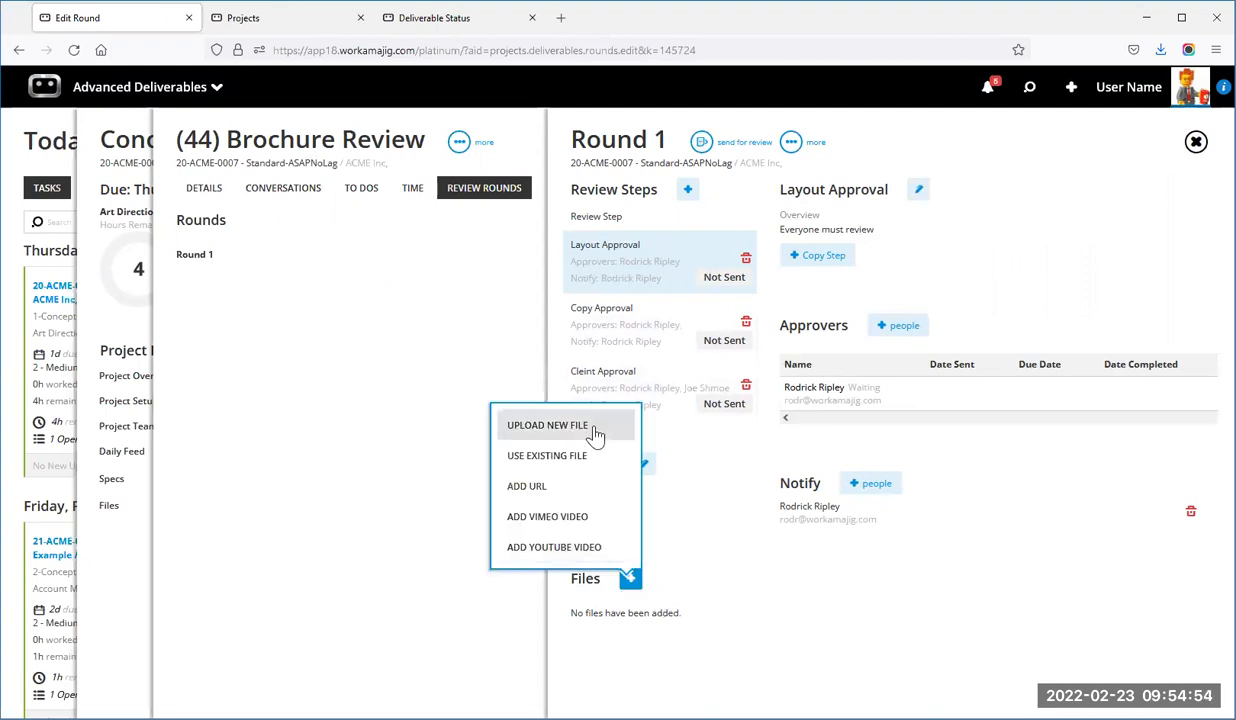
pyautogui.click(590, 455)
pyautogui.click(1193, 142)
pyautogui.click(631, 582)
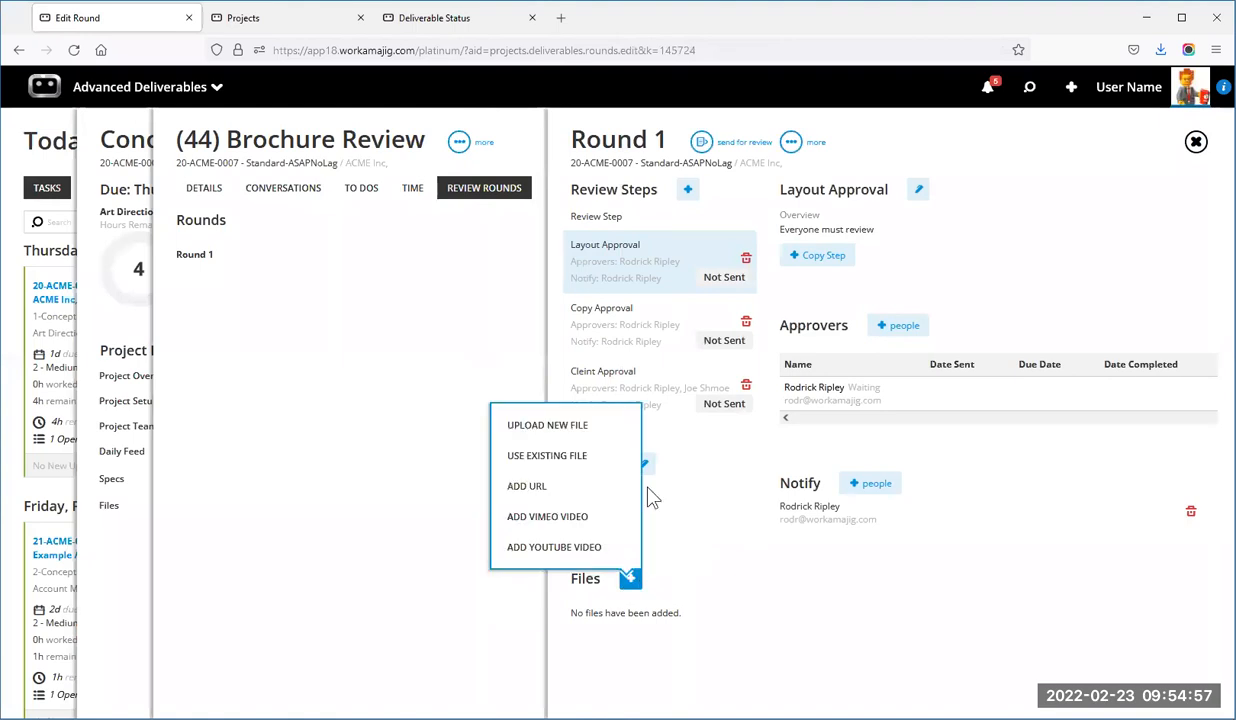
pyautogui.click(604, 434)
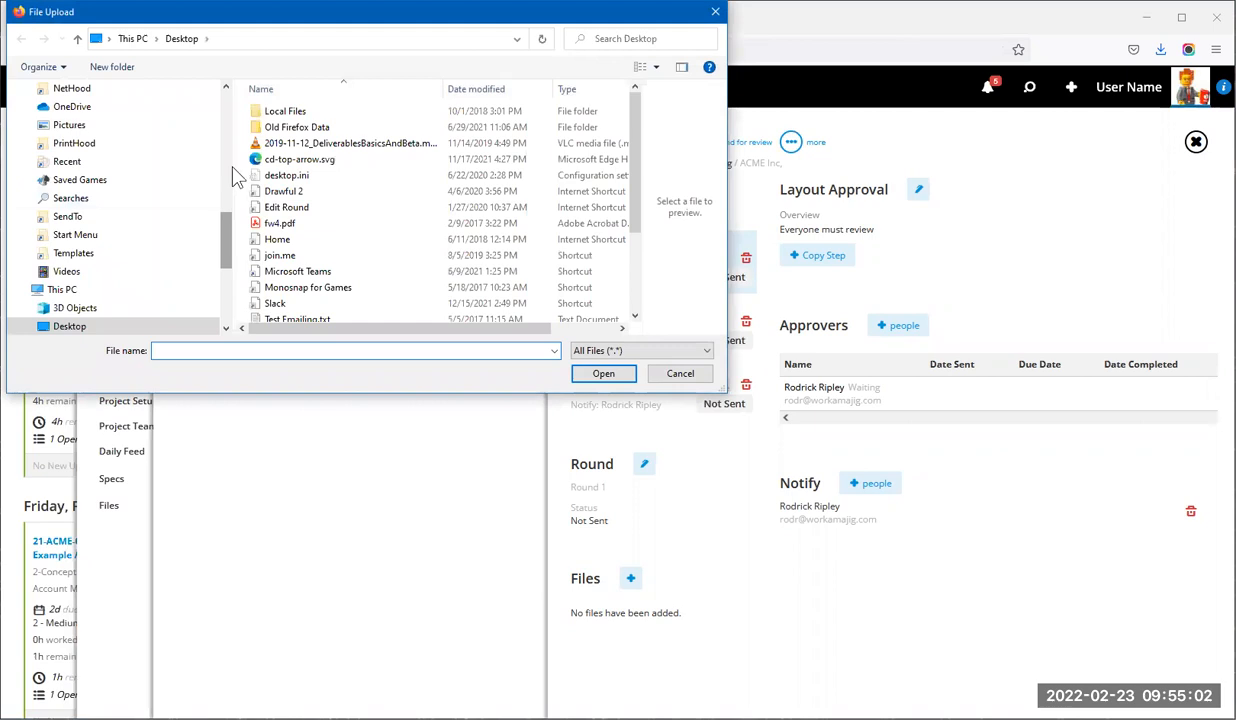
pyautogui.scroll(10, 157, 130)
pyautogui.click(100, 222)
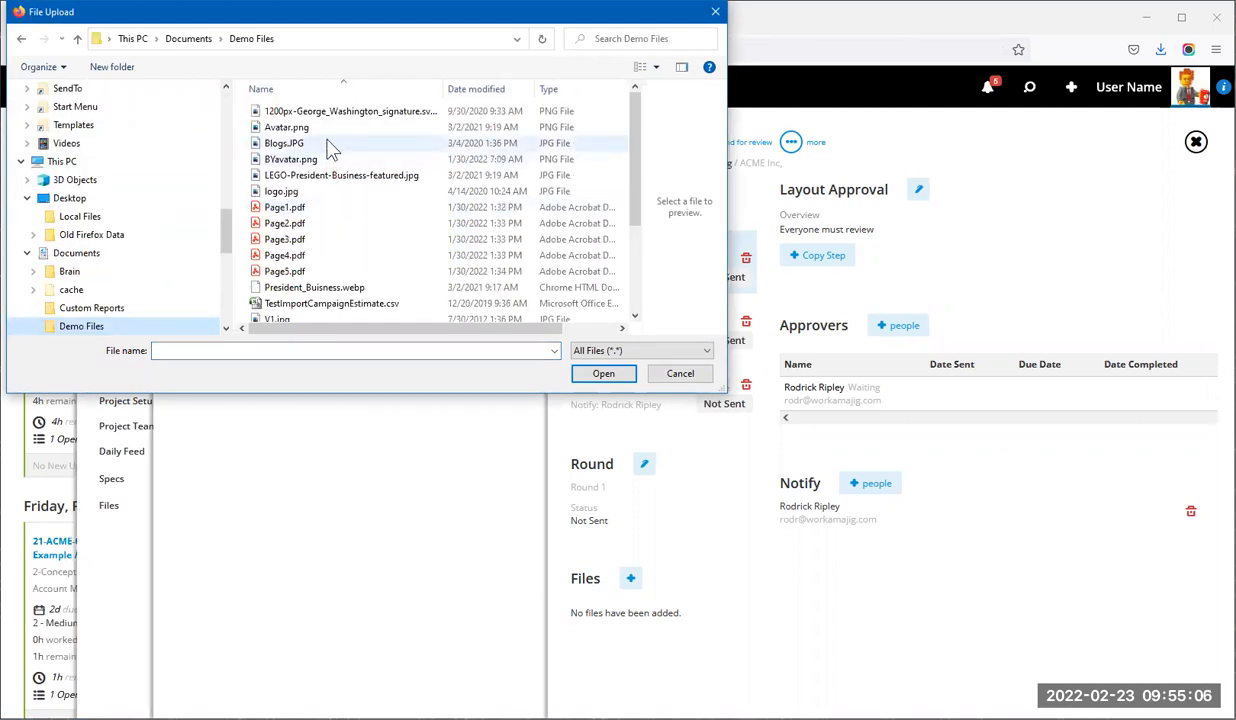
pyautogui.scroll(-3, 326, 166)
pyautogui.doubleClick(278, 185)
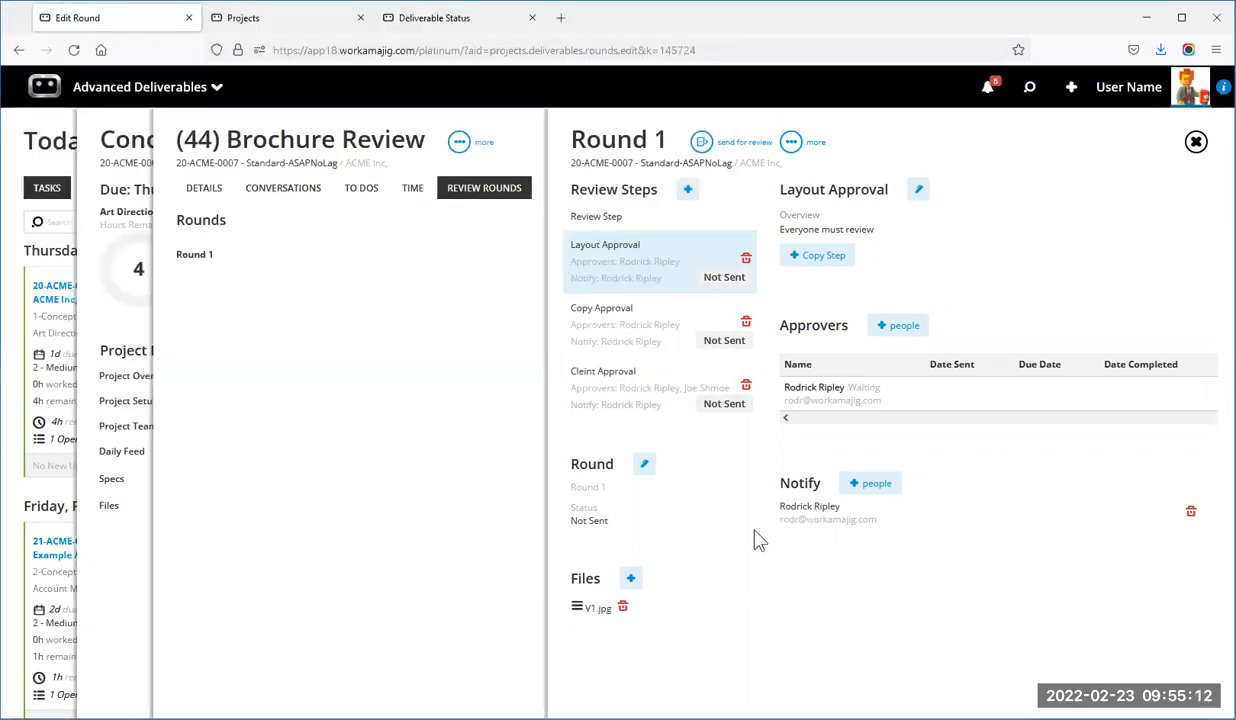
# Send Round 1 of Brochure Review for review and return to the Concept assignment.
pyautogui.click(703, 145)
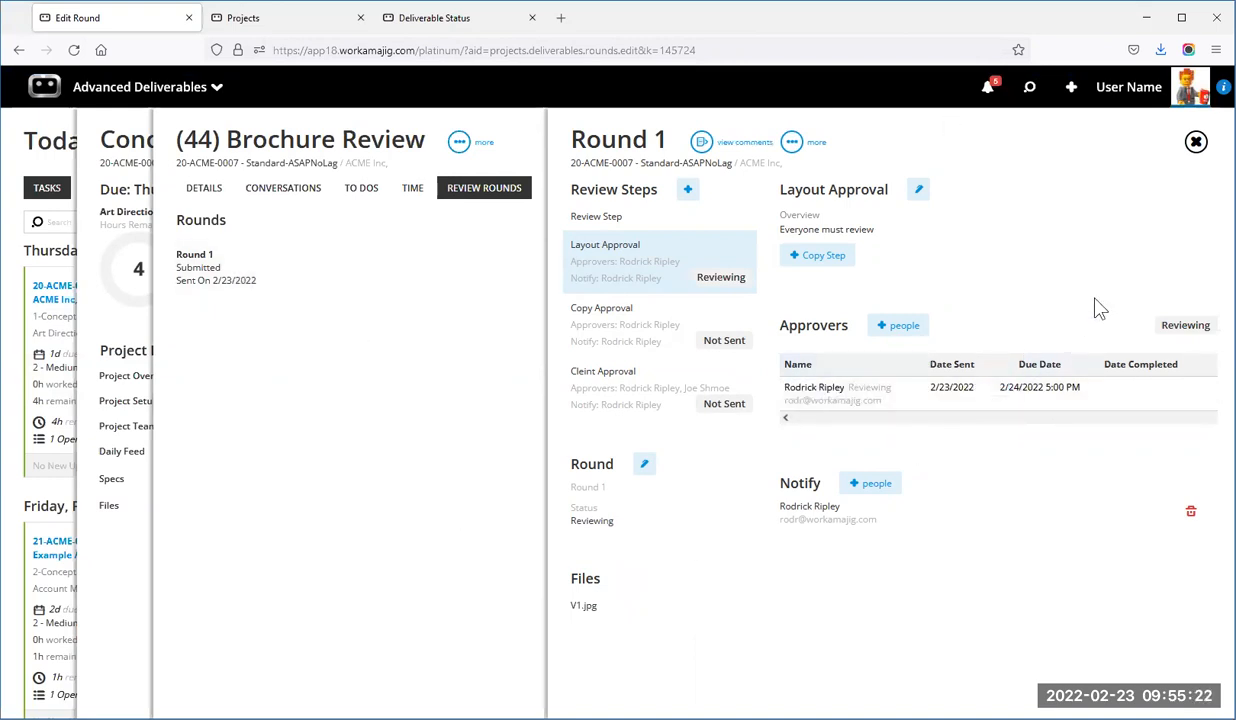
pyautogui.click(1197, 143)
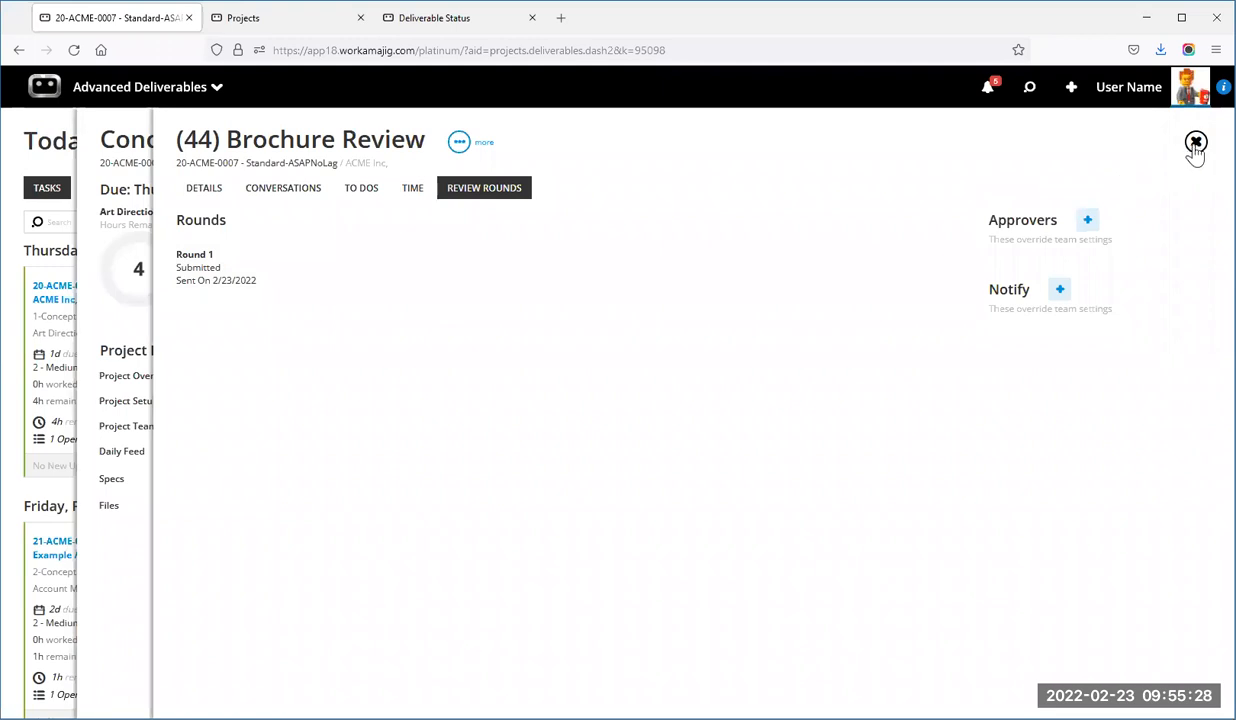
pyautogui.click(1196, 143)
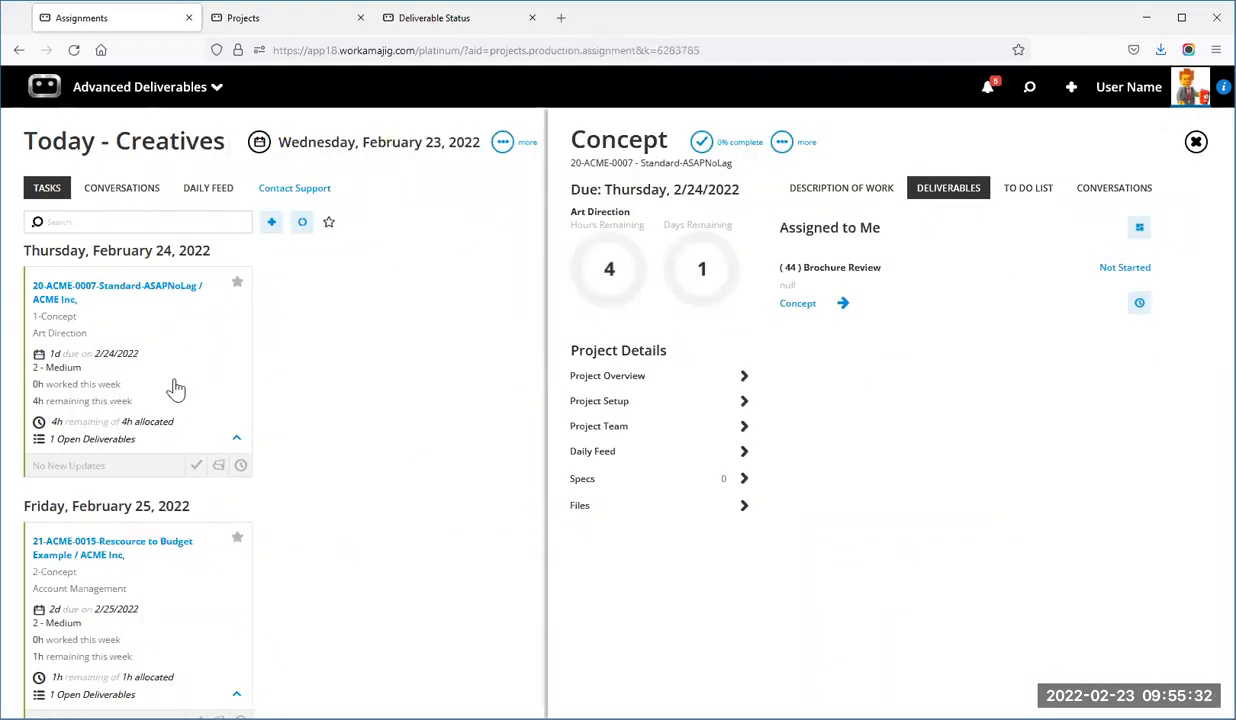
# Advance Brochure Review from the Concept task to its next task, and refresh the Today task list.
pyautogui.click(843, 306)
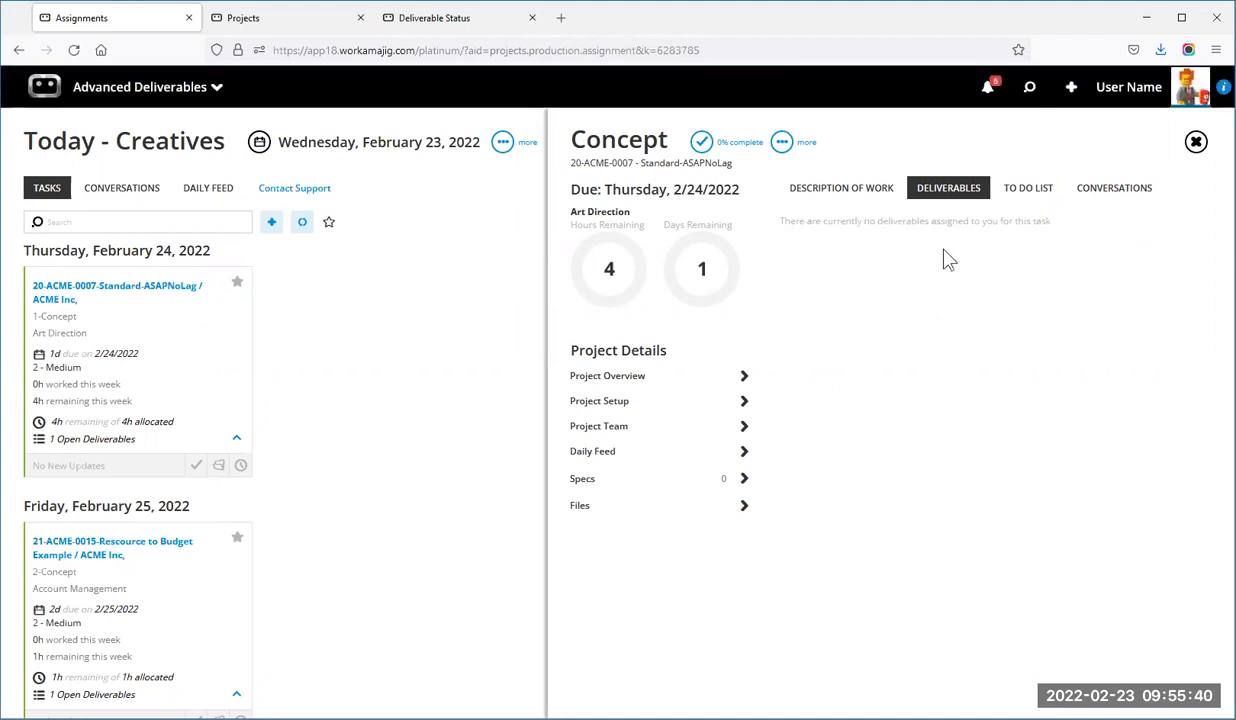
pyautogui.click(453, 329)
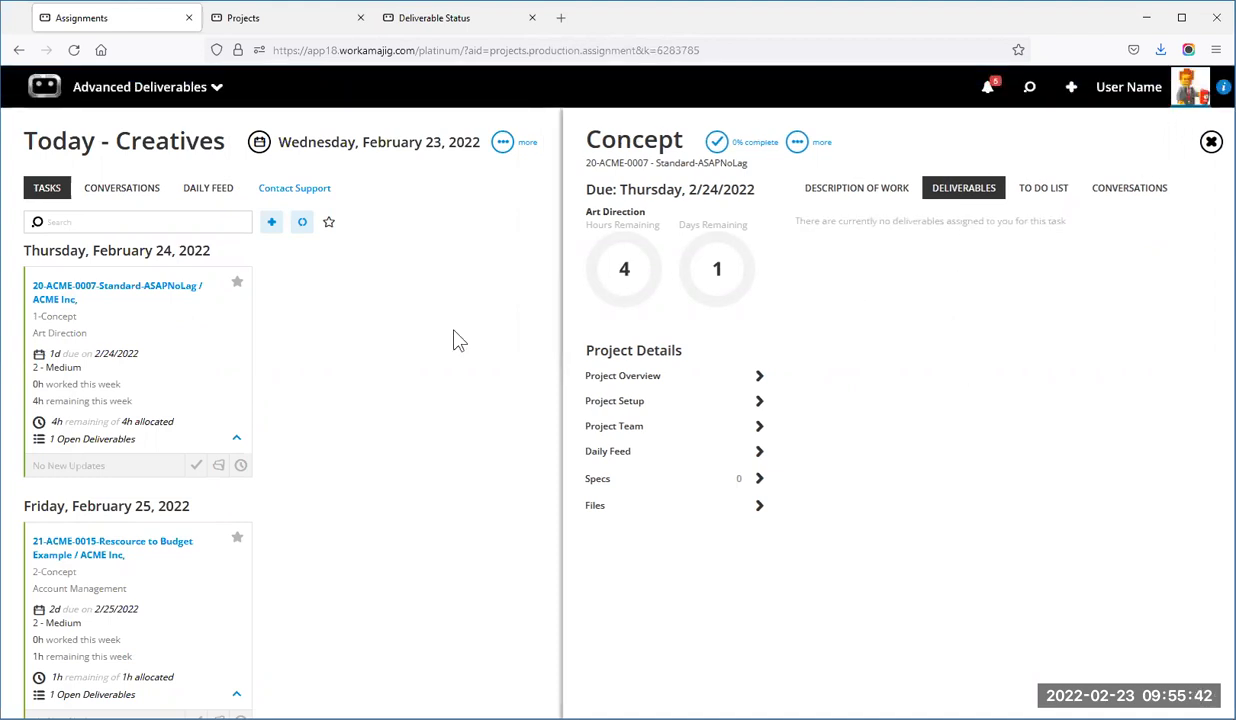
pyautogui.click(304, 223)
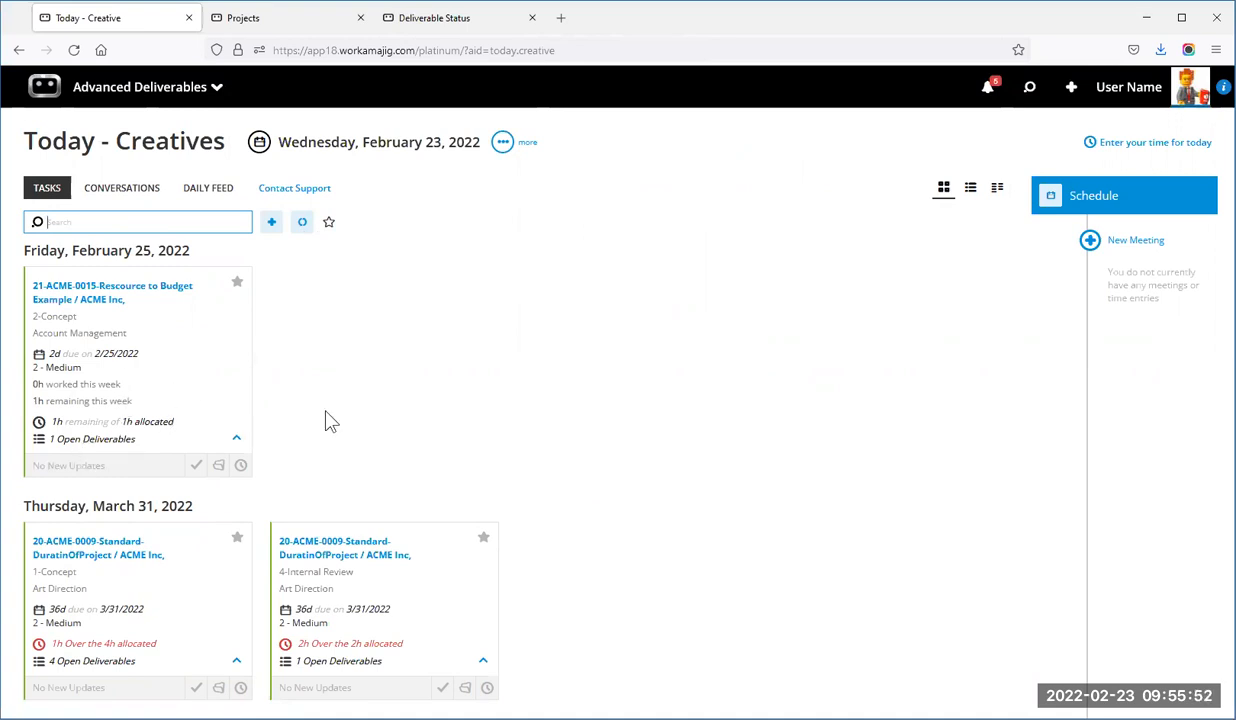
# Check the time entry, timer and meeting options available on the 21-ACME-0015 Concept task card.
pyautogui.click(241, 467)
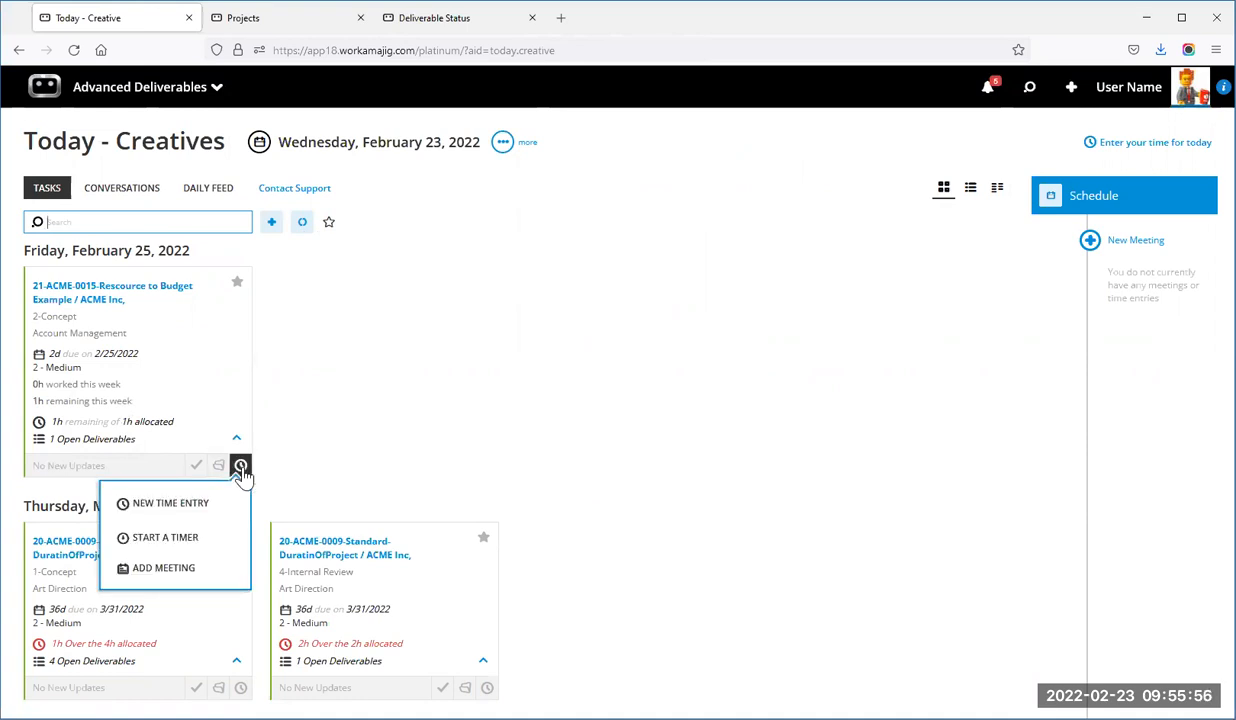
pyautogui.click(336, 411)
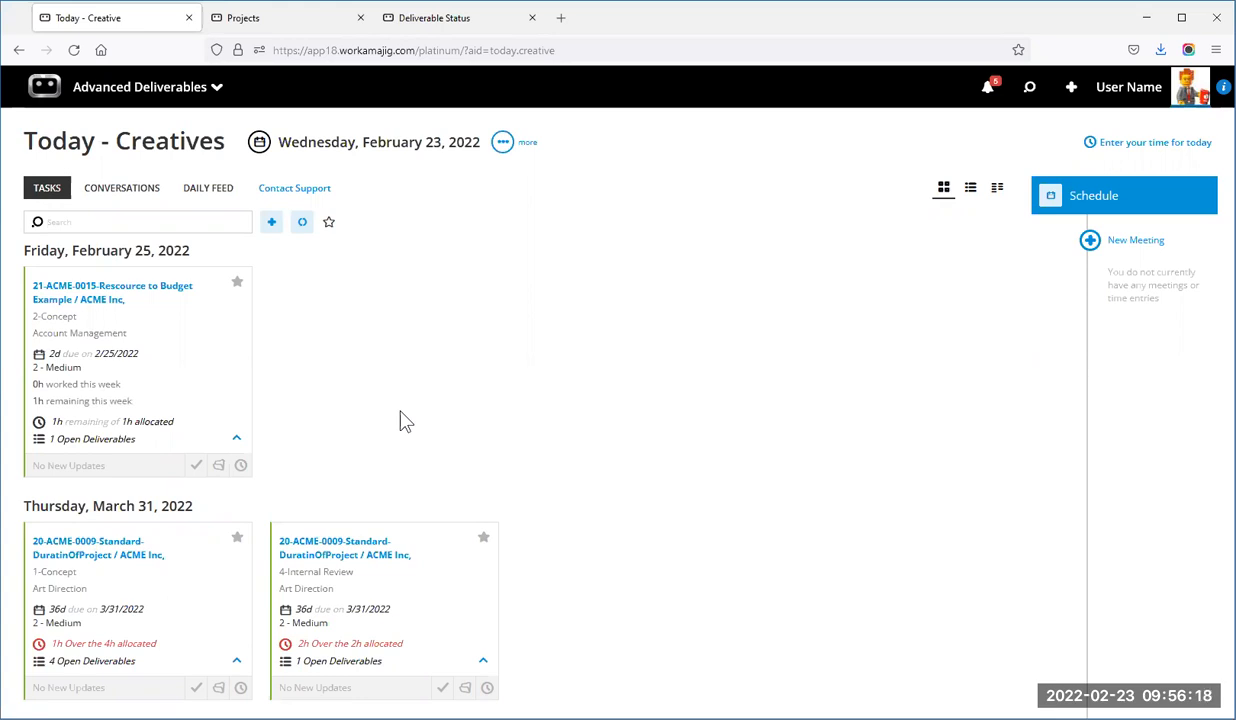
# Open project 20-ACME-0009 from the Projects list and examine the tasks and assignments in its schedule.
pyautogui.click(293, 27)
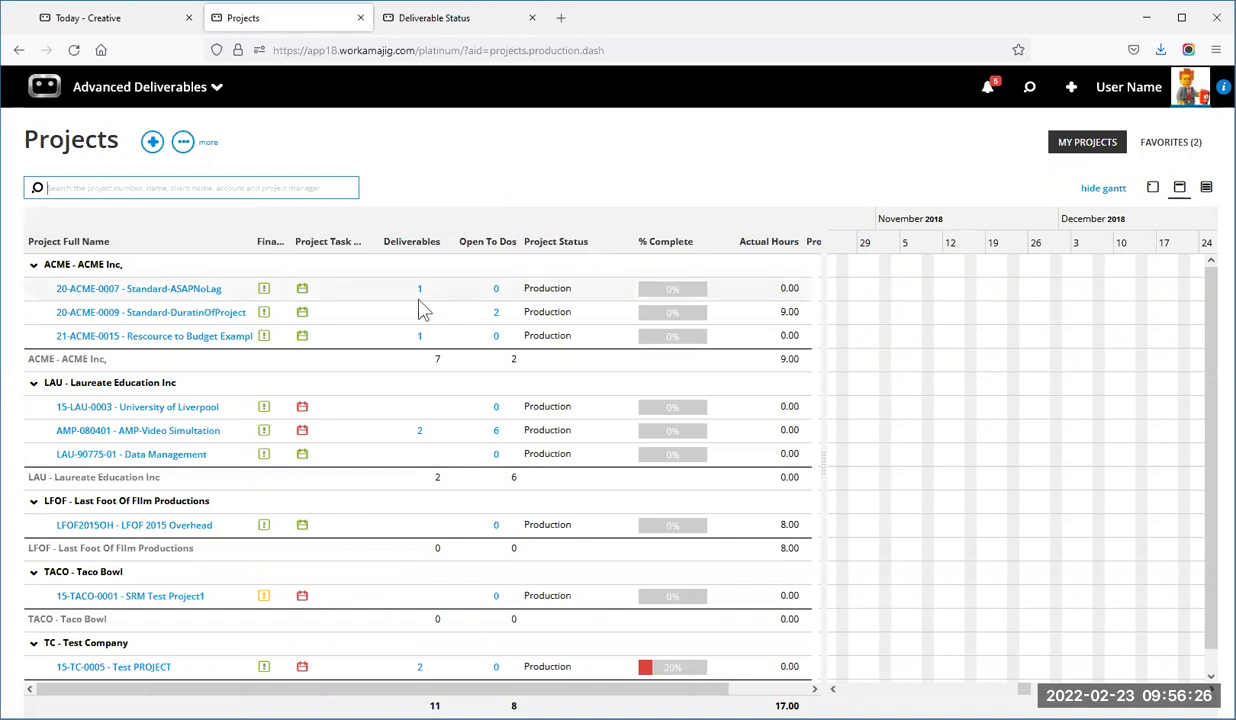
pyautogui.click(183, 322)
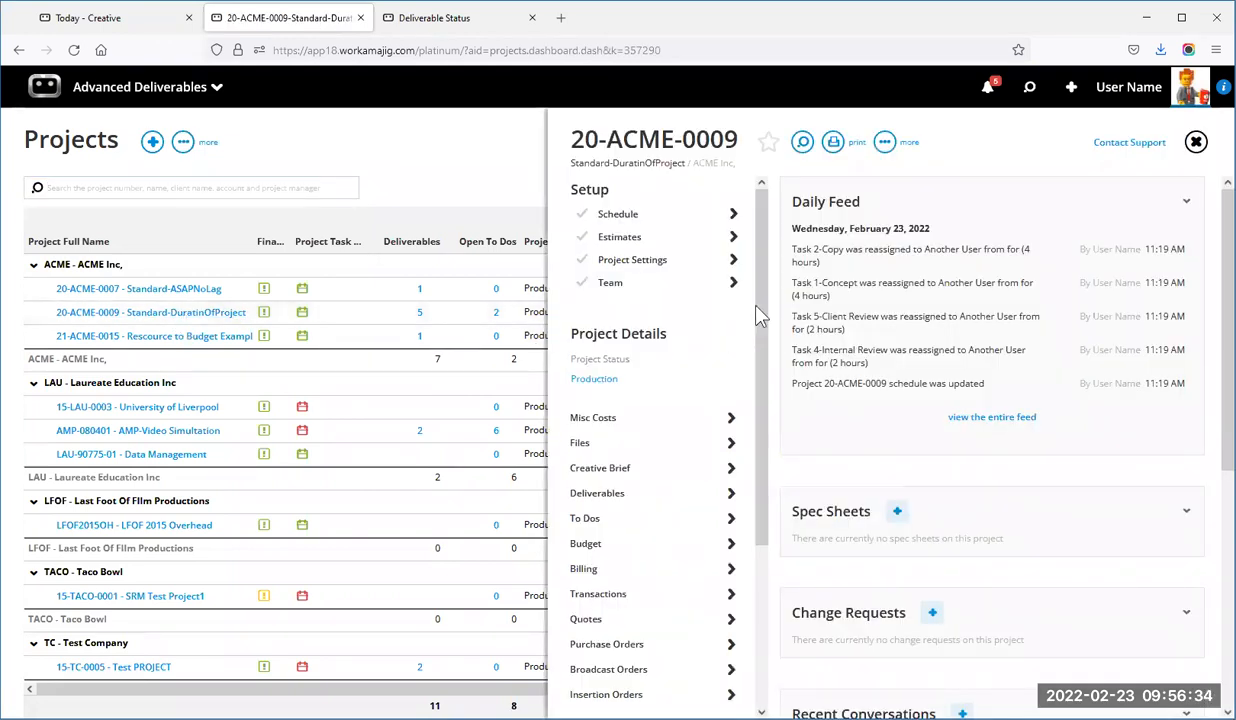
pyautogui.click(711, 216)
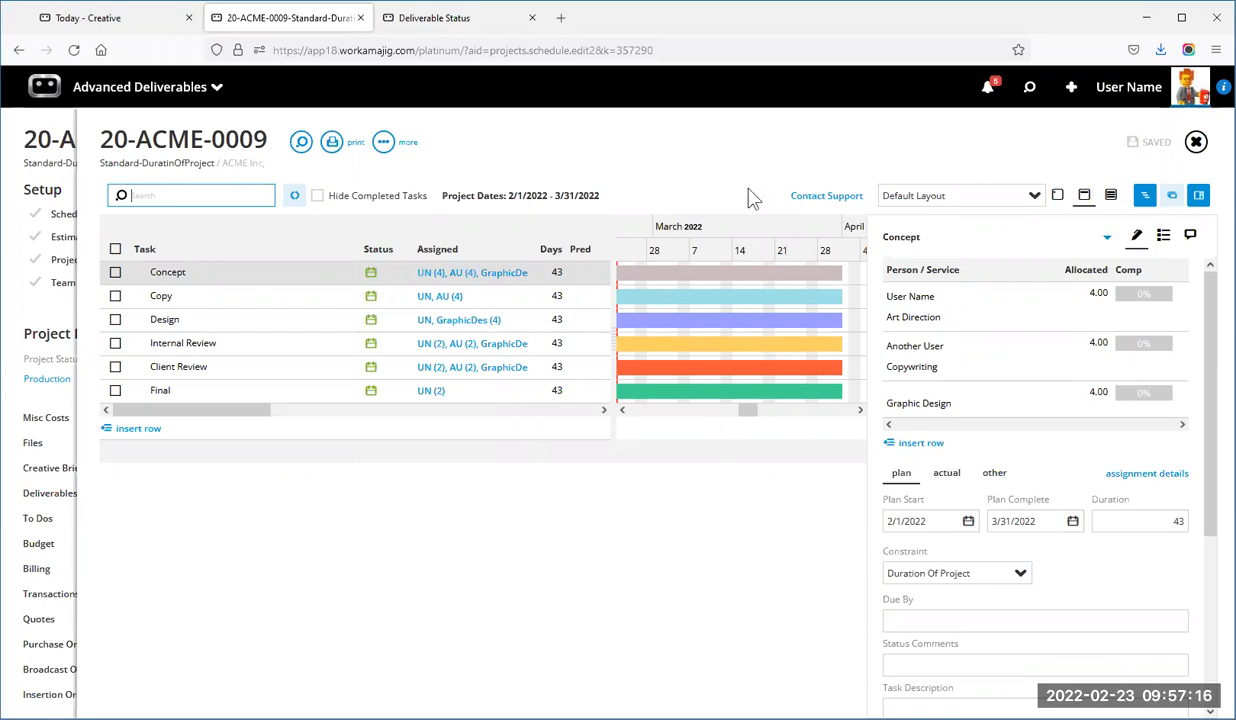
pyautogui.click(1196, 143)
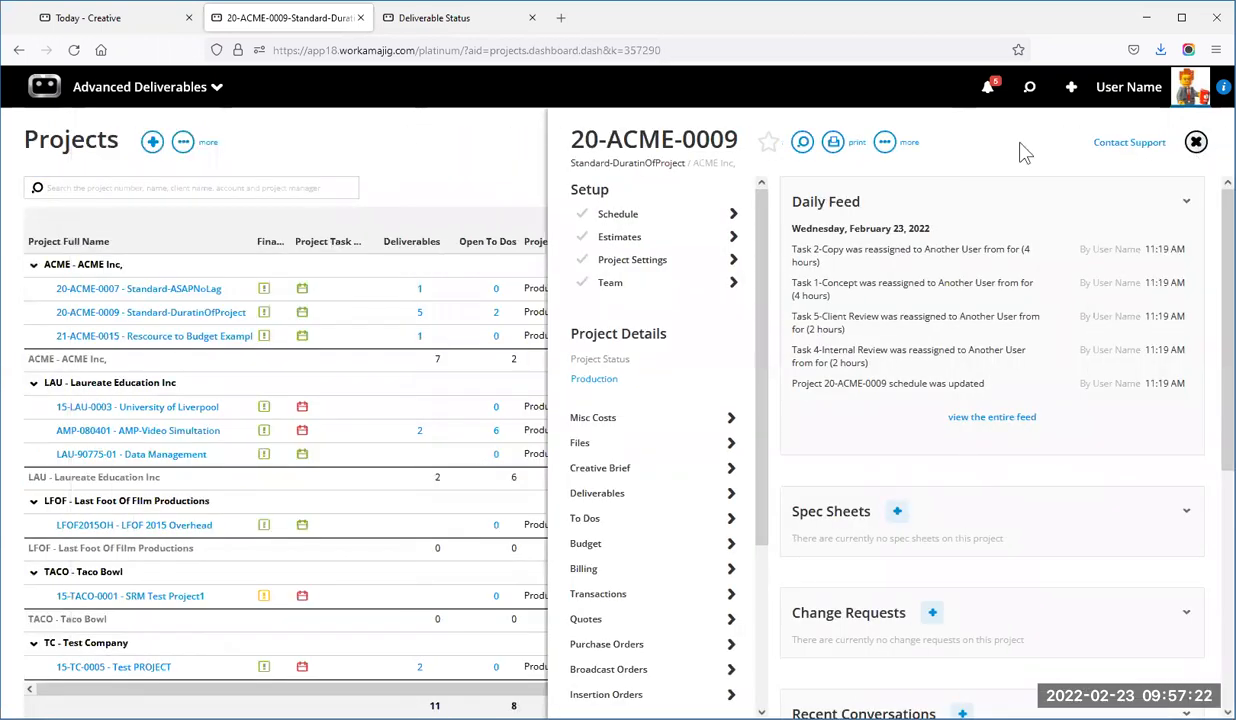
# Return to Today - Creatives and compare the unassigned deliverables of 20-ACME-0009's Concept and Internal Review assignments.
pyautogui.click(132, 20)
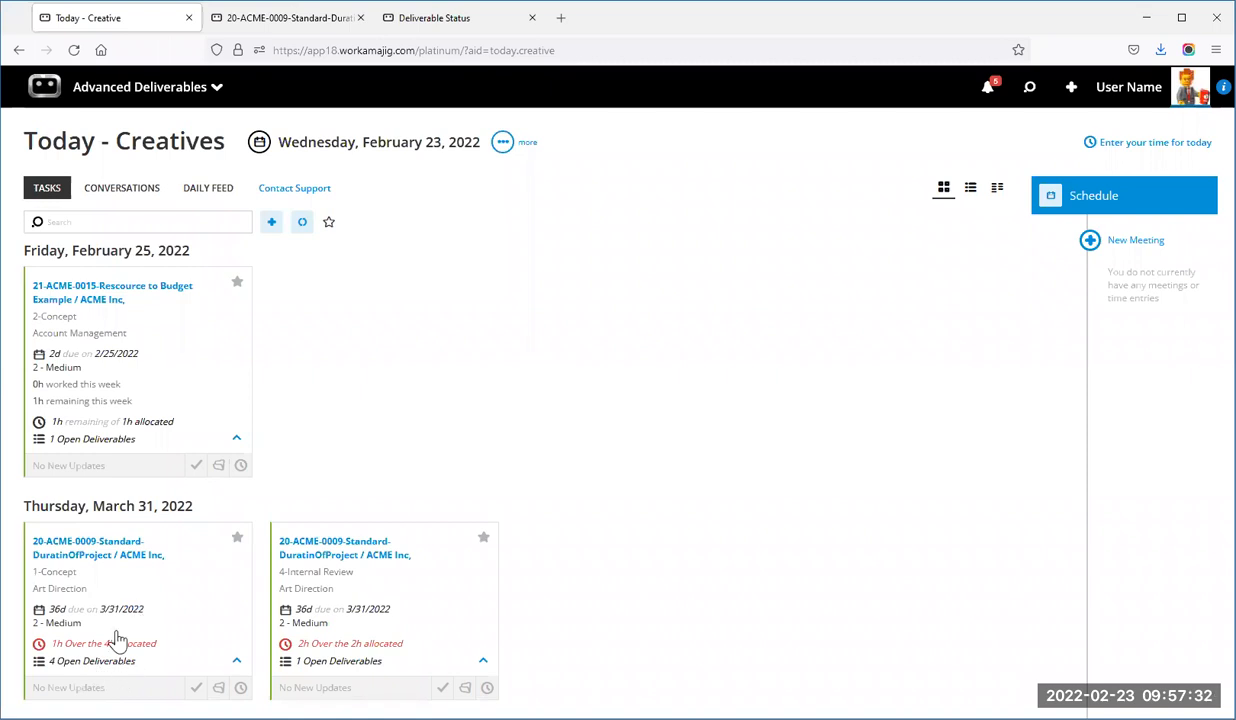
pyautogui.click(176, 633)
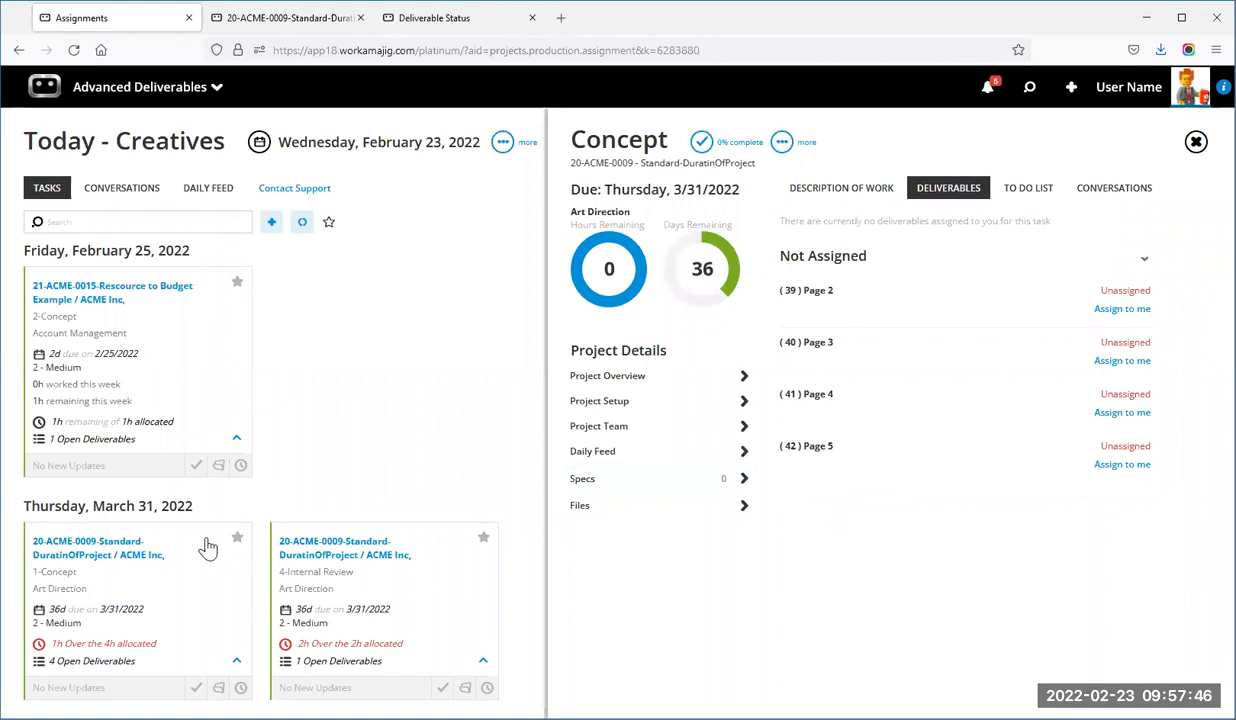
pyautogui.click(370, 605)
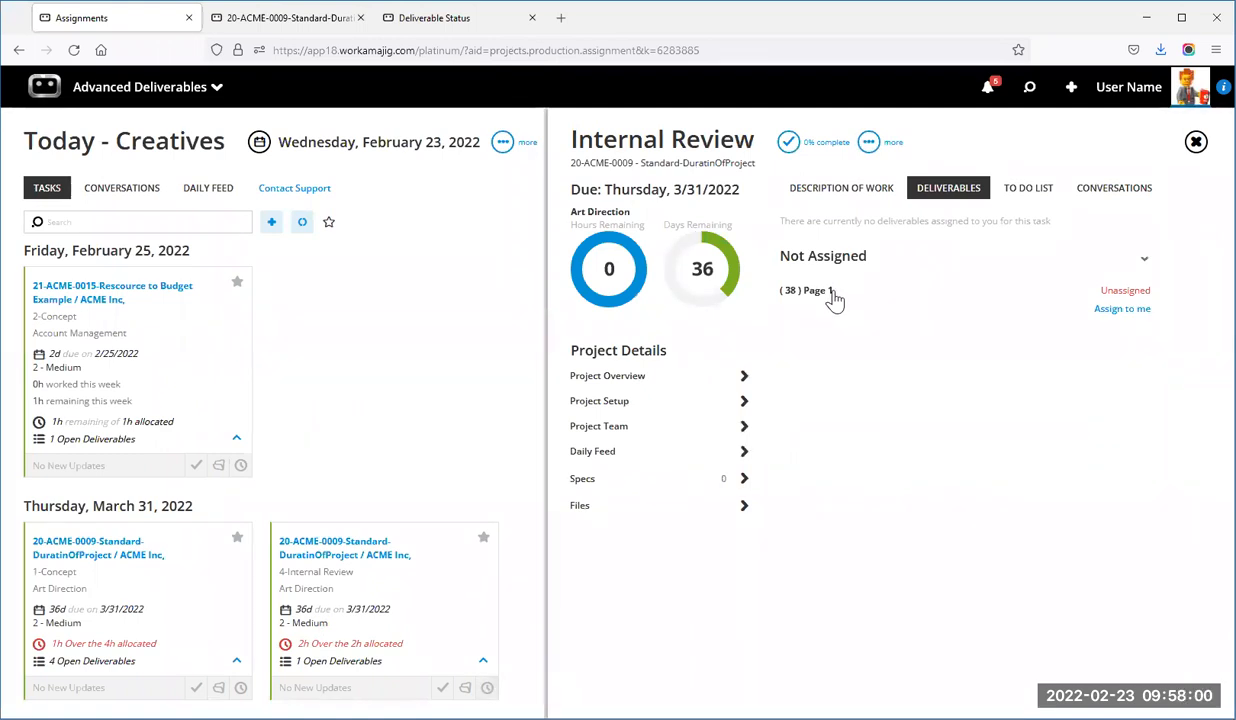
# Examine the "Please move right" comment and its markup in Page 1's Round 1, and return to the Today page.
pyautogui.click(818, 291)
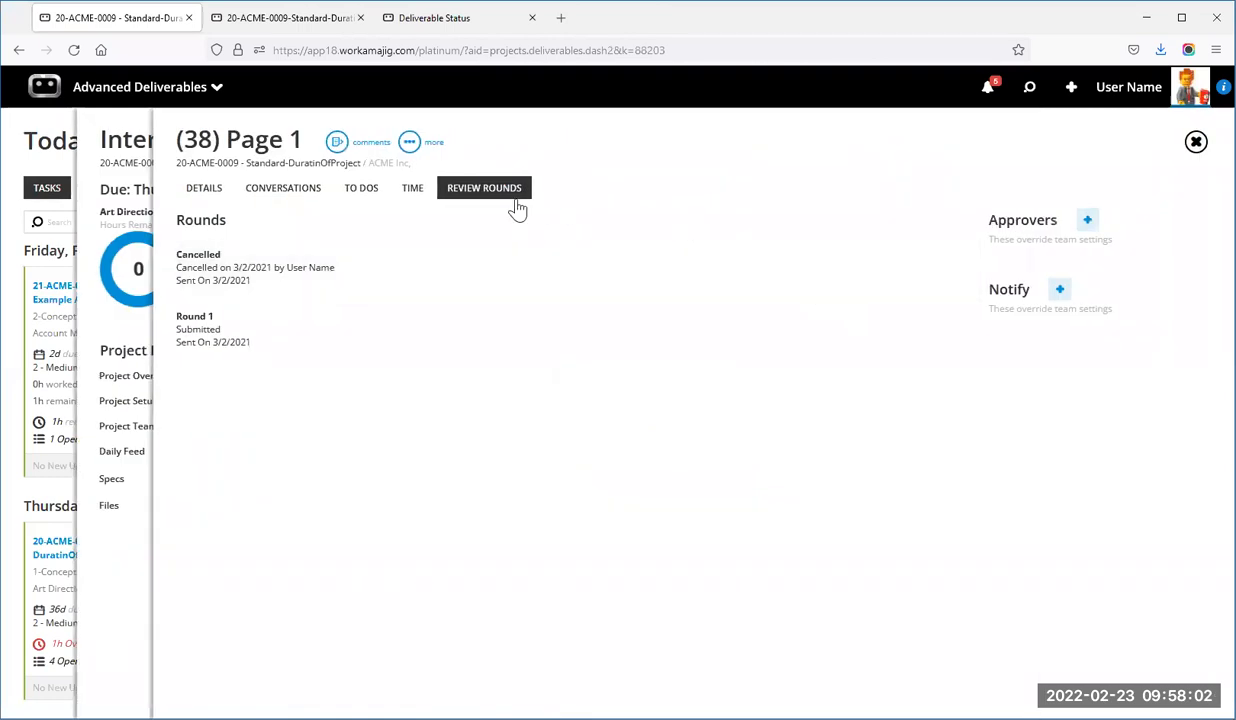
pyautogui.click(333, 138)
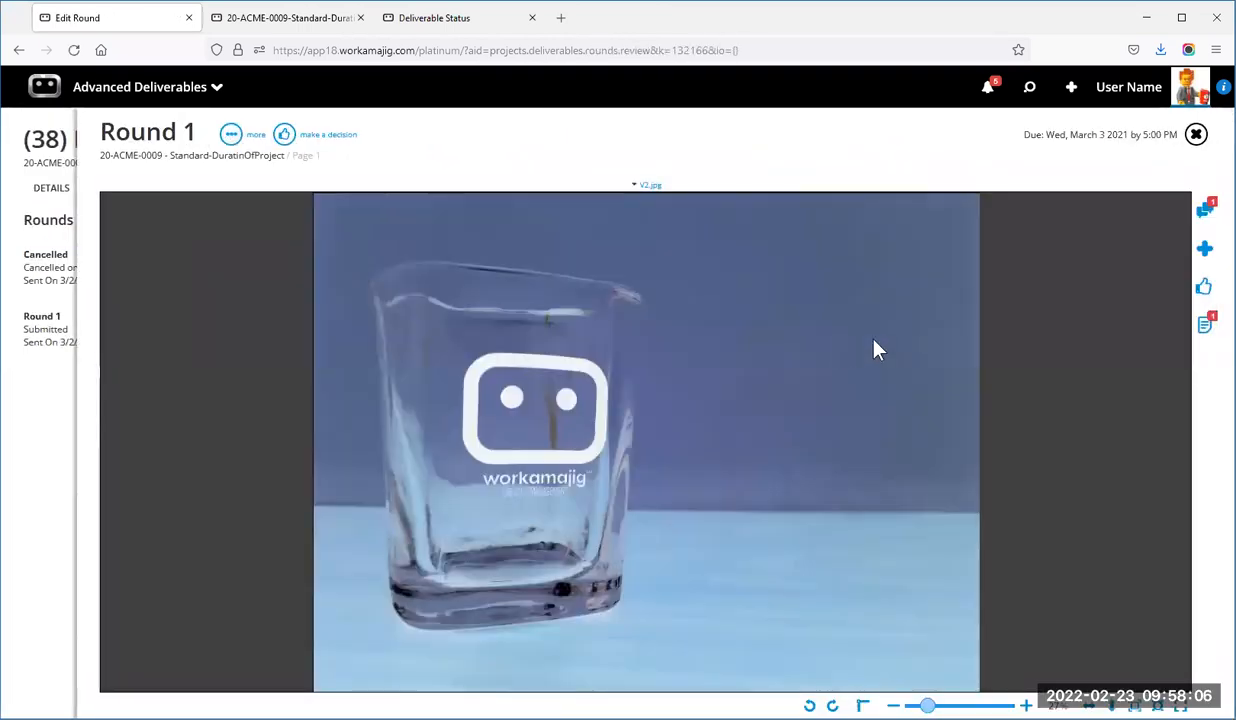
pyautogui.click(1204, 209)
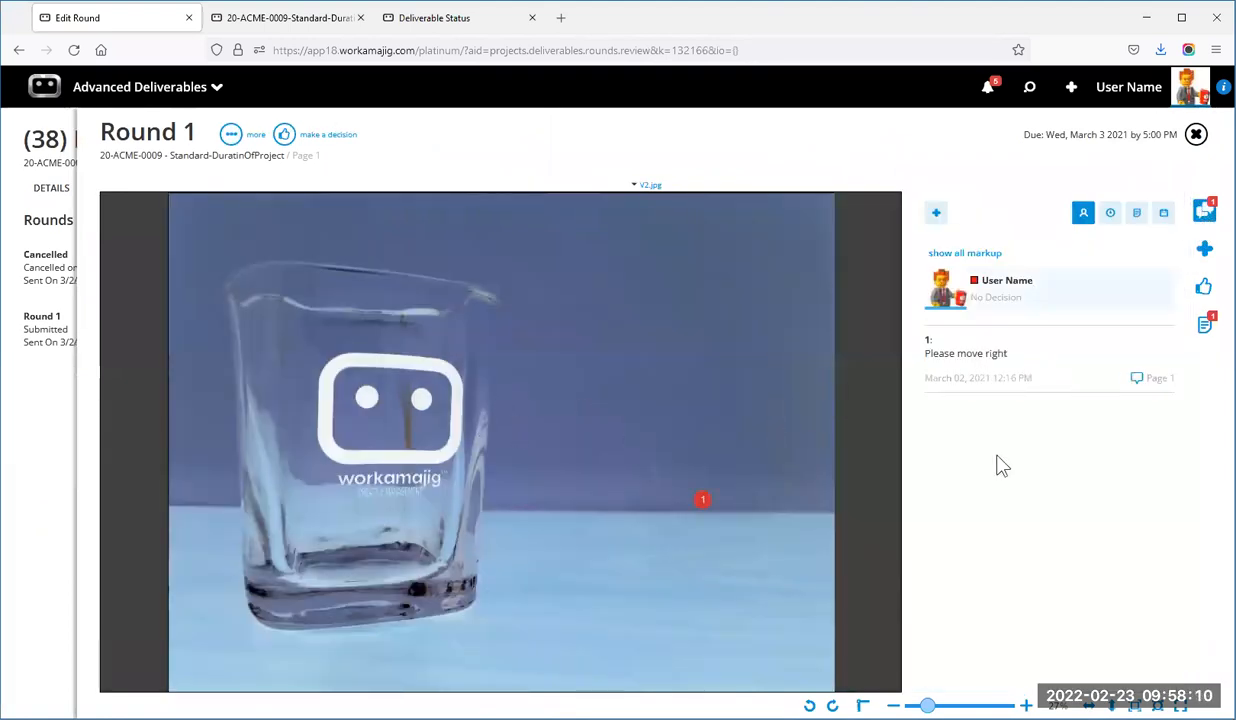
pyautogui.click(985, 360)
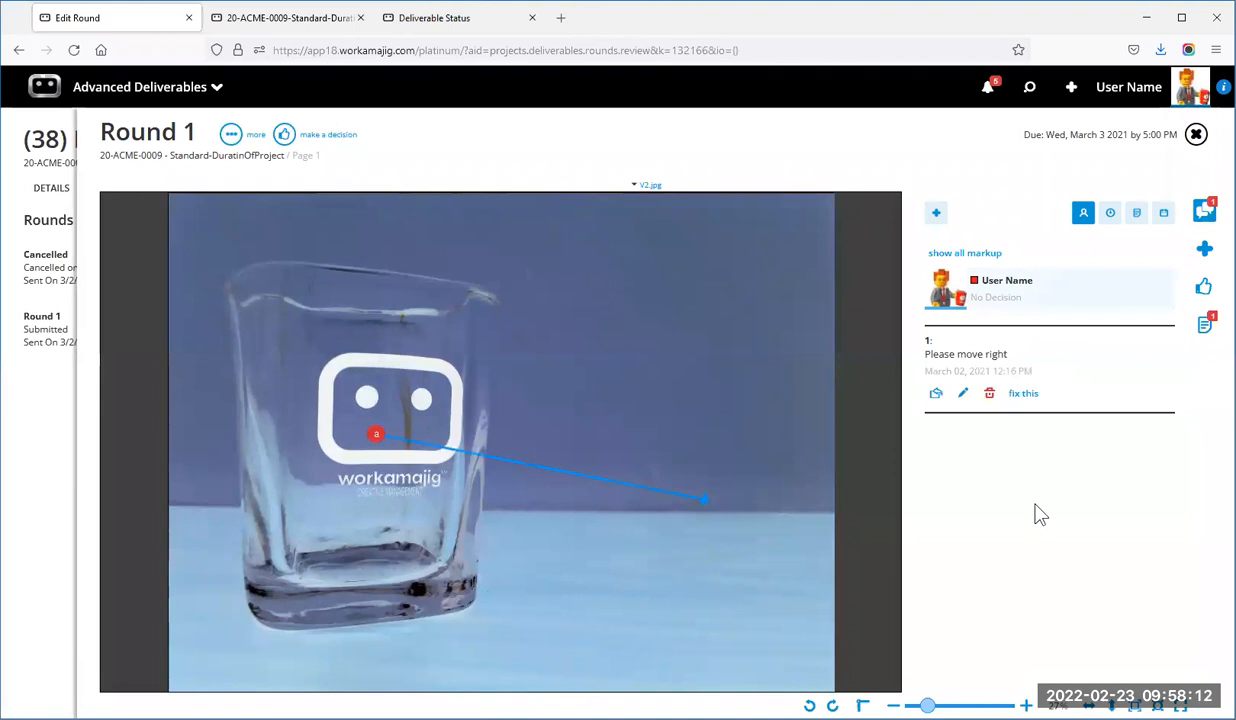
pyautogui.click(1197, 137)
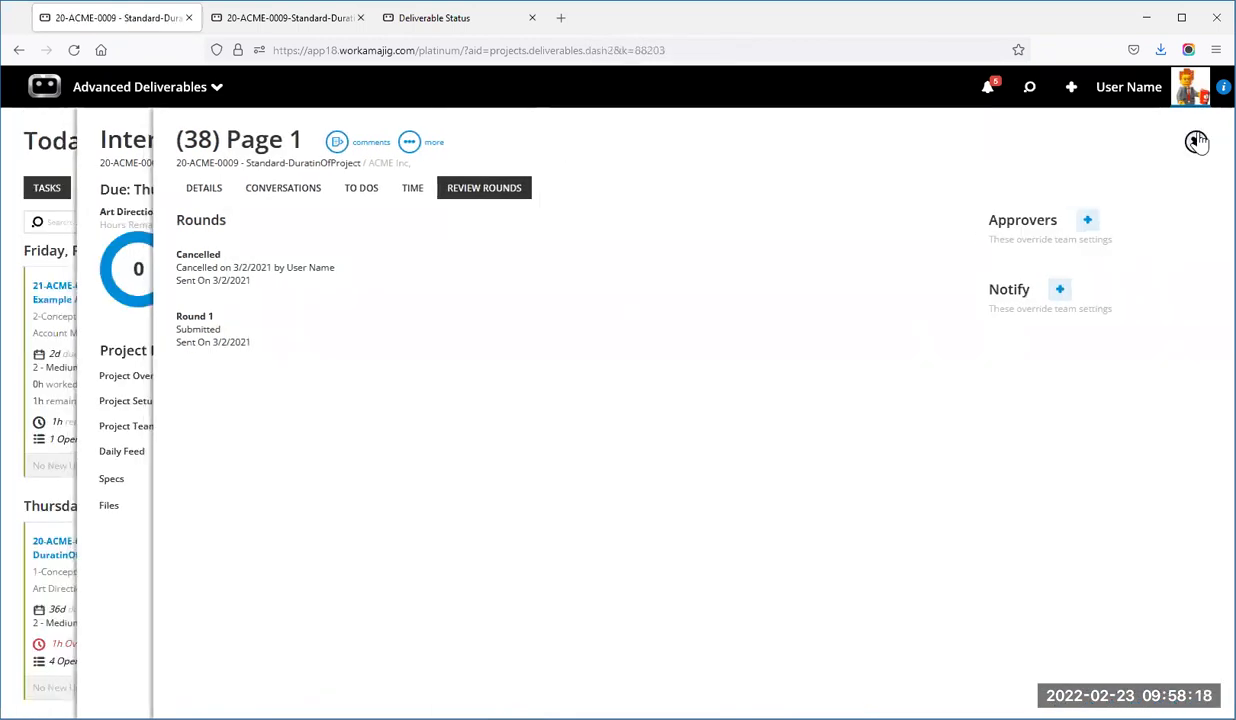
pyautogui.click(1197, 142)
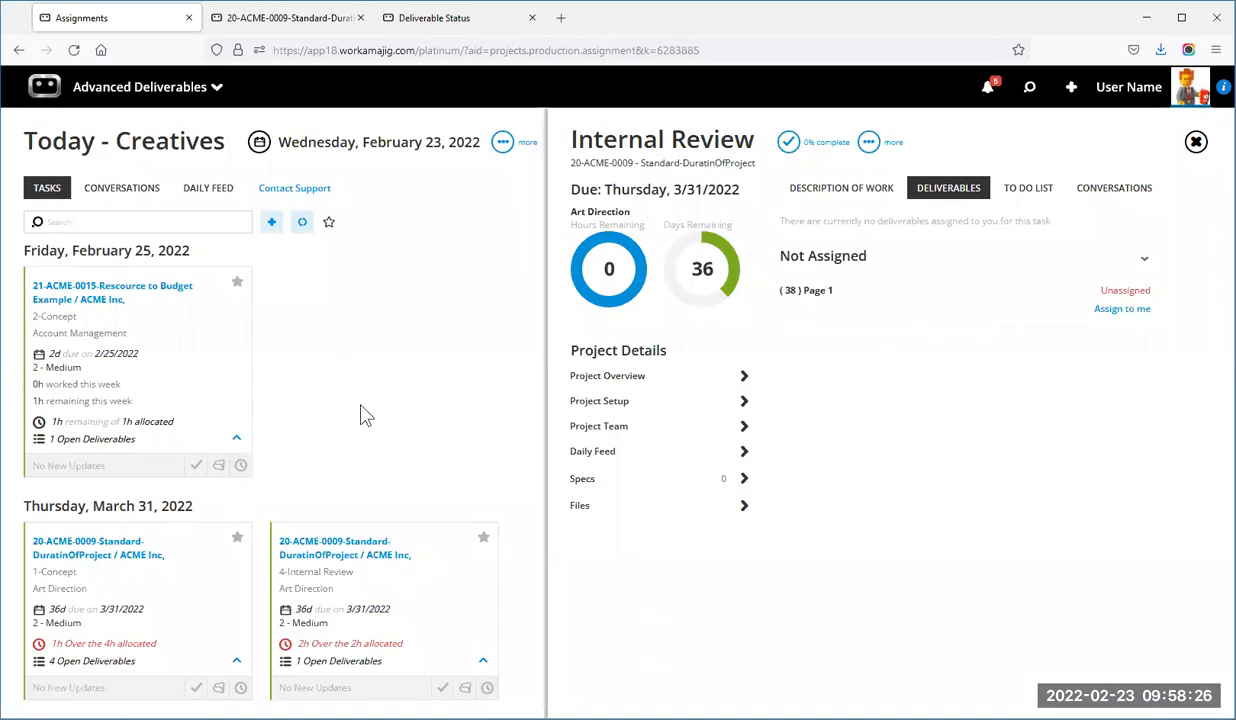
pyautogui.click(384, 394)
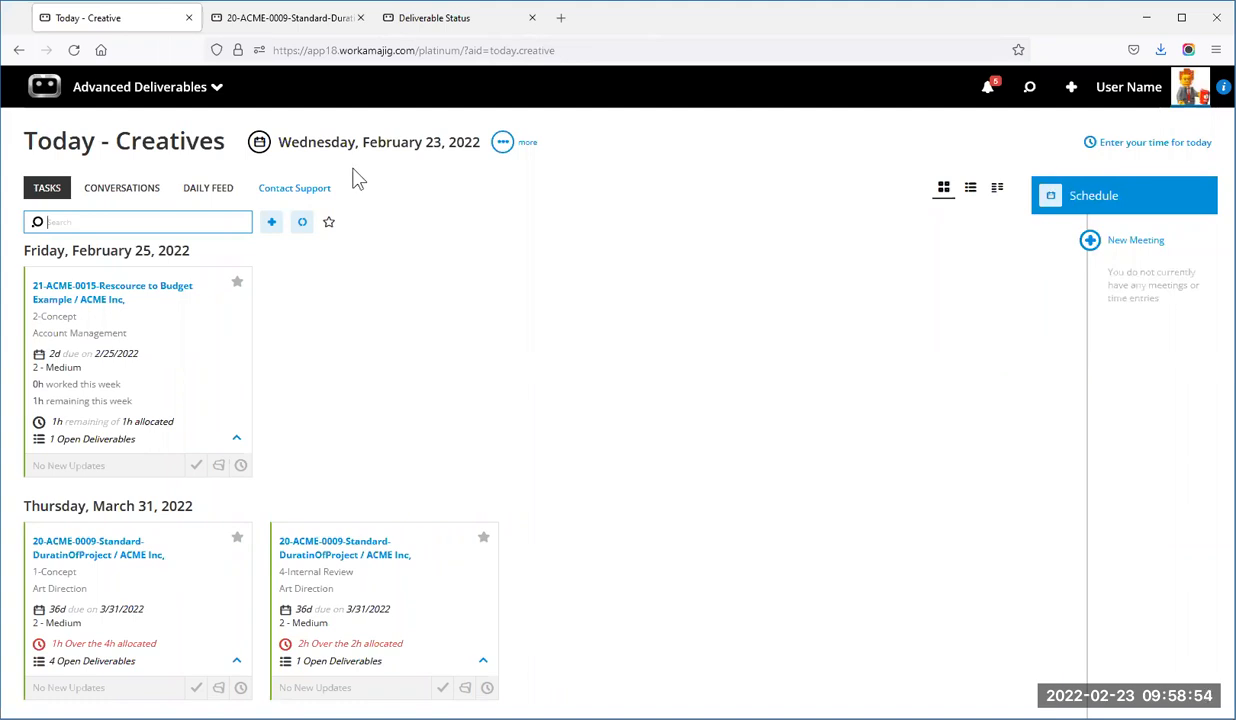
# Review the Deliverables options in the Transaction Preferences of System Setup, including the task, status and review step settings.
pyautogui.click(459, 27)
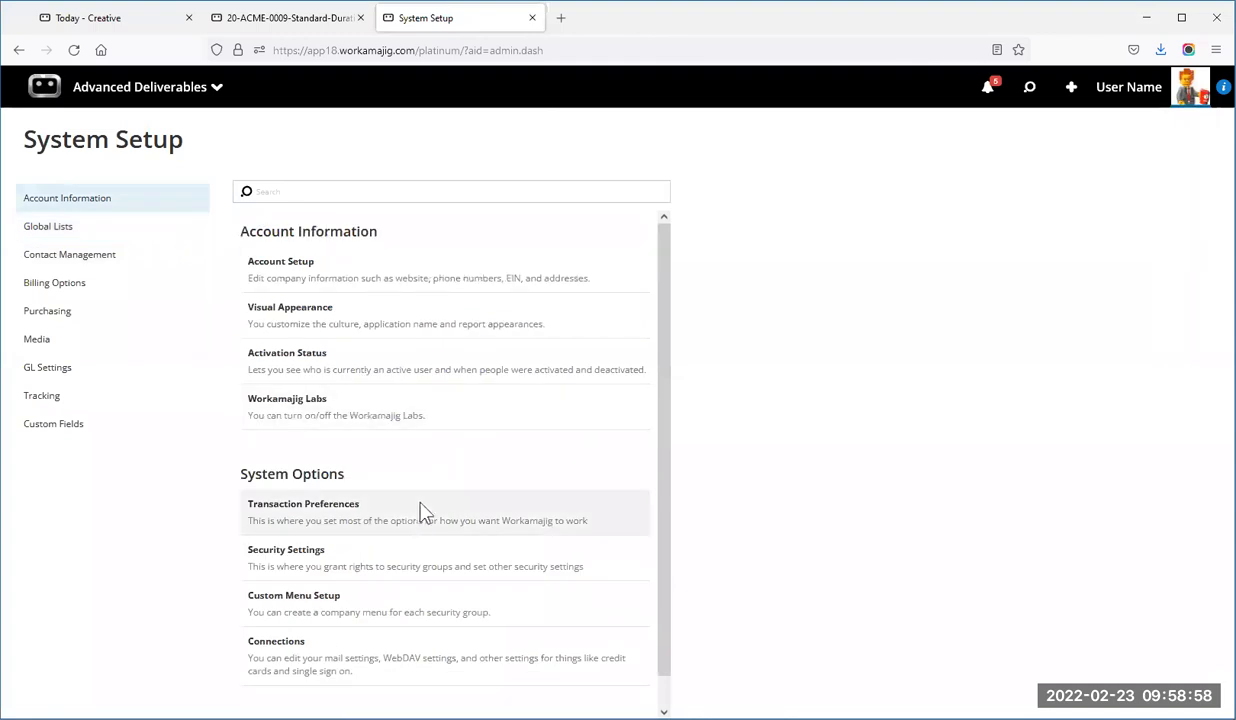
pyautogui.click(403, 503)
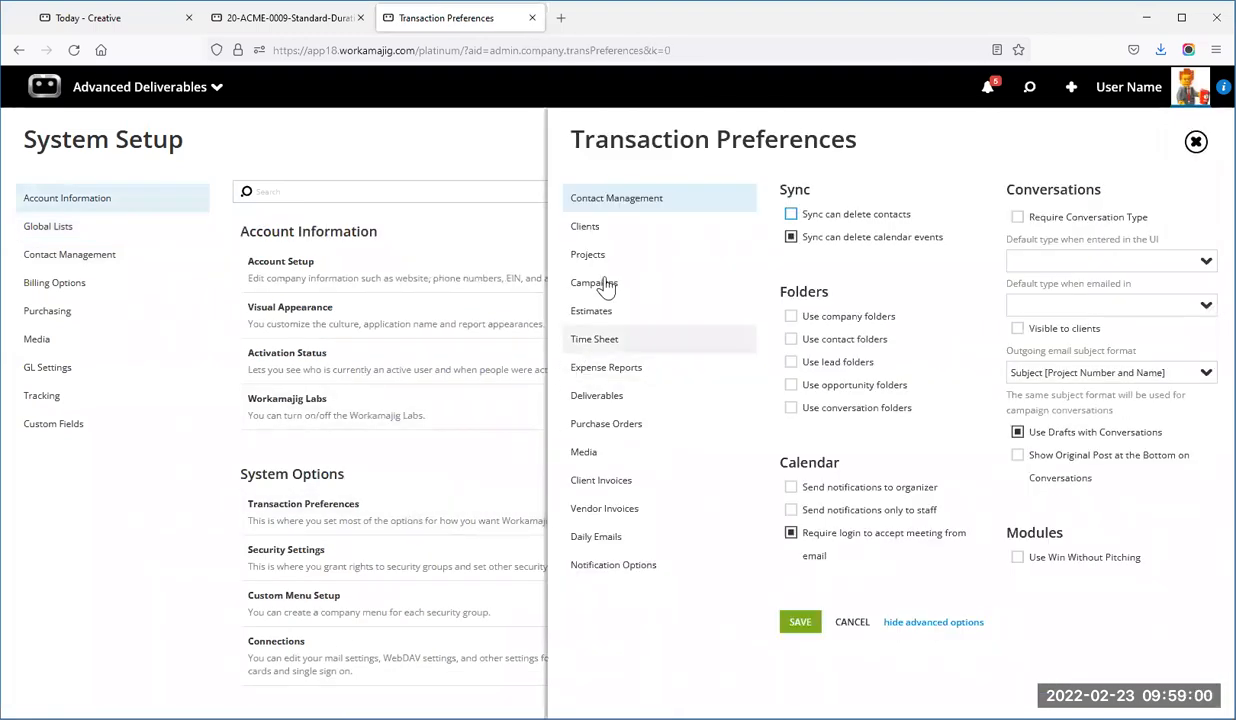
pyautogui.click(633, 402)
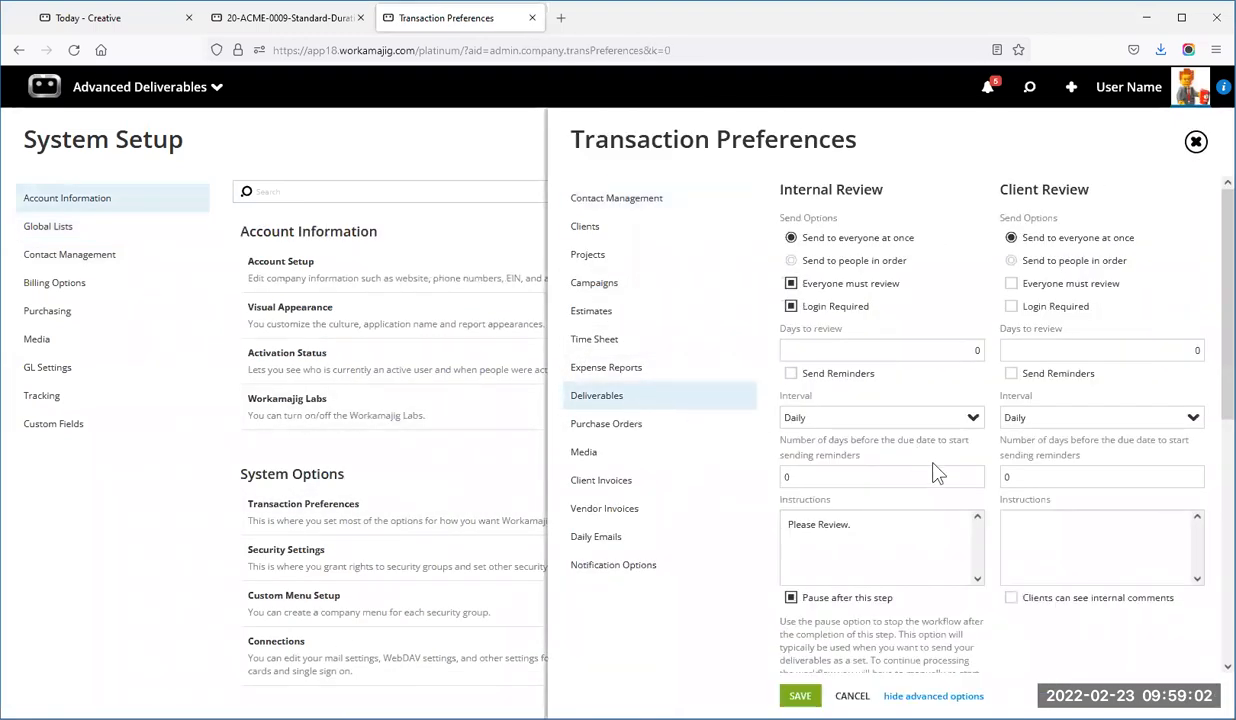
pyautogui.scroll(-5, 938, 474)
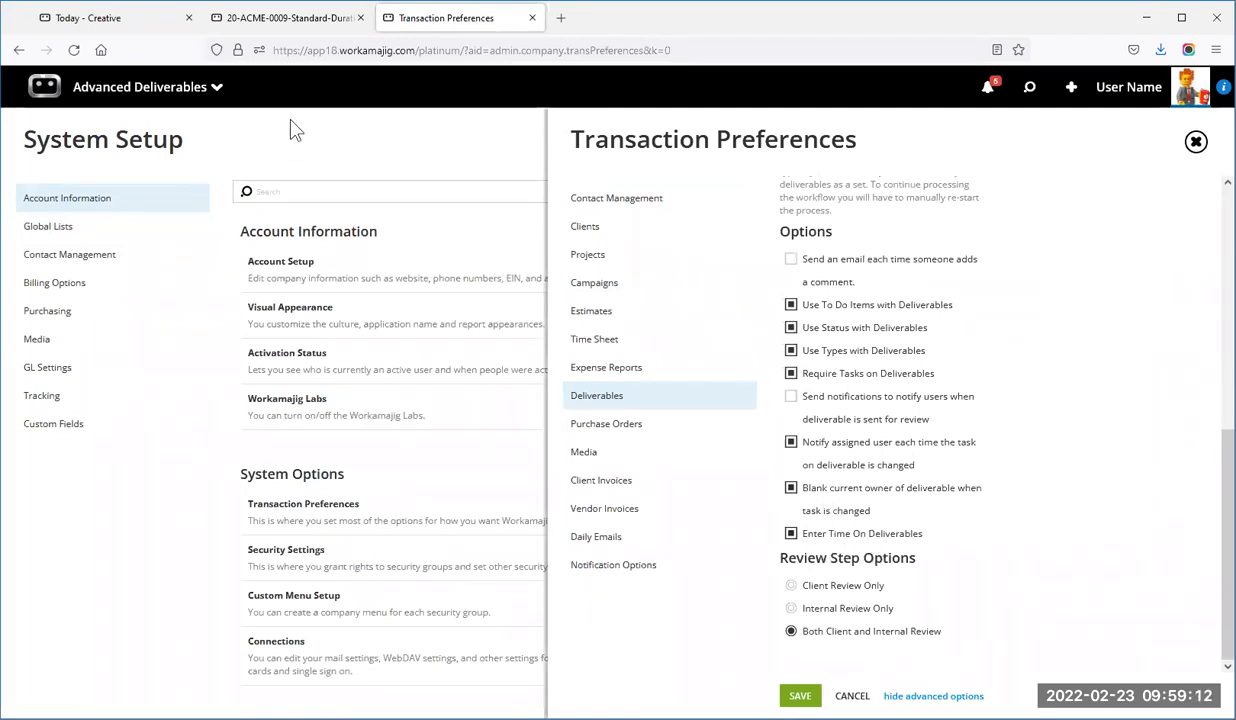
# Check the Projects list's display options, and view the deliverables of 20-ACME-0009 grouped by task.
pyautogui.click(264, 23)
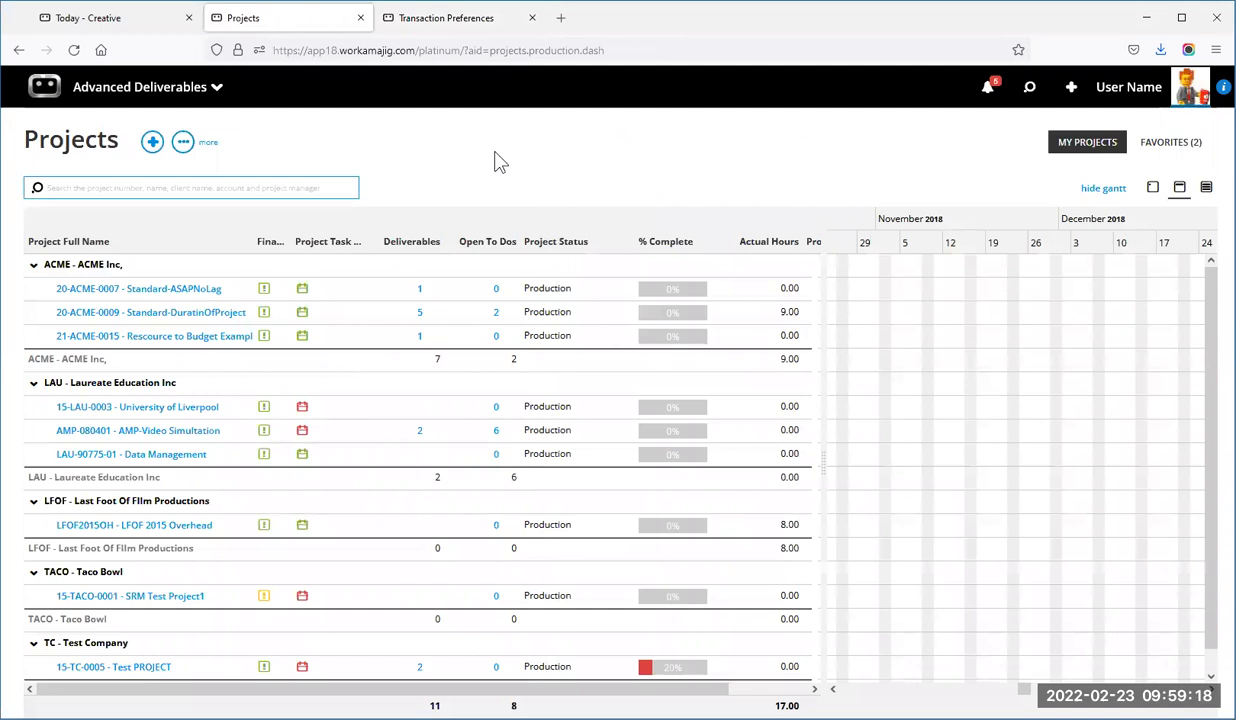
pyautogui.click(183, 142)
pyautogui.click(155, 215)
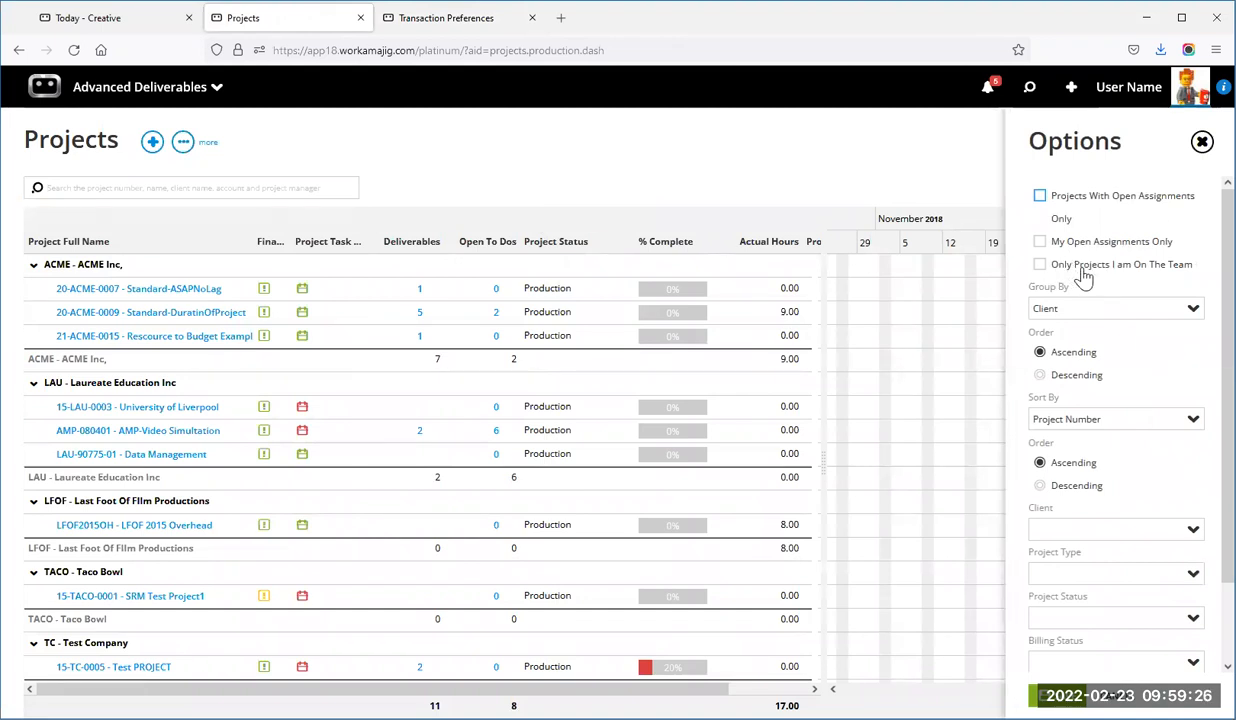
pyautogui.click(429, 149)
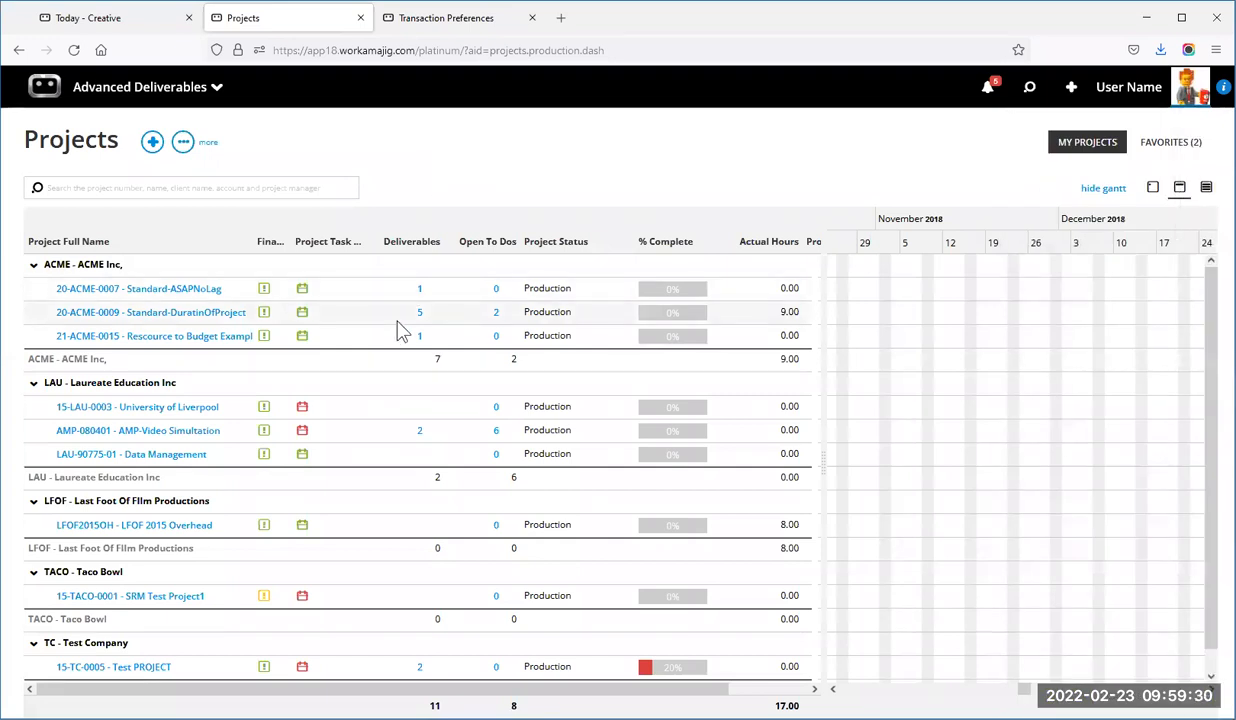
pyautogui.click(420, 313)
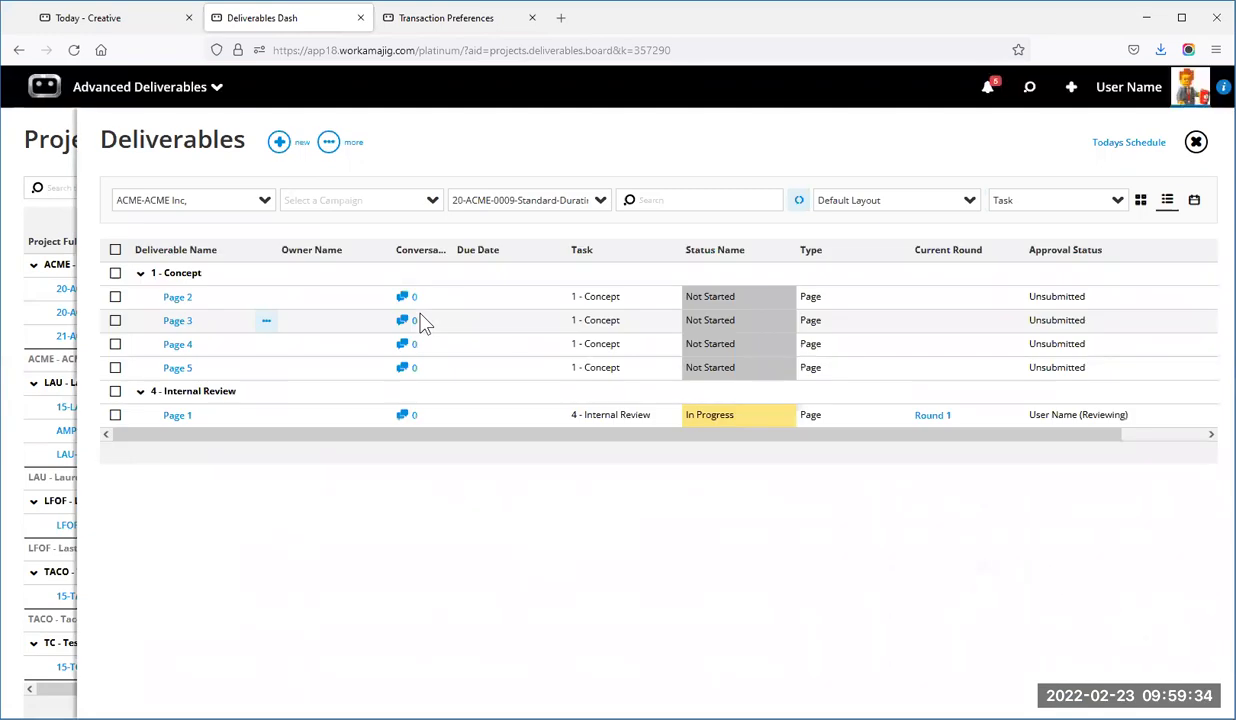
# Log a 2-hour Account Management time entry on Page 1, check its task, and return to the Deliverables list.
pyautogui.click(177, 416)
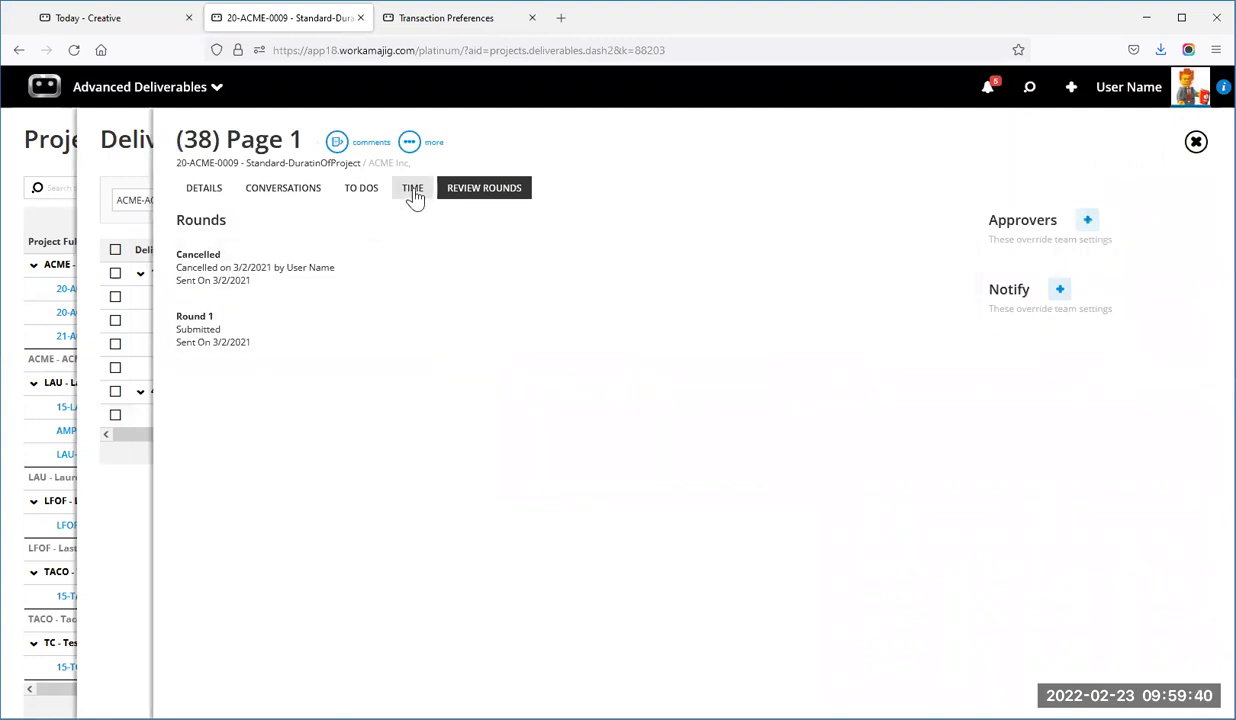
pyautogui.click(414, 194)
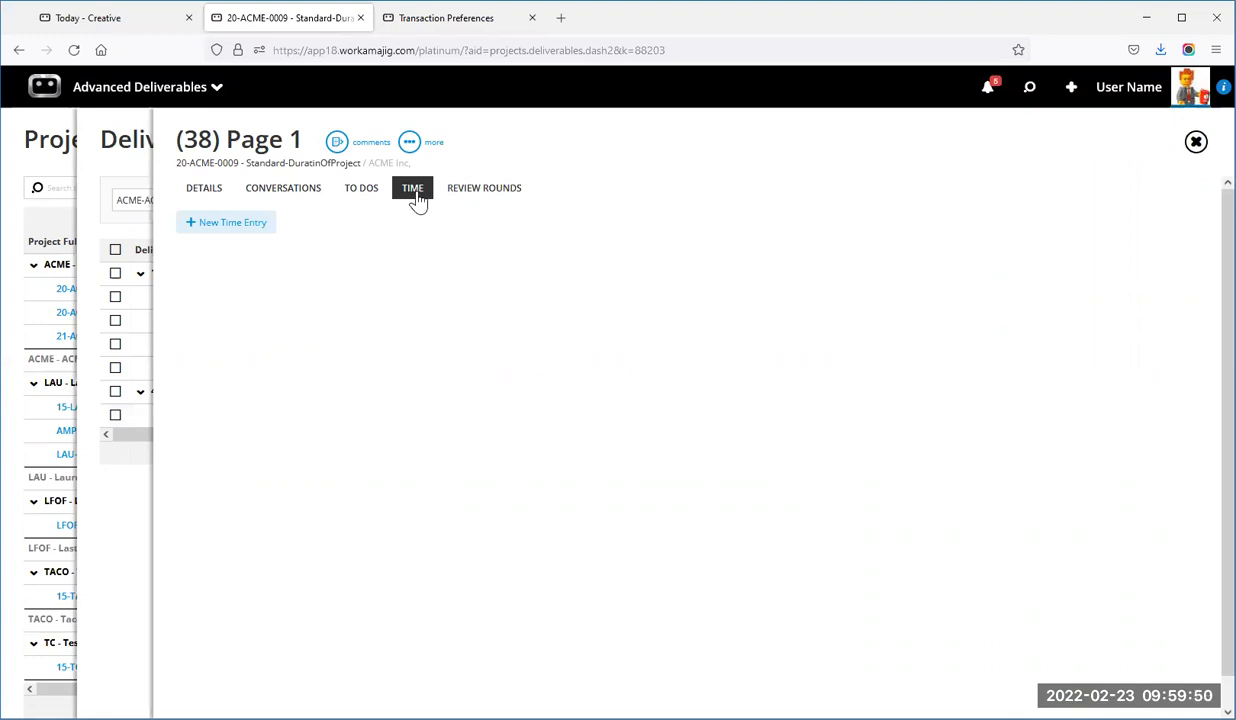
pyautogui.click(232, 229)
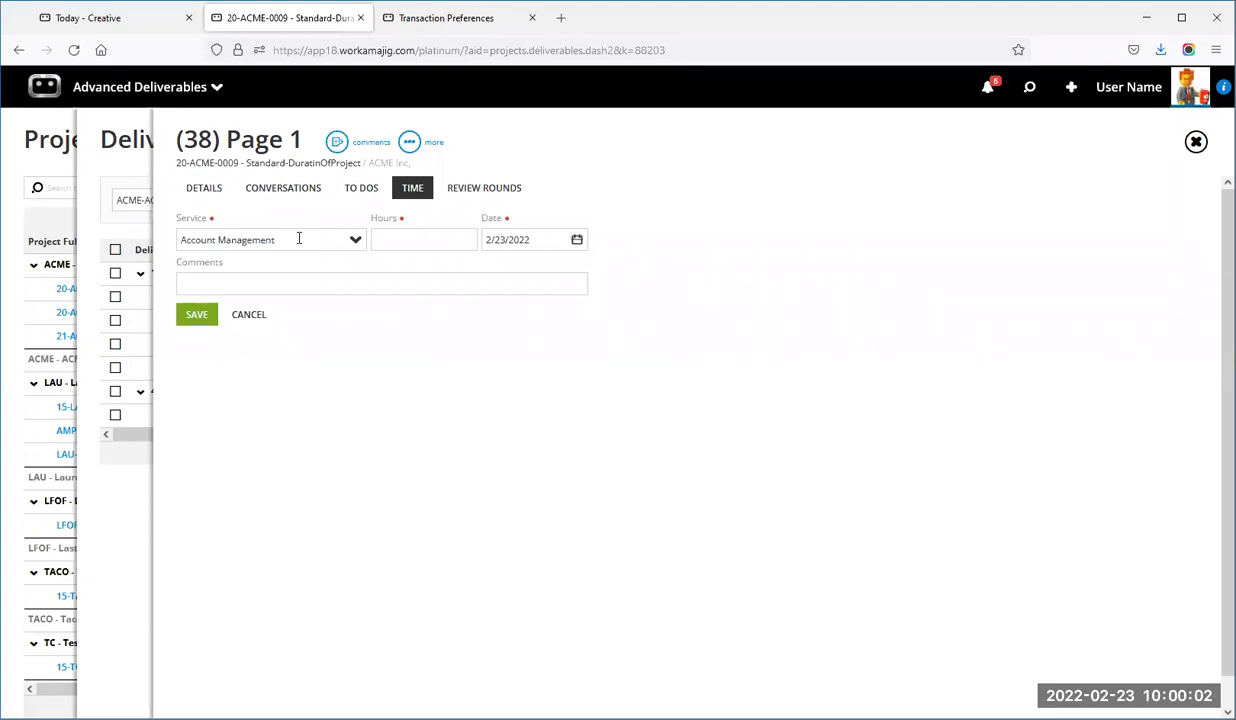
pyautogui.click(414, 237)
pyautogui.write('2')
pyautogui.click(204, 322)
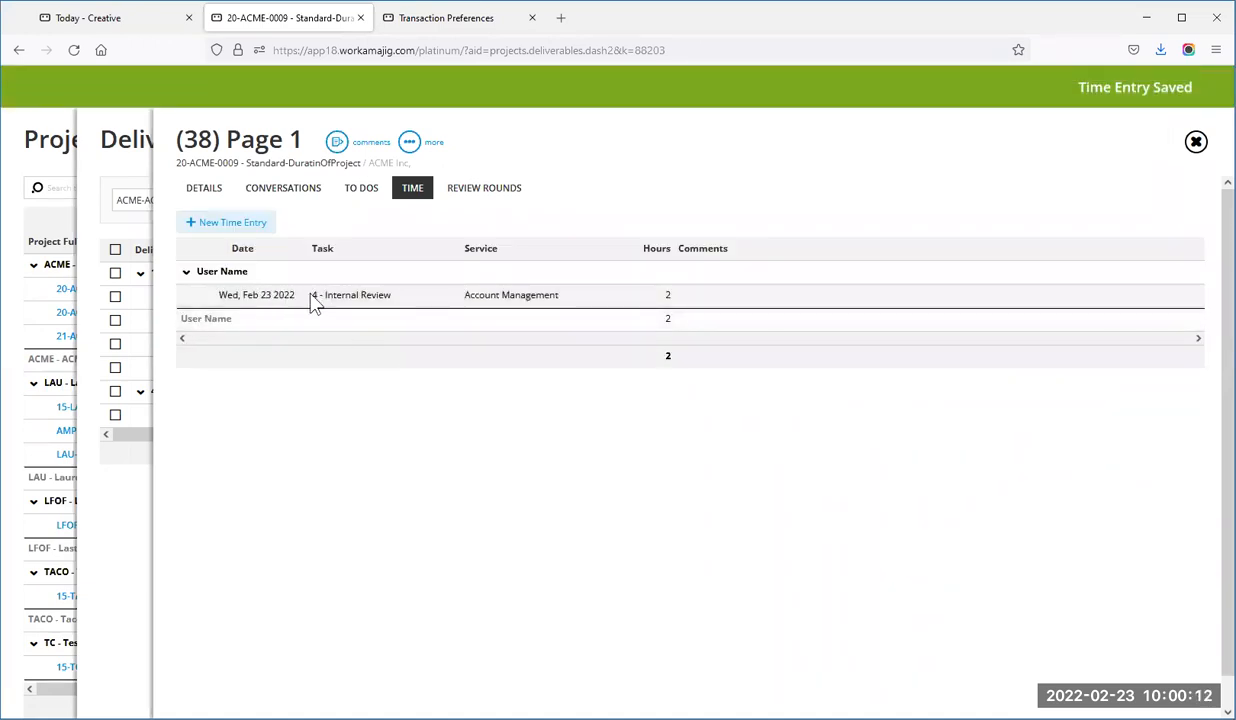
pyautogui.click(376, 305)
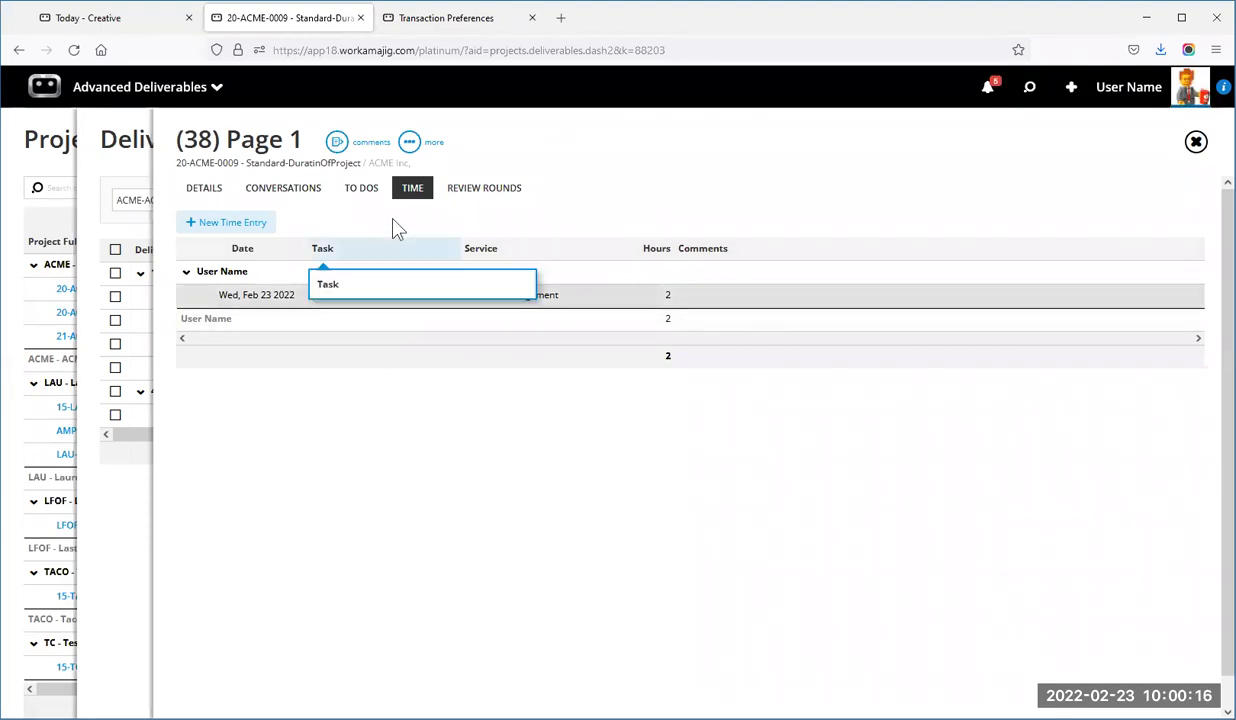
pyautogui.click(1197, 143)
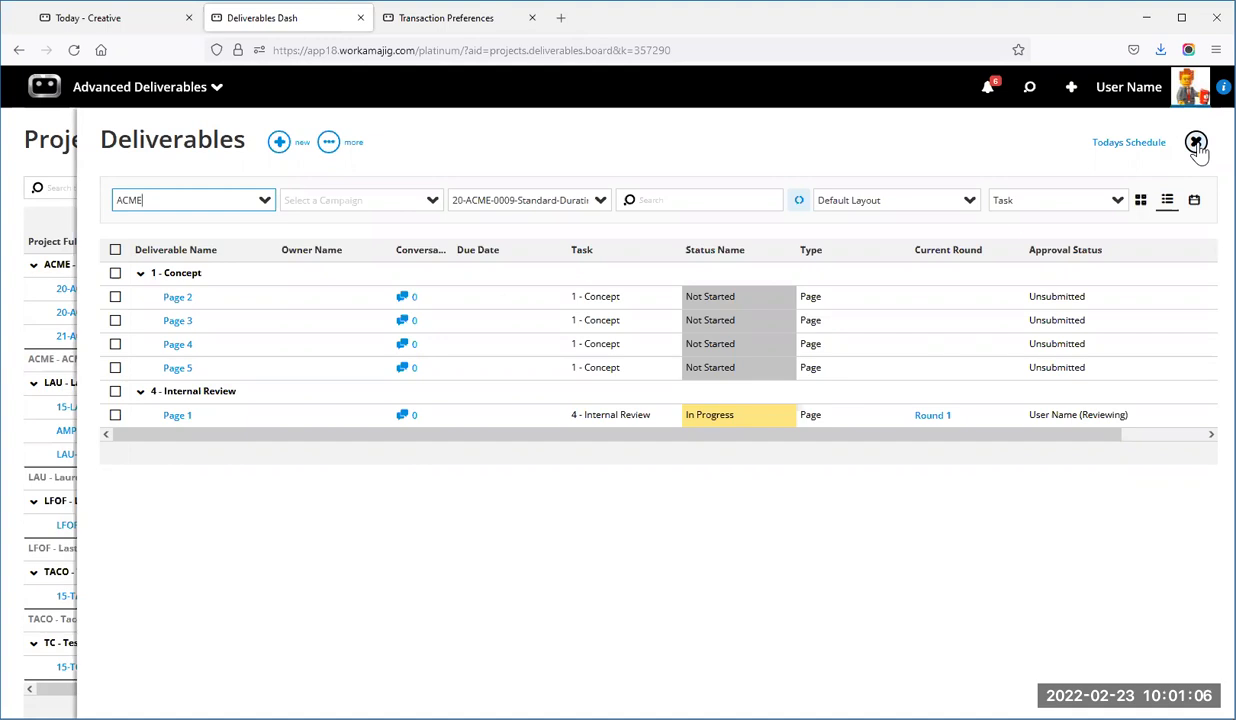
# Search the project's deliverables for "user", and clear the search to list them all again.
pyautogui.click(695, 200)
pyautogui.write('user')
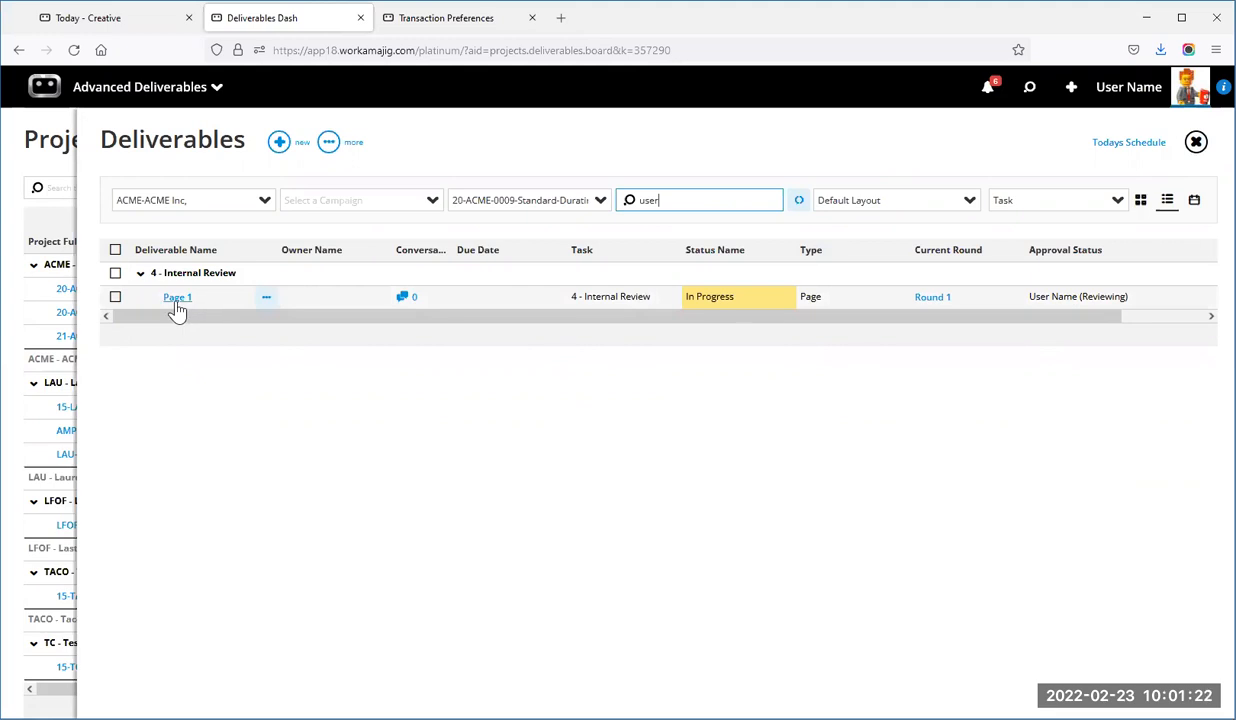
pyautogui.doubleClick(702, 199)
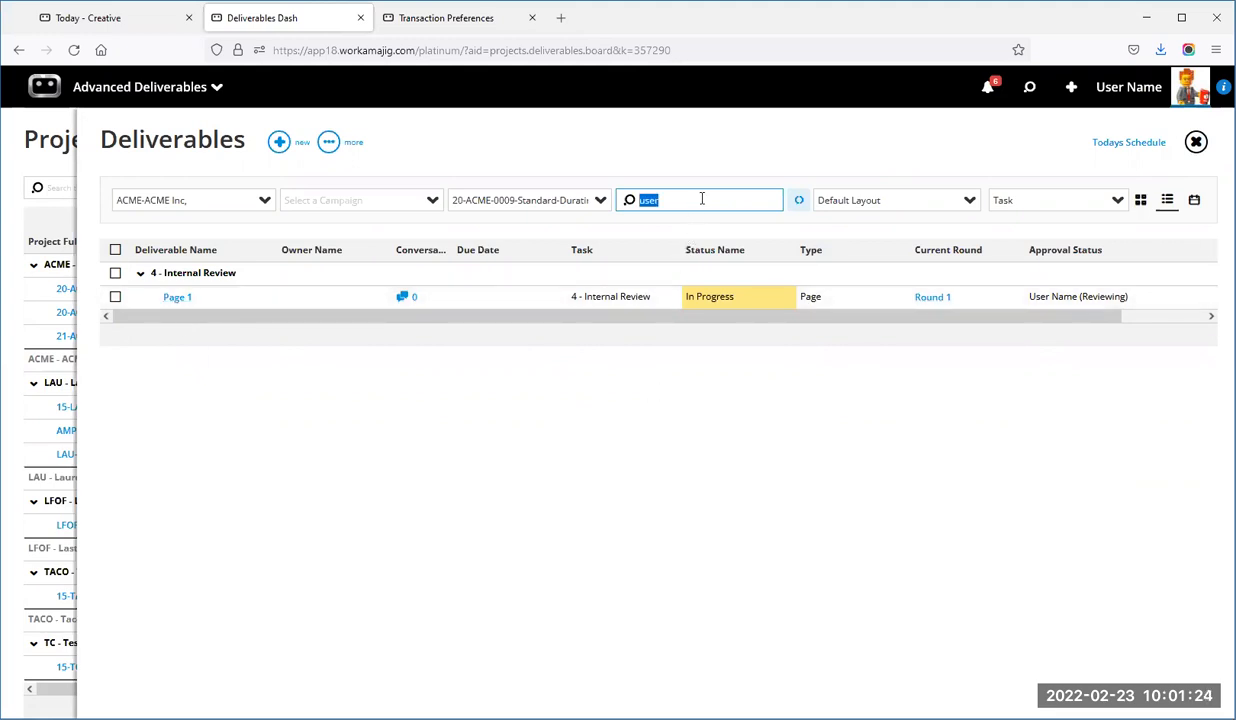
pyautogui.press('BackSpace')
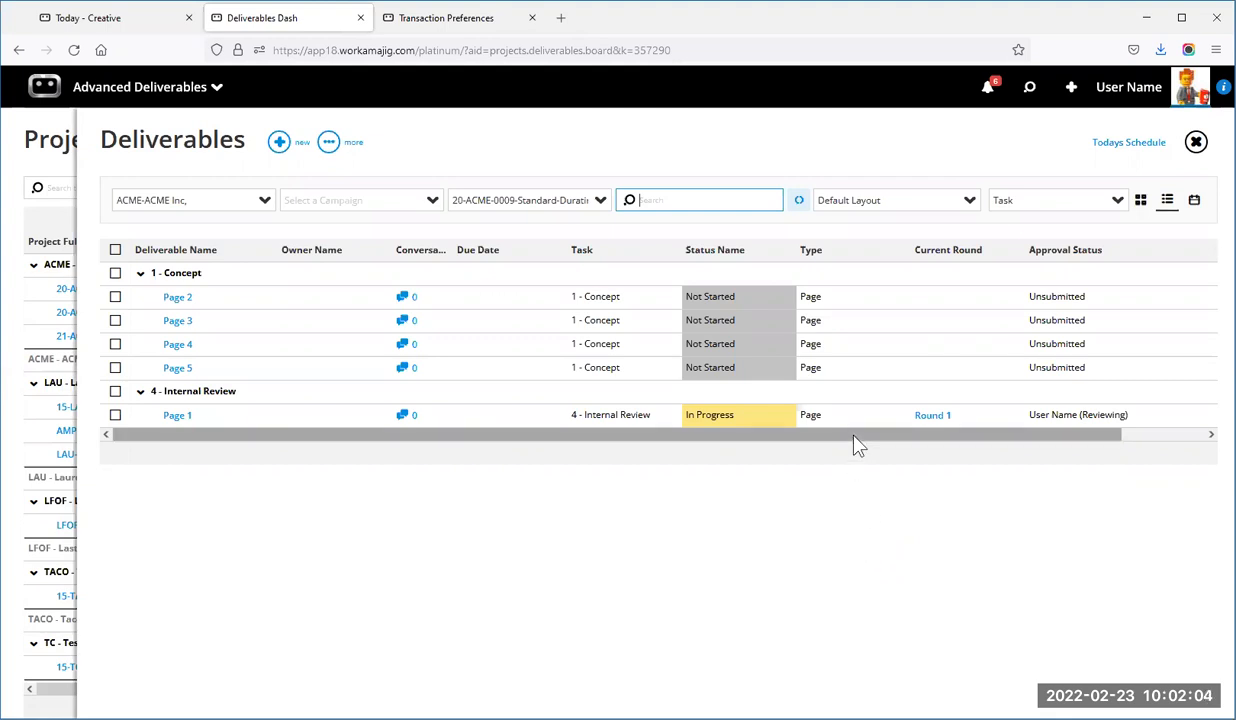
pyautogui.moveTo(857, 445)
pyautogui.mouseDown()
pyautogui.moveTo(1068, 450)
pyautogui.moveTo(850, 450)
pyautogui.mouseUp()
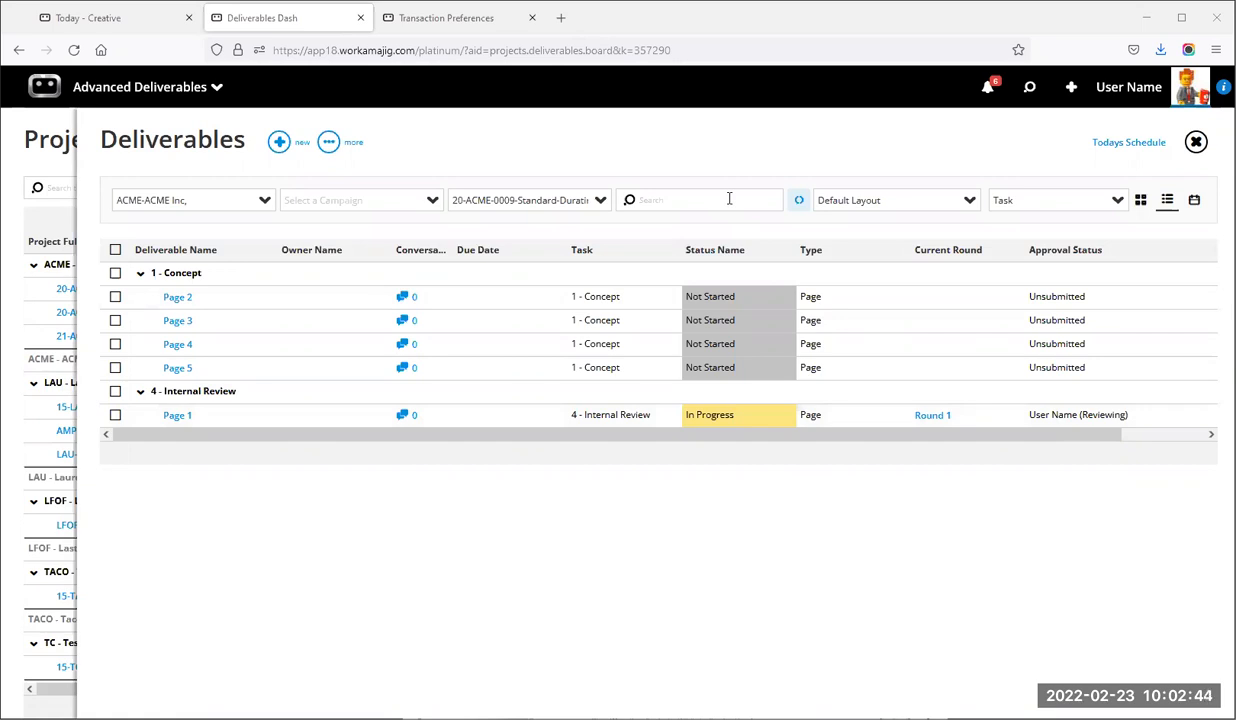
# Return to Today - Creatives and check its display options, including Open Deliverables Only and Auto Expand Tasks.
pyautogui.click(110, 18)
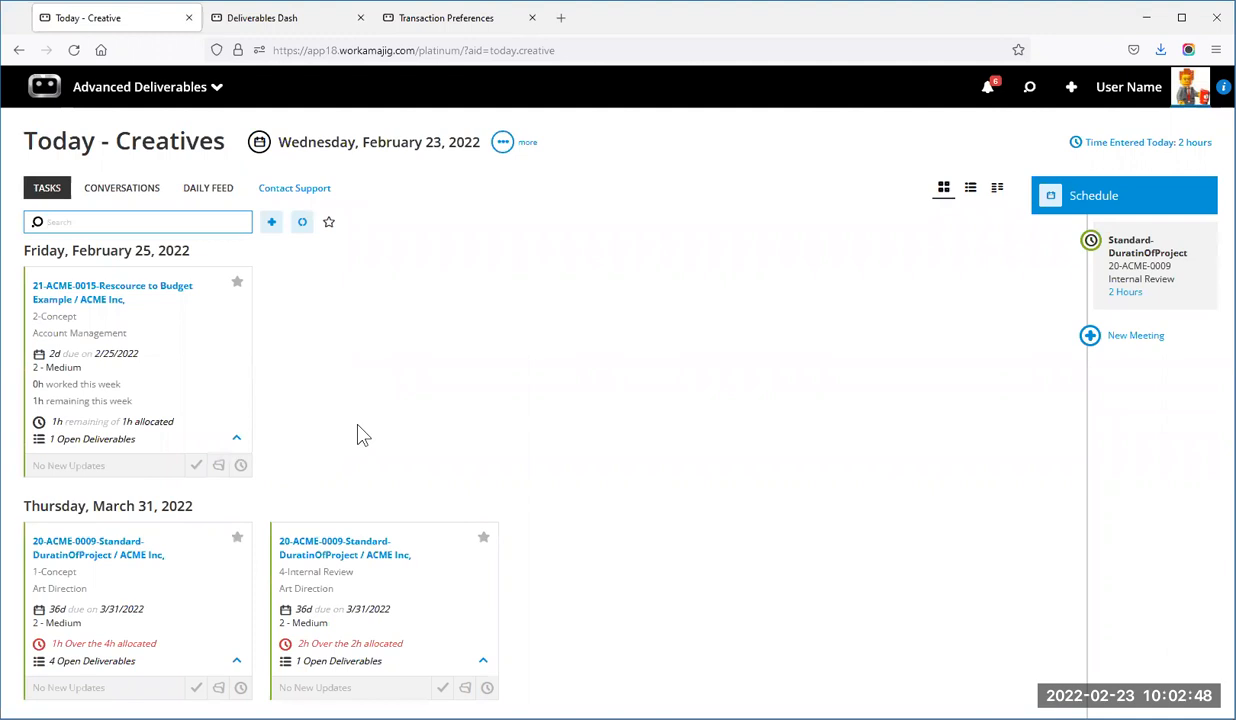
pyautogui.click(502, 142)
pyautogui.click(488, 214)
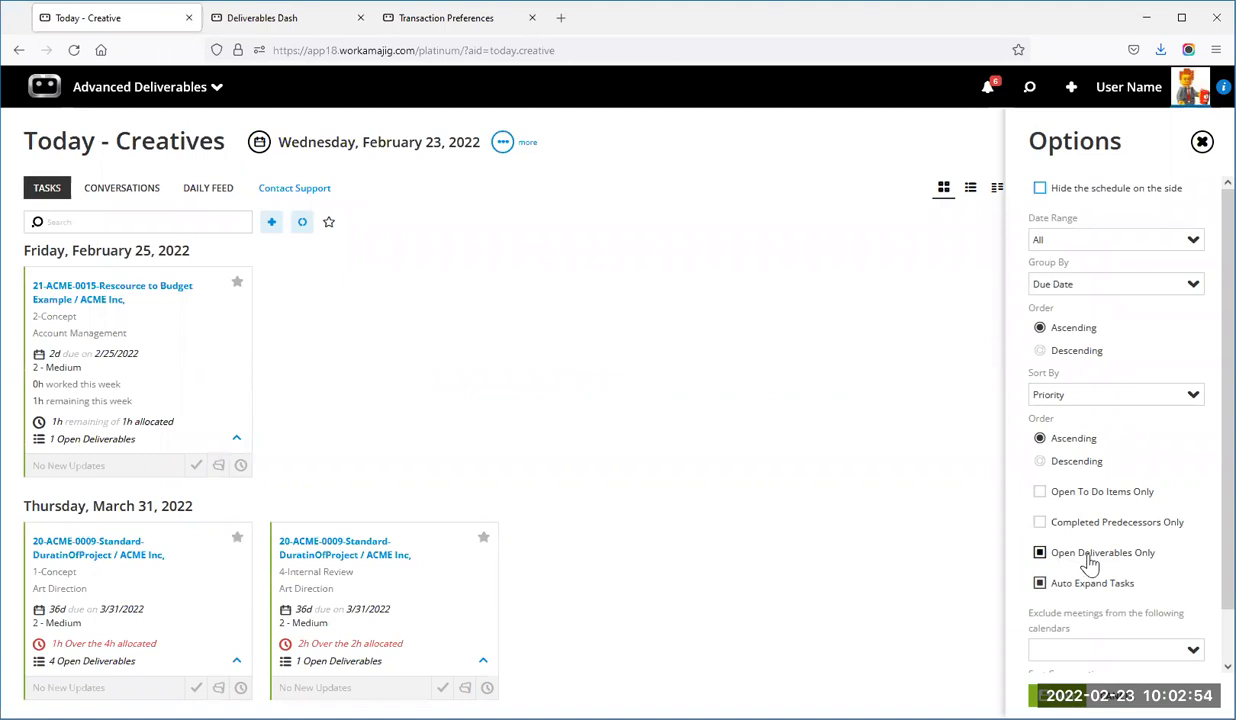
pyautogui.click(366, 388)
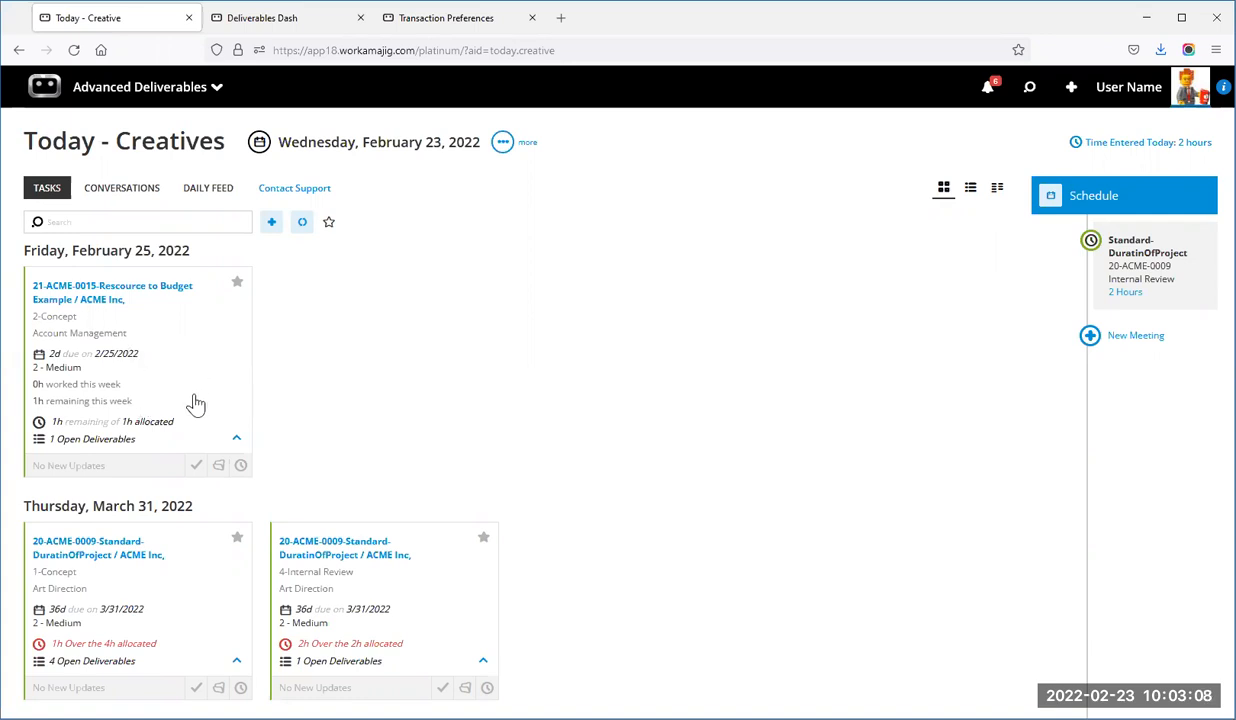
# View the schedule of 21-ACME-0015, and check the Awesome Art deliverable in its Concept assignment.
pyautogui.click(219, 466)
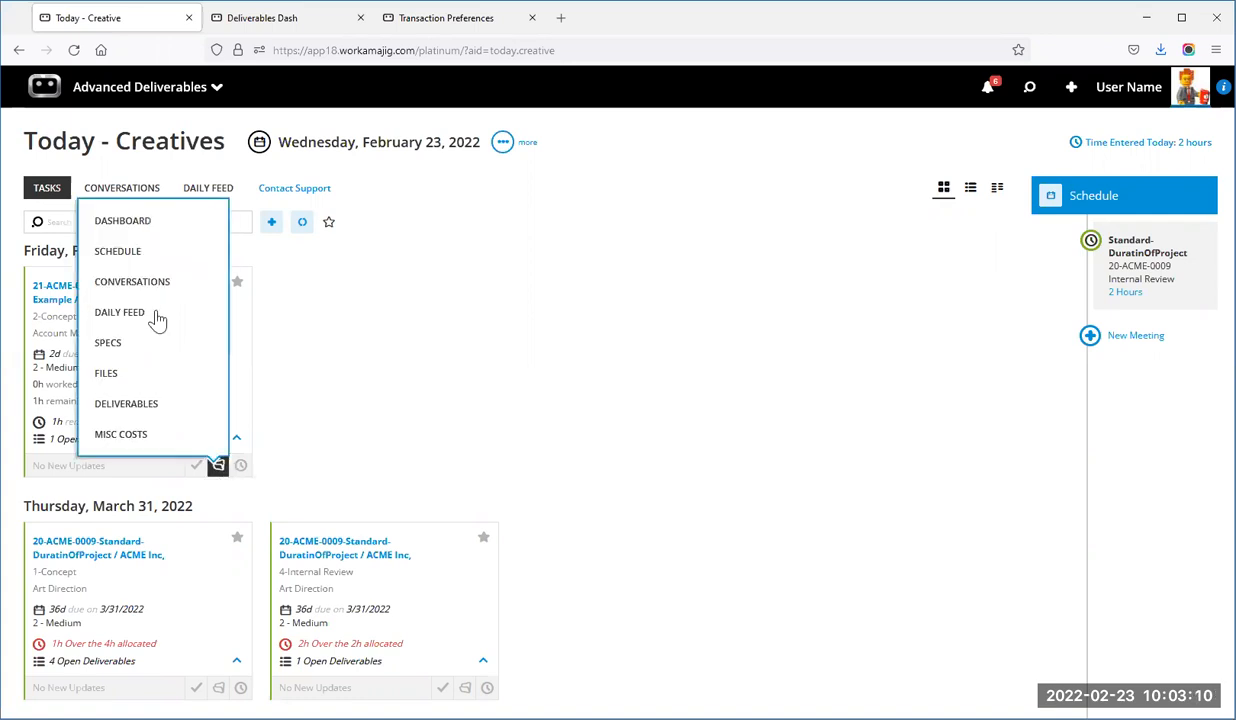
pyautogui.click(155, 264)
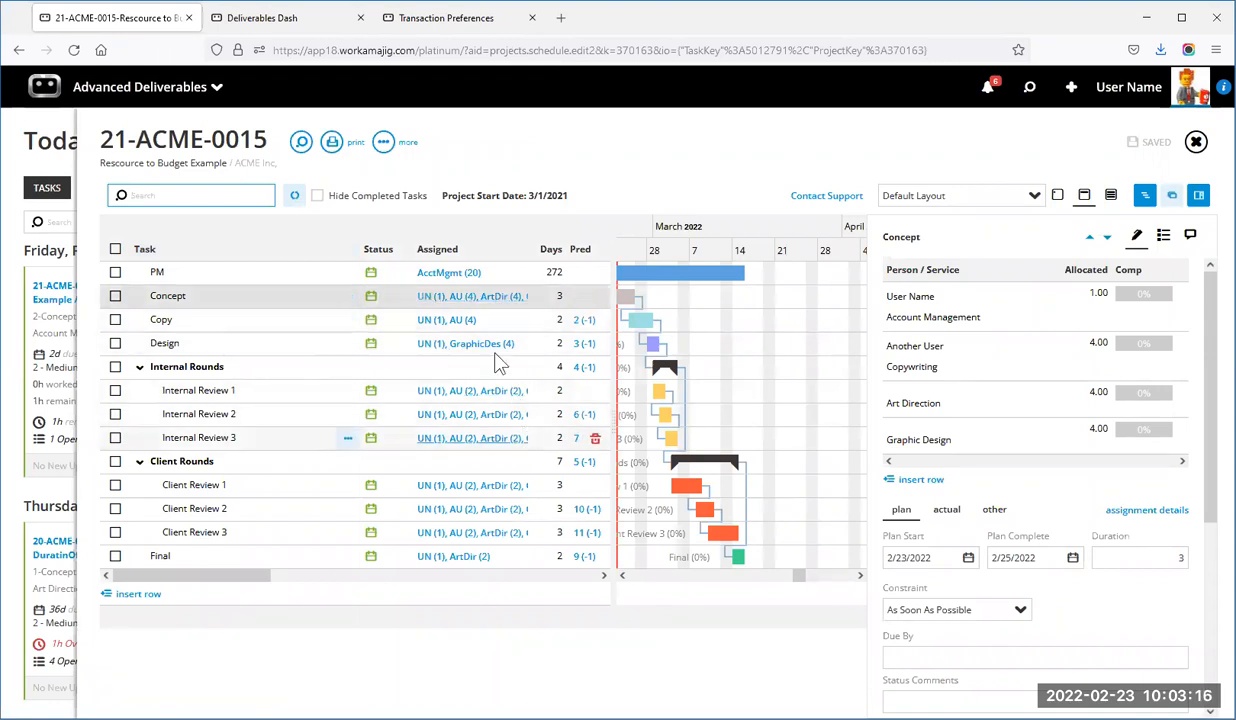
pyautogui.click(1196, 142)
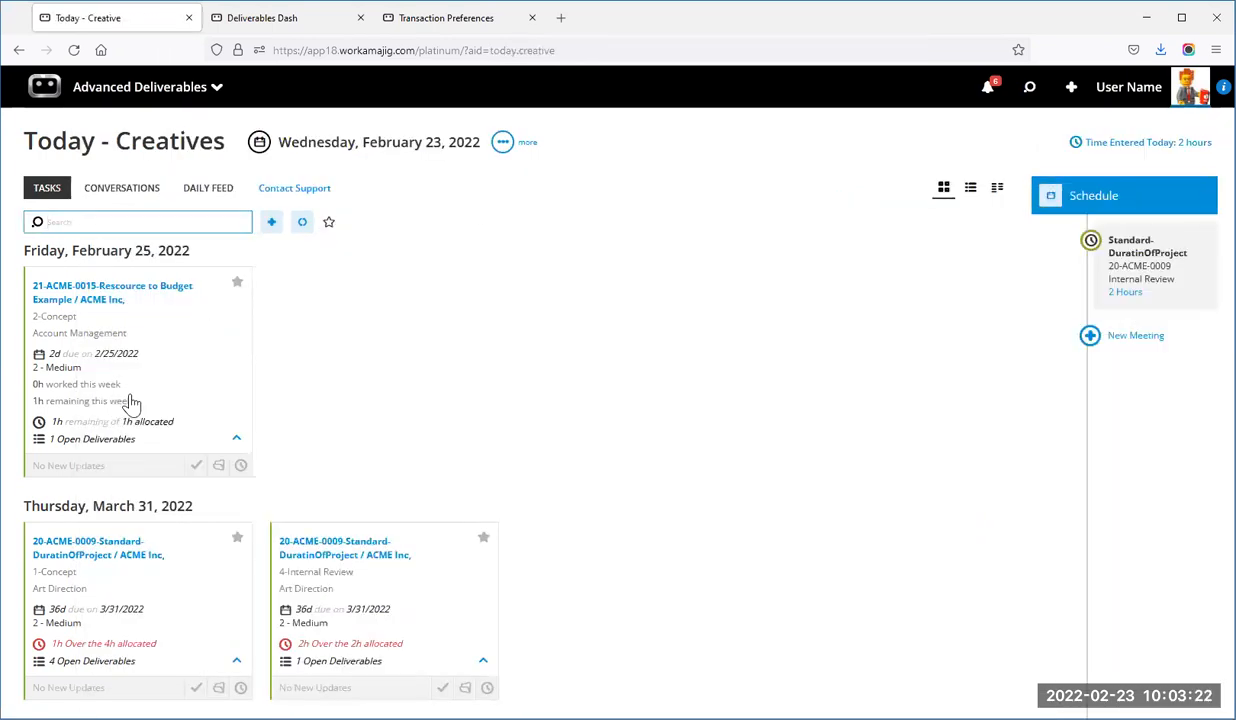
pyautogui.click(139, 408)
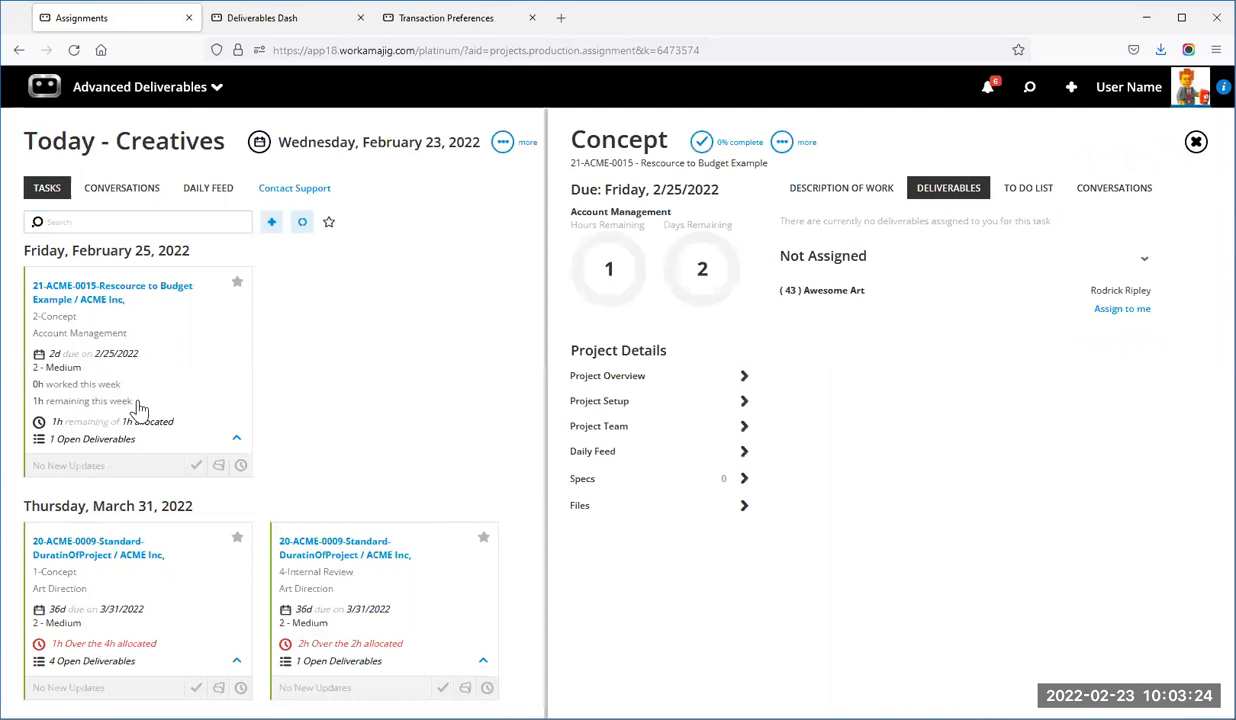
pyautogui.click(823, 293)
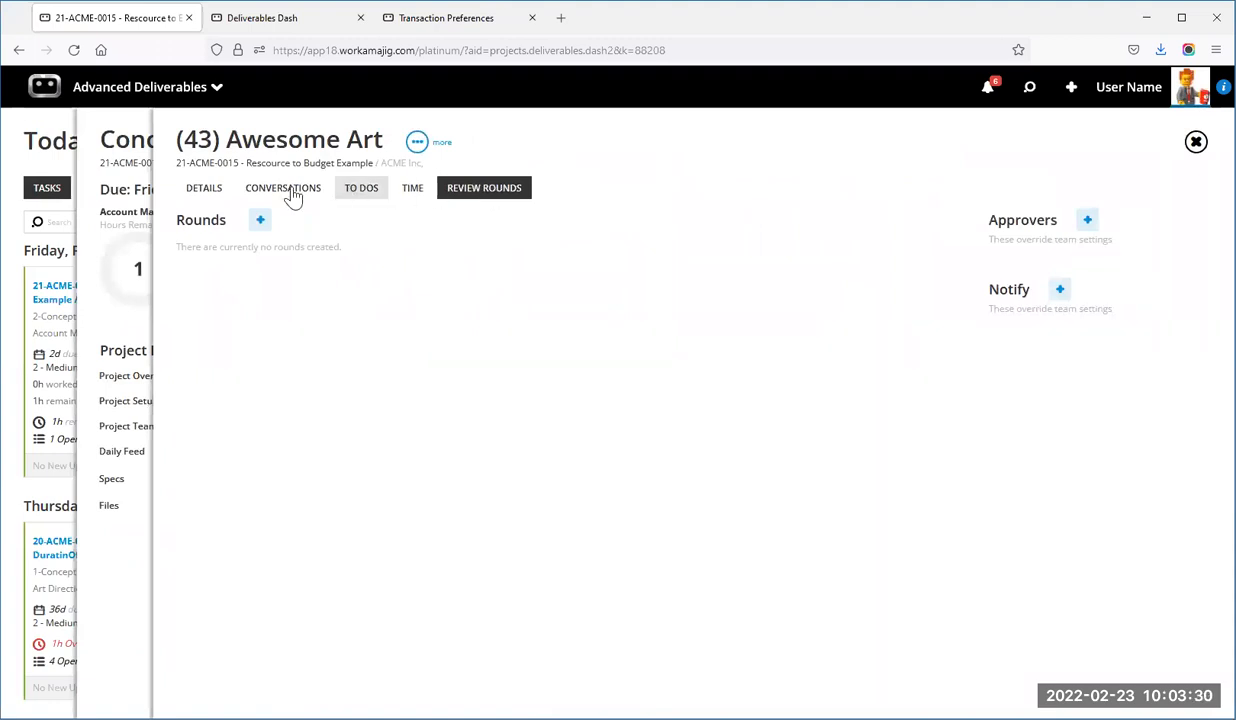
pyautogui.click(1193, 142)
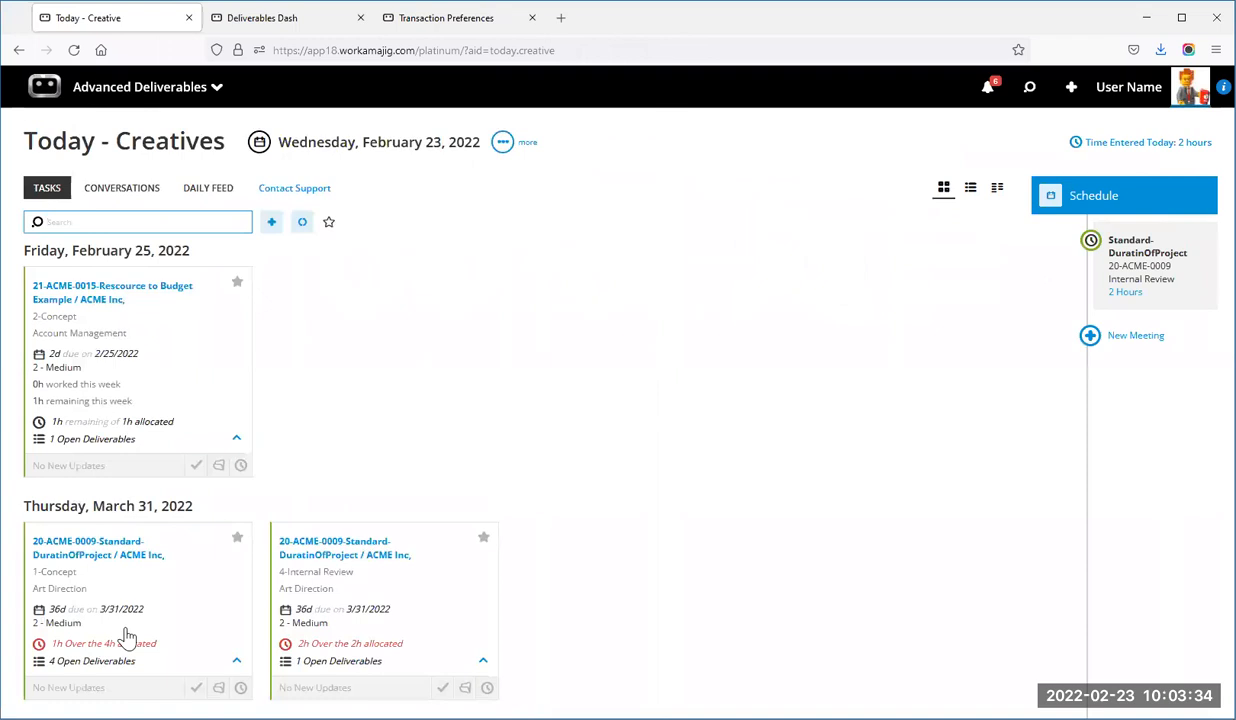
# Examine the schedule of 20-ACME-0009 from its Concept task, including assignments and plan dates, and return to the Today page.
pyautogui.click(219, 687)
pyautogui.click(160, 472)
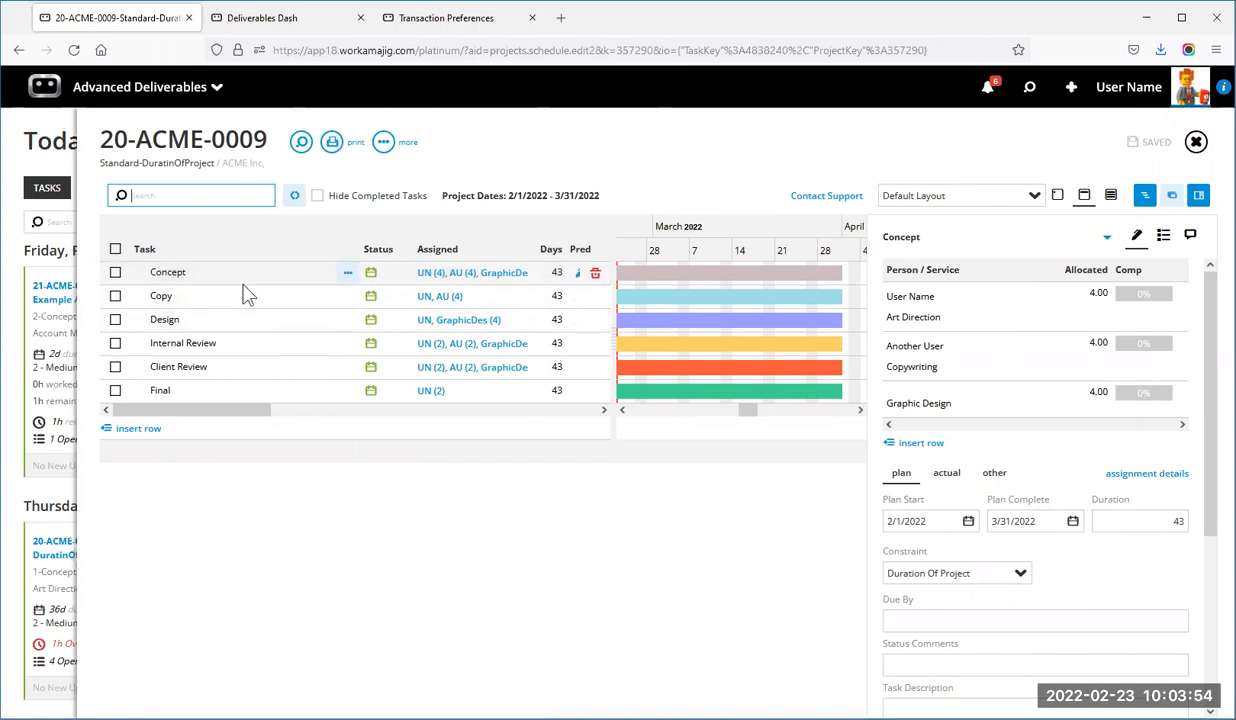
pyautogui.click(1196, 145)
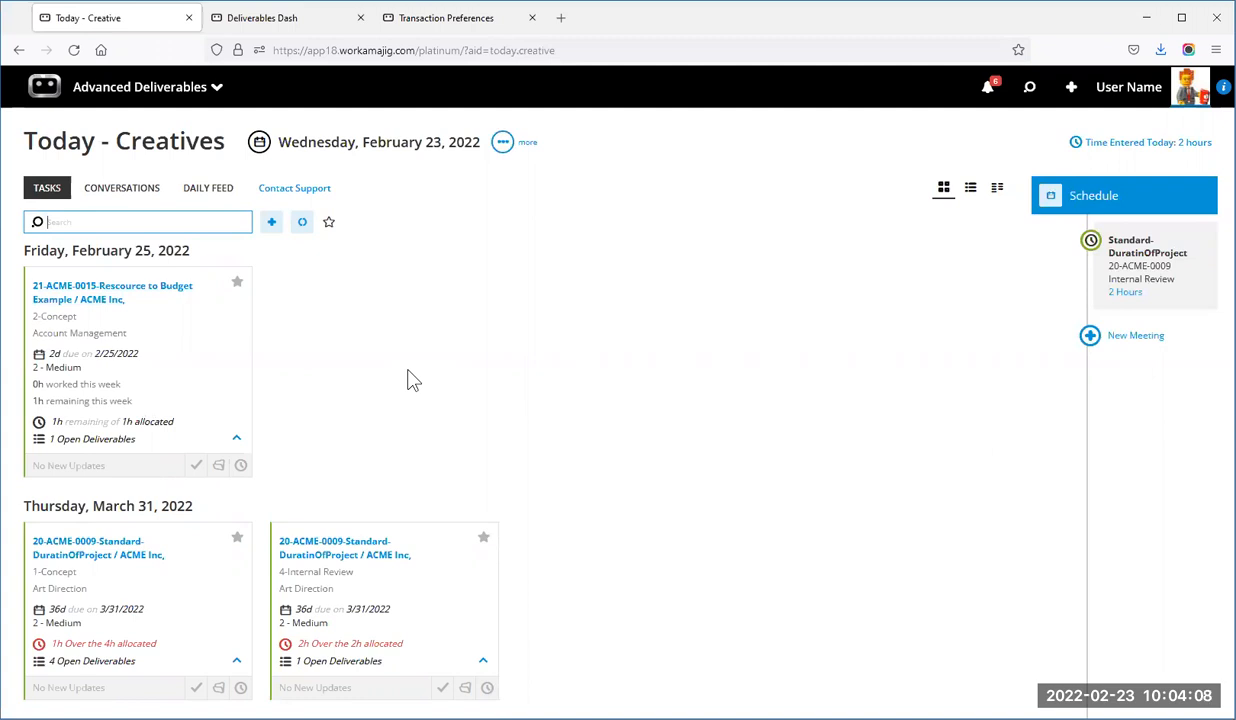
pyautogui.click(218, 688)
pyautogui.click(168, 466)
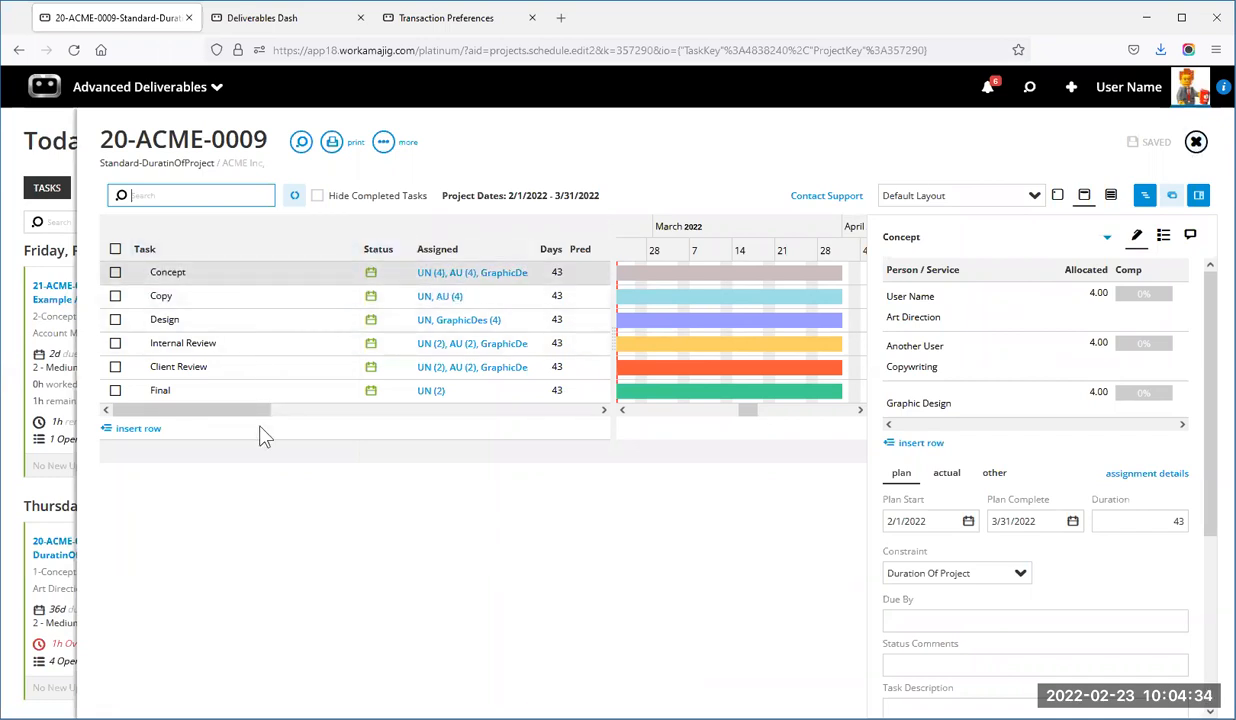
pyautogui.click(1196, 143)
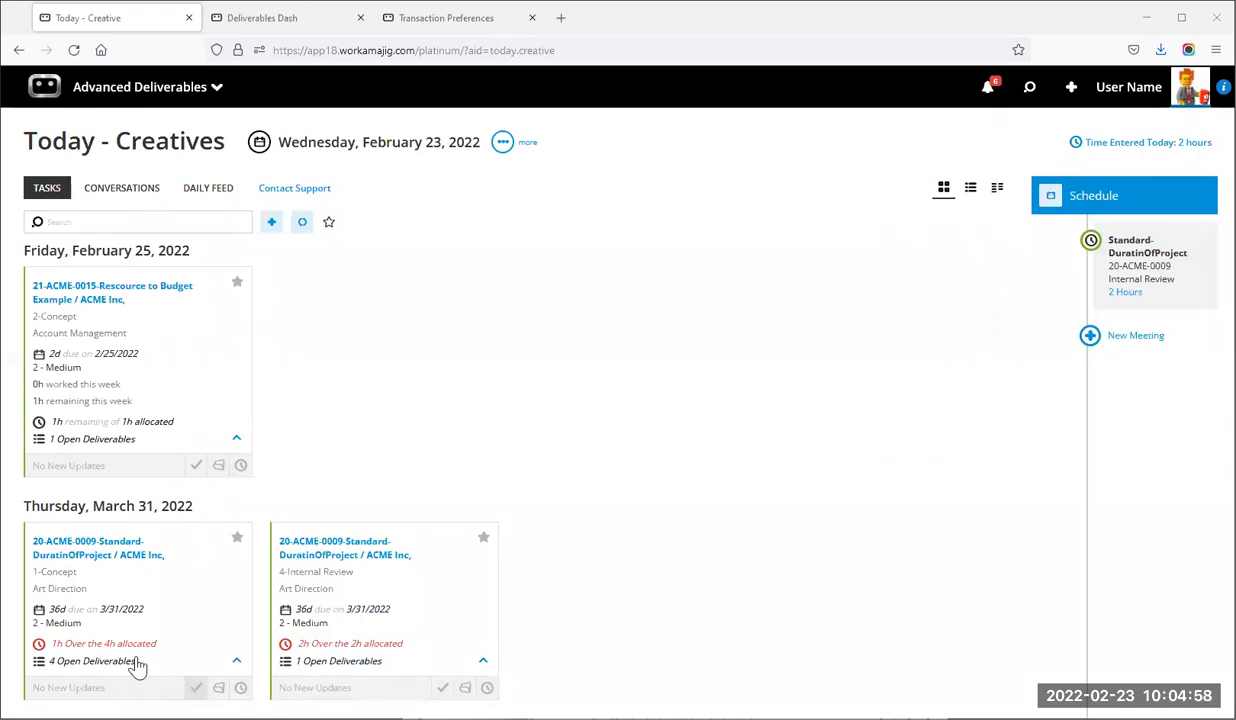
# Check the conversations and unassigned deliverables of 20-ACME-0009's Concept assignment.
pyautogui.click(157, 624)
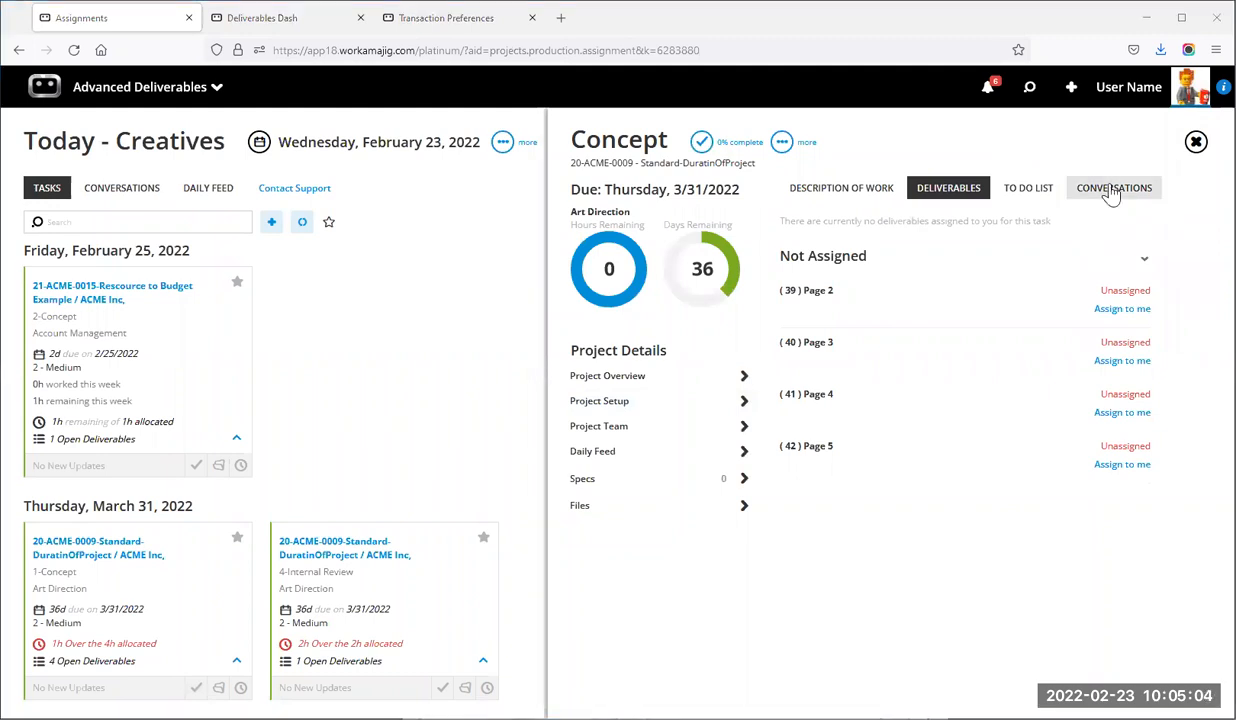
pyautogui.click(1072, 190)
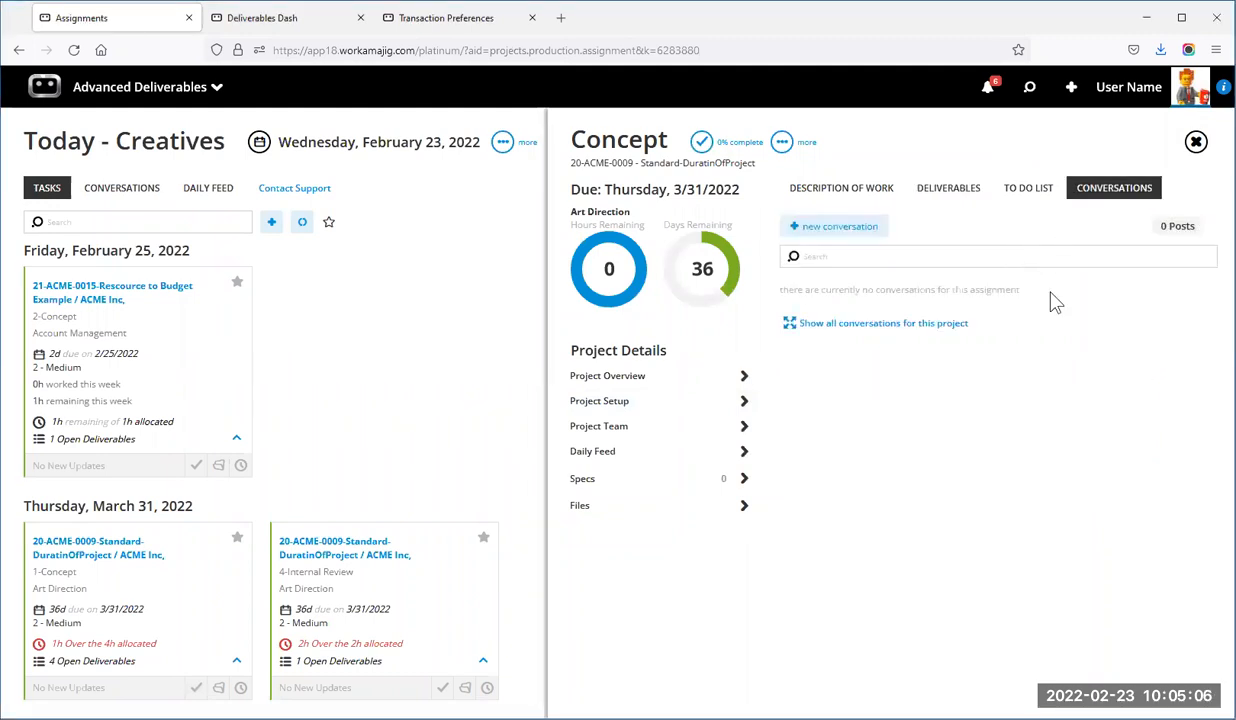
pyautogui.click(970, 198)
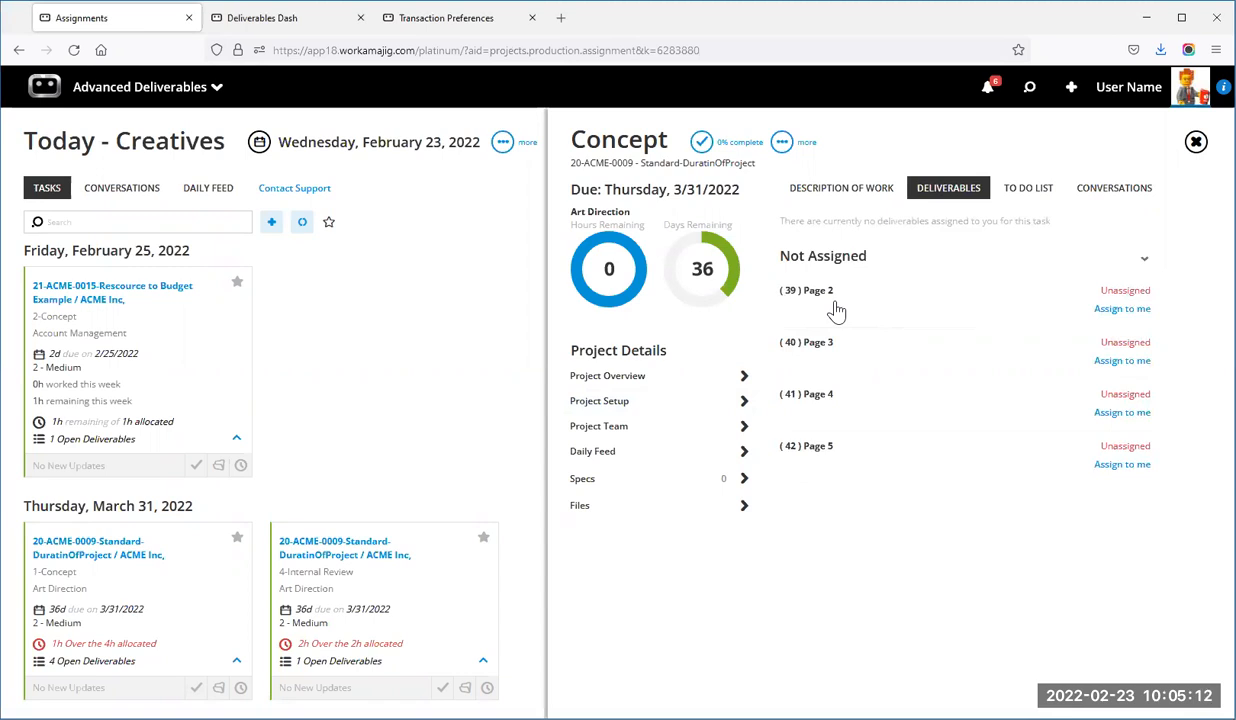
# Open Page 1 from 20-ACME-0009's Internal Review assignment and check its review rounds, time entries, to dos and conversations.
pyautogui.click(332, 615)
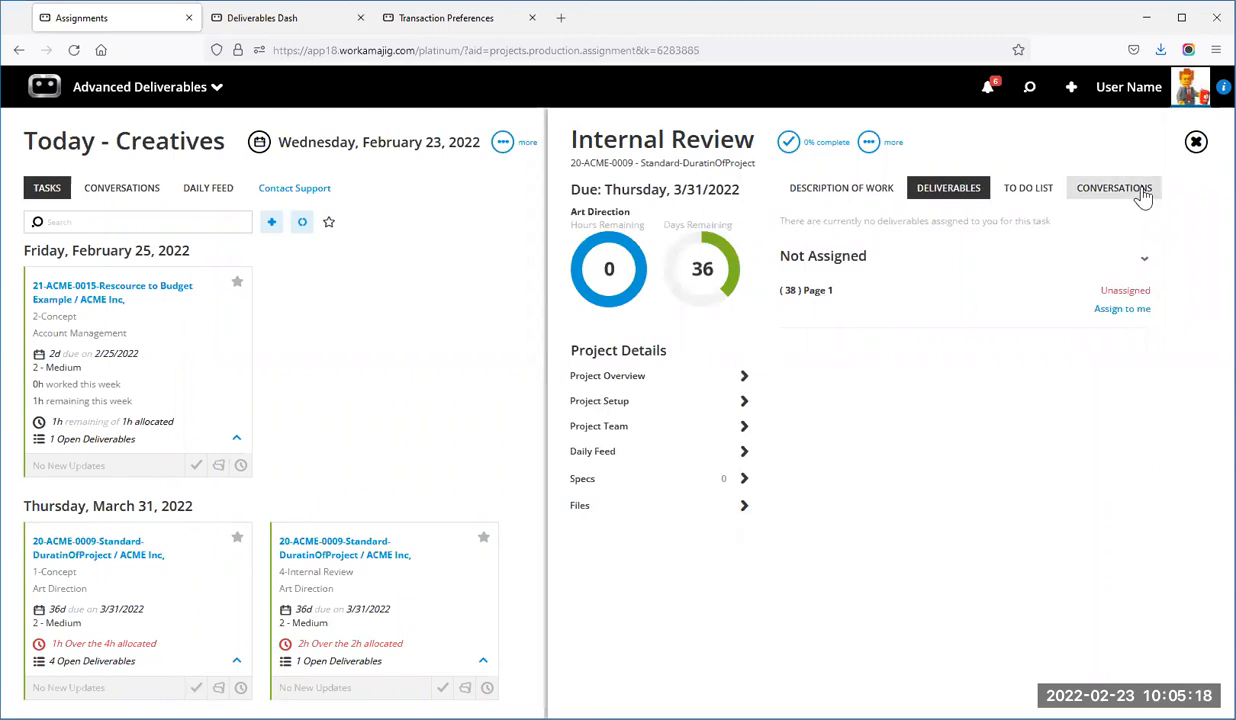
pyautogui.click(818, 293)
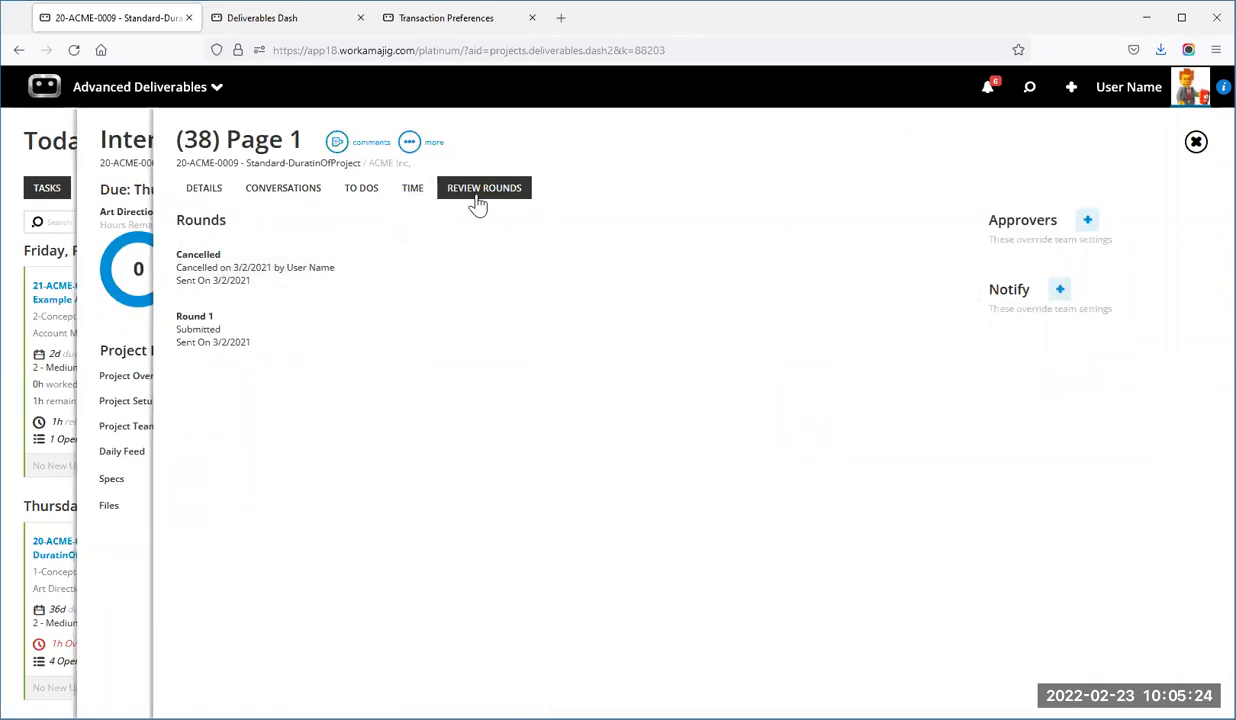
pyautogui.click(401, 194)
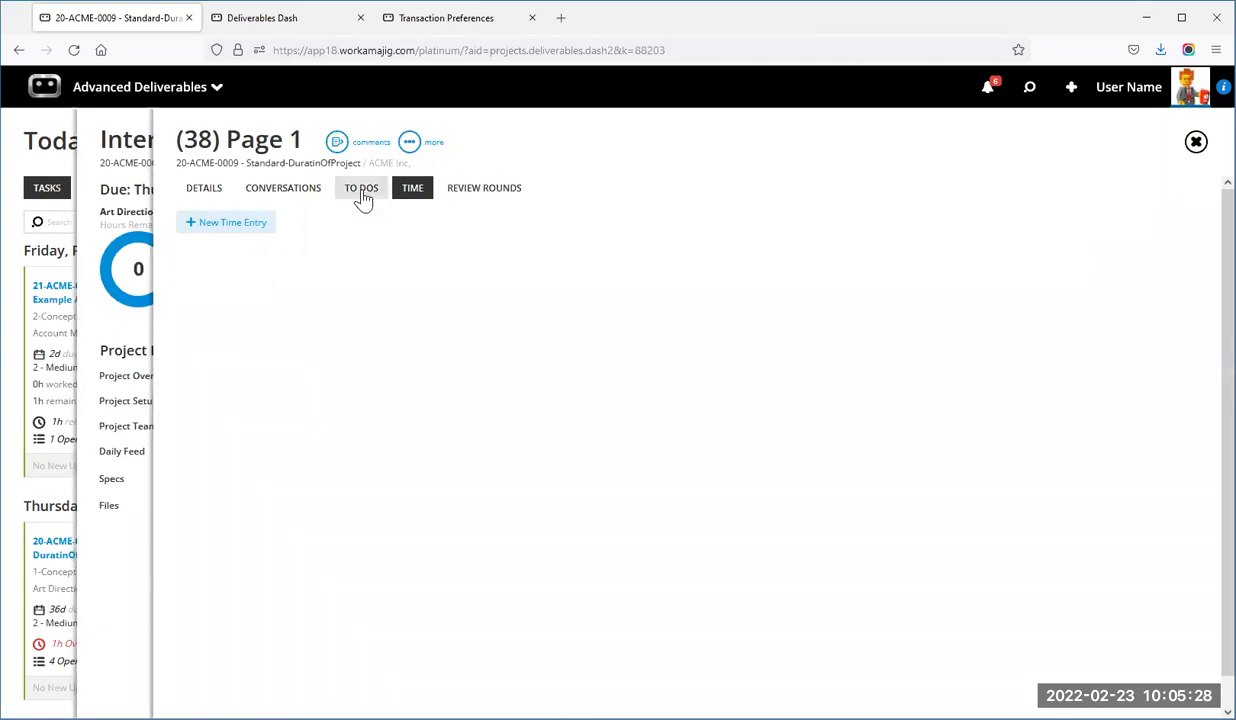
pyautogui.click(348, 197)
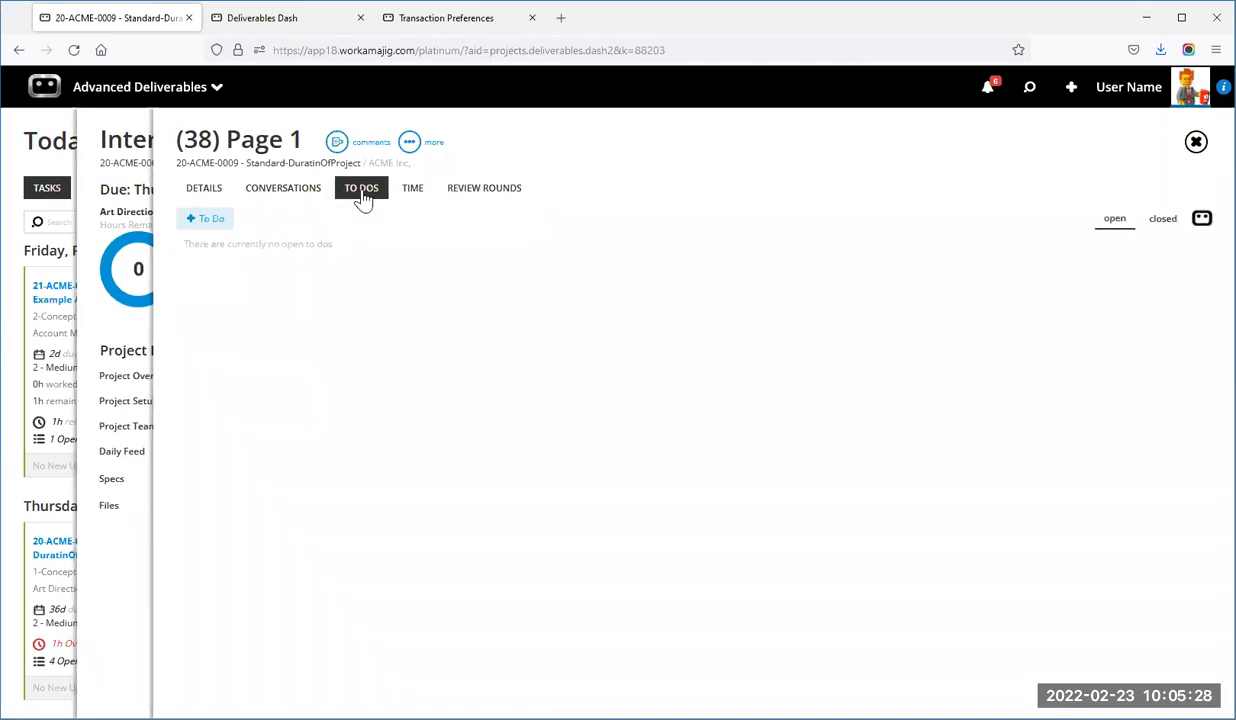
pyautogui.click(280, 195)
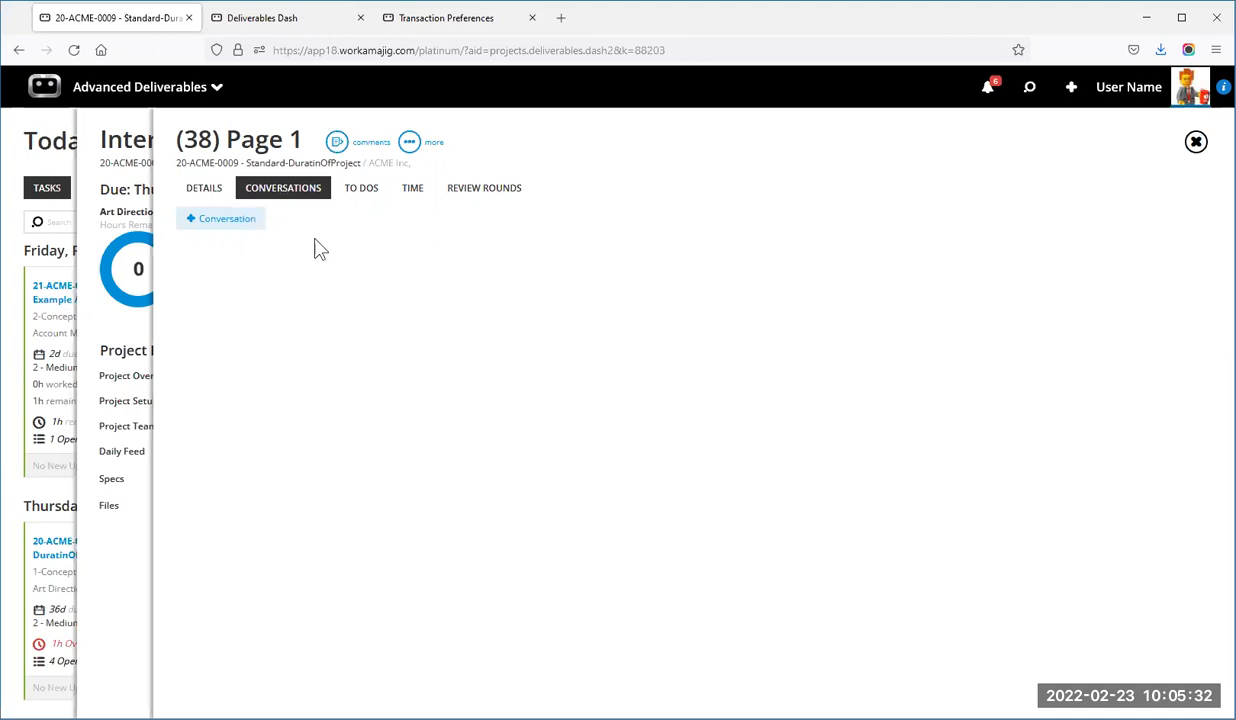
# View the new conversation form for Page 1, discard the unsaved post, and return to the Internal Review assignment.
pyautogui.click(240, 228)
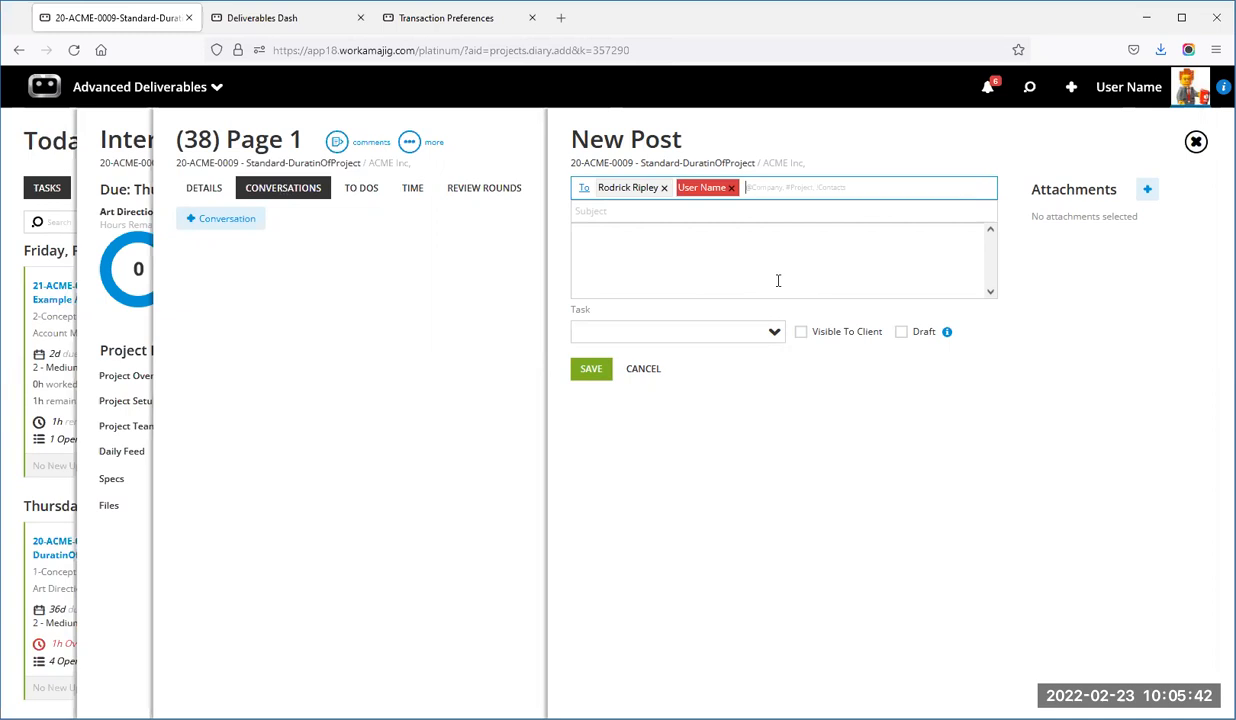
pyautogui.click(1196, 142)
pyautogui.click(1123, 89)
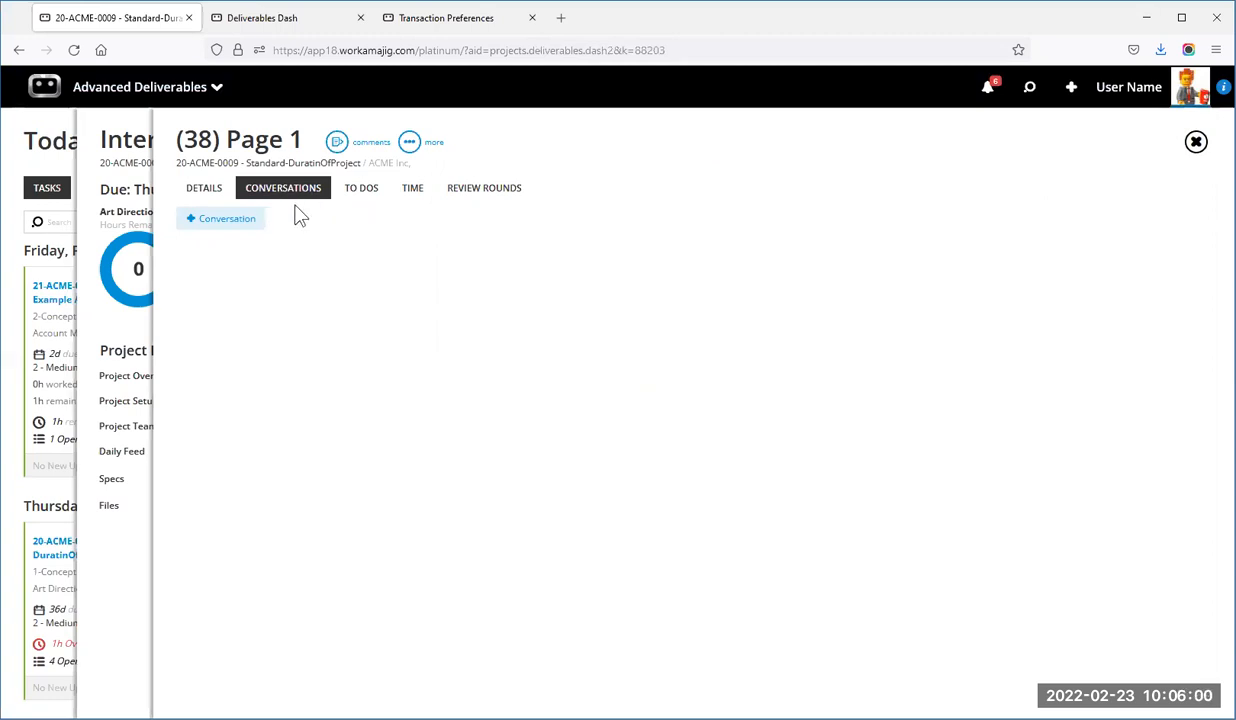
pyautogui.click(237, 228)
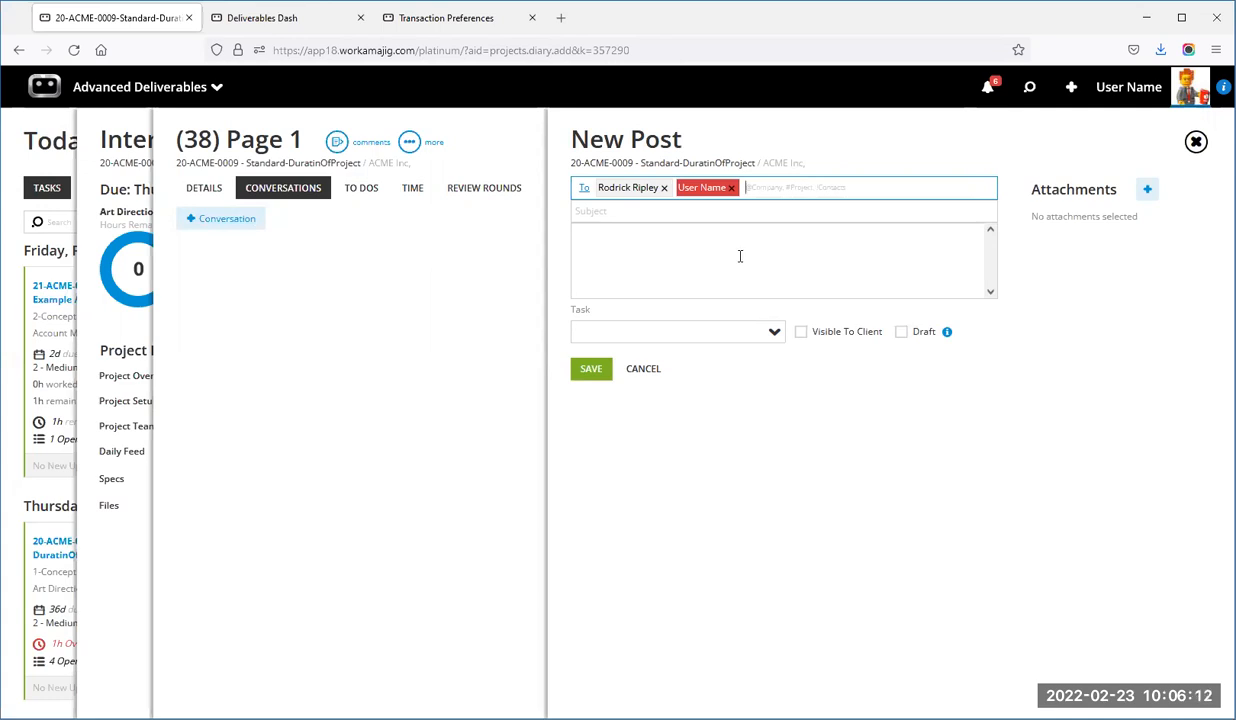
pyautogui.click(1196, 143)
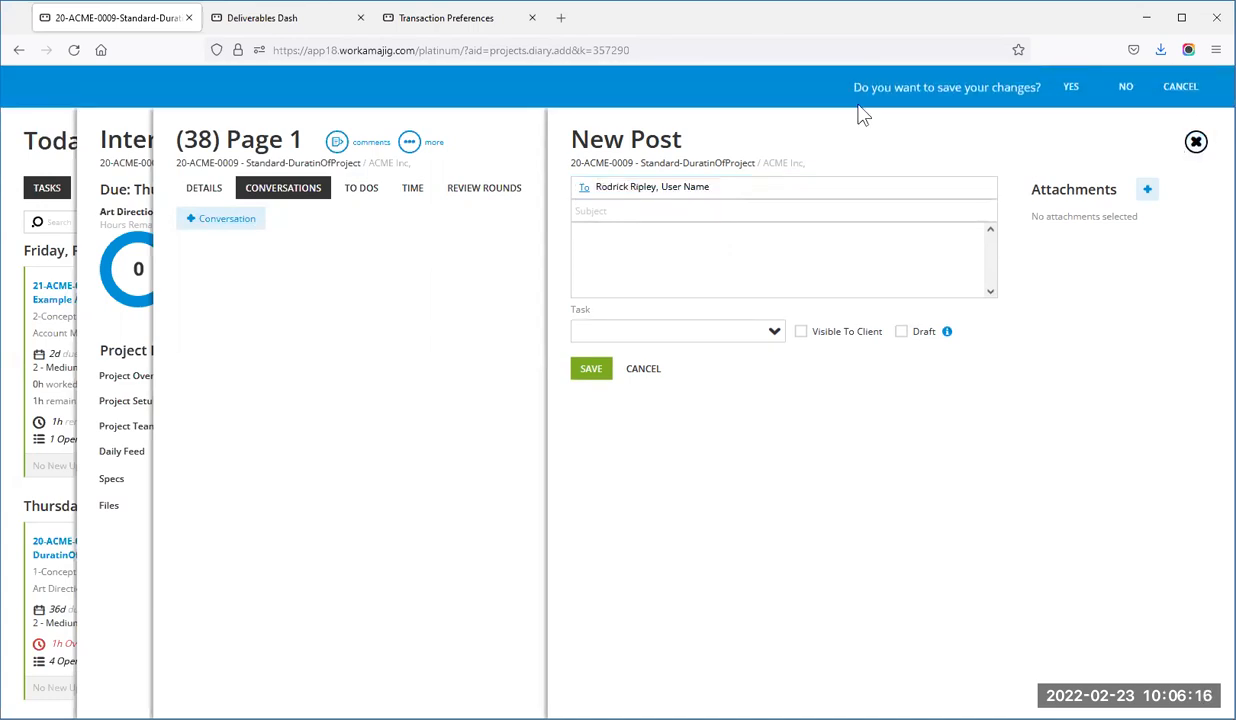
pyautogui.click(1124, 90)
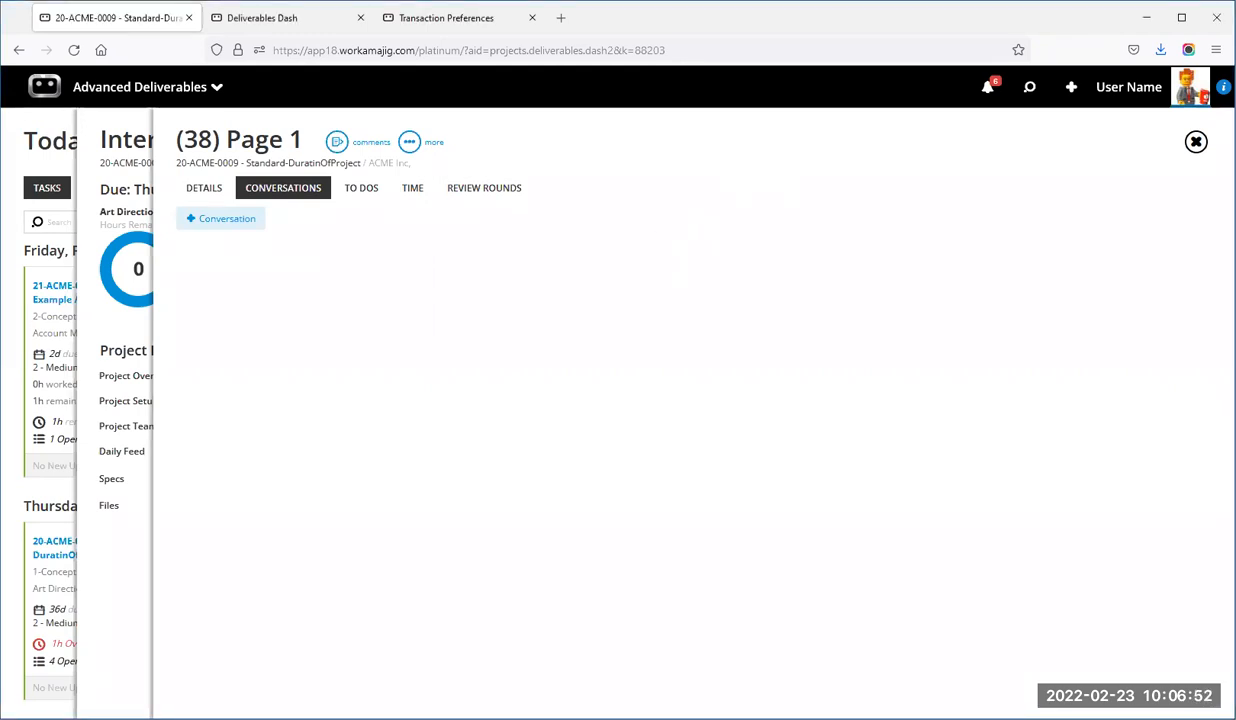
pyautogui.click(1194, 144)
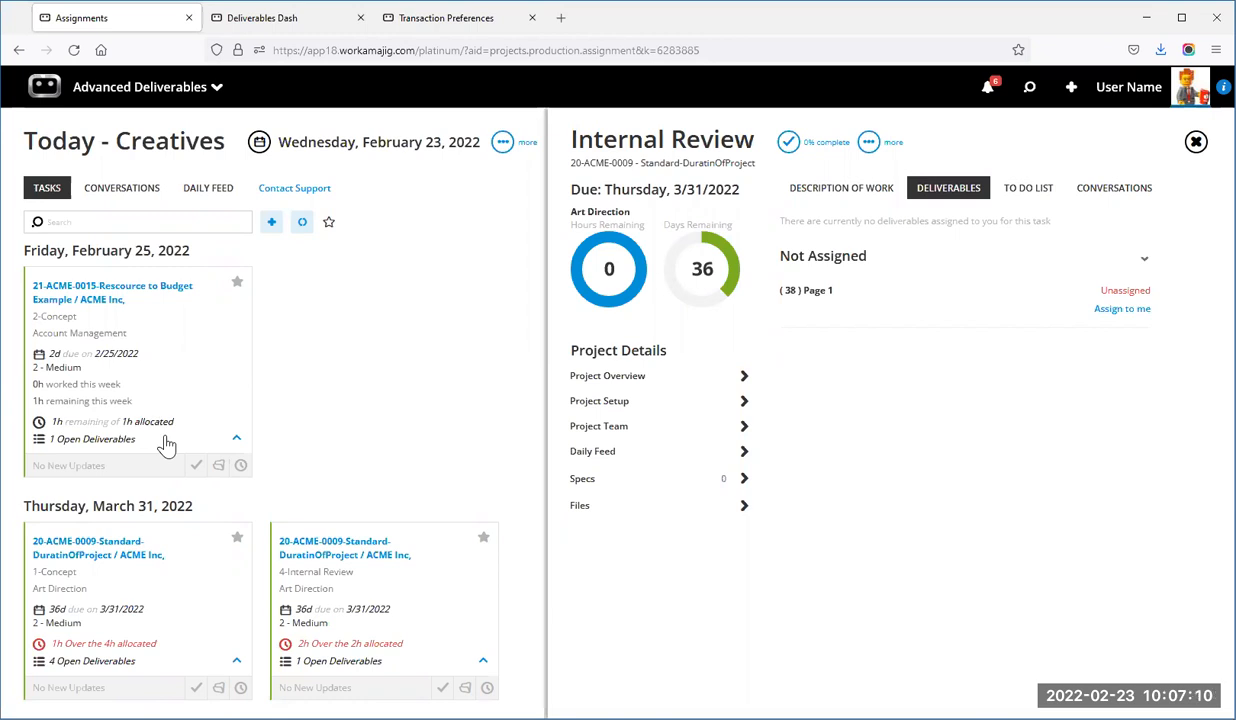
# View 20-ACME-0009's deliverables from its Concept task, and check the conversations of Page 1 and Page 5.
pyautogui.click(218, 695)
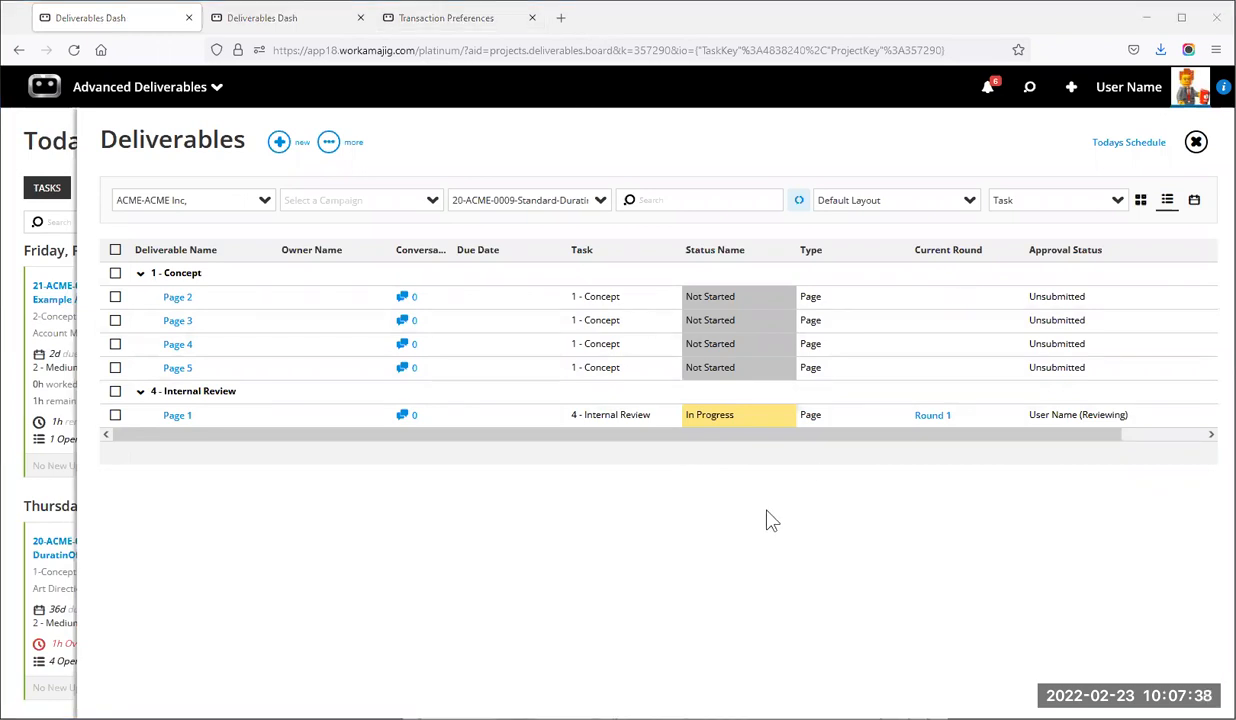
pyautogui.click(403, 418)
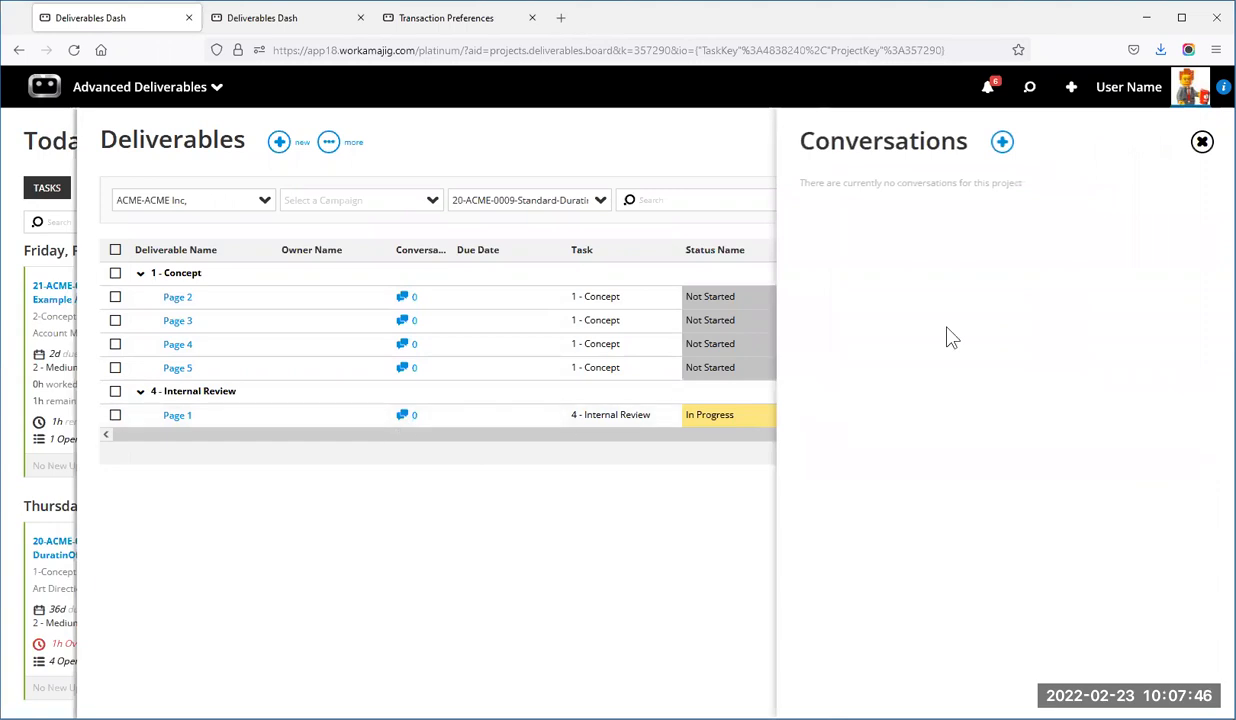
pyautogui.click(408, 369)
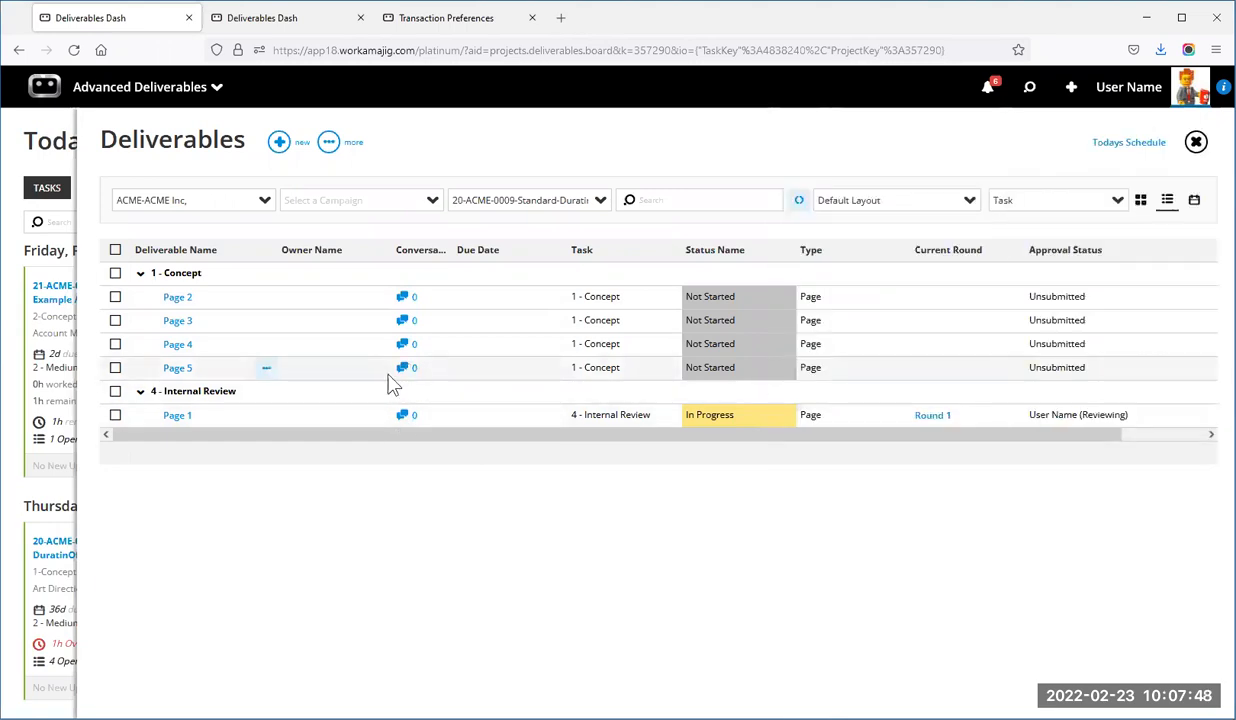
pyautogui.click(404, 367)
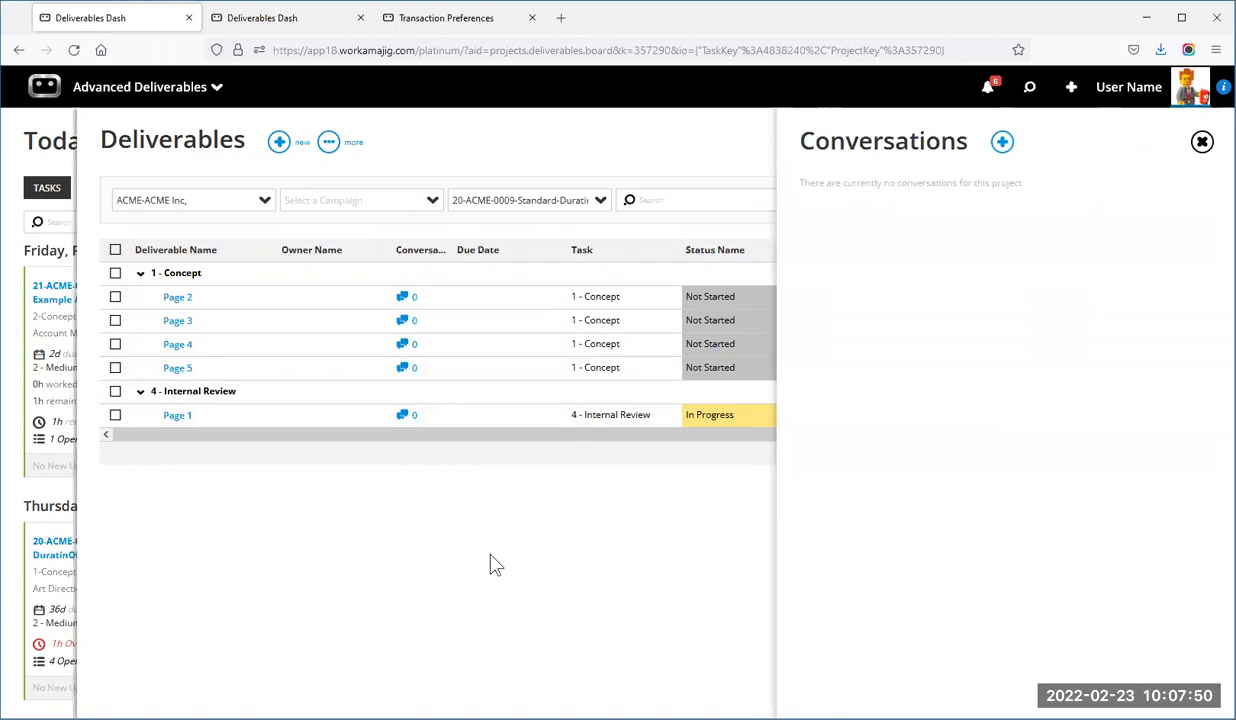
pyautogui.click(579, 519)
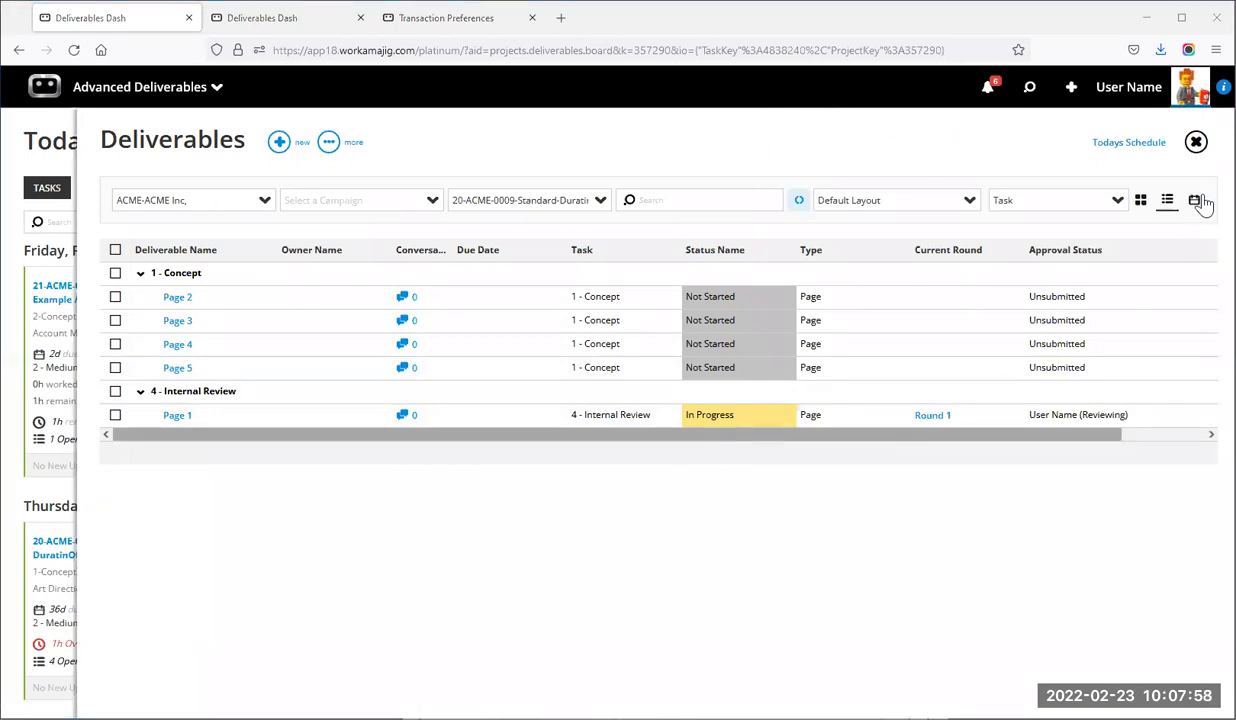
# View the deliverables as a board by task and by status, and check the open to dos in the list view.
pyautogui.click(1140, 203)
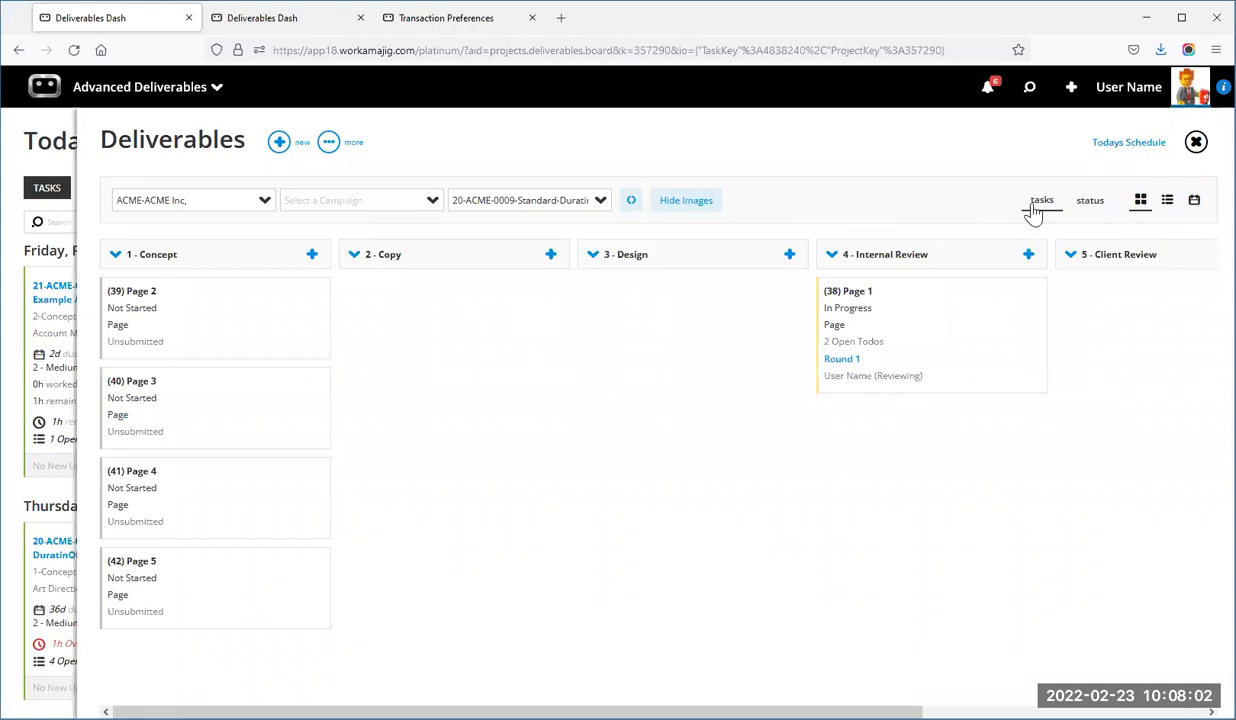
pyautogui.click(1090, 201)
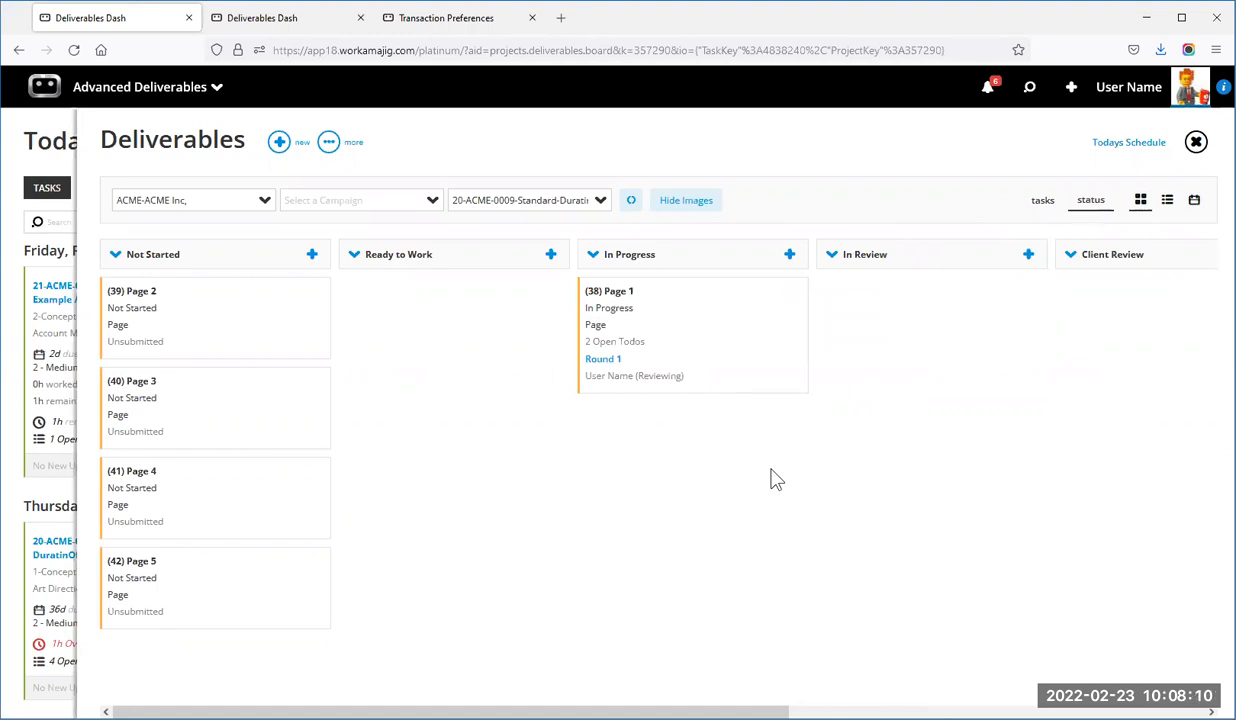
pyautogui.click(1166, 201)
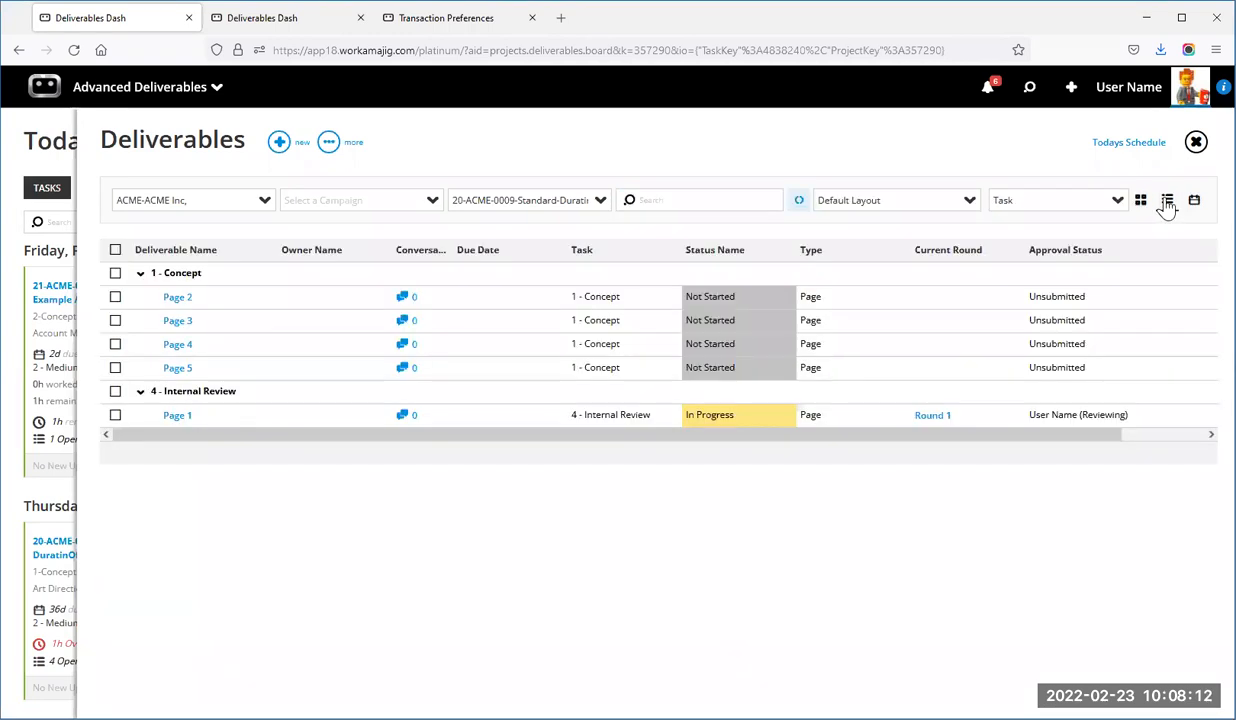
pyautogui.moveTo(1069, 435); pyautogui.dragTo(1157, 455)
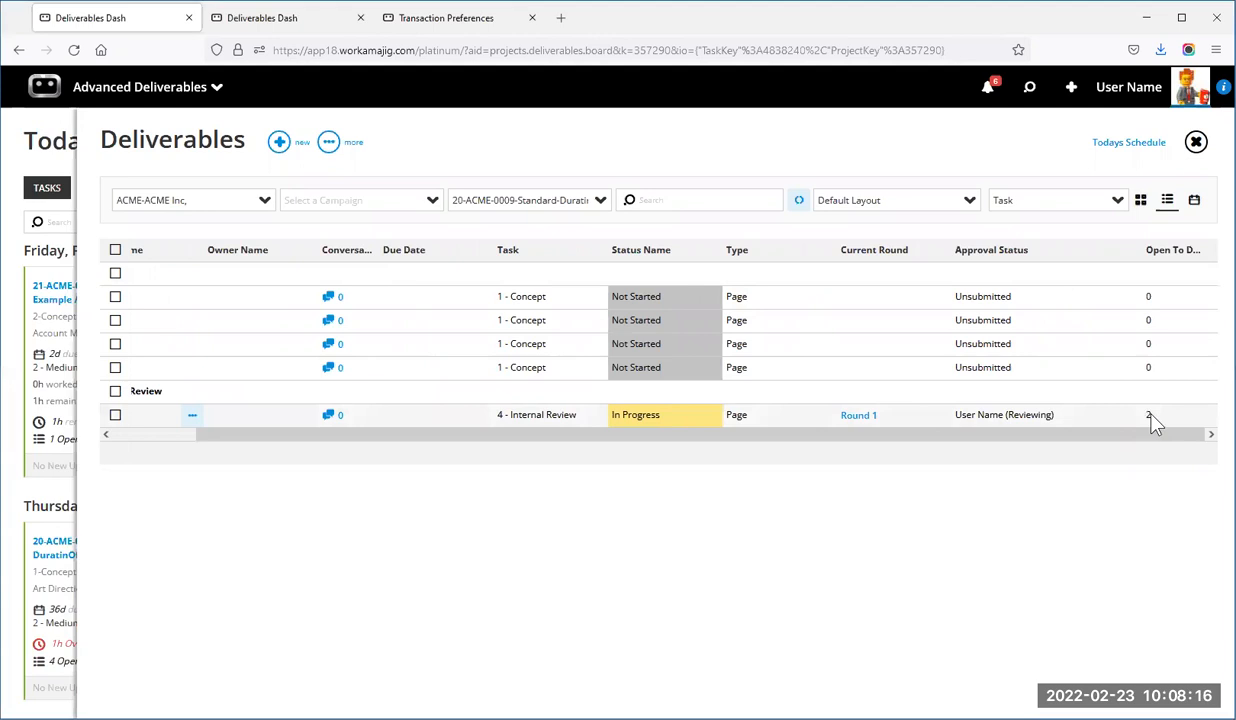
pyautogui.moveTo(355, 445); pyautogui.dragTo(265, 441)
# Open Page 1 to check its to dos, and view the details of review Round 1.
pyautogui.click(180, 416)
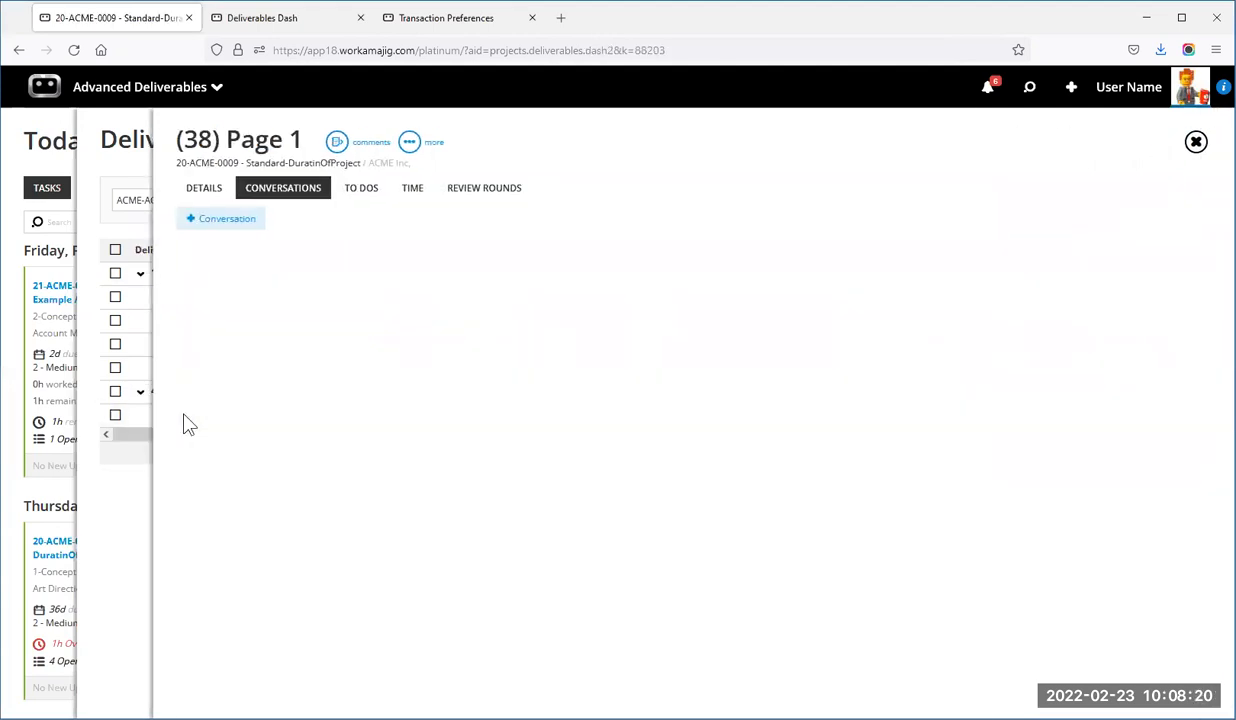
pyautogui.click(360, 199)
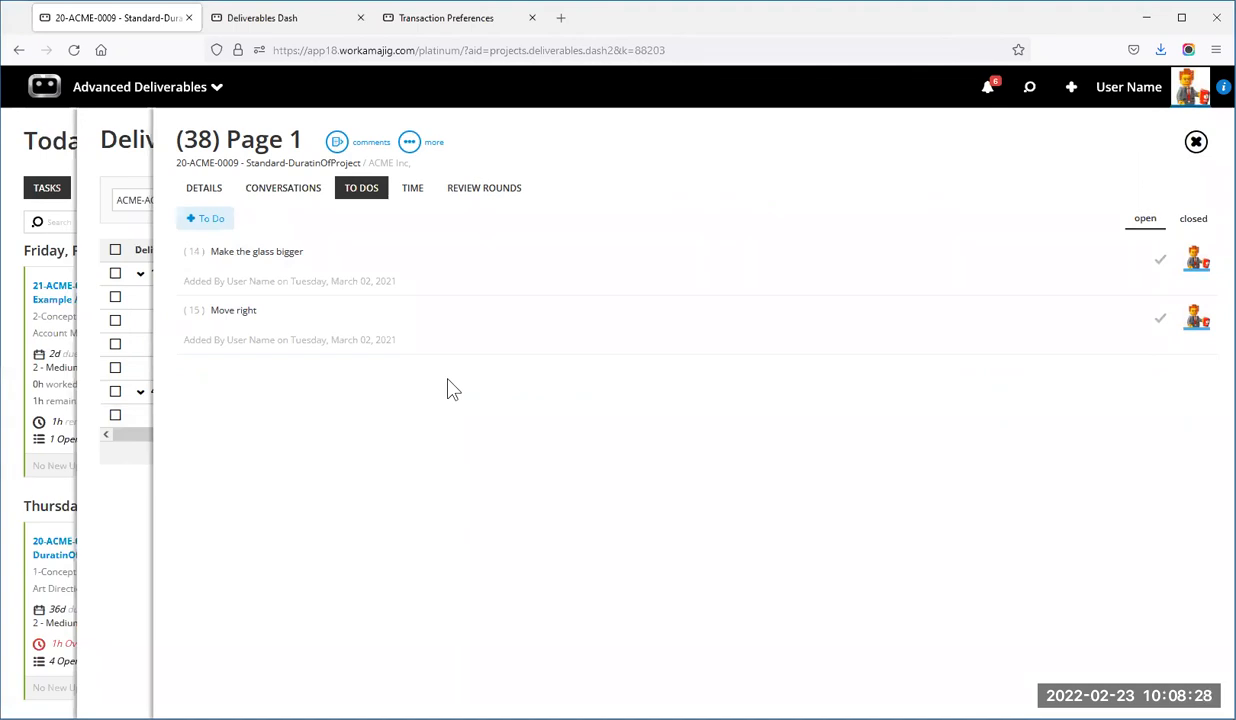
pyautogui.click(494, 199)
pyautogui.click(270, 325)
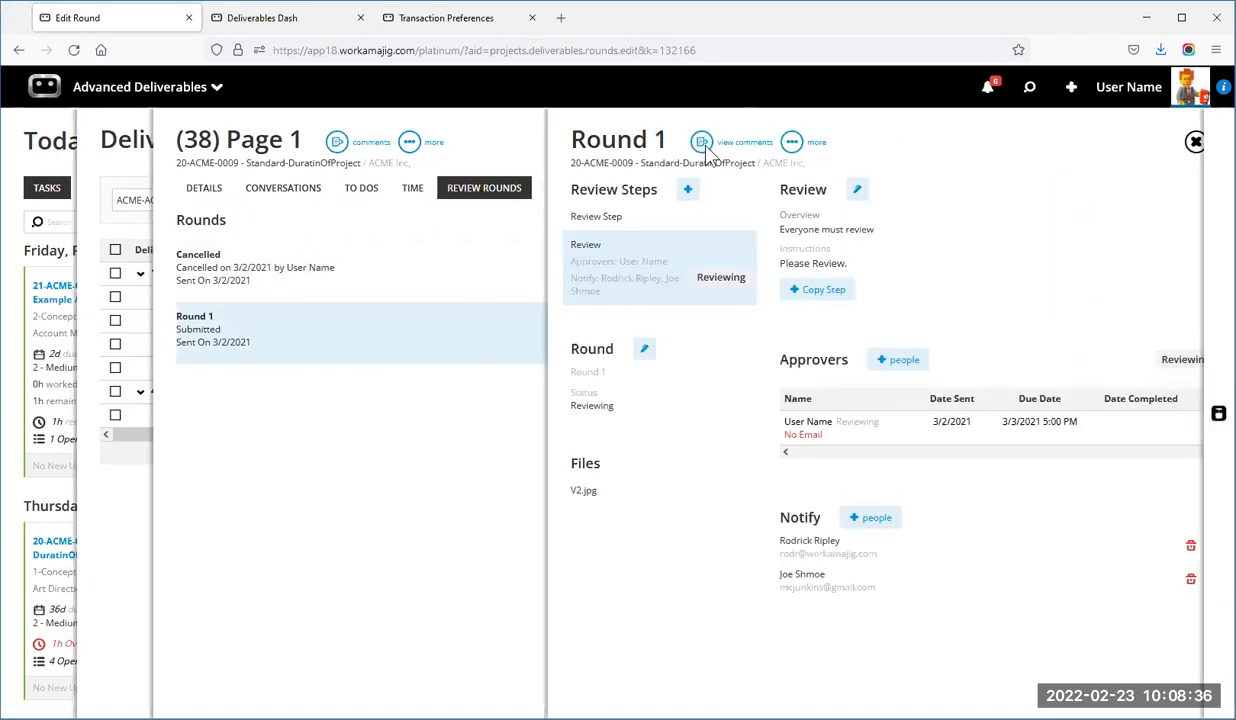
# Create a follow-up to do from Round 1's "Please move right" comment on the existing 4-Internal Review task, and return to the Today page.
pyautogui.click(705, 148)
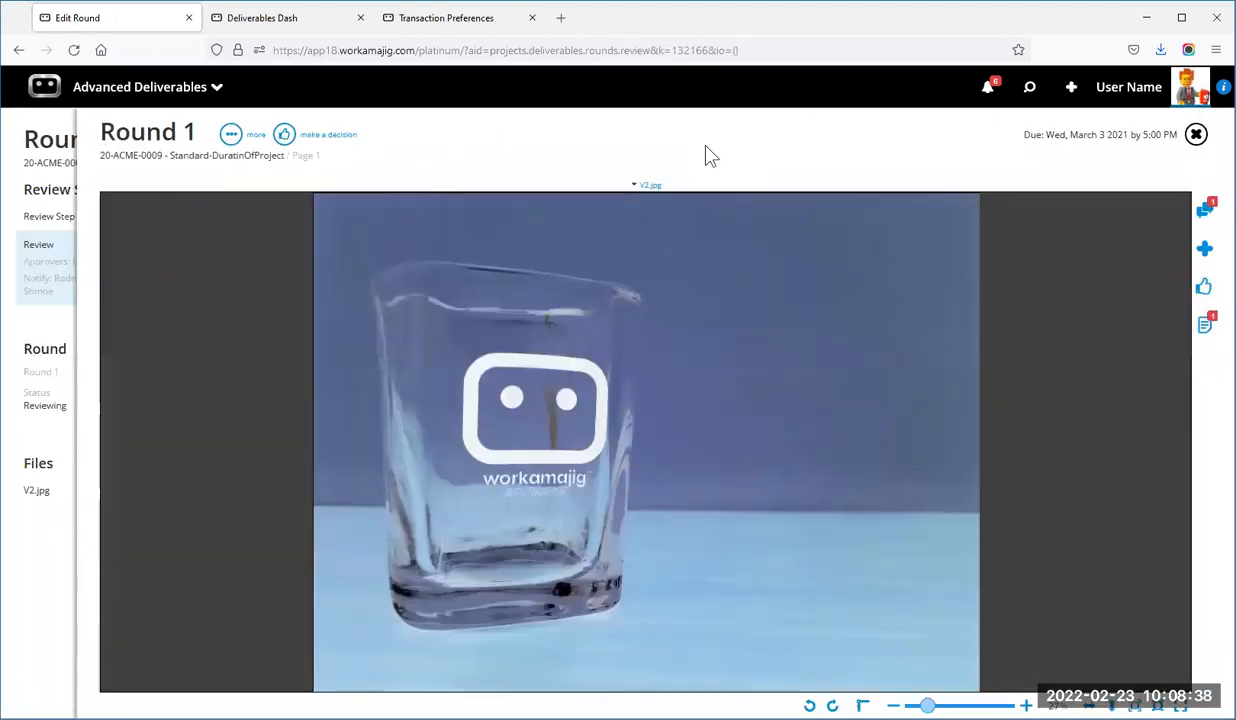
pyautogui.click(1204, 208)
pyautogui.click(1042, 291)
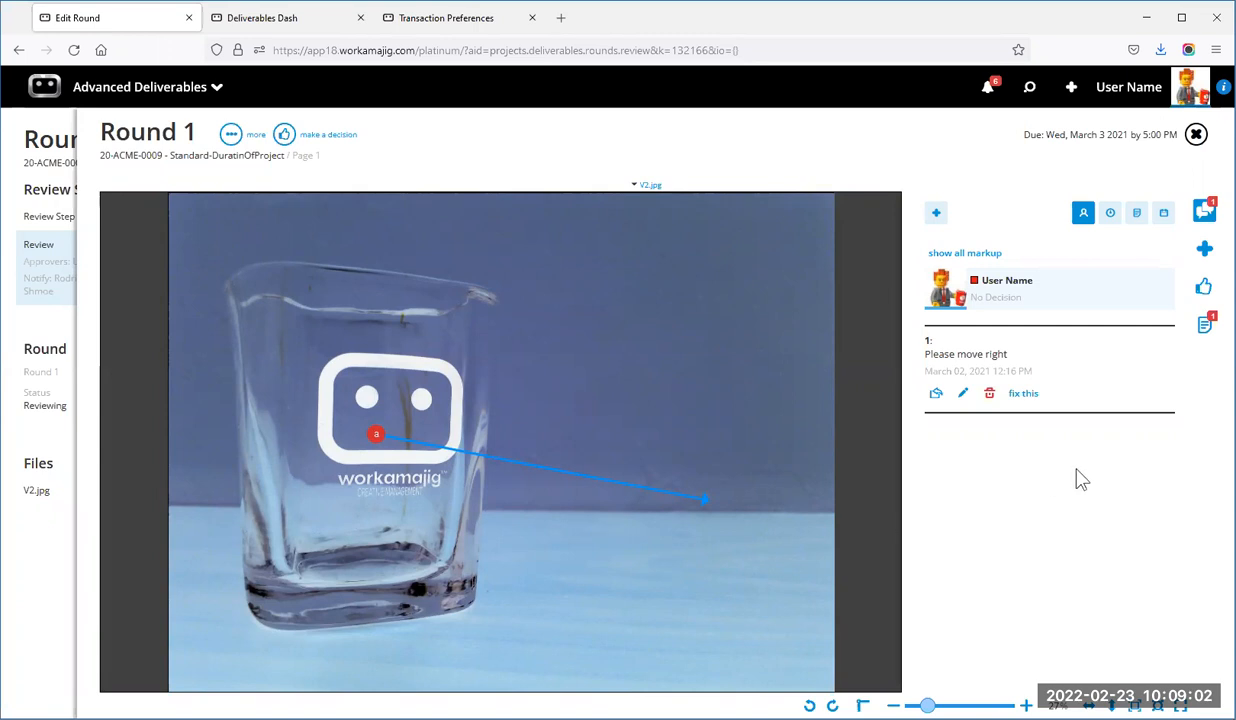
pyautogui.click(1029, 396)
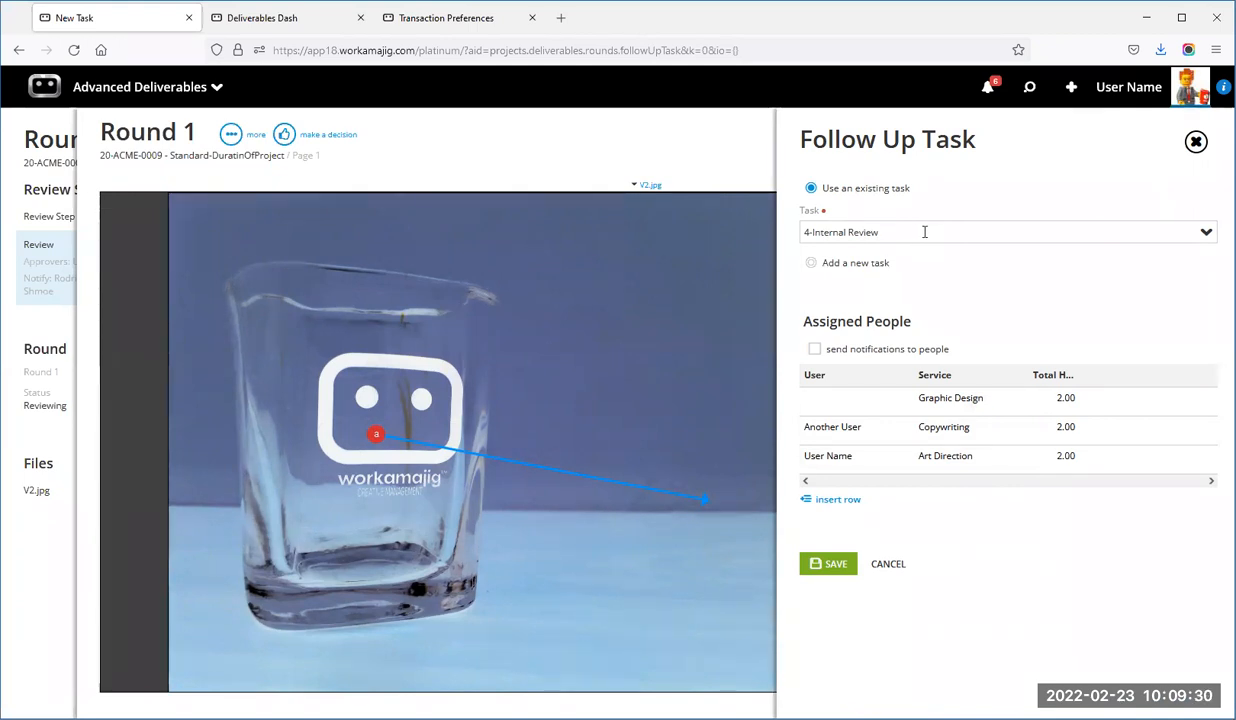
pyautogui.click(833, 566)
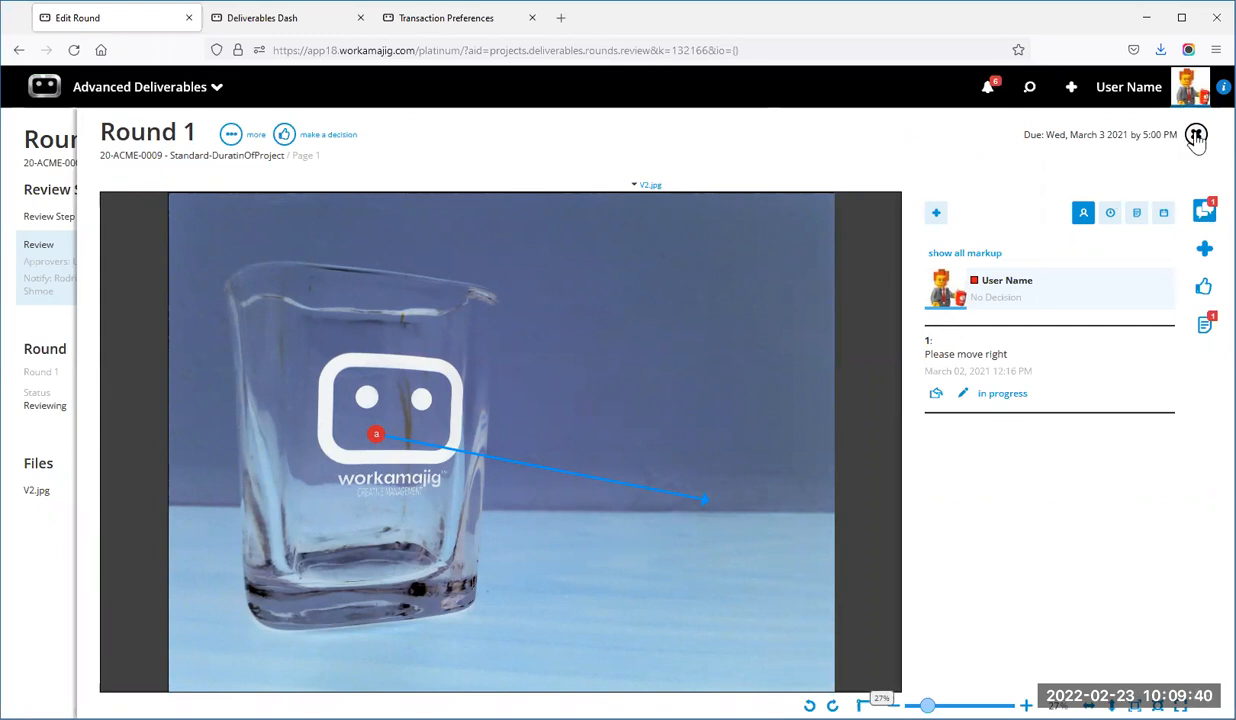
pyautogui.click(1196, 136)
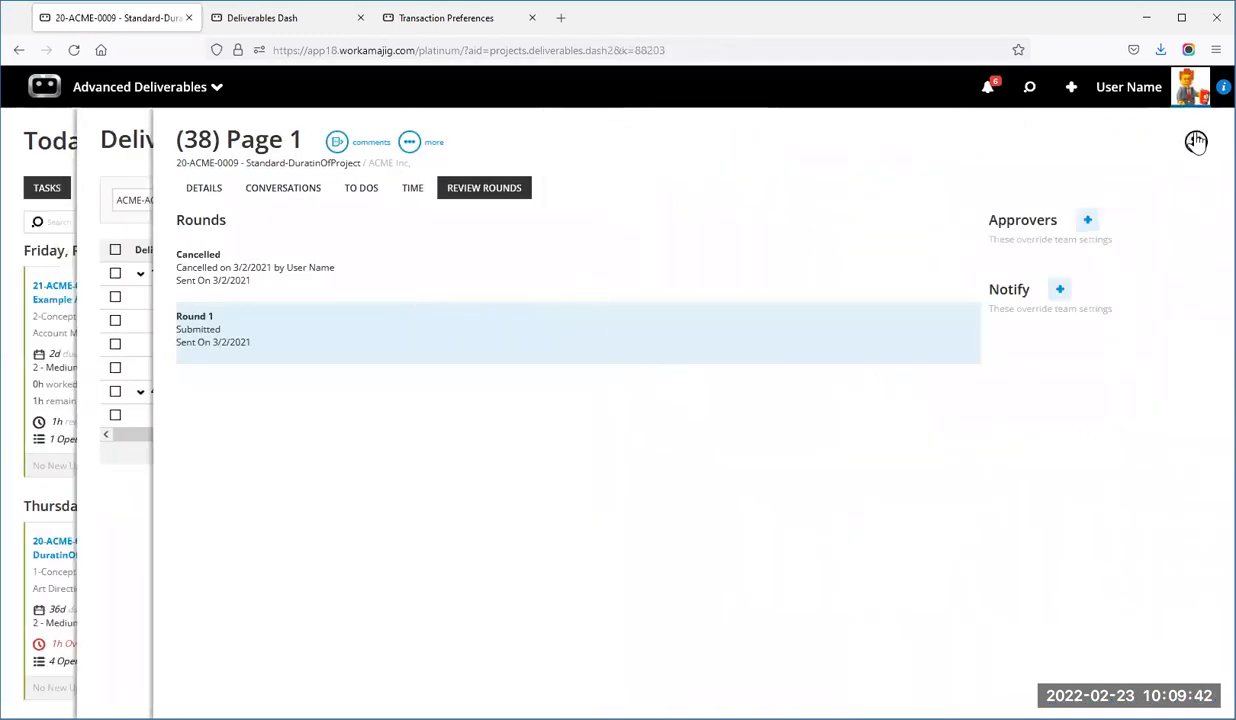
pyautogui.click(1197, 143)
pyautogui.click(1193, 143)
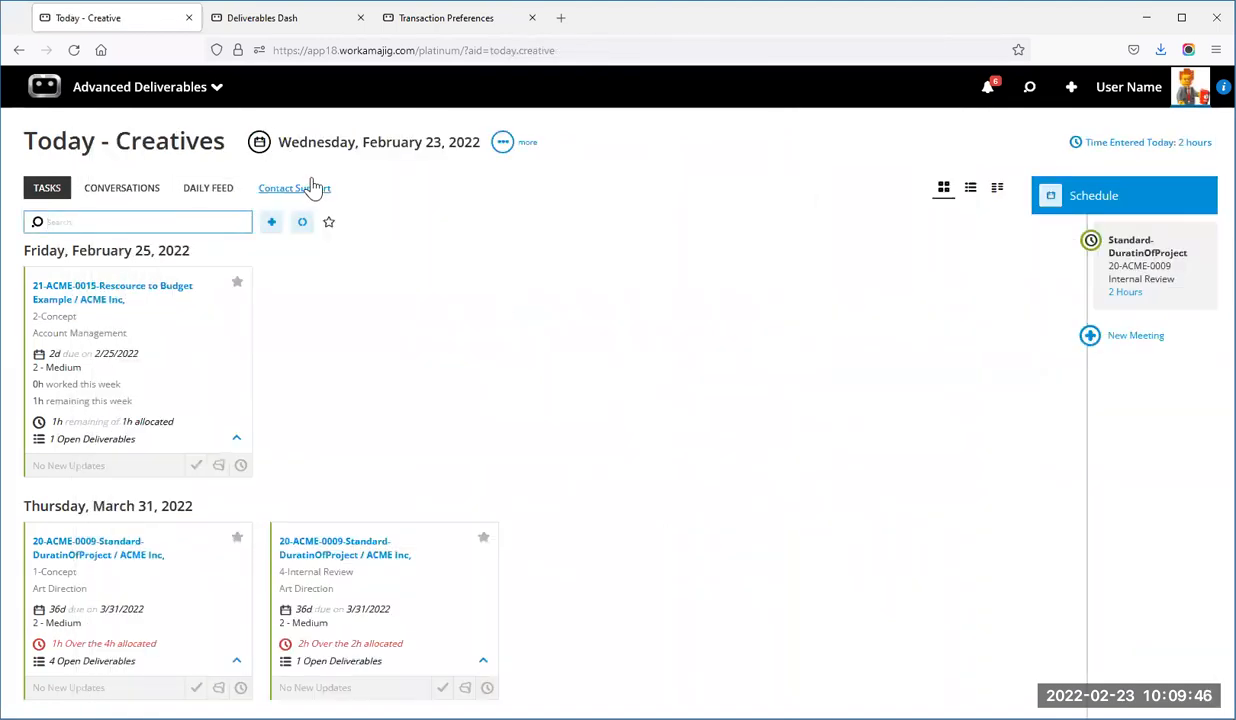
# Refresh the Today tasks, and view the markup of the "Please move right" to do in 20-ACME-0009's Internal Review assignment.
pyautogui.click(302, 222)
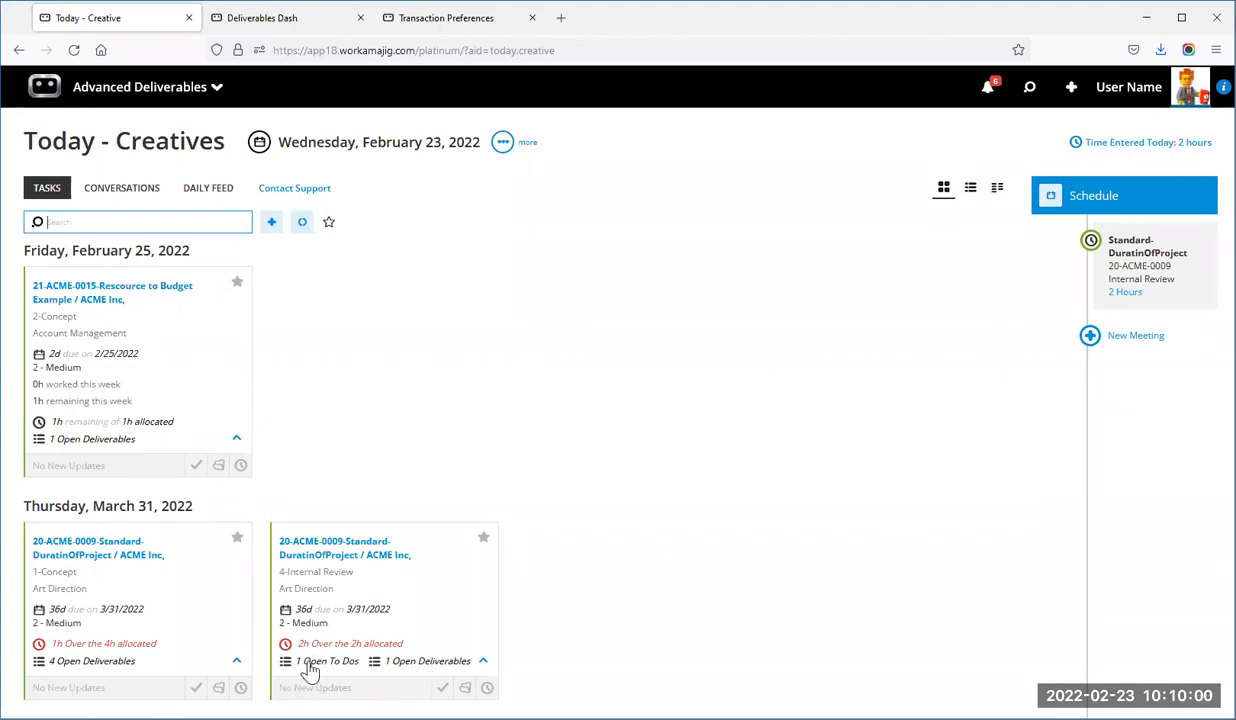
pyautogui.click(362, 598)
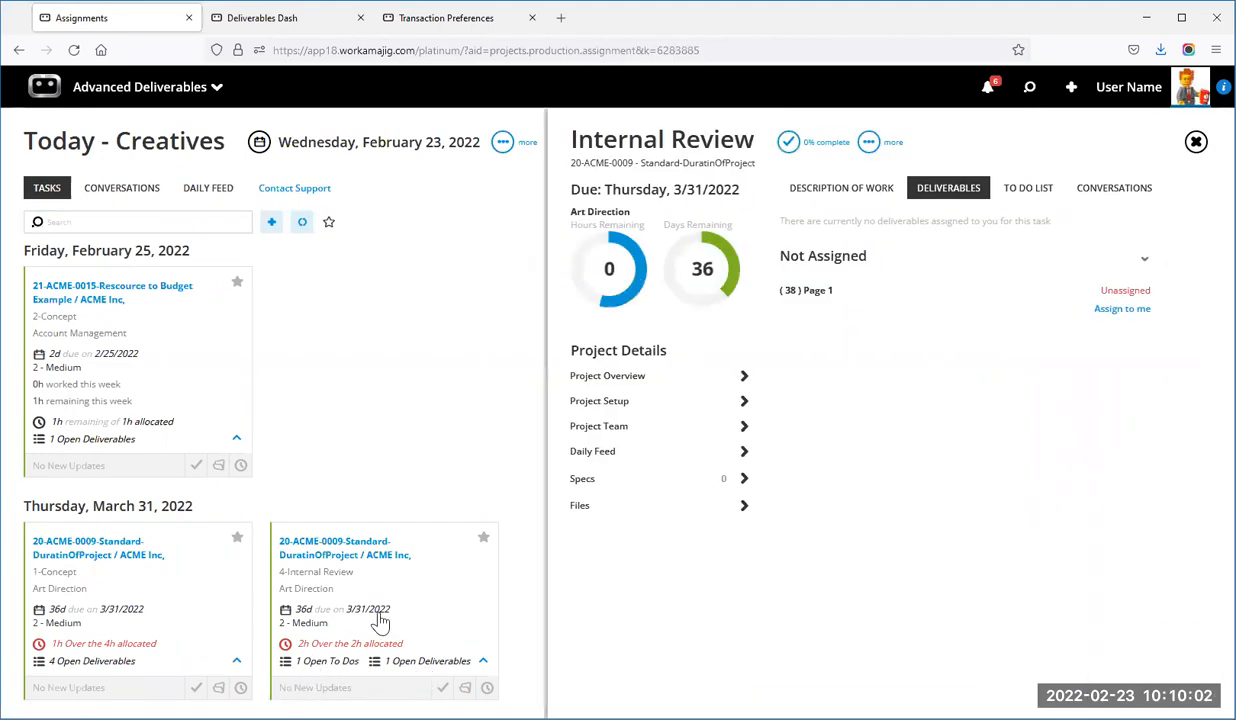
pyautogui.click(1028, 188)
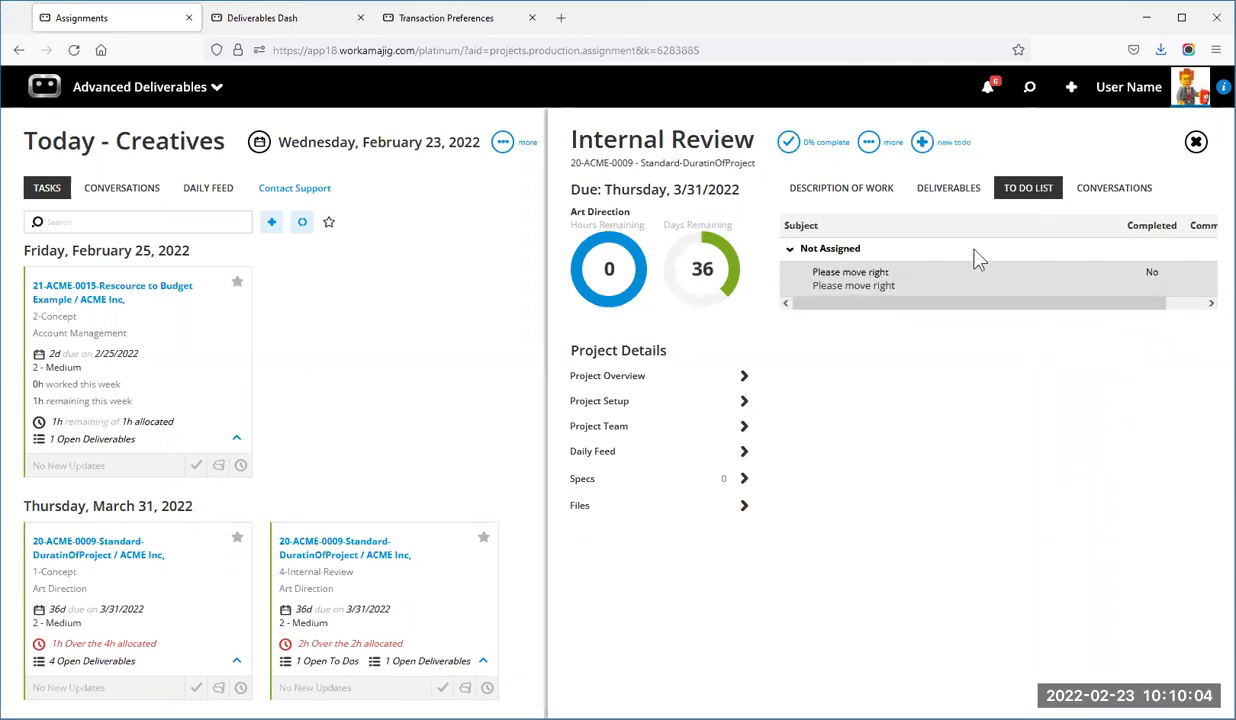
pyautogui.click(906, 280)
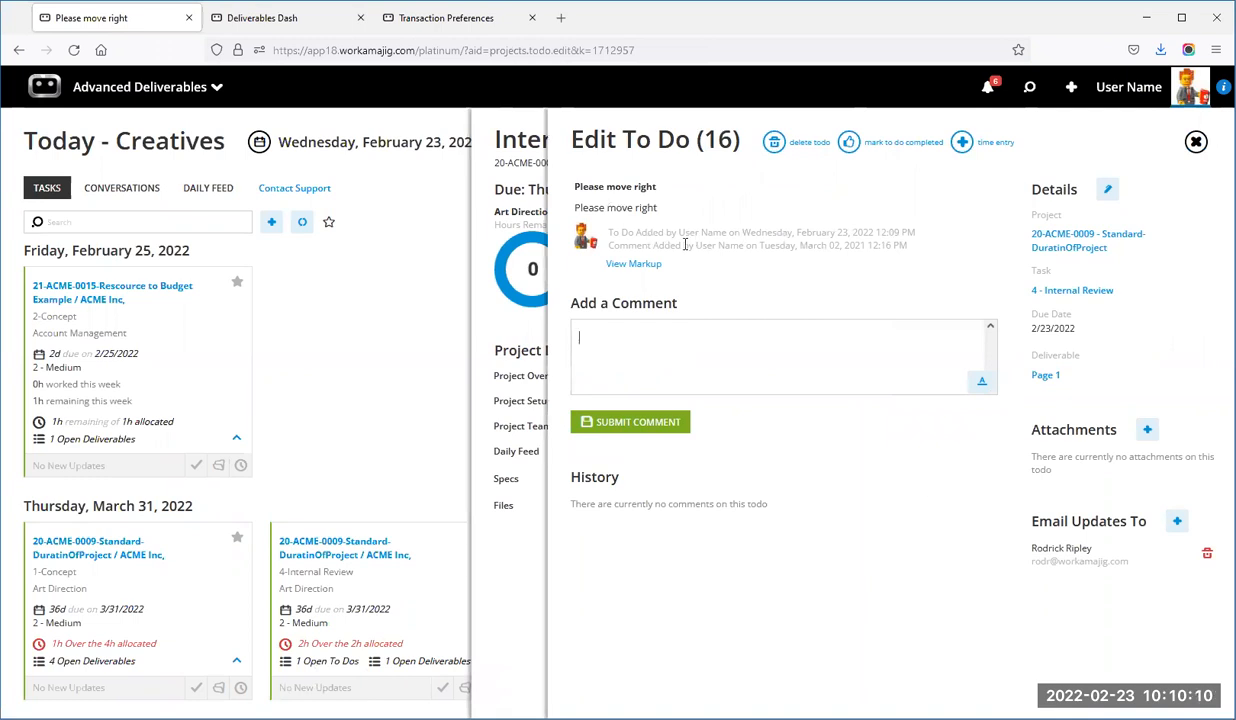
pyautogui.click(638, 268)
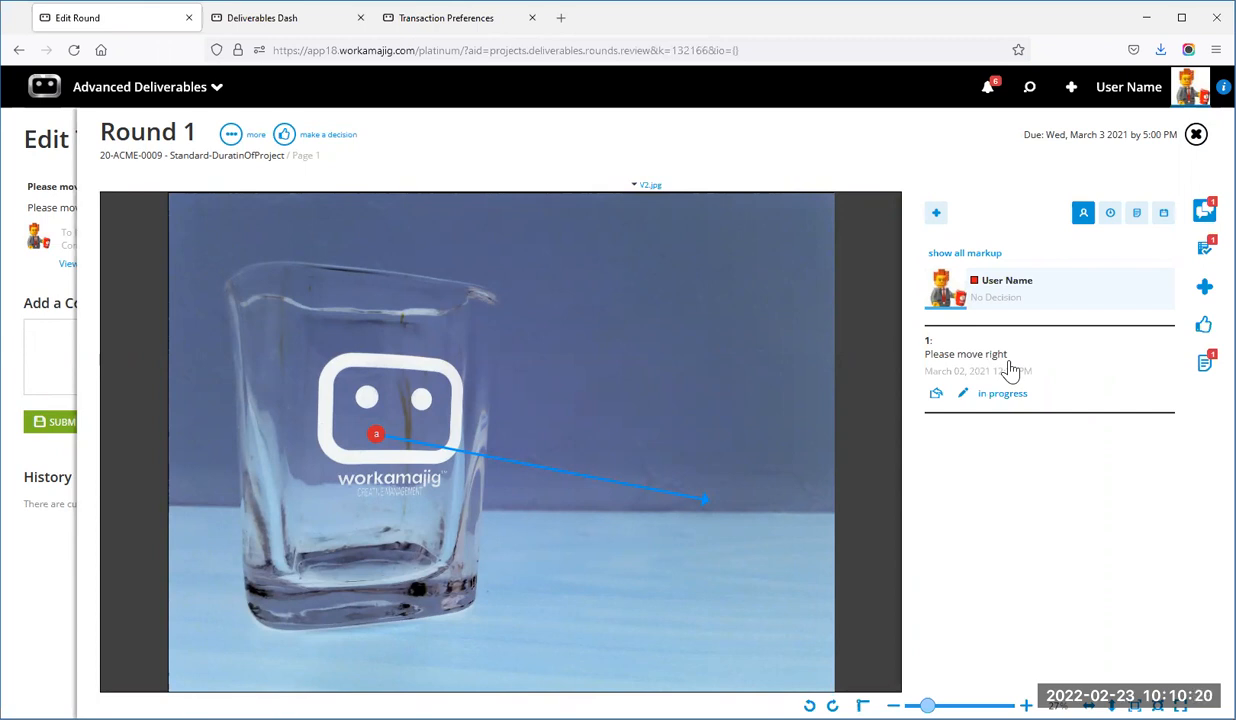
pyautogui.click(1196, 134)
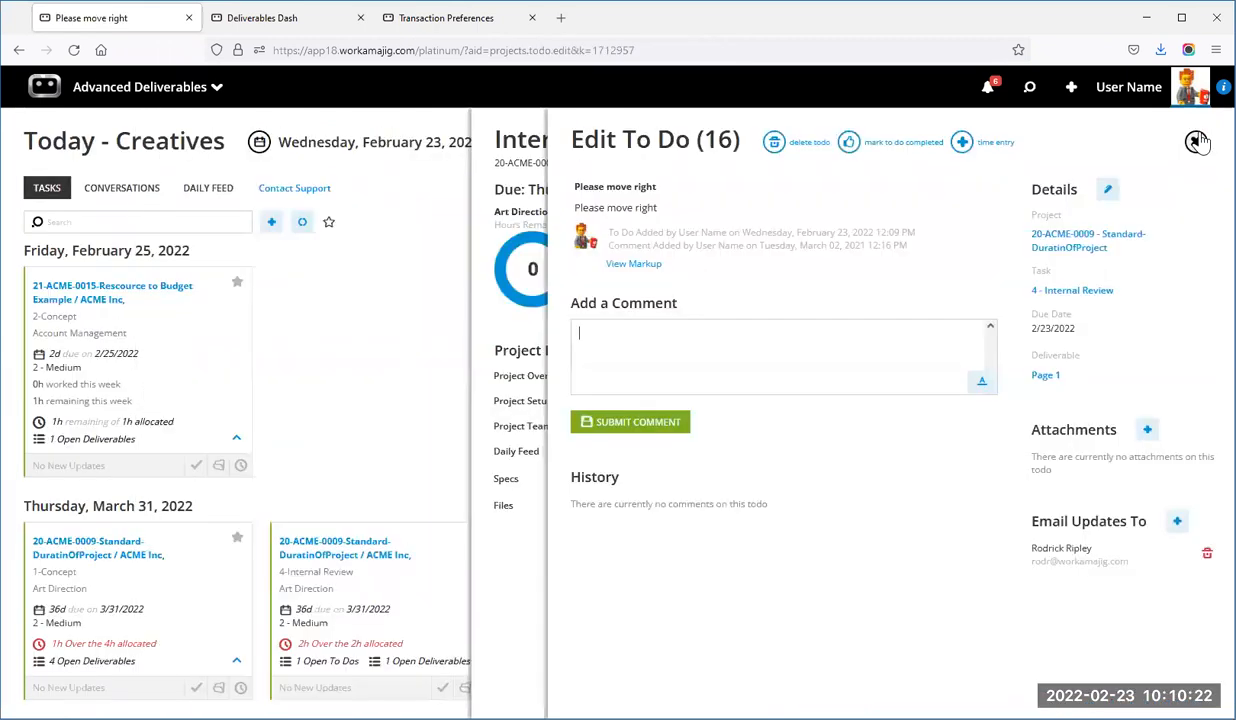
pyautogui.click(1196, 141)
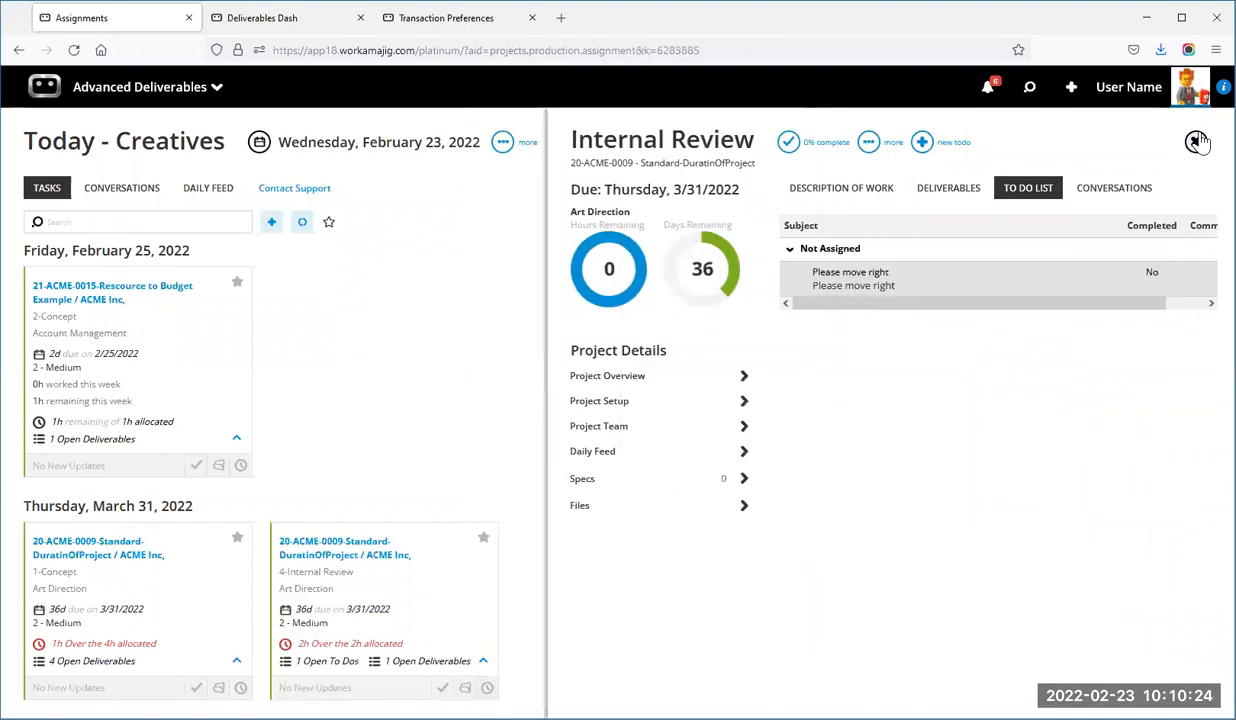
pyautogui.click(1198, 142)
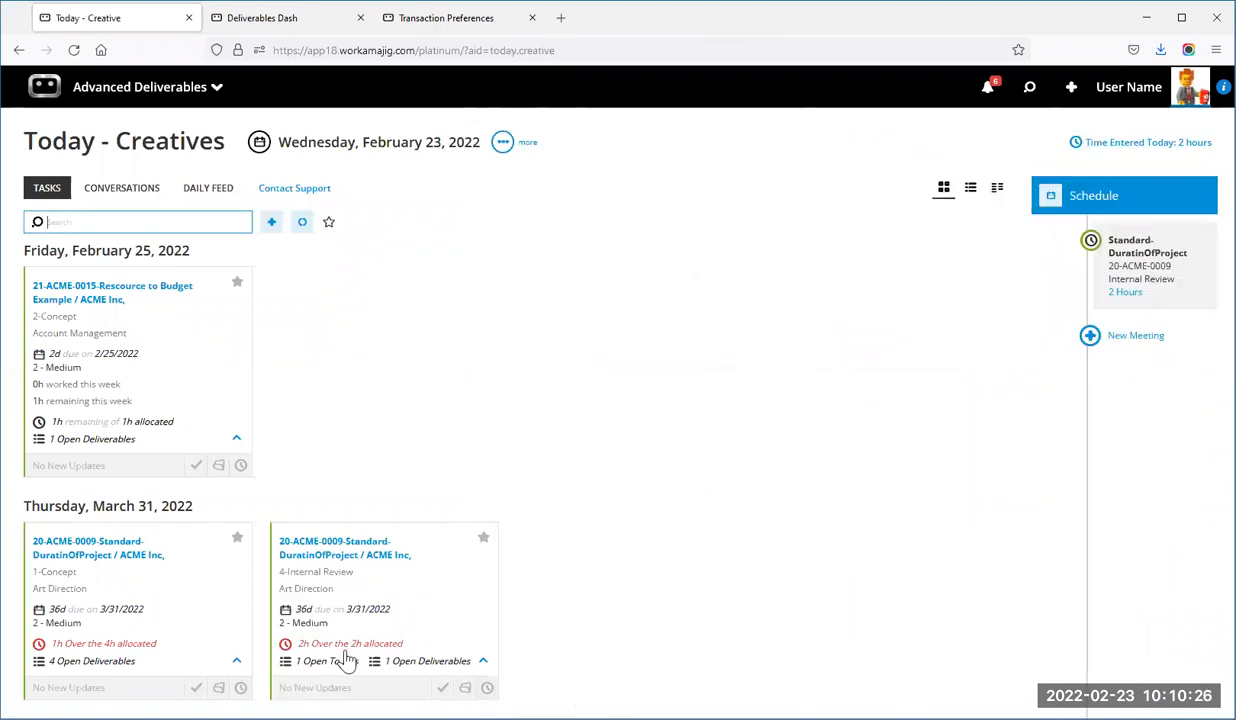
# Enable the Schedule, Misc Cost and Deliverables sections in the Internal Review assignment's company default settings, save, and return to the Today page.
pyautogui.click(465, 690)
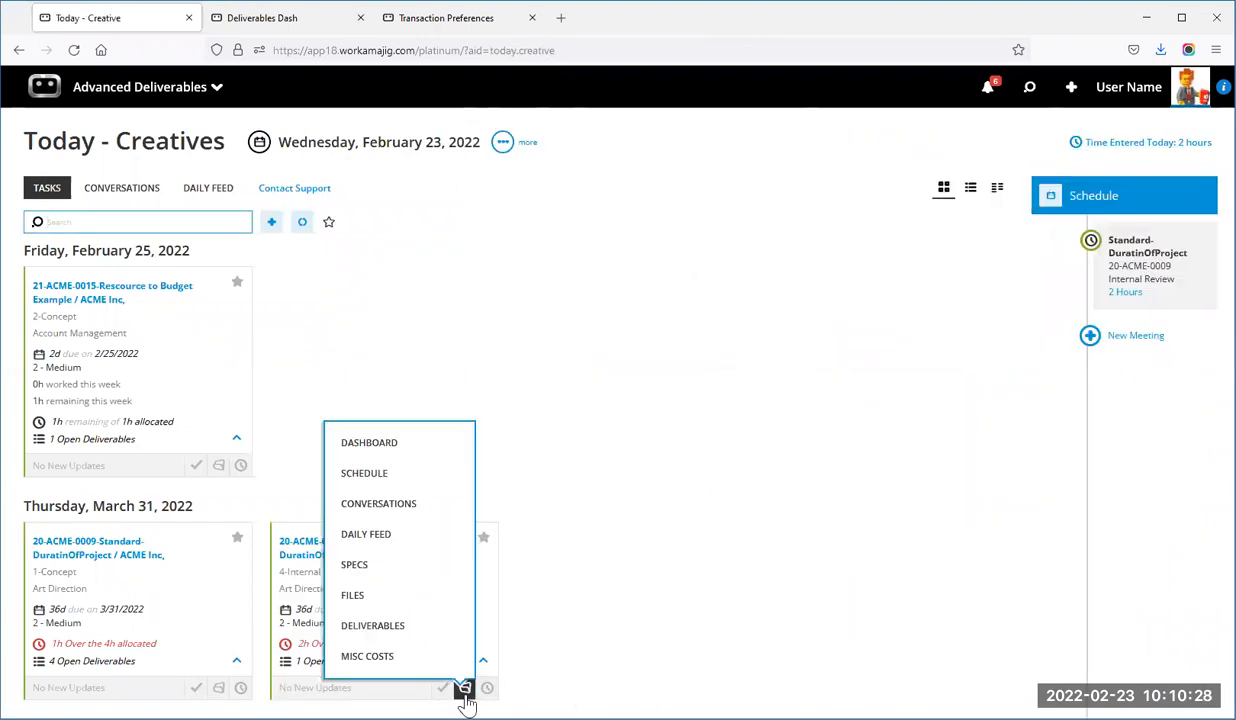
pyautogui.click(600, 618)
pyautogui.click(416, 622)
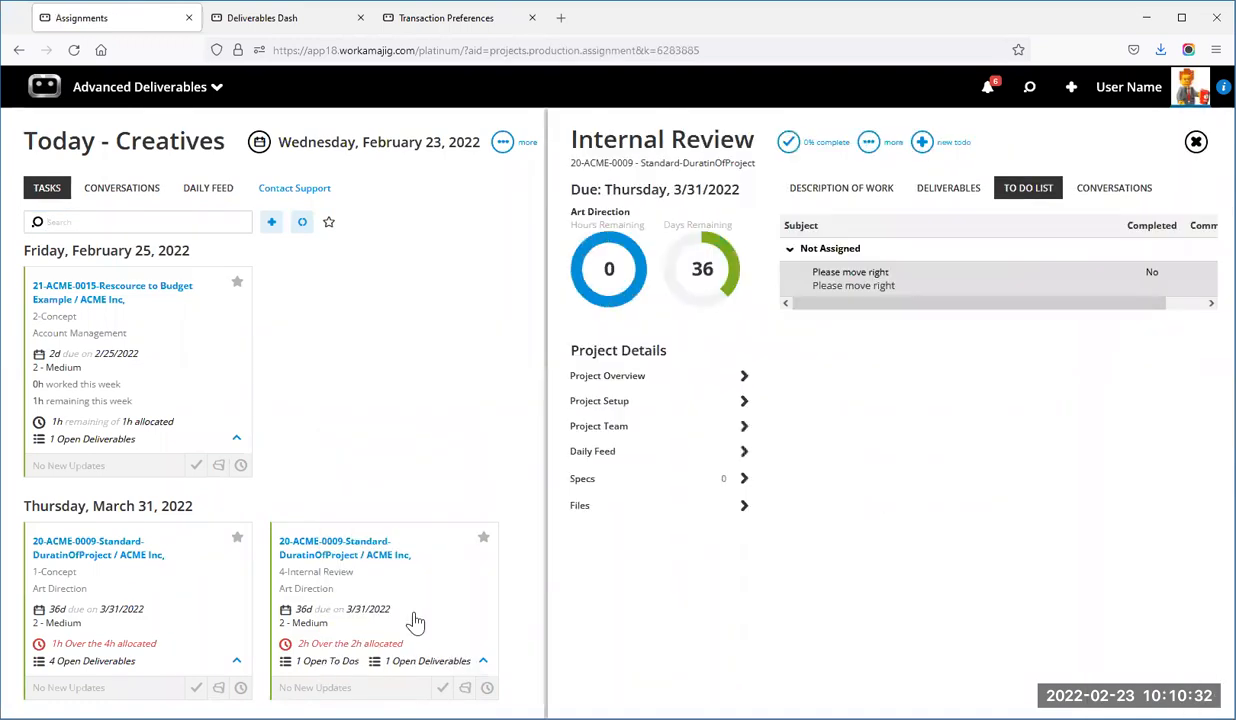
pyautogui.click(869, 147)
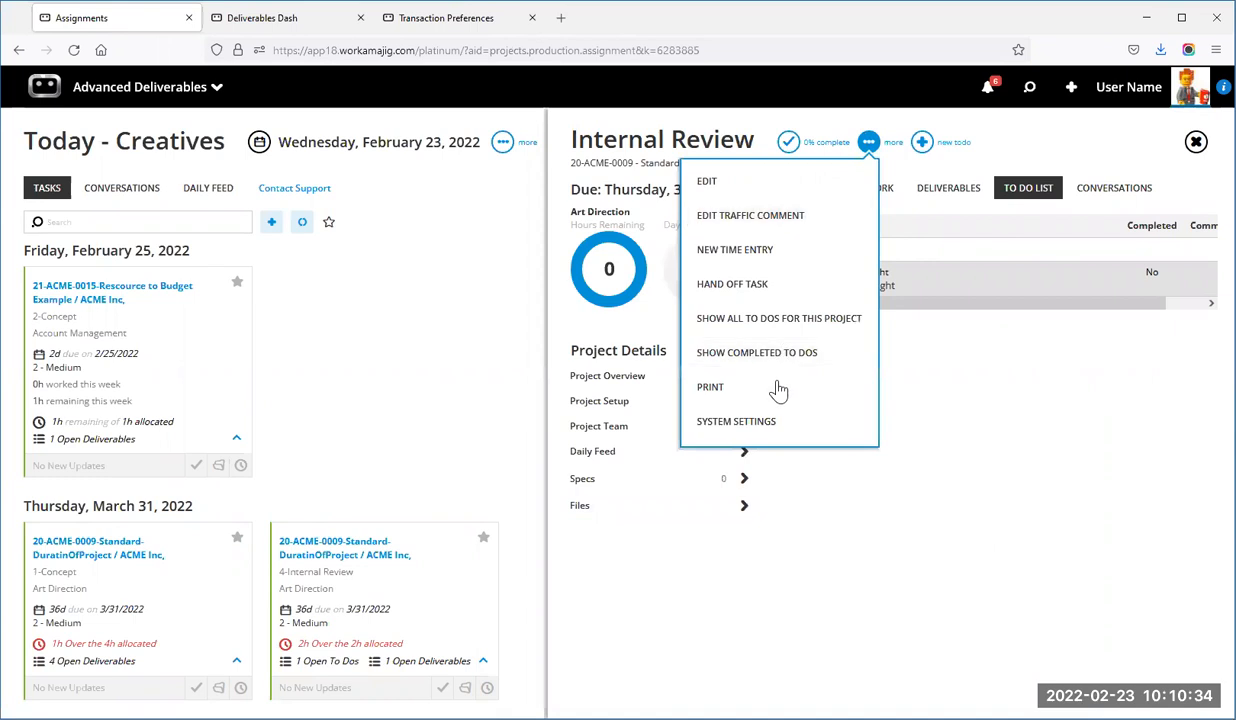
pyautogui.click(778, 421)
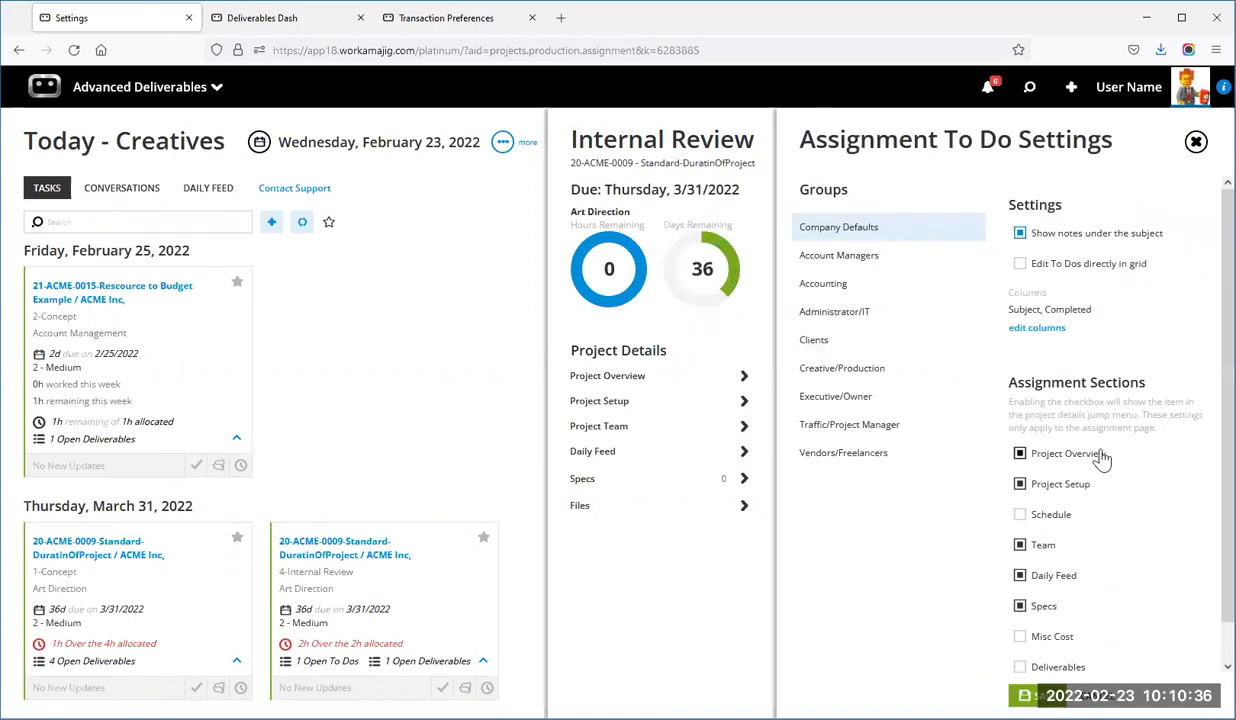
pyautogui.scroll(-1, 1080, 500)
pyautogui.click(1020, 475)
pyautogui.click(1020, 597)
pyautogui.click(1050, 630)
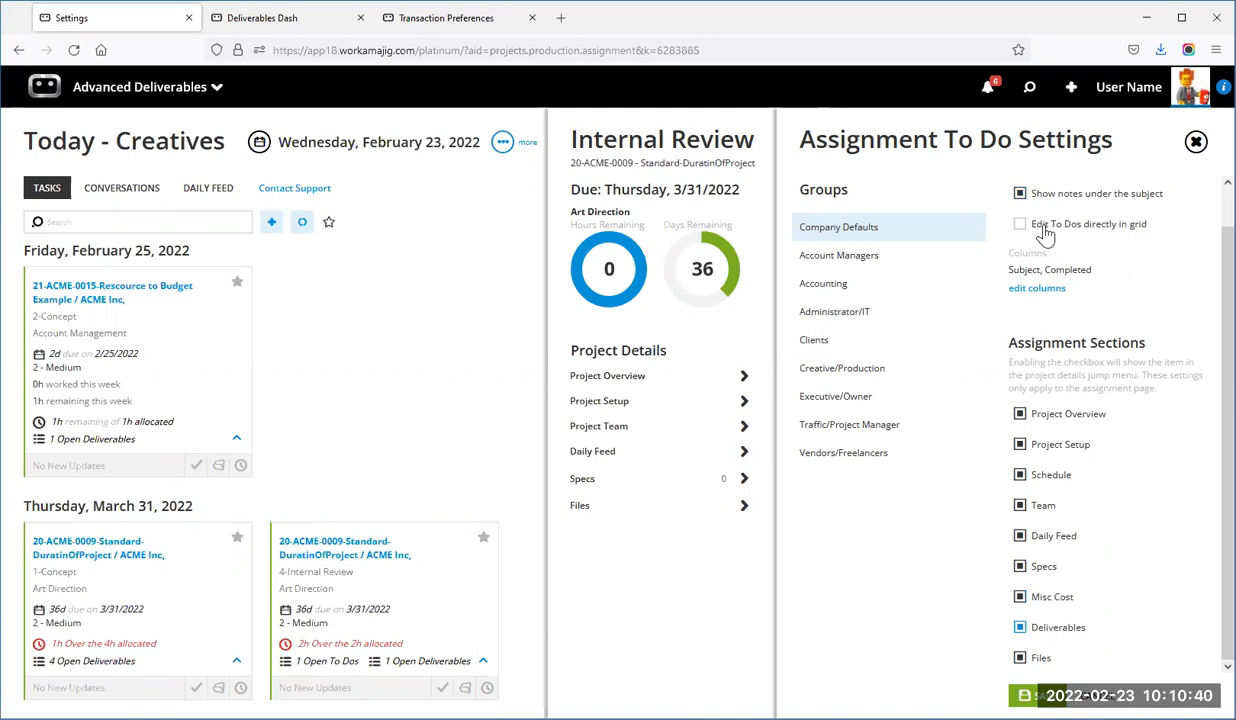
pyautogui.click(1030, 697)
pyautogui.click(1196, 142)
pyautogui.click(1196, 142)
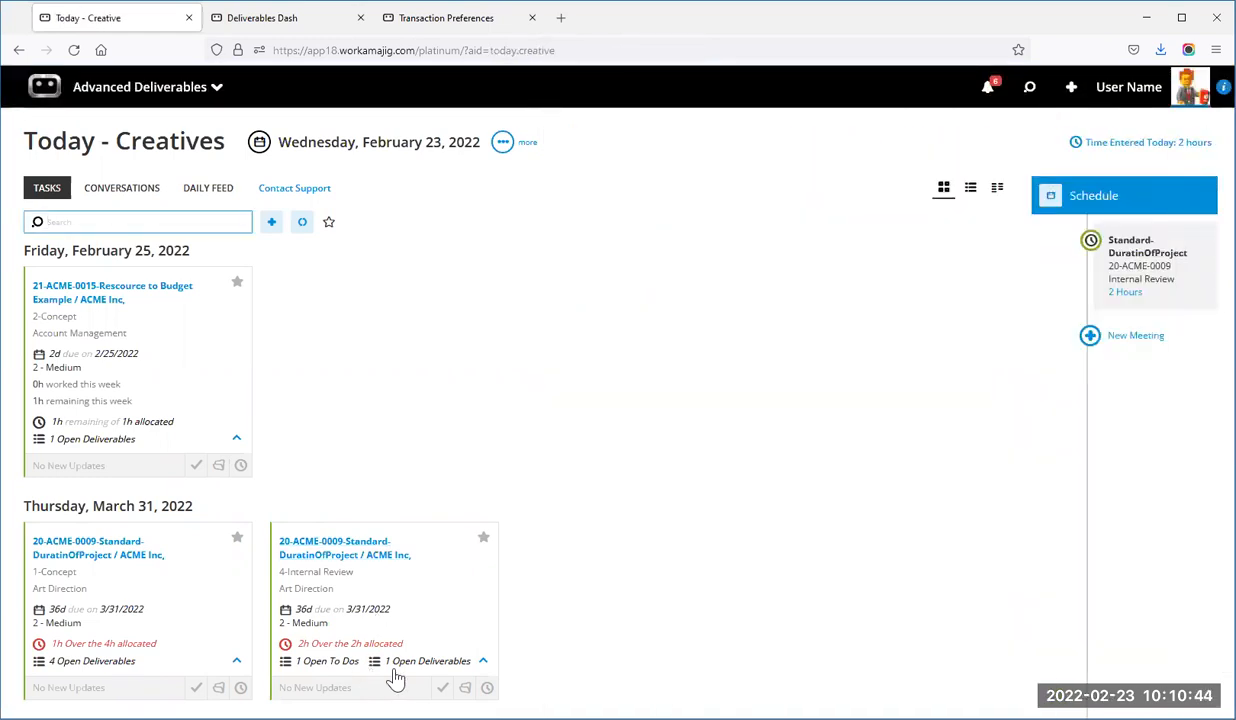
# Check the project links available on the 4-Internal Review card, and review the Today page's company default system settings.
pyautogui.click(464, 689)
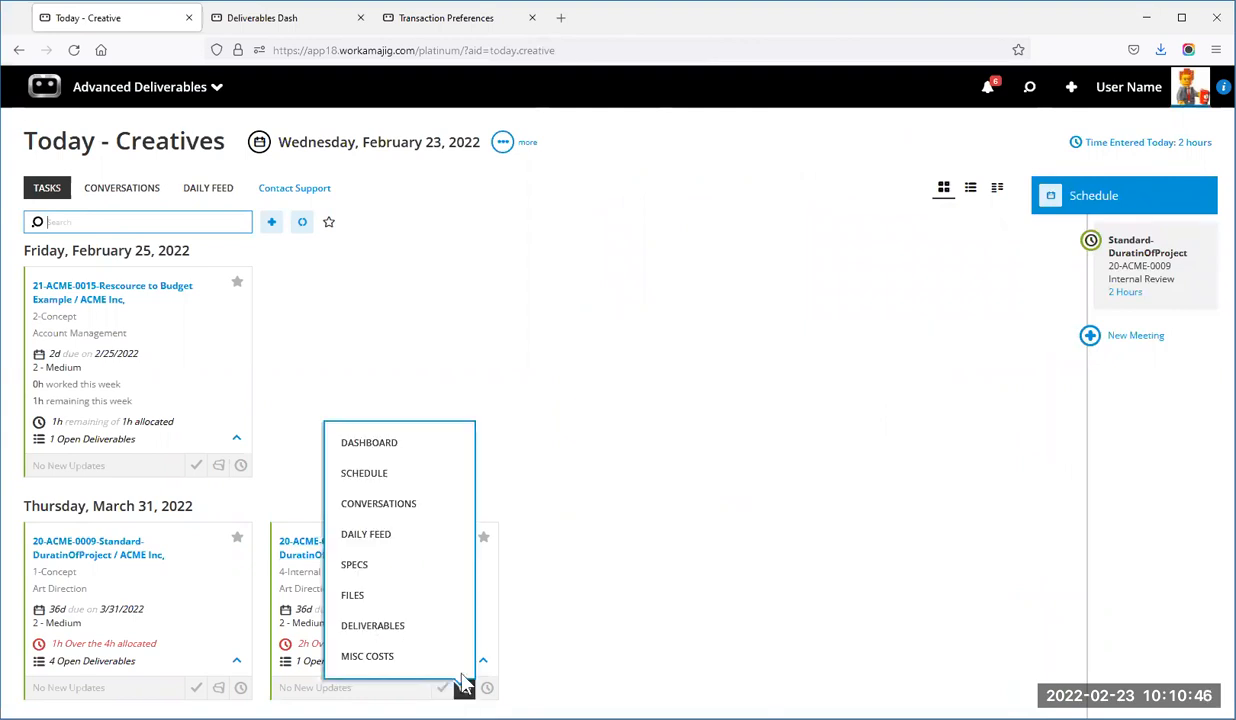
pyautogui.click(612, 617)
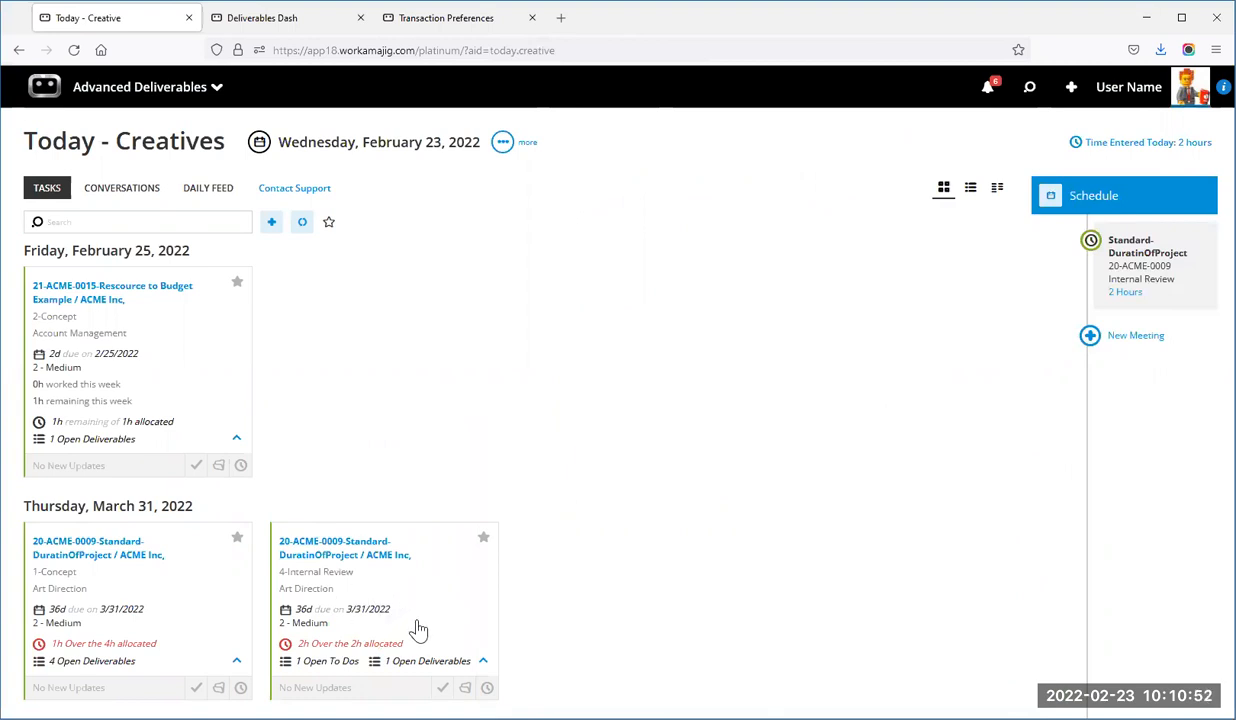
pyautogui.click(502, 142)
pyautogui.click(479, 250)
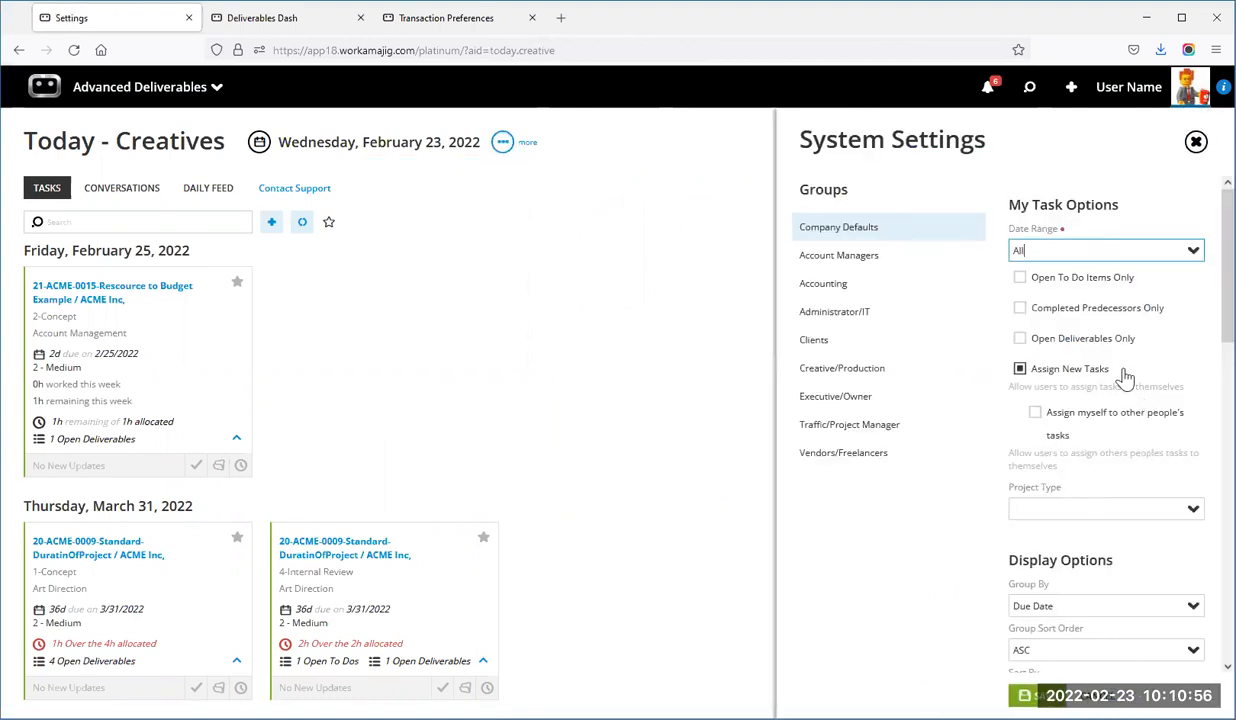
pyautogui.scroll(-5, 1110, 490)
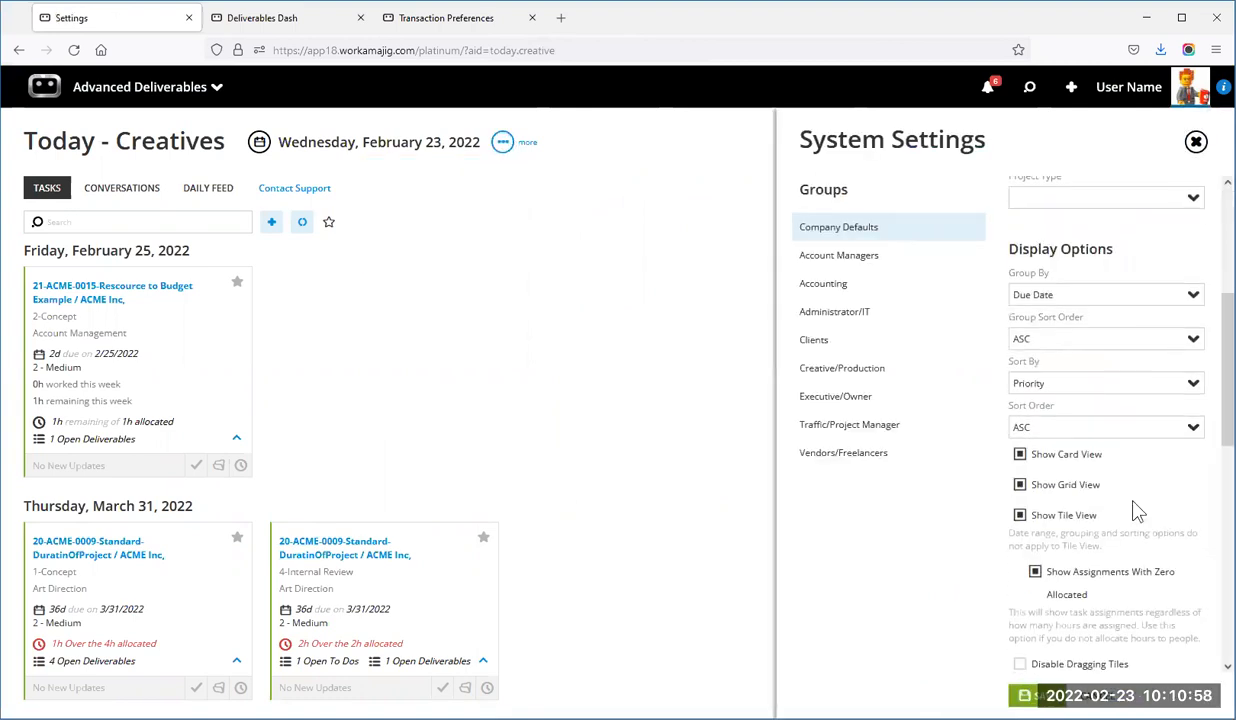
pyautogui.scroll(-5, 1090, 430)
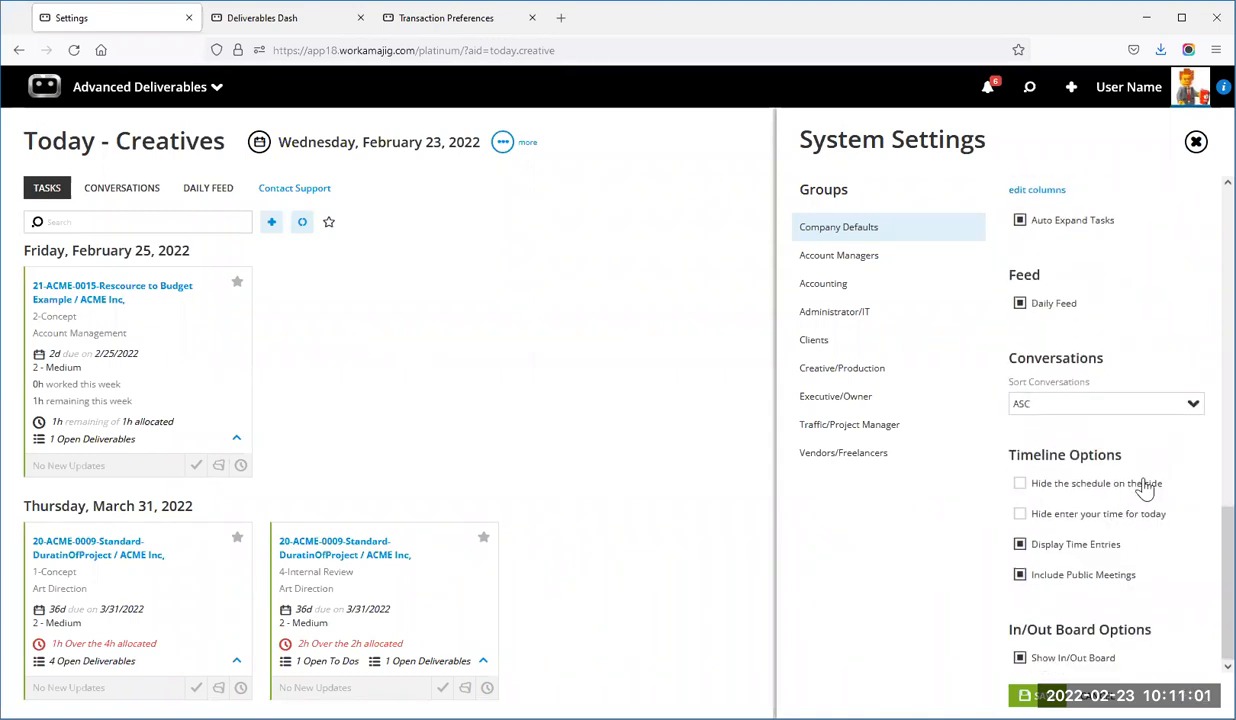
pyautogui.click(1196, 141)
pyautogui.click(465, 688)
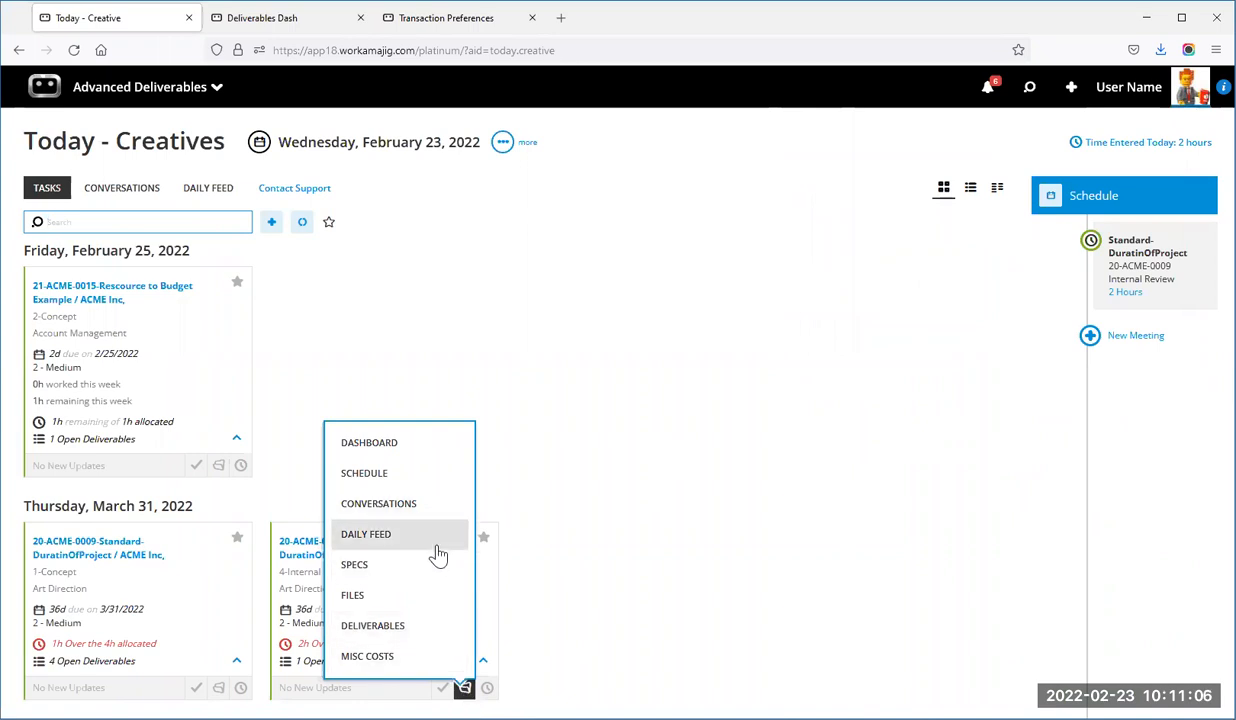
pyautogui.click(566, 574)
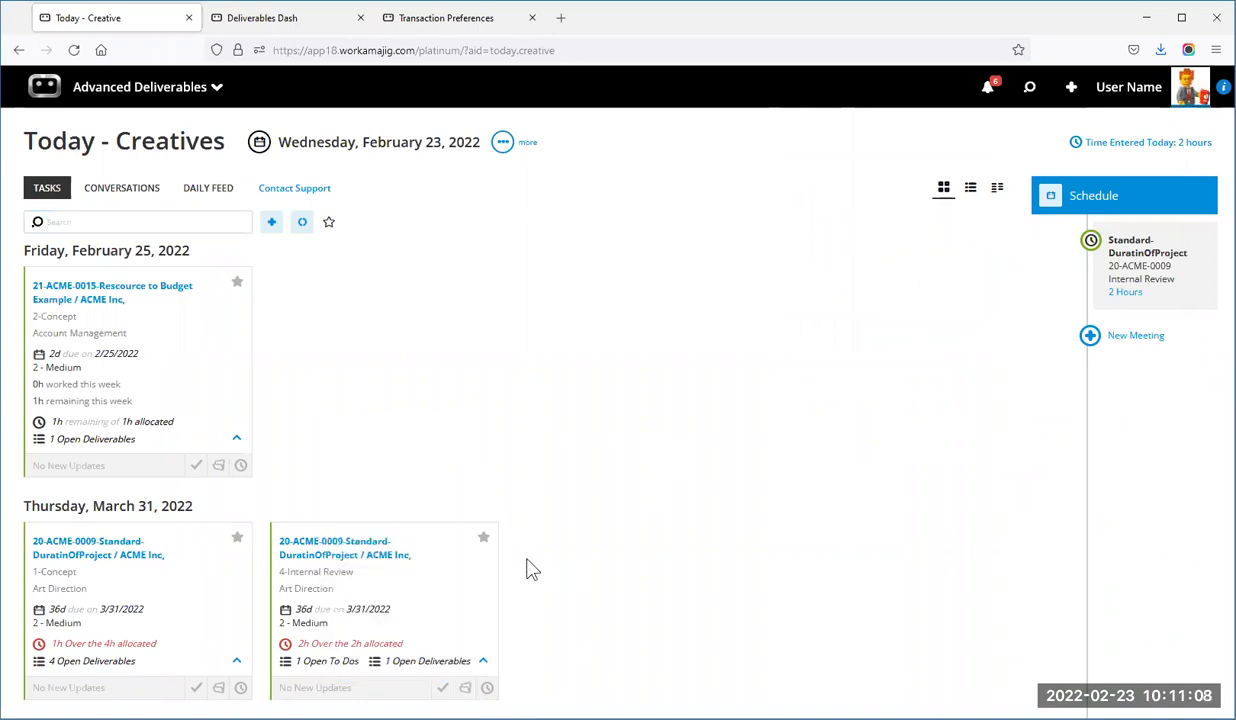
# Open the project manager's to do board and search for the to dos of project 20-ACME-0009.
pyautogui.click(333, 553)
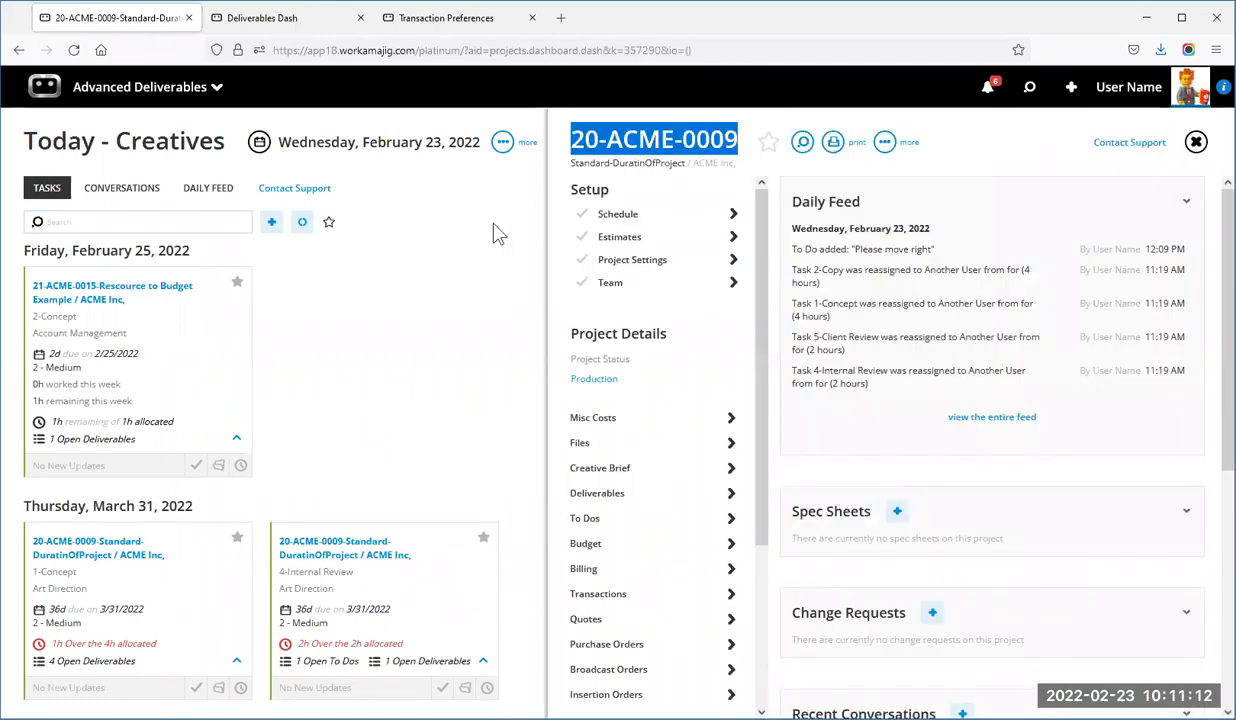
pyautogui.click(117, 82)
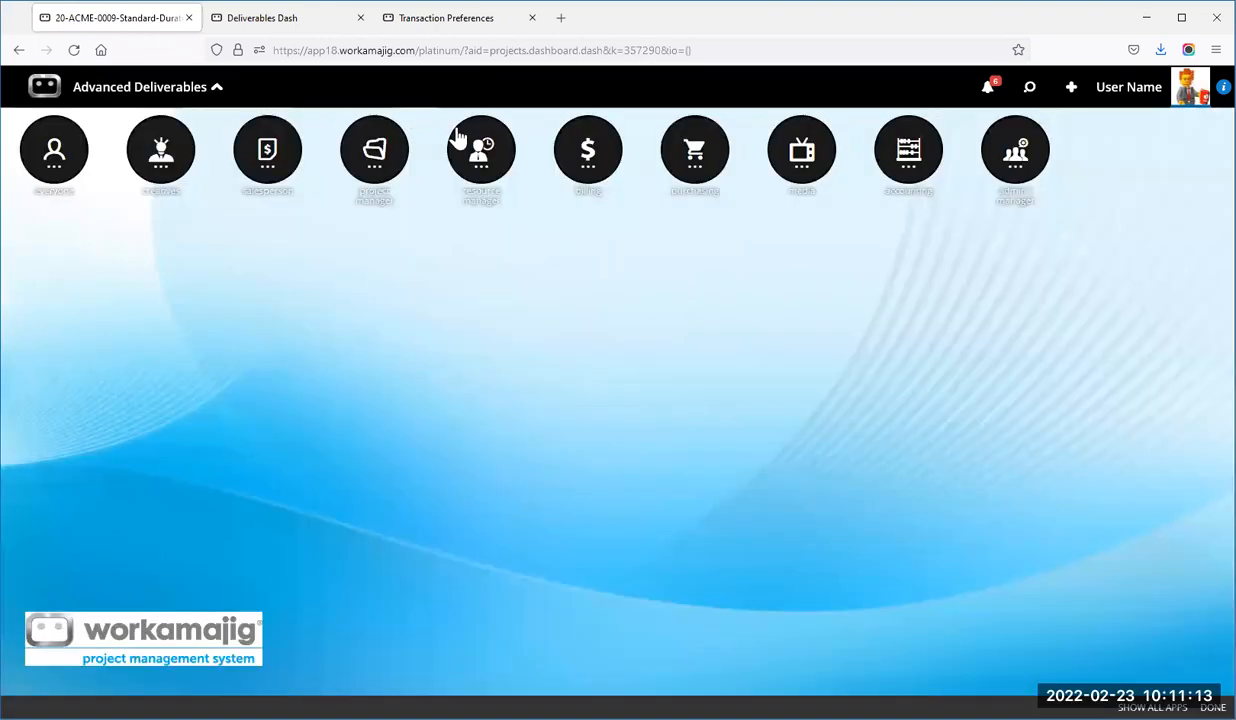
pyautogui.click(382, 165)
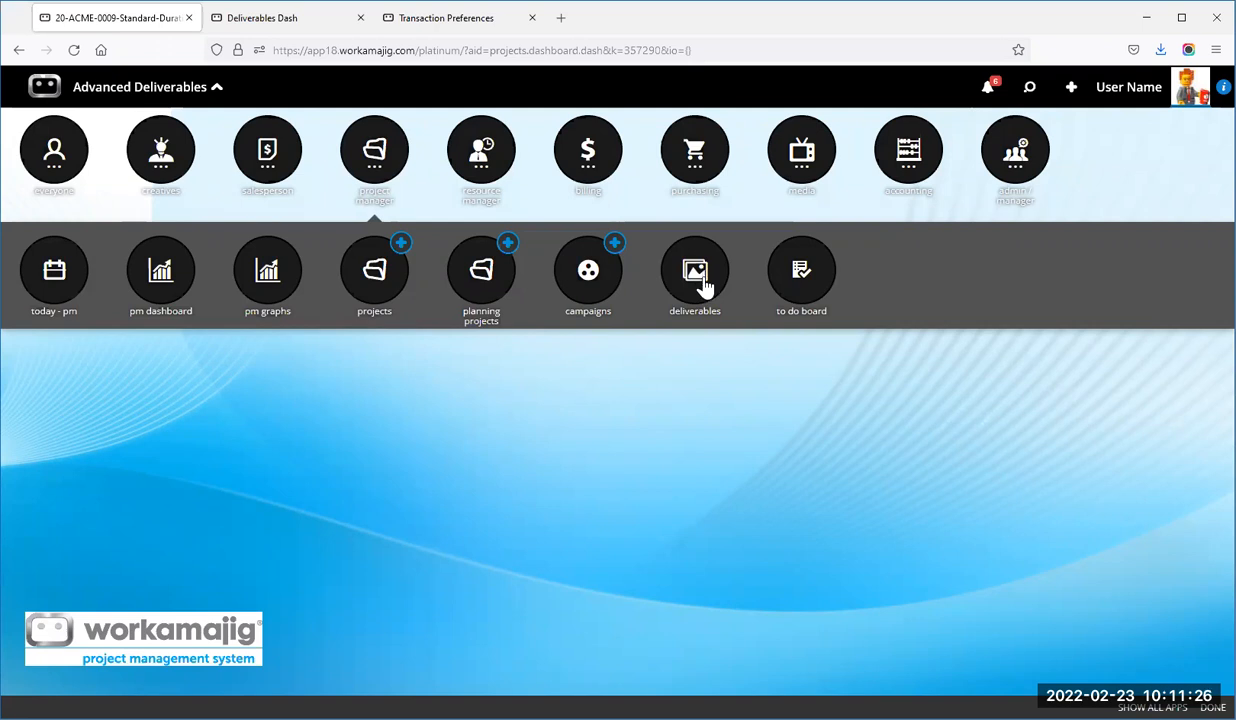
pyautogui.click(818, 278)
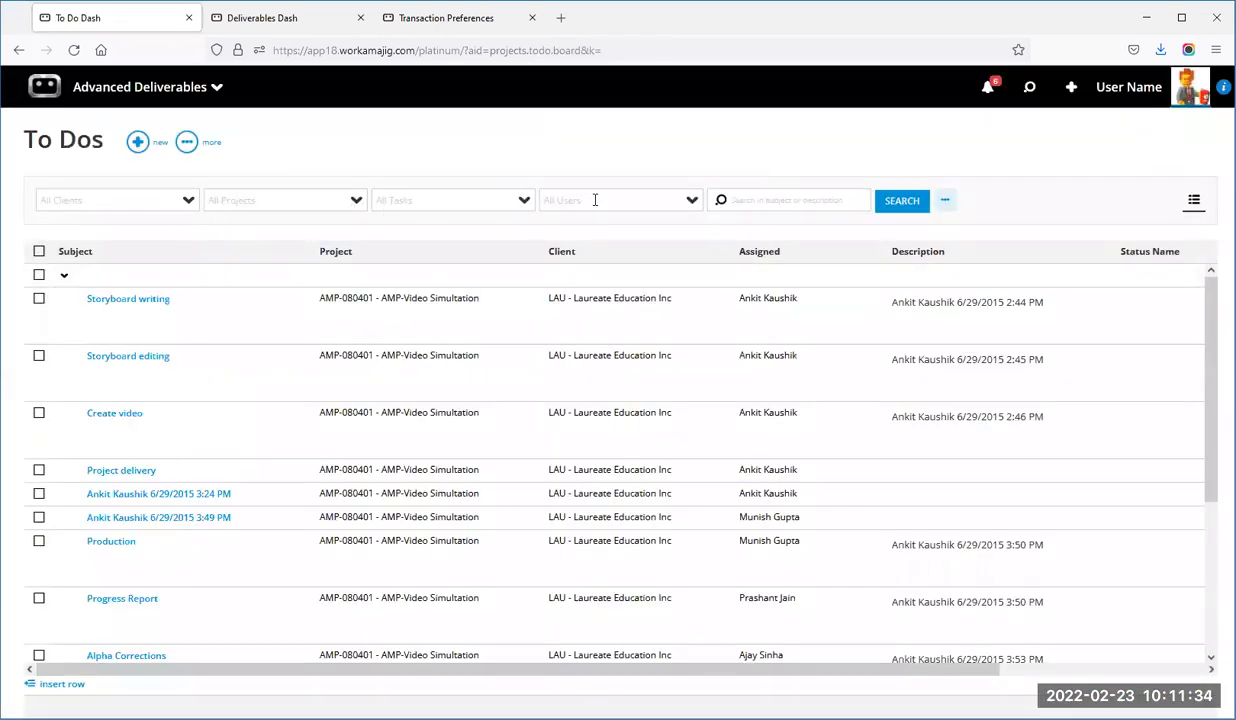
pyautogui.click(255, 200)
pyautogui.write('20-ACME-0009')
pyautogui.click(290, 245)
pyautogui.click(902, 202)
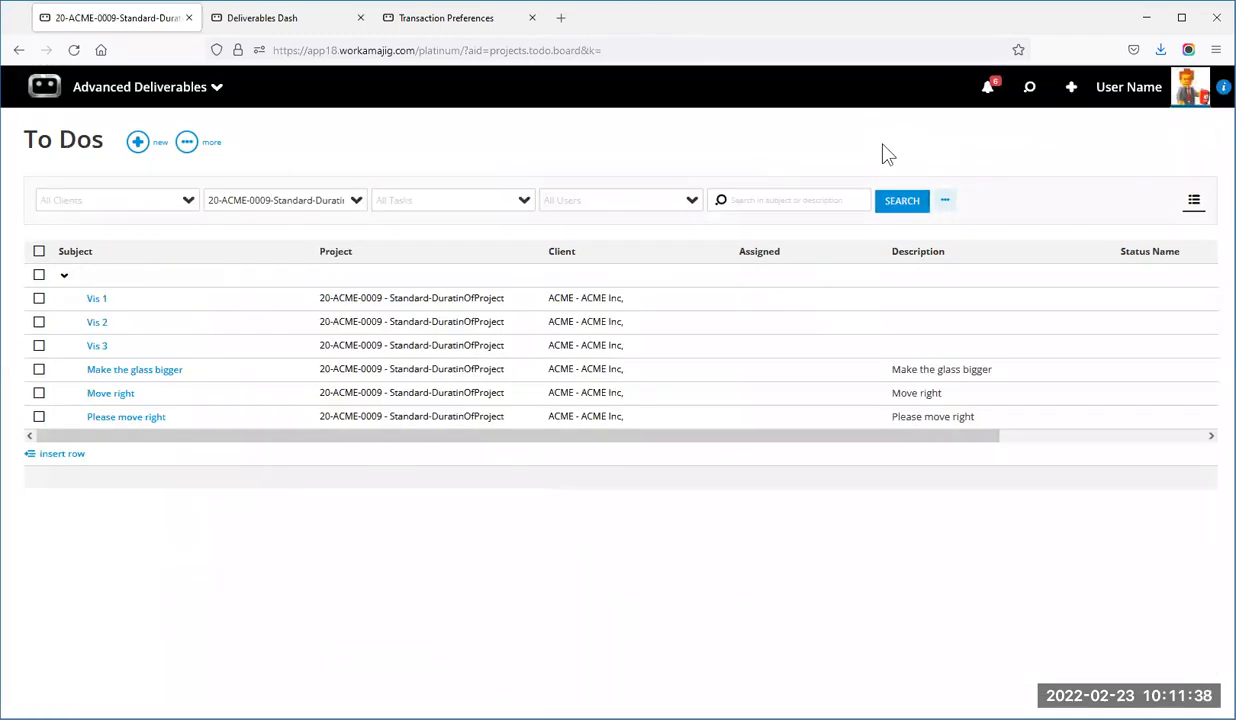
# Review the to do board's grouping, sorting and column settings, and close them.
pyautogui.click(188, 148)
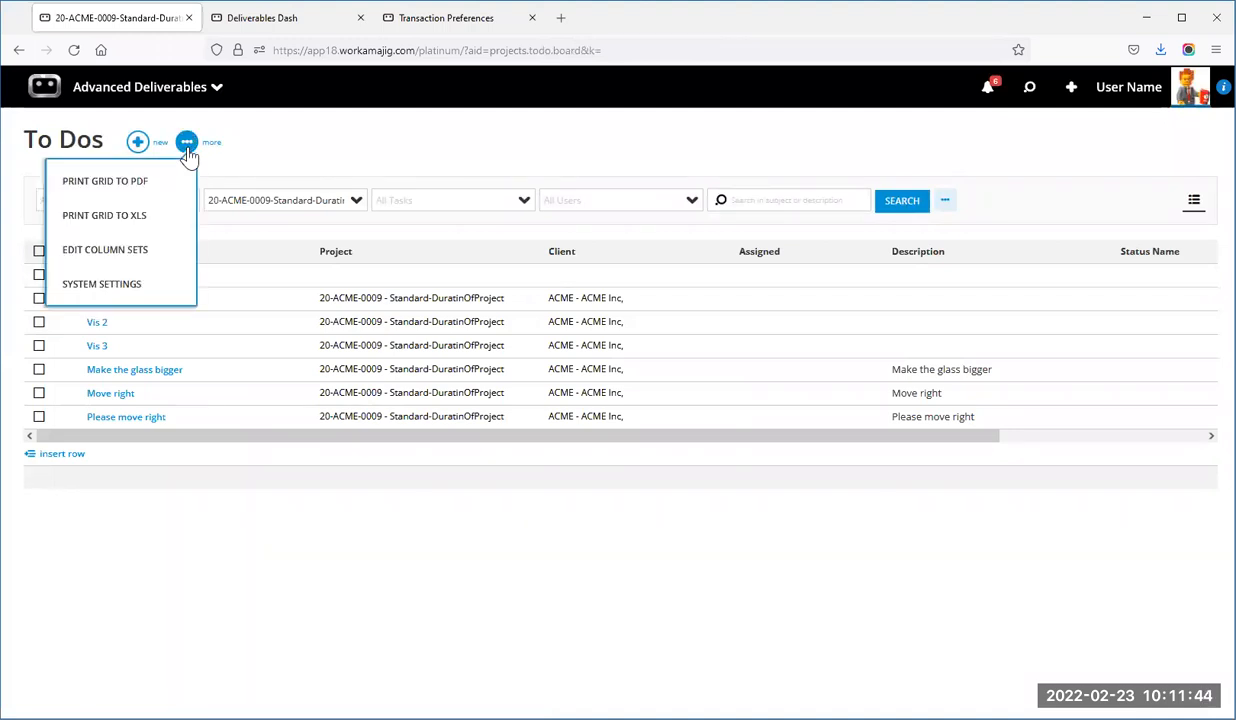
pyautogui.click(143, 286)
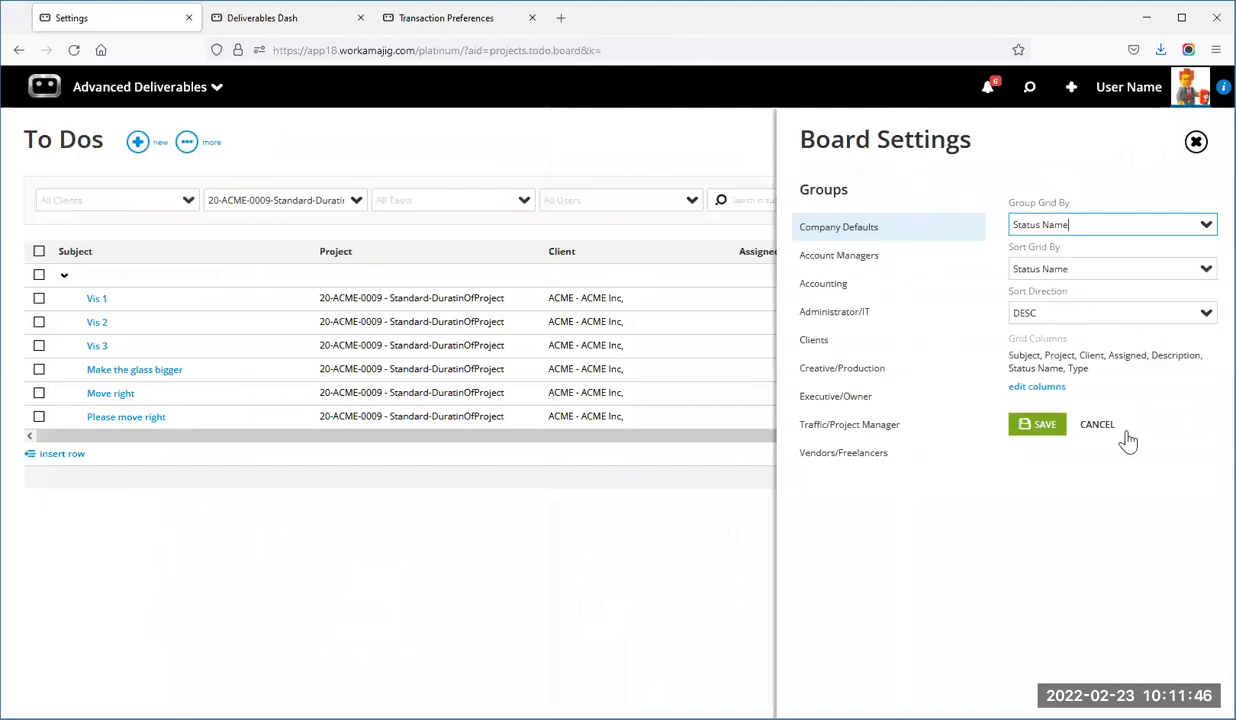
pyautogui.click(1193, 139)
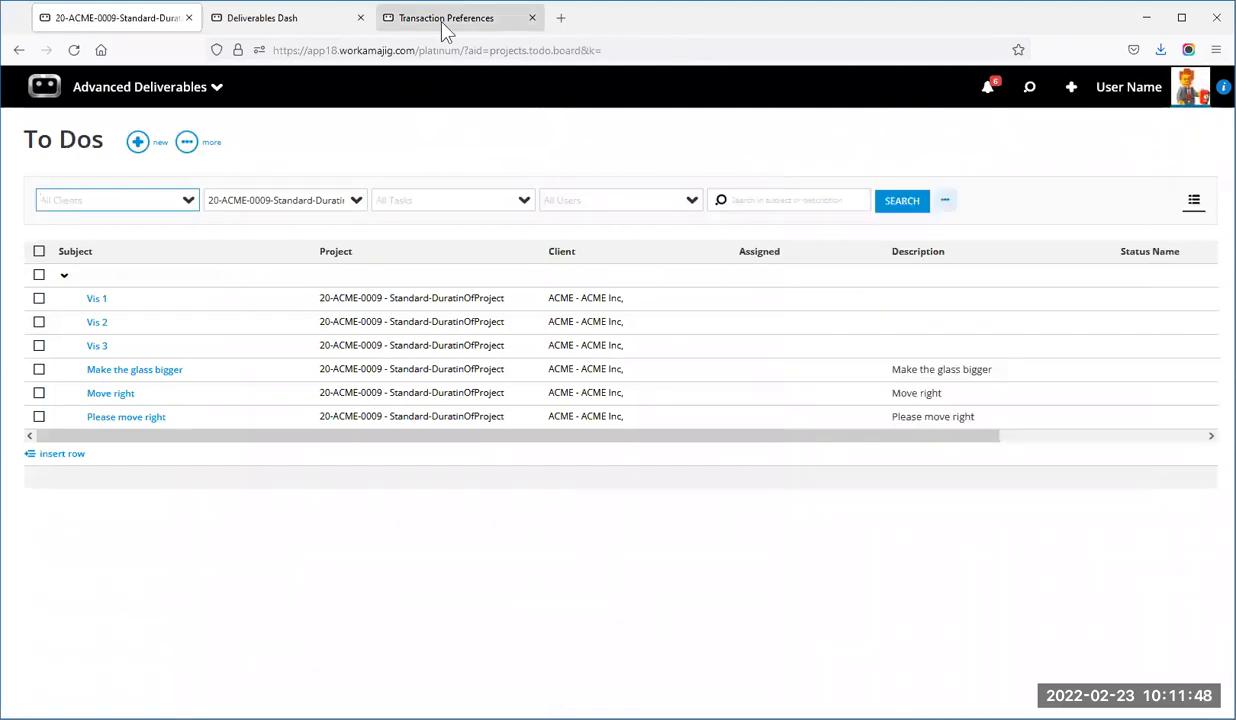
# Enable statuses for to do items in the Projects section of the Transaction Preferences, save, and return to System Setup.
pyautogui.click(426, 20)
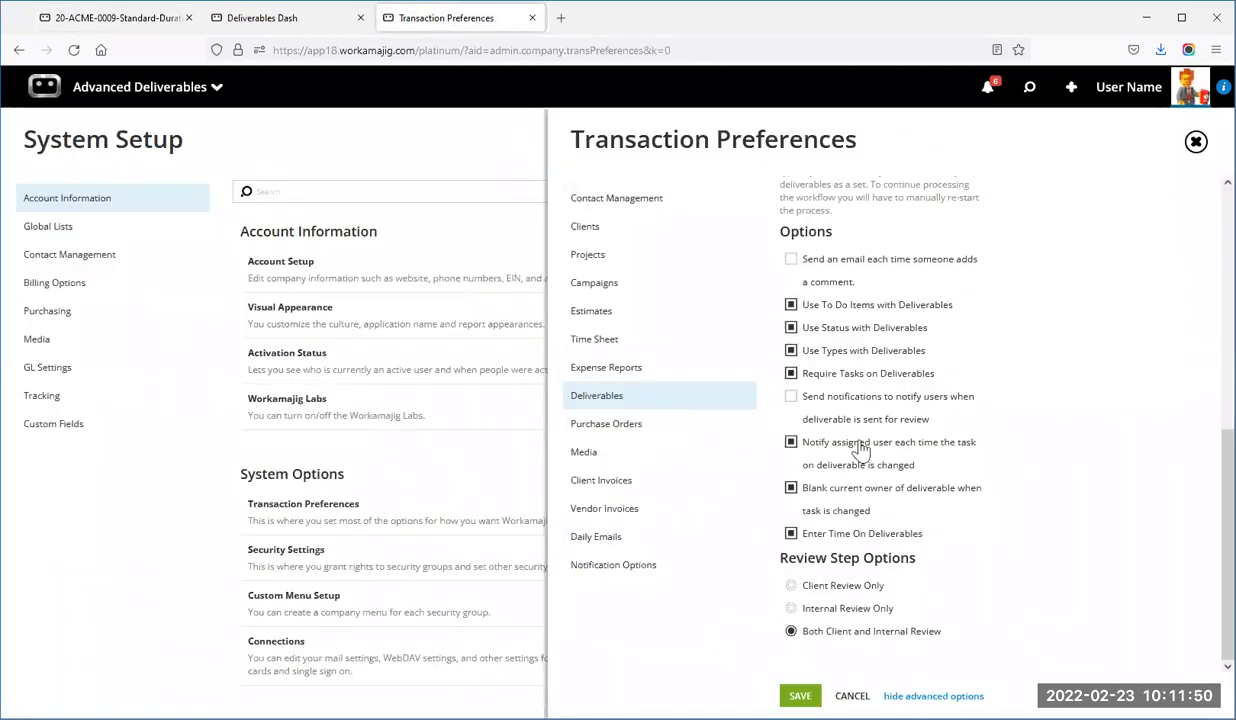
pyautogui.click(638, 266)
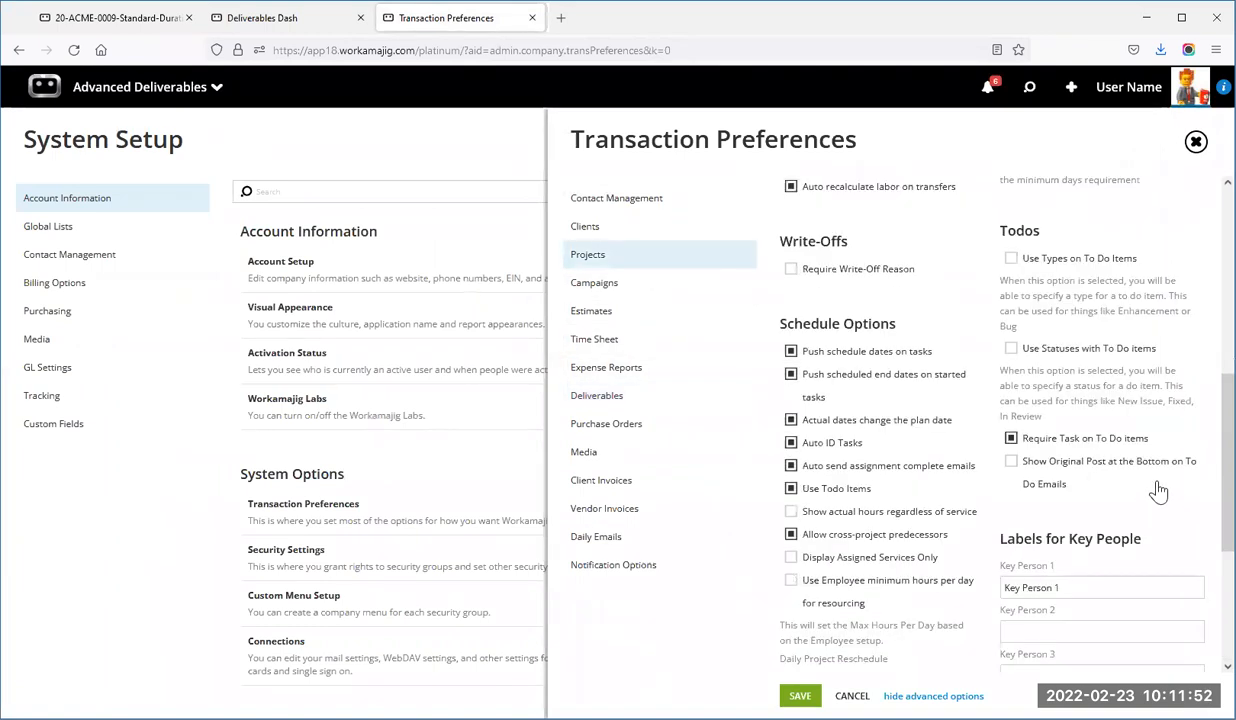
pyautogui.scroll(-1, 1096, 440)
pyautogui.scroll(1, 1097, 343)
pyautogui.scroll(1, 1097, 345)
pyautogui.click(1011, 258)
pyautogui.click(1011, 348)
pyautogui.click(1011, 258)
pyautogui.click(800, 695)
pyautogui.click(1195, 141)
# Add a "New To Do" status to the To Do Status list in System Setup's global lists.
pyautogui.click(100, 228)
pyautogui.scroll(-3, 365, 537)
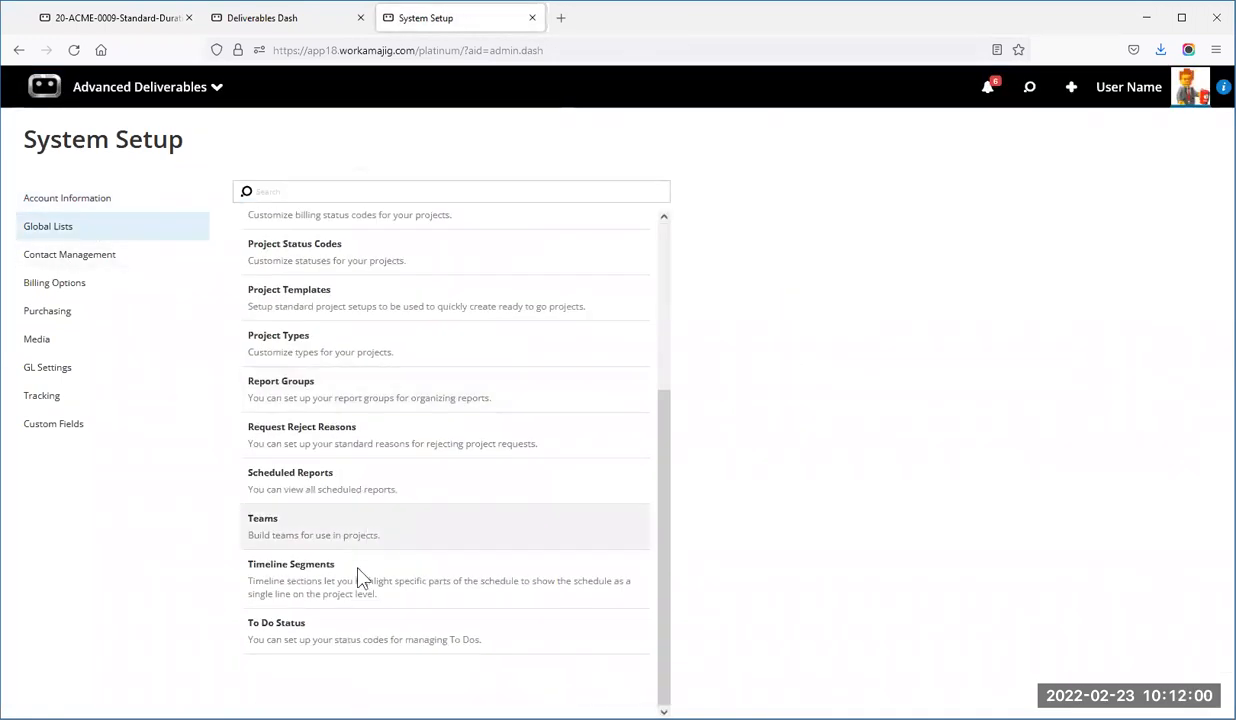
pyautogui.click(361, 623)
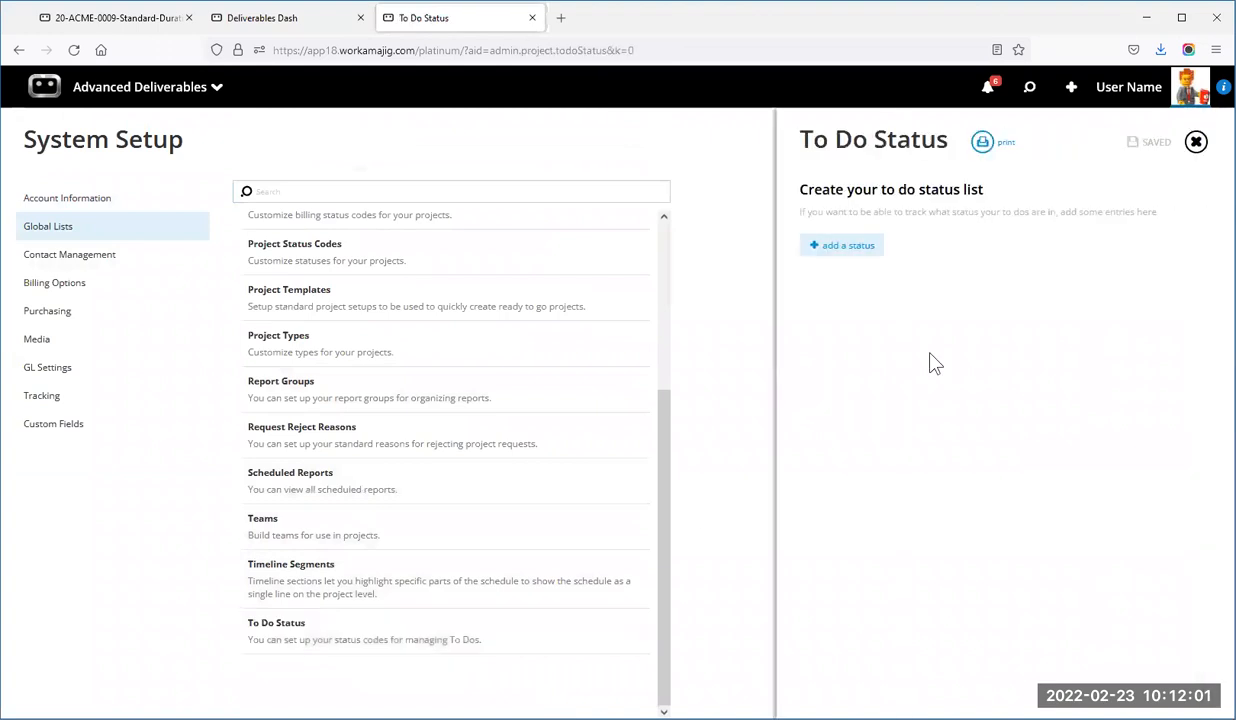
pyautogui.click(845, 248)
pyautogui.write('New To DO')
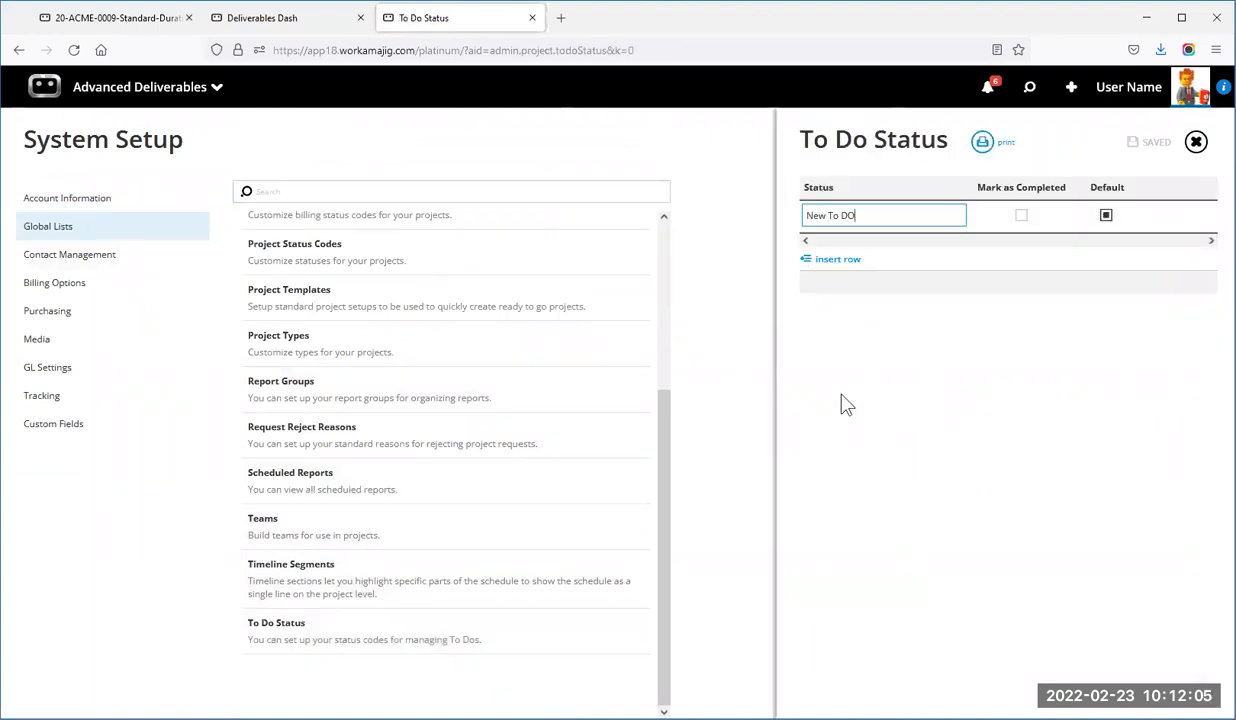
pyautogui.press('BackSpace')
pyautogui.write('o Do')
pyautogui.press('Return')
# Add the to do statuses "In Progress" and "Fixed", mark Fixed as completed, and close the status list.
pyautogui.click(838, 271)
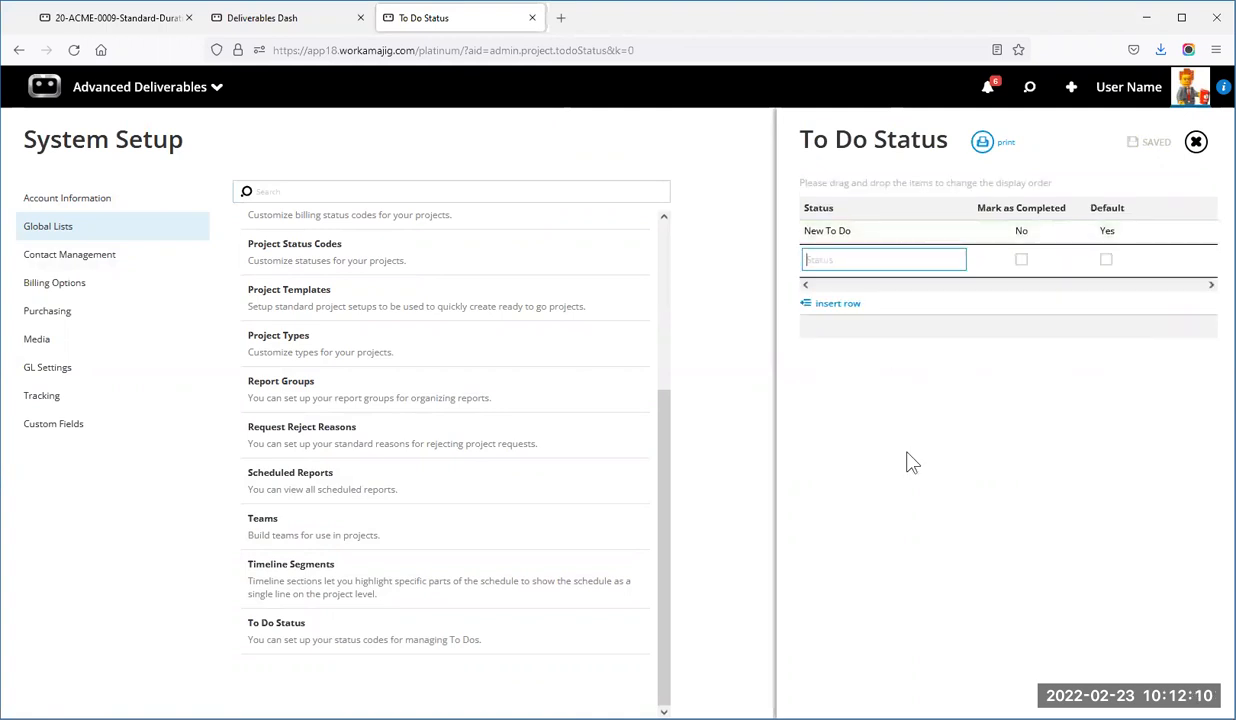
pyautogui.write('In Progress')
pyautogui.click(838, 303)
pyautogui.write('Fixed')
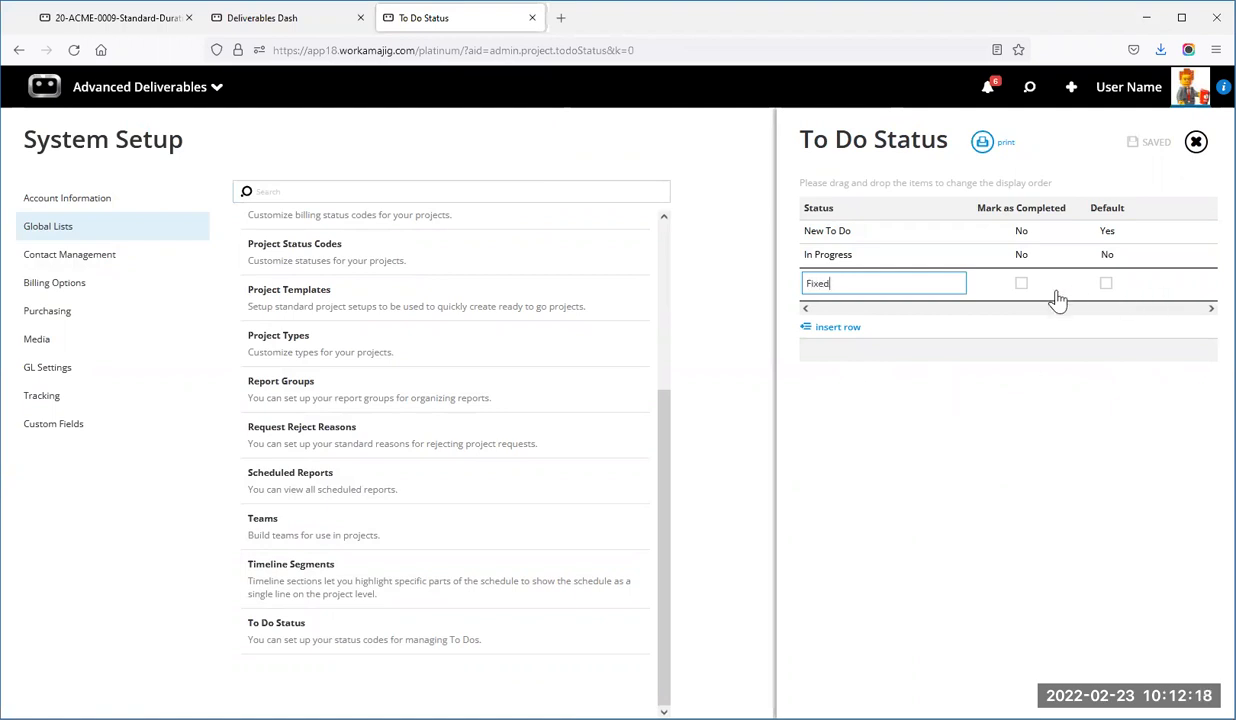
pyautogui.click(1021, 283)
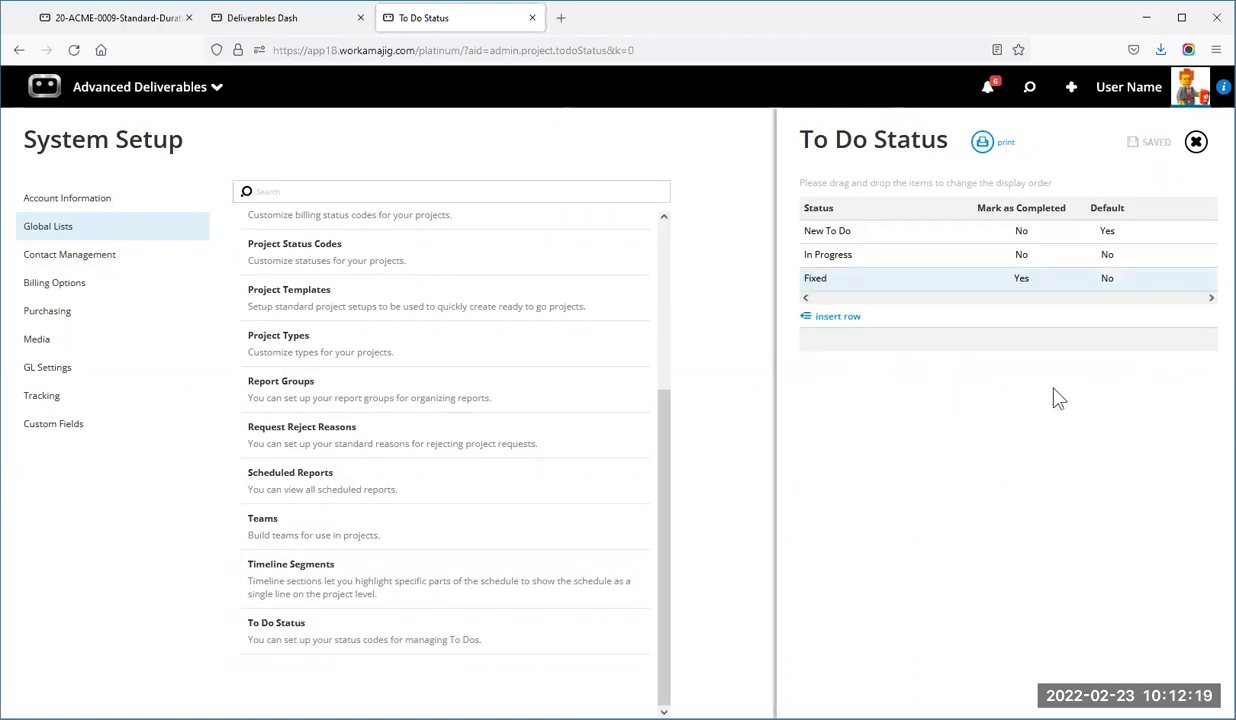
pyautogui.click(1194, 147)
# Return to the Creatives Today page, reload it, and check the project links on the 4-Internal Review card.
pyautogui.click(150, 24)
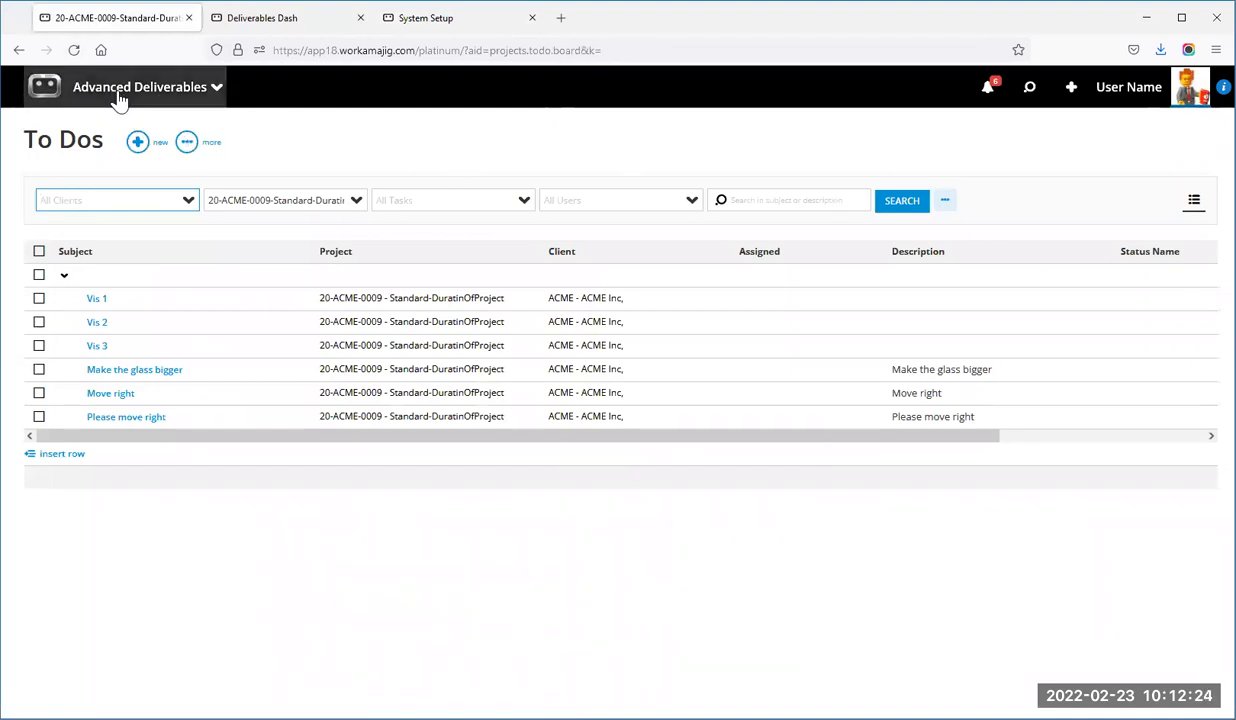
pyautogui.click(118, 98)
pyautogui.click(166, 247)
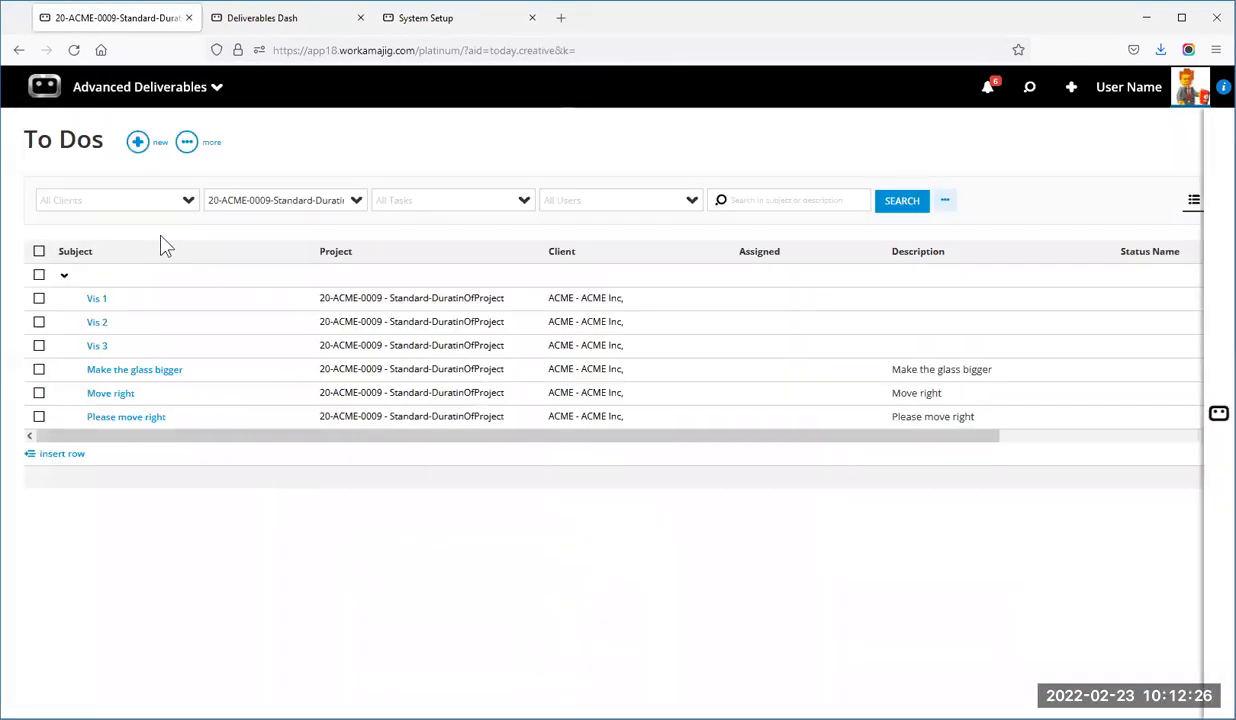
pyautogui.click(73, 50)
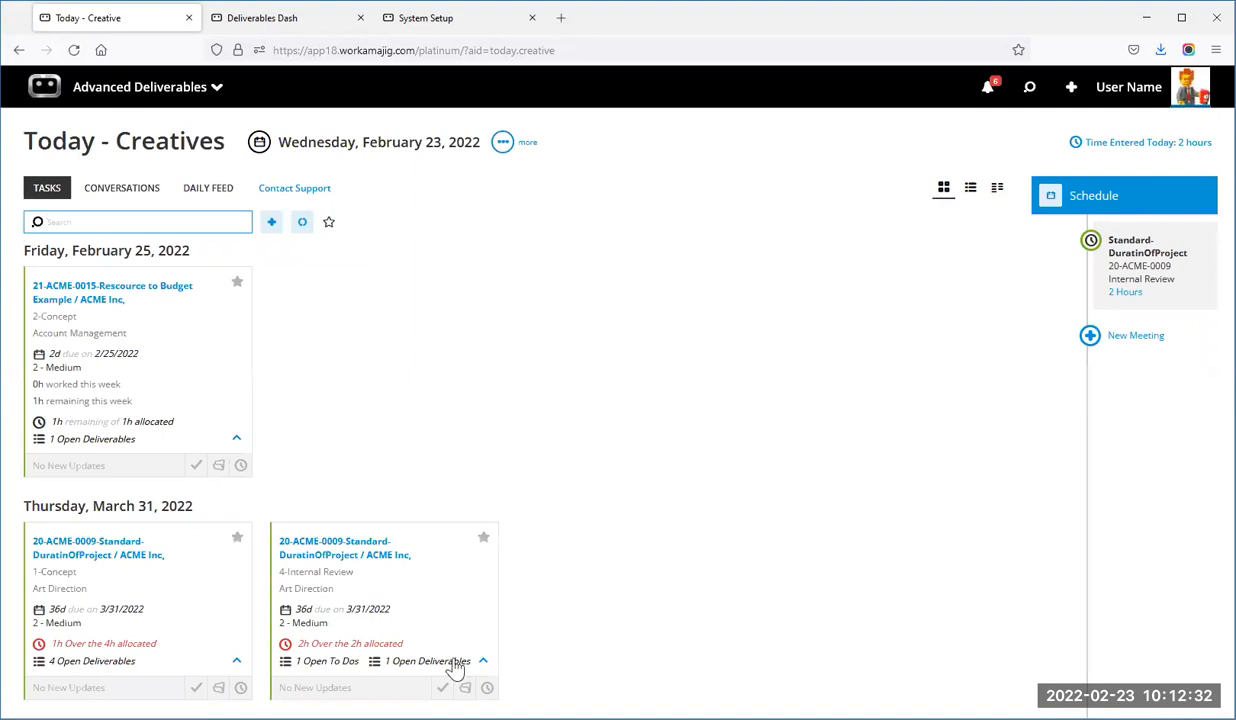
pyautogui.click(464, 687)
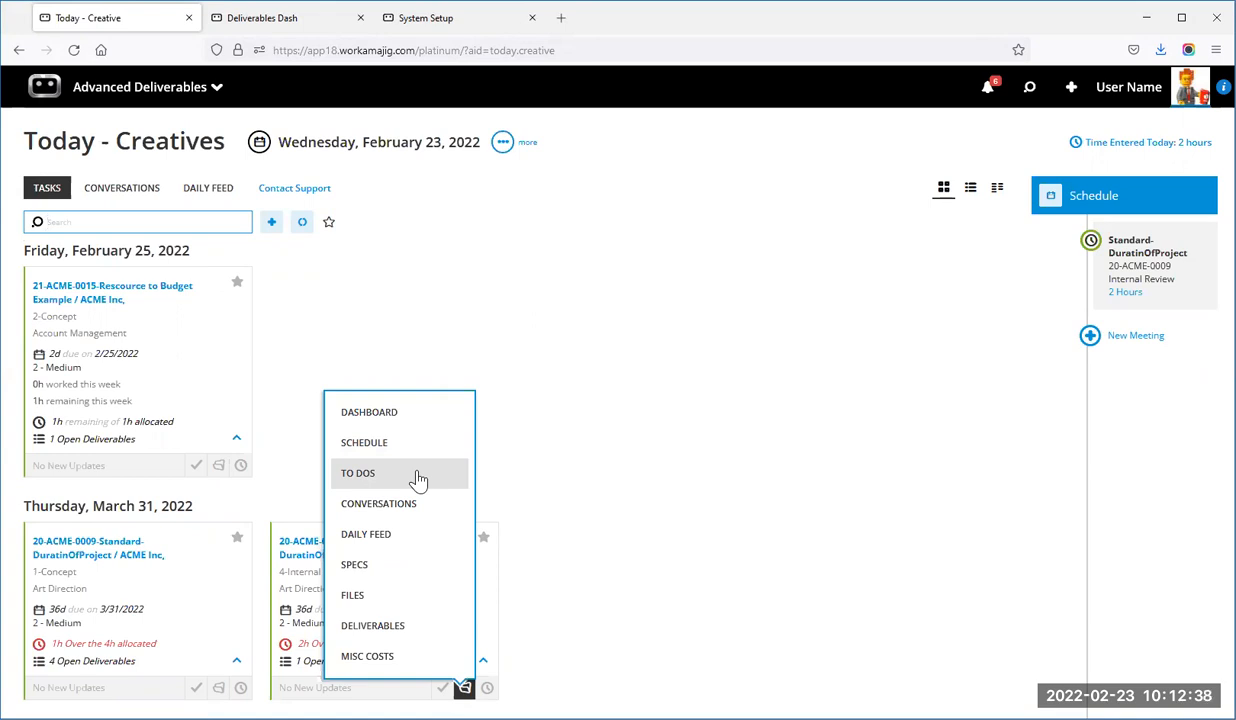
# Return to System Setup and review the to do options in the Projects section of the Transaction Preferences.
pyautogui.click(466, 28)
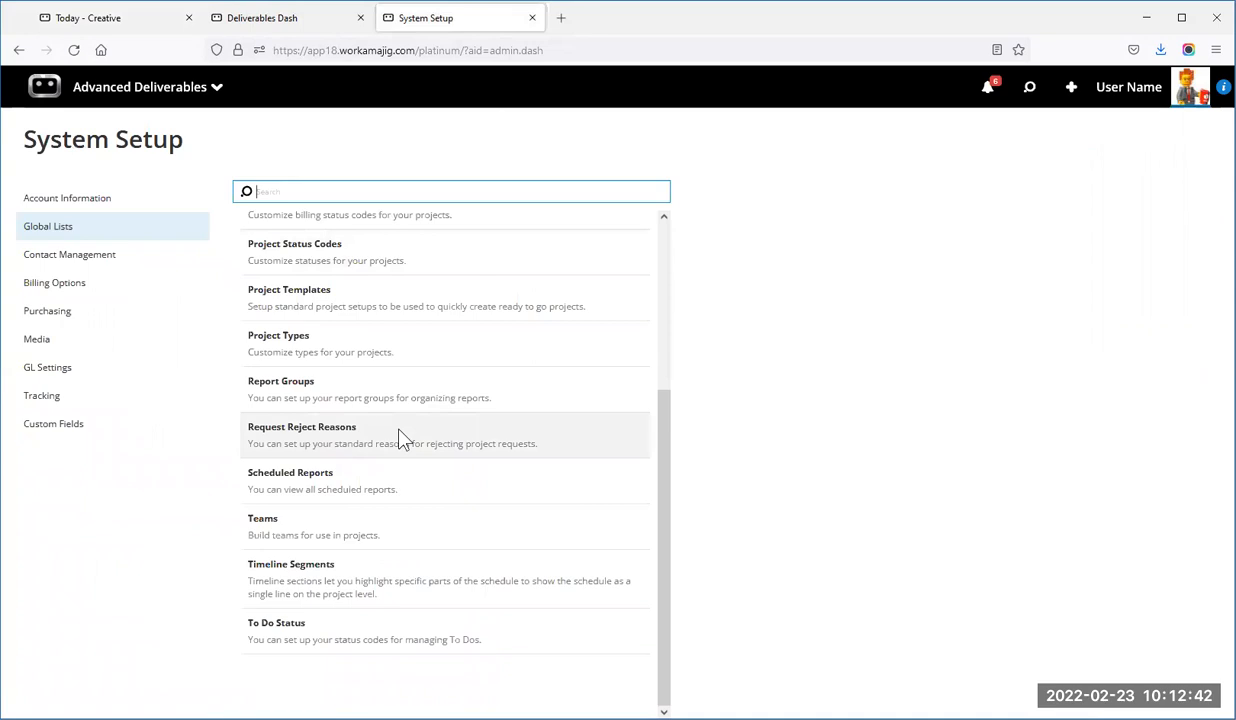
pyautogui.scroll(5, 384, 413)
pyautogui.click(141, 208)
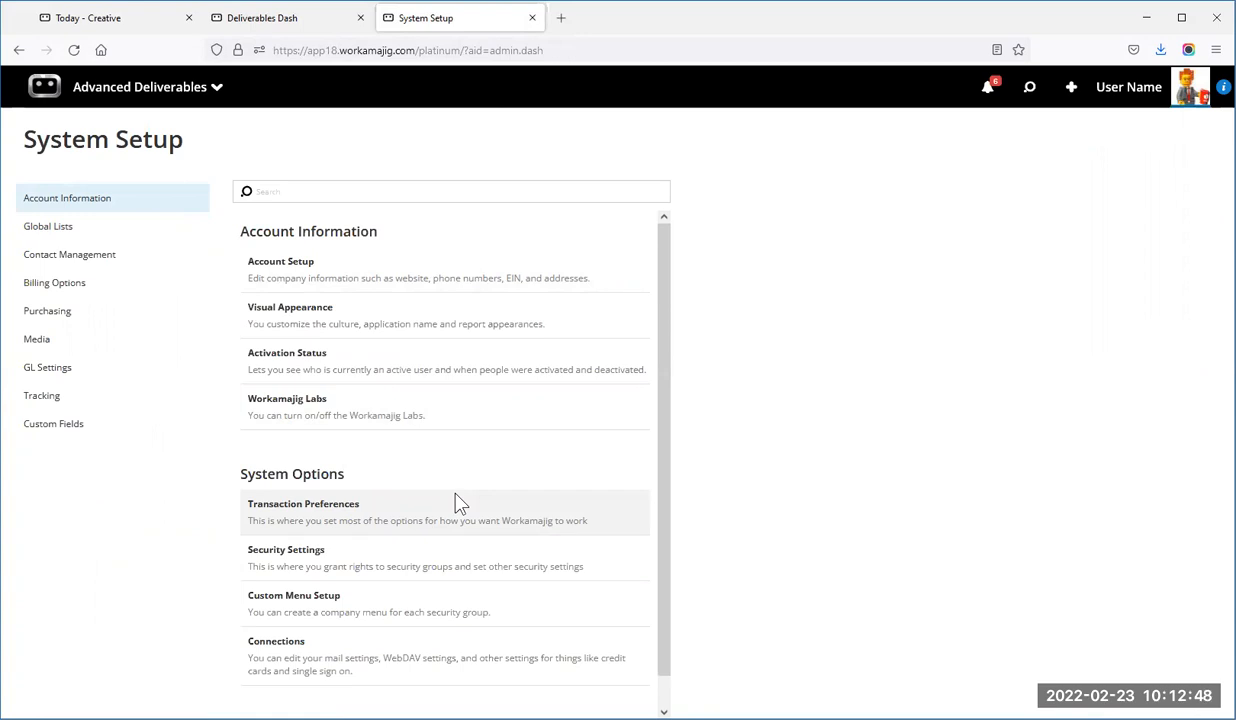
pyautogui.click(370, 522)
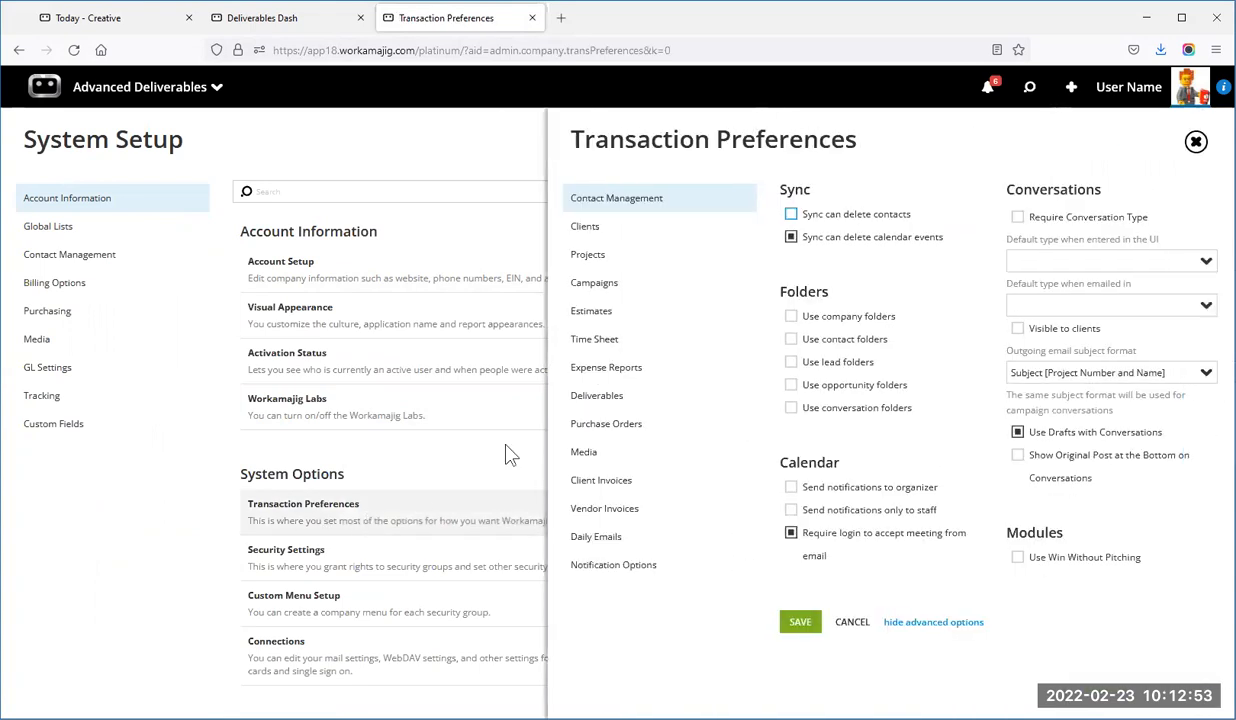
pyautogui.click(628, 262)
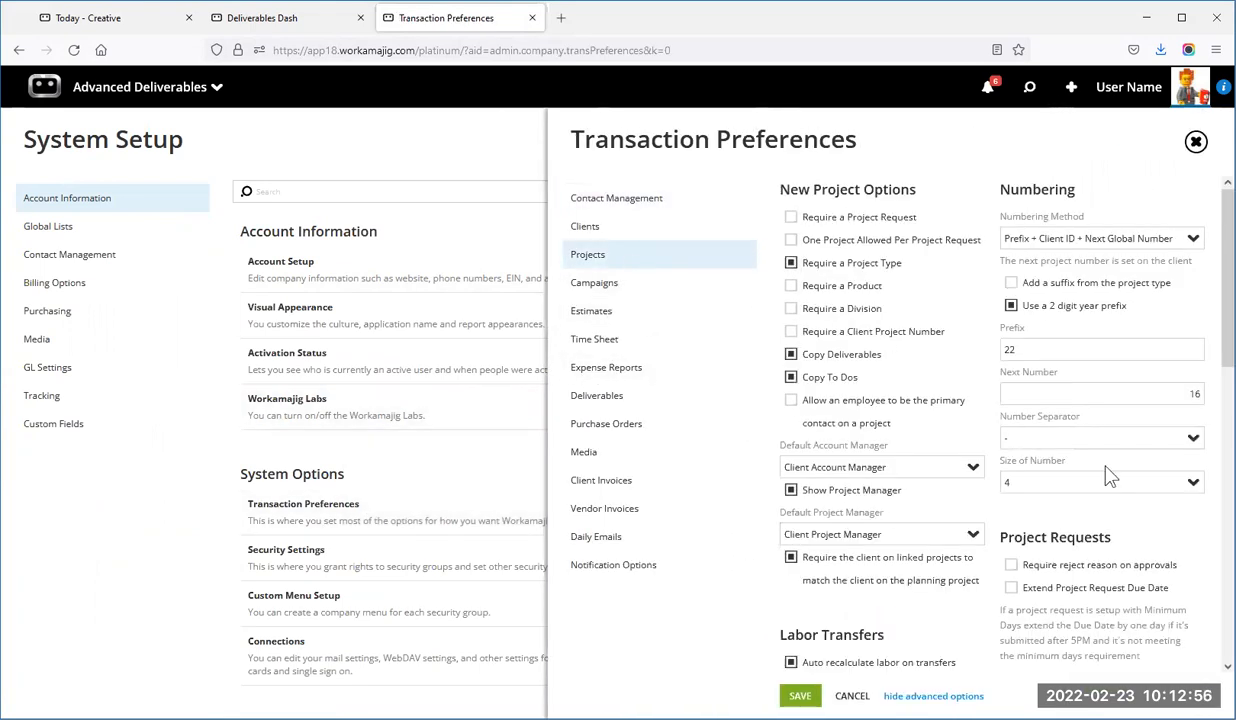
pyautogui.scroll(-4, 1065, 450)
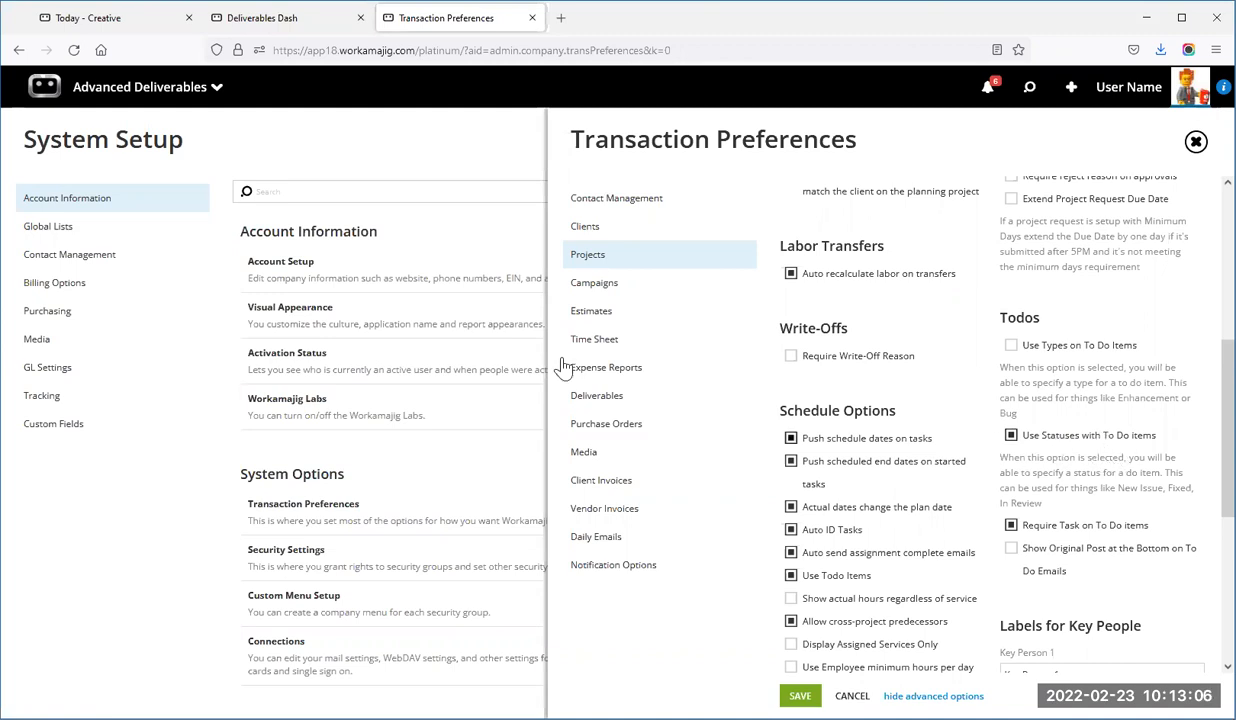
# Open the To Do Status list from the global lists and review its statuses, completion marks and default.
pyautogui.click(55, 233)
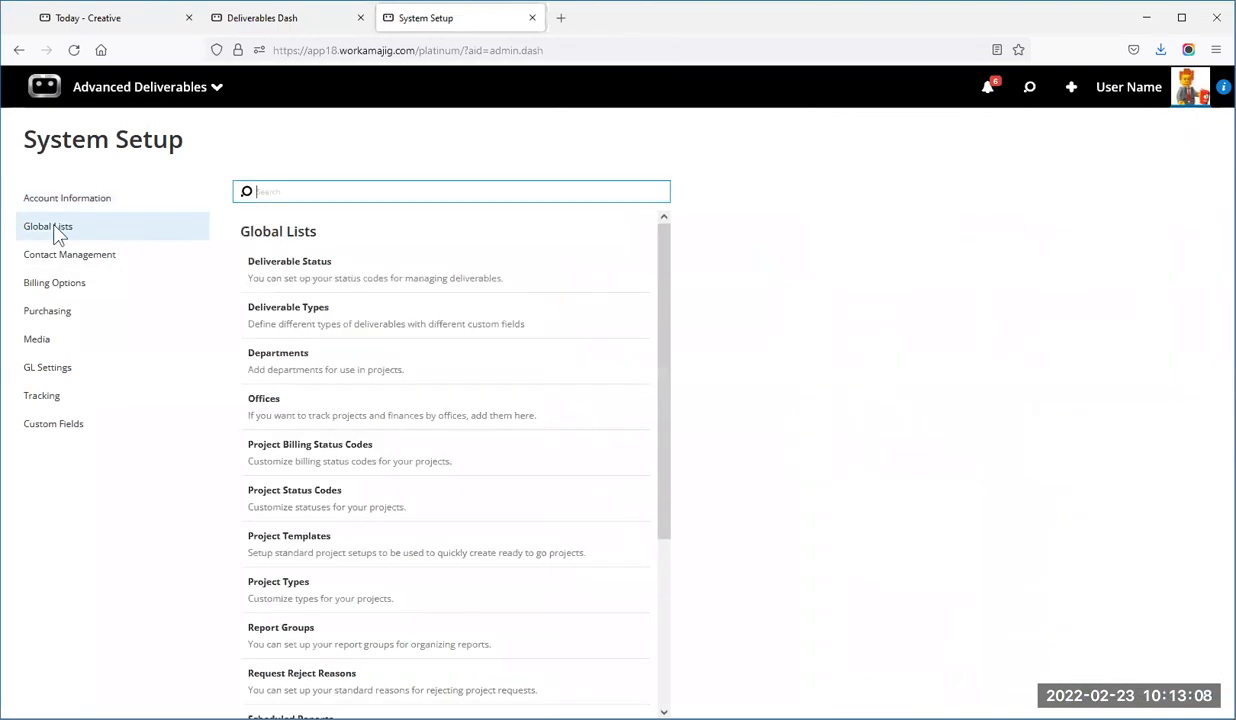
pyautogui.scroll(-1, 403, 485)
pyautogui.scroll(-2, 403, 485)
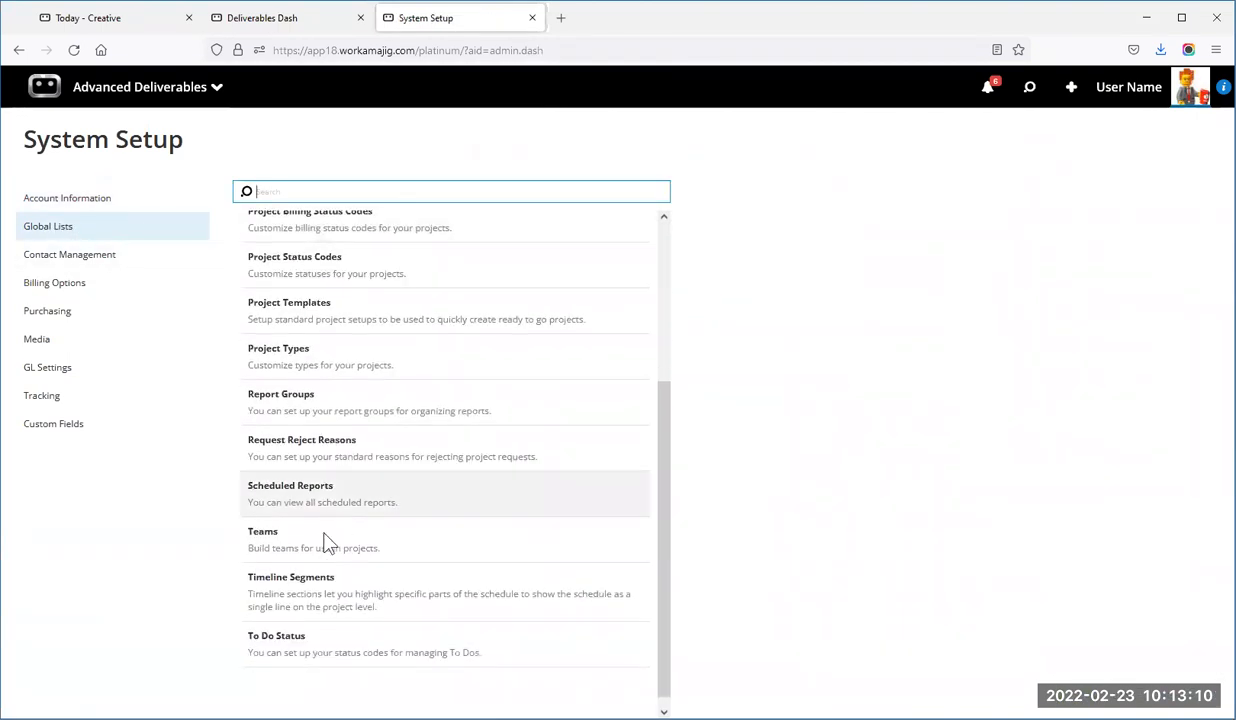
pyautogui.click(313, 658)
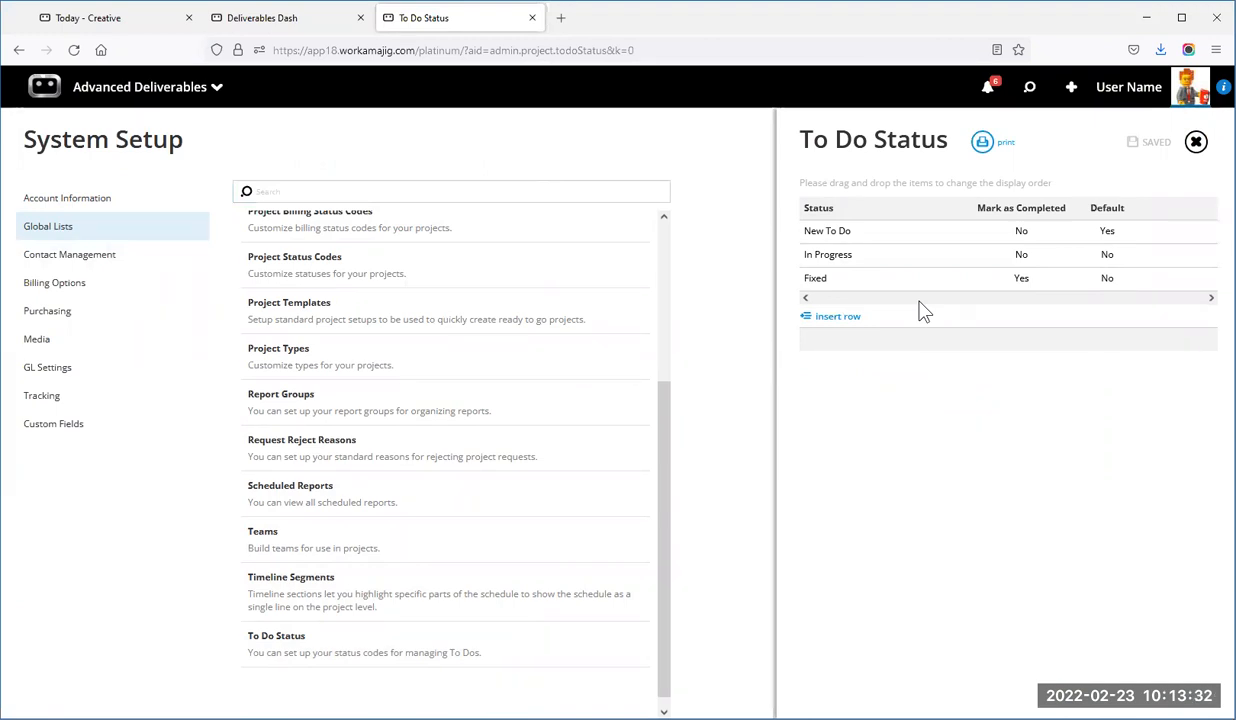
# Return to the Creatives Today page and open the to do board for the 4-Internal Review task.
pyautogui.click(128, 28)
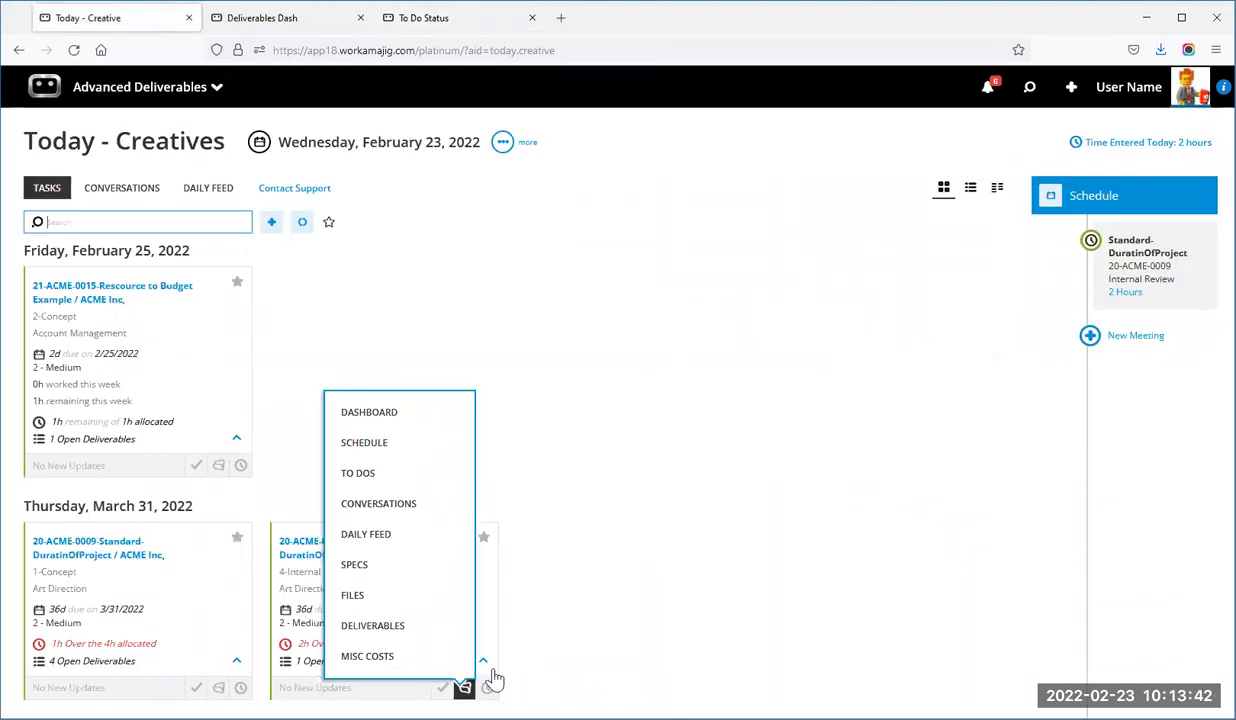
pyautogui.click(464, 690)
pyautogui.click(464, 690)
pyautogui.click(464, 690)
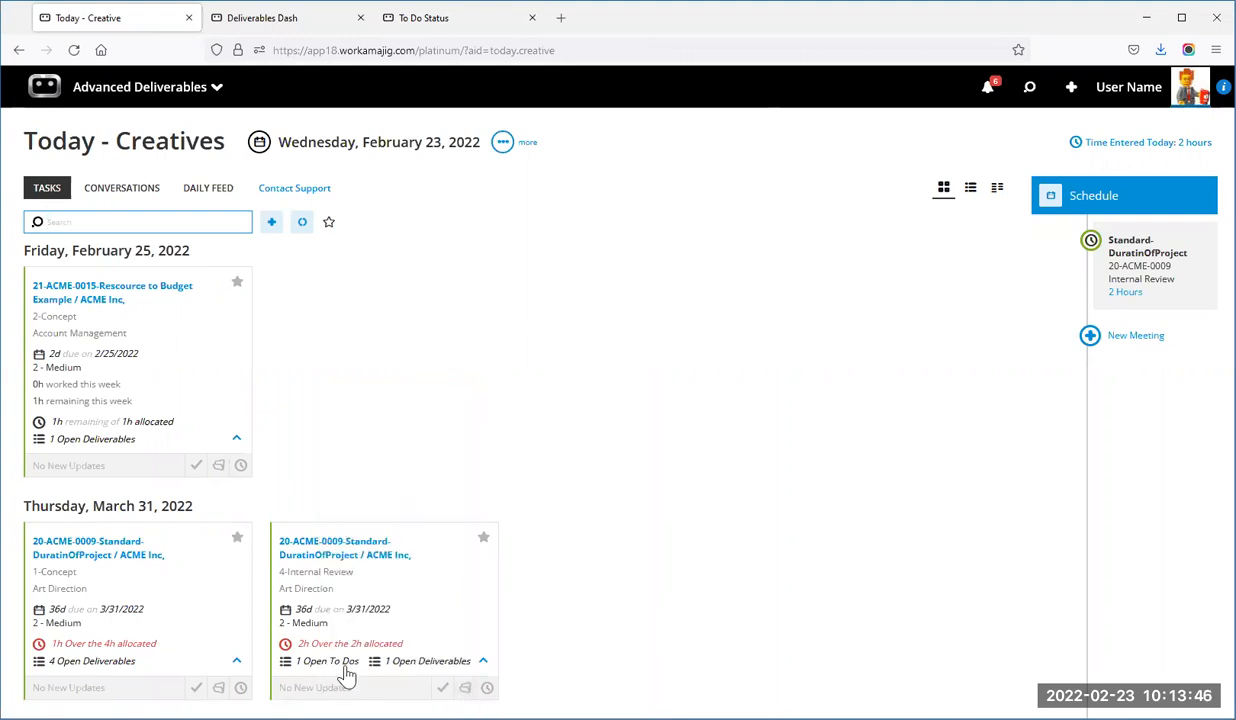
pyautogui.click(464, 688)
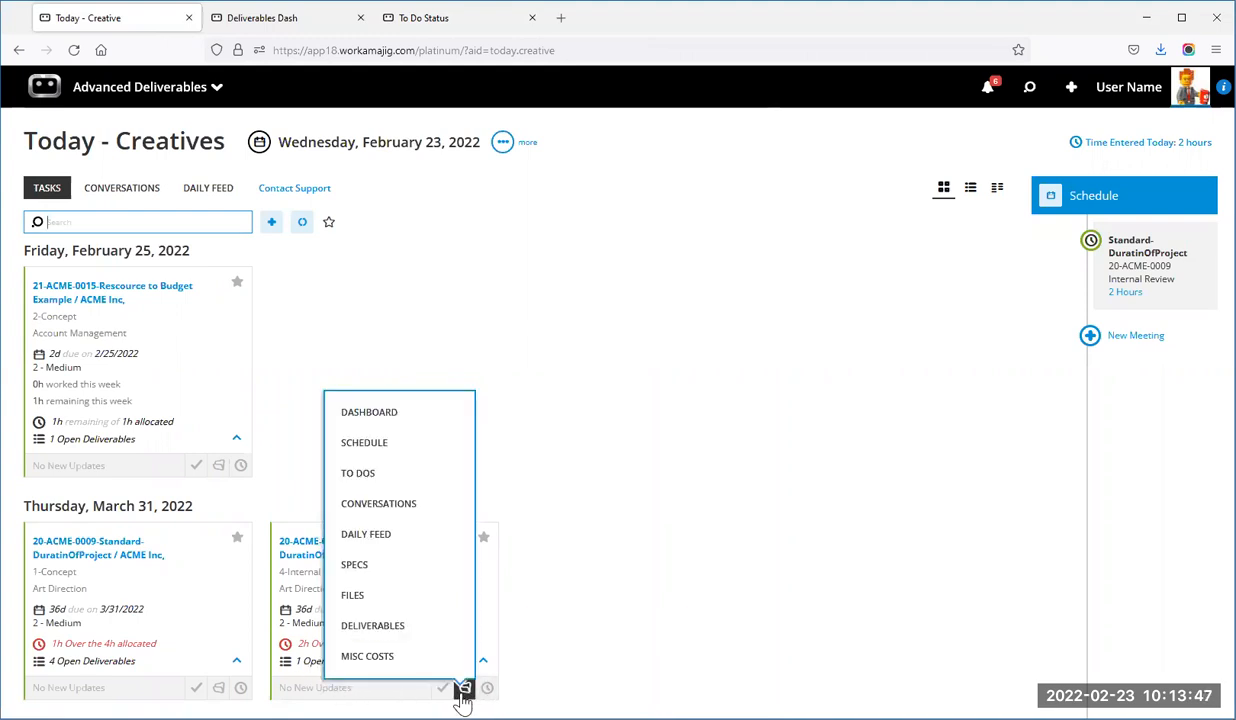
pyautogui.click(399, 484)
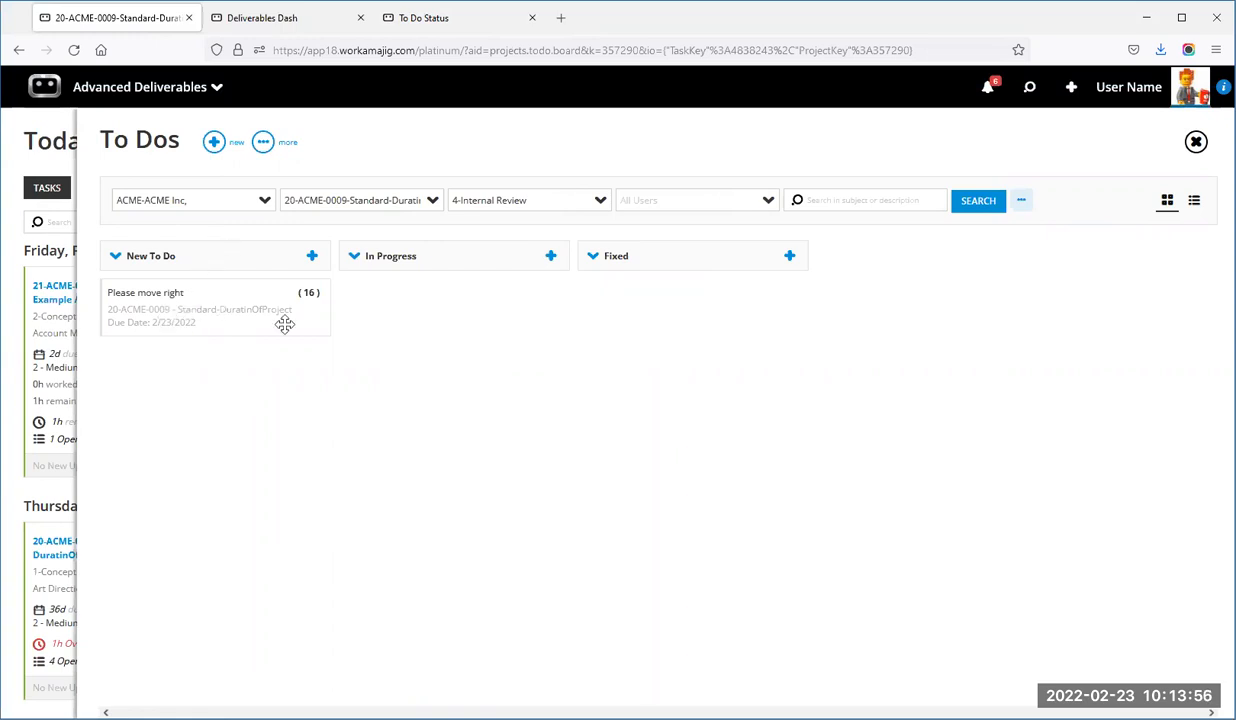
# Move the "Please move right" to do to In Progress, check its details, move it to Fixed and close the board.
pyautogui.click(460, 303)
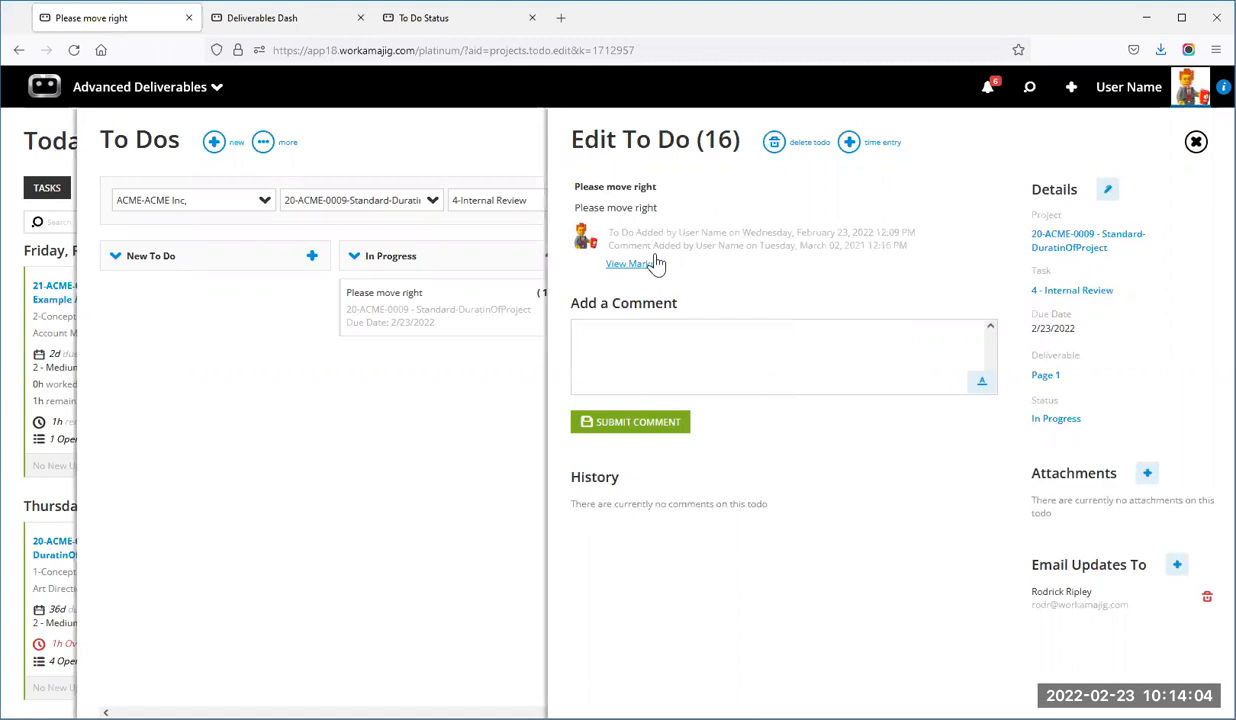
pyautogui.click(1196, 143)
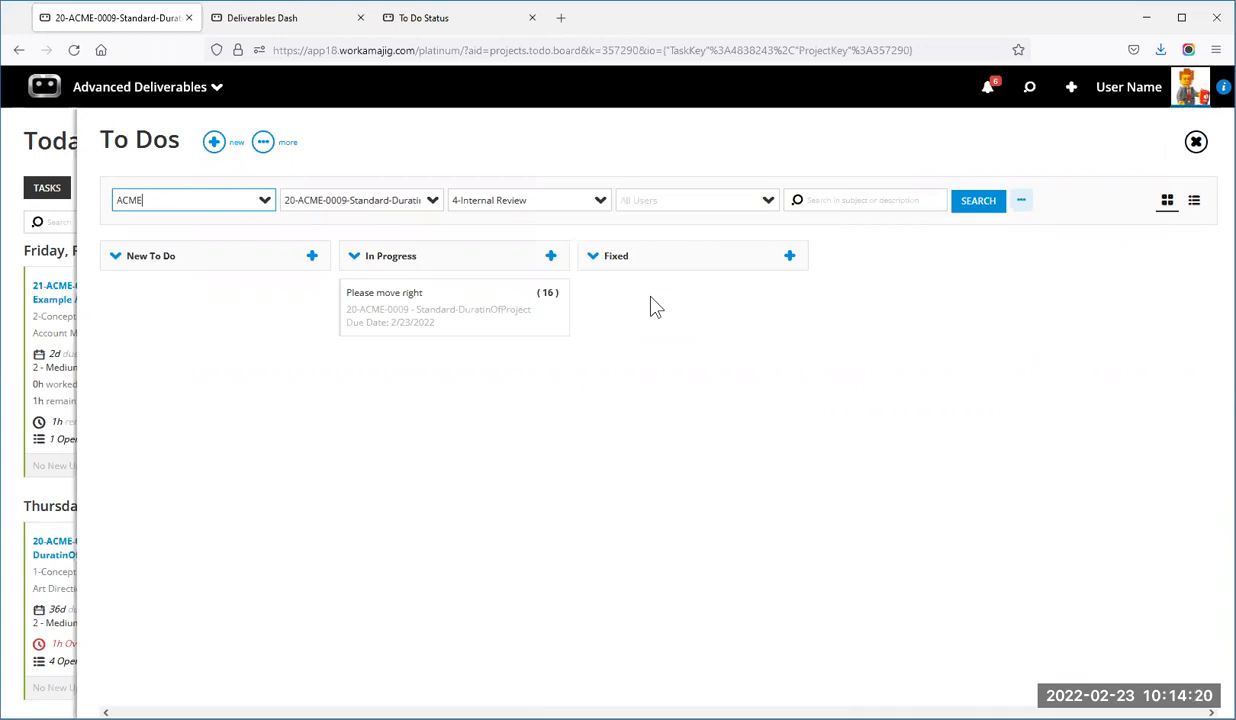
pyautogui.moveTo(433, 309); pyautogui.dragTo(748, 428)
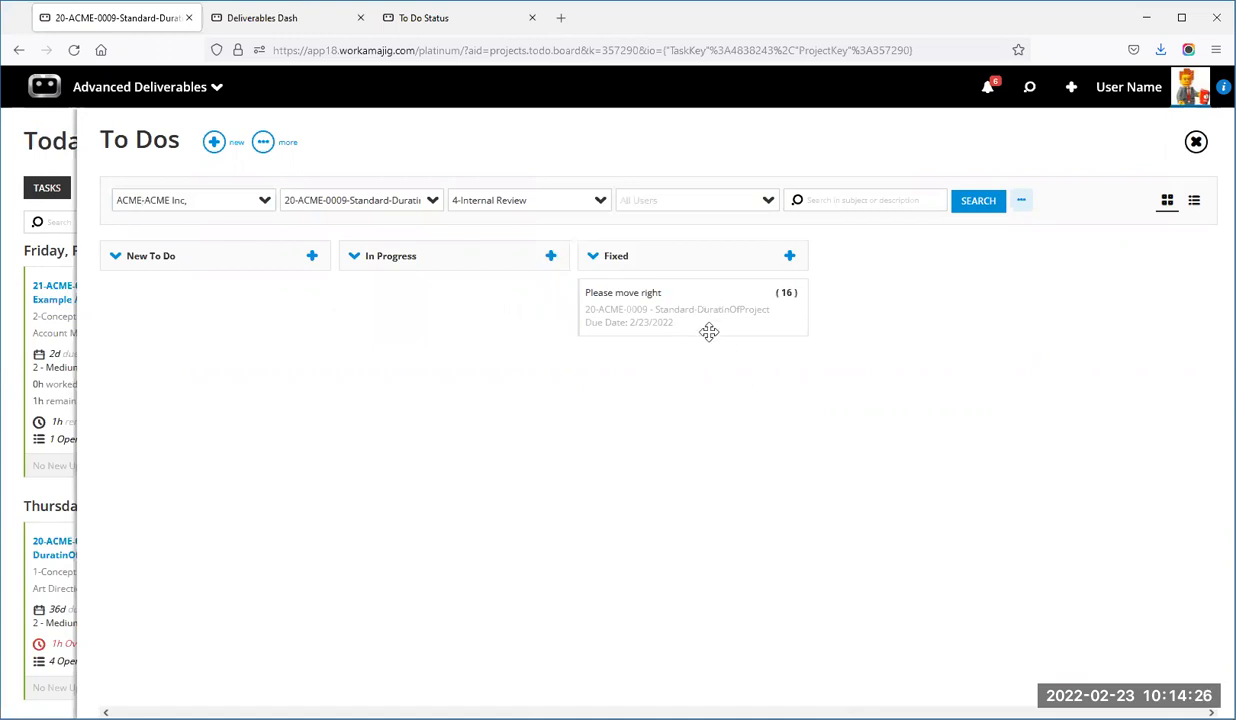
pyautogui.click(1196, 142)
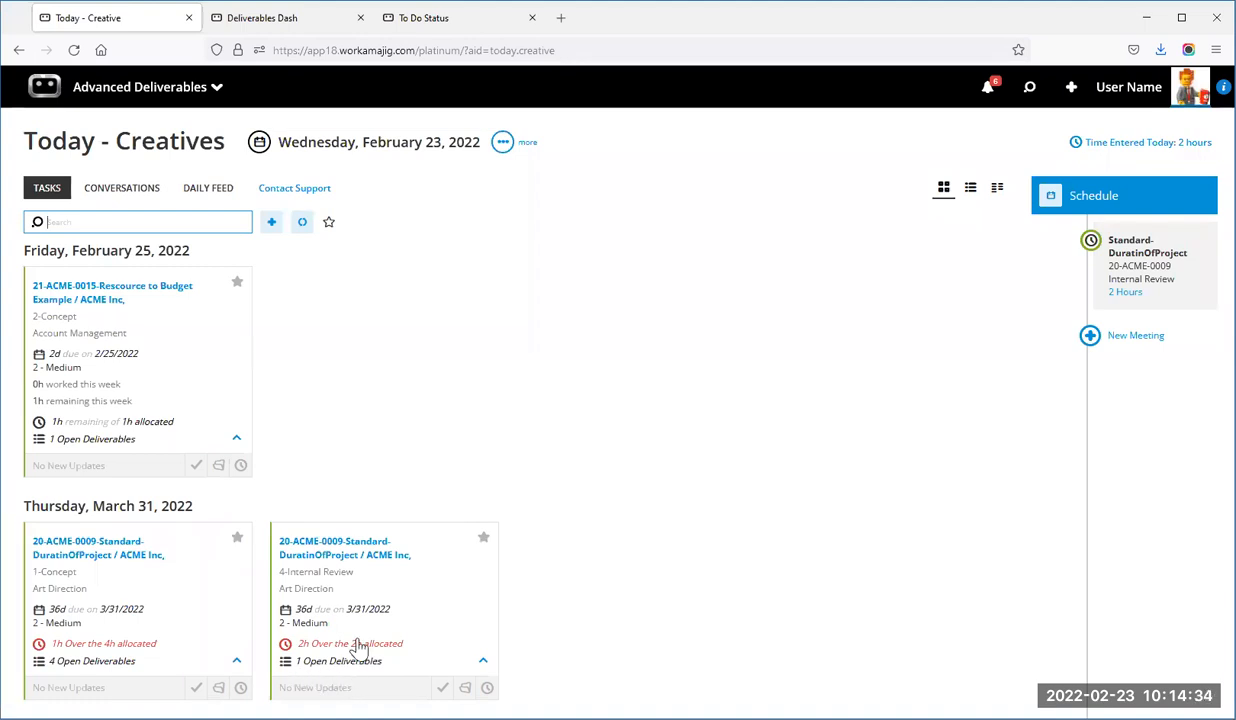
# Open the Internal Review assignment, assign its Page 1 deliverable to yourself and advance the deliverable to Client Review.
pyautogui.click(487, 688)
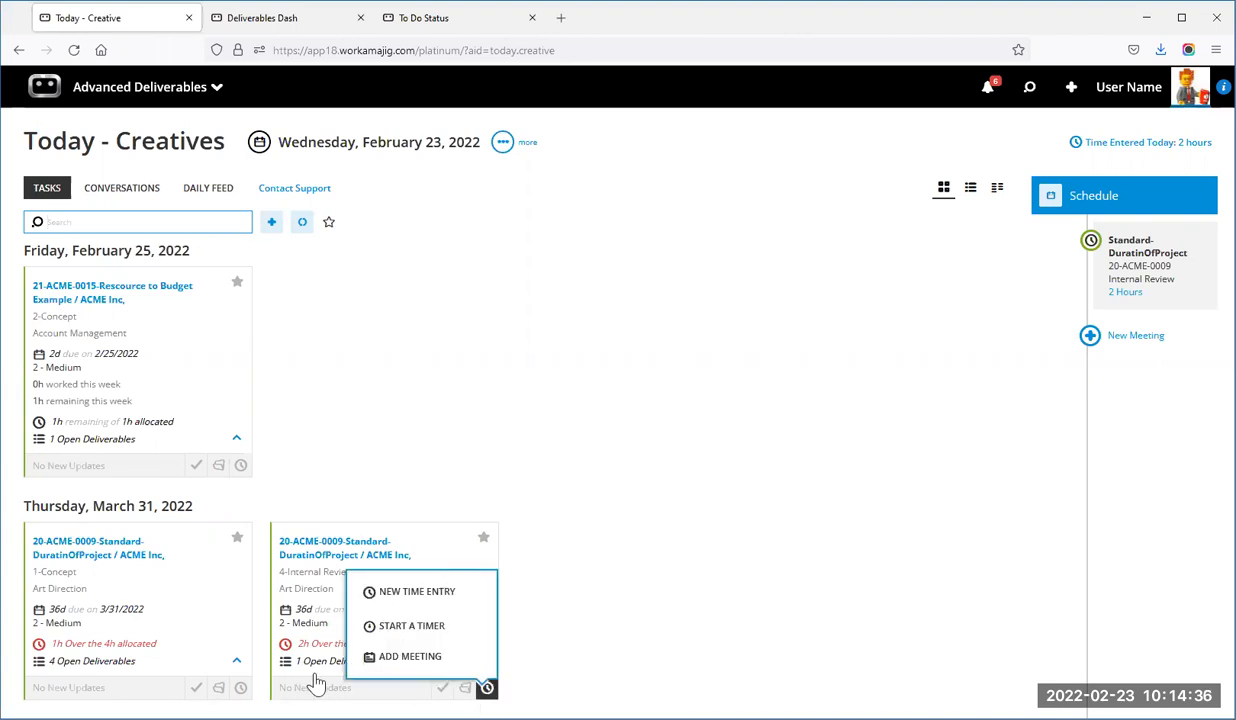
pyautogui.click(318, 632)
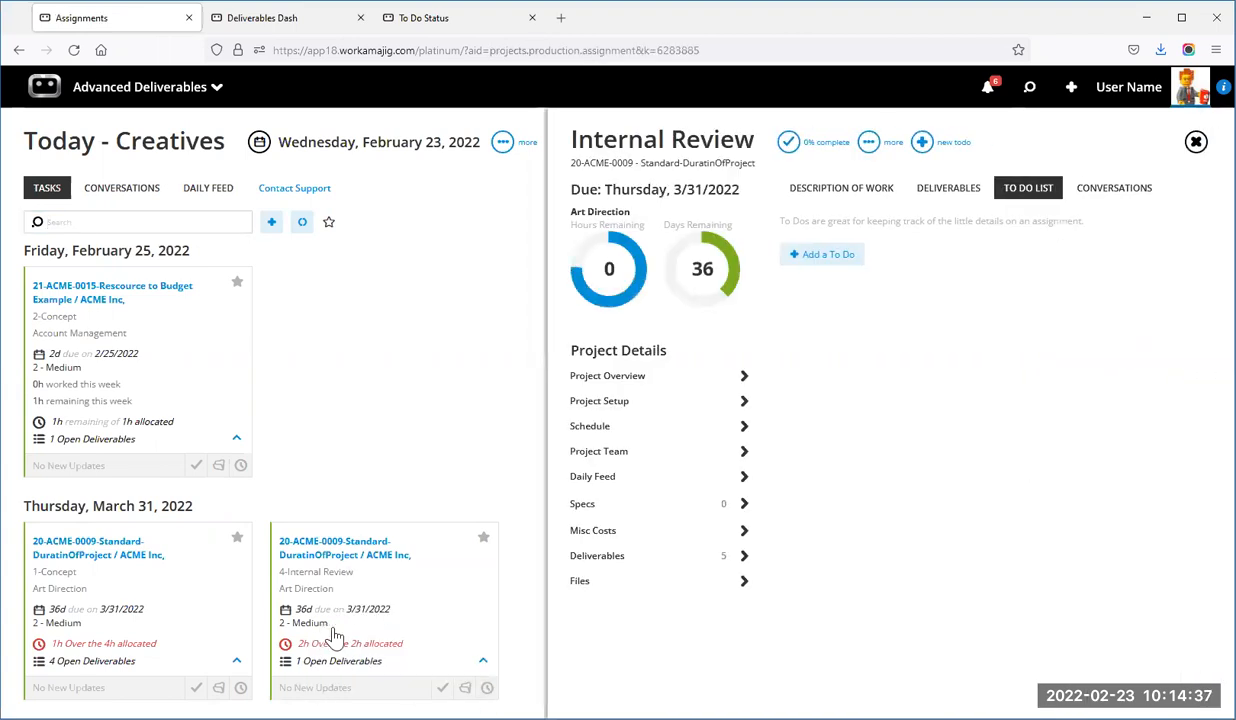
pyautogui.click(925, 194)
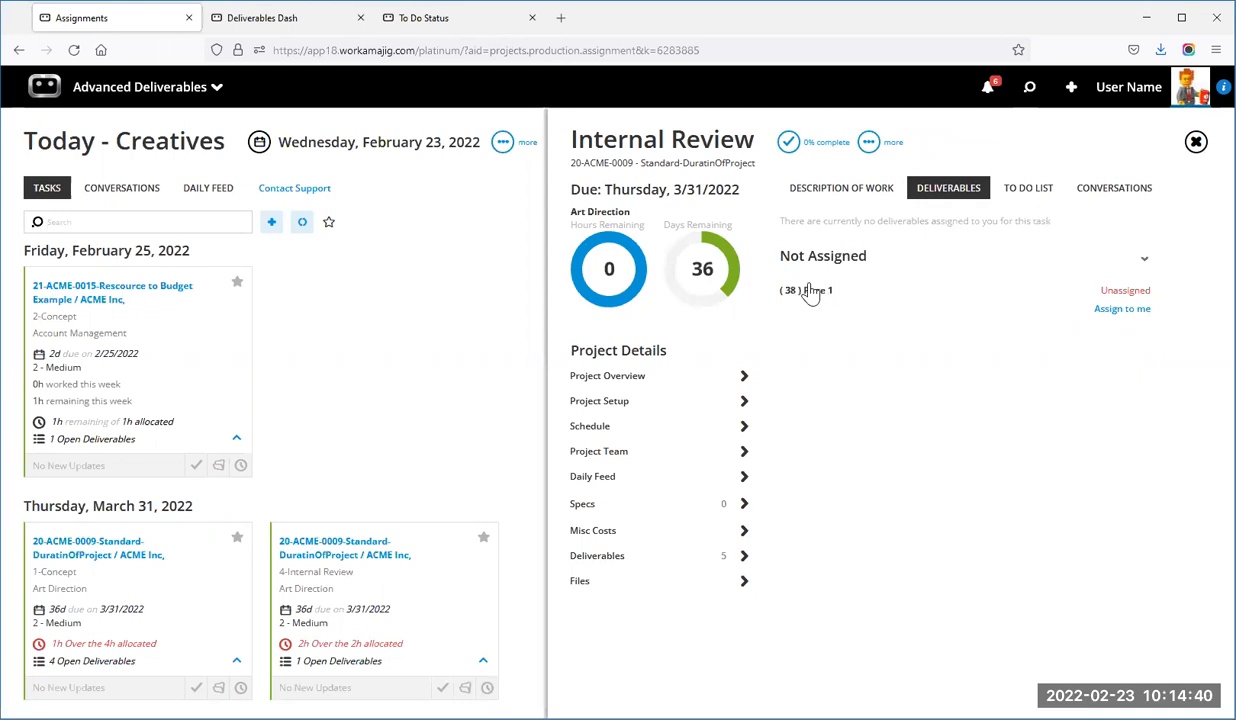
pyautogui.click(1108, 309)
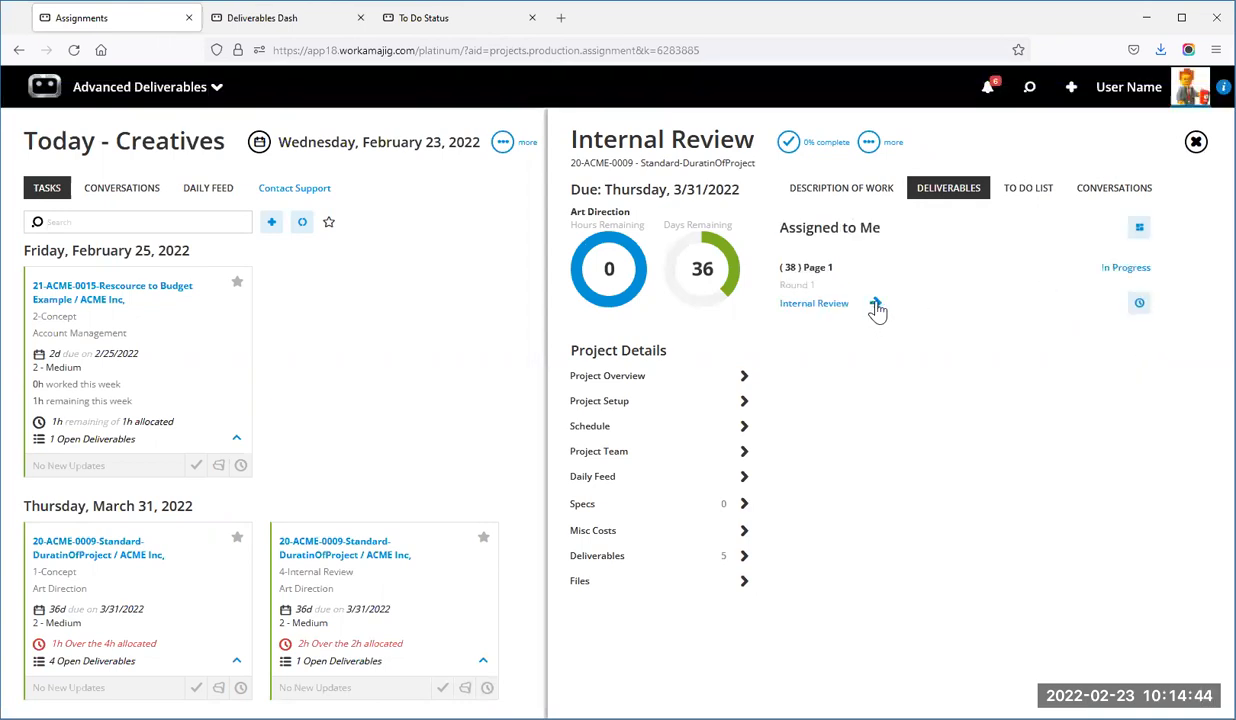
pyautogui.click(876, 309)
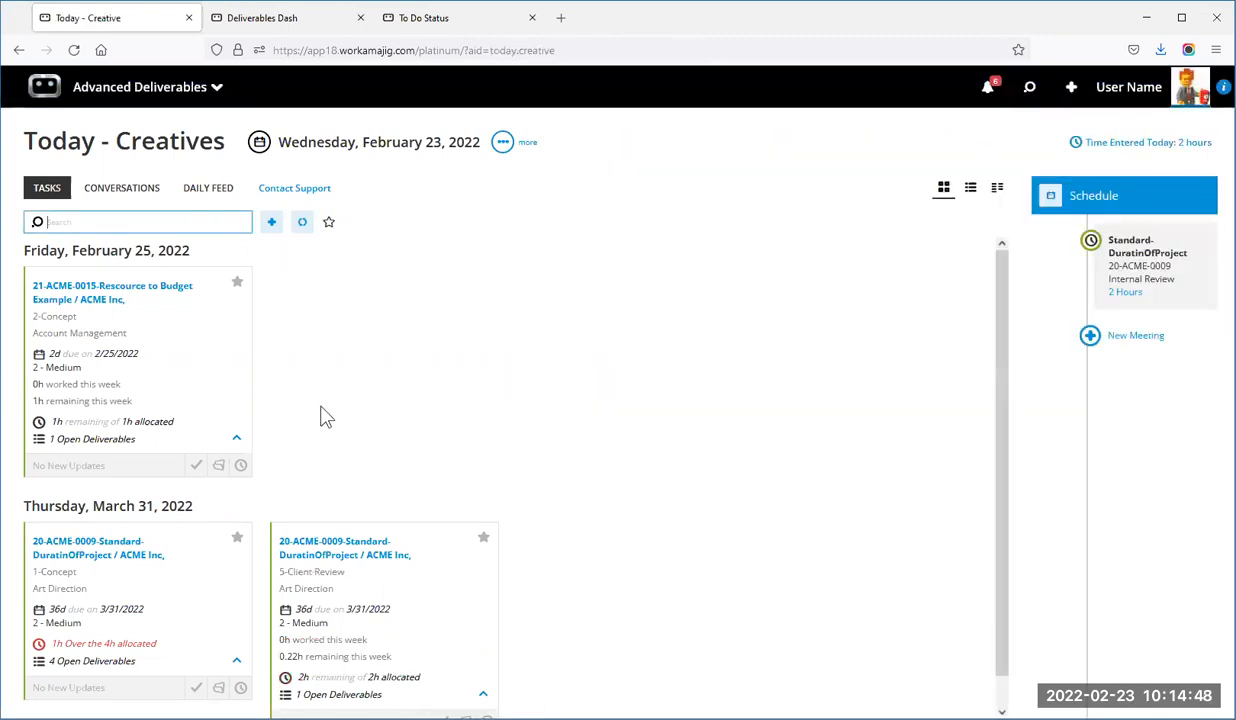
pyautogui.scroll(-1, 389, 612)
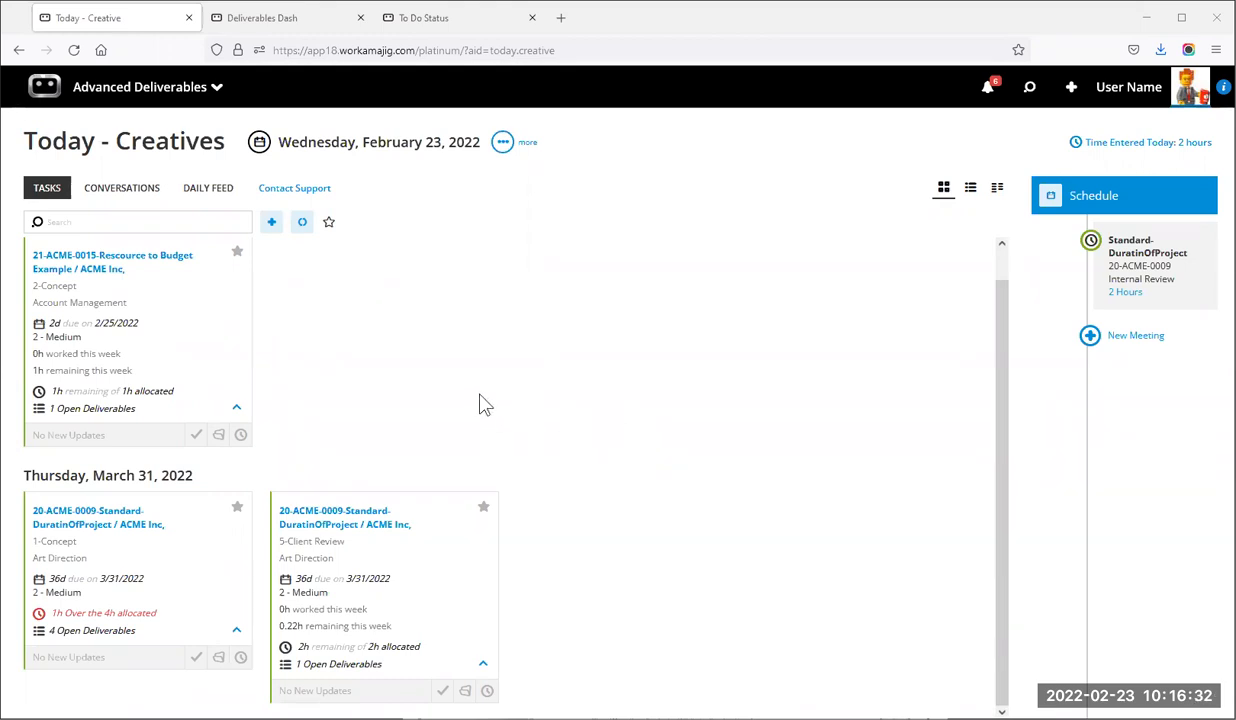
# Open the Page 1 deliverable from the 5-Client Review card and inspect the "Please move right" markup in its Round 1 review.
pyautogui.click(466, 693)
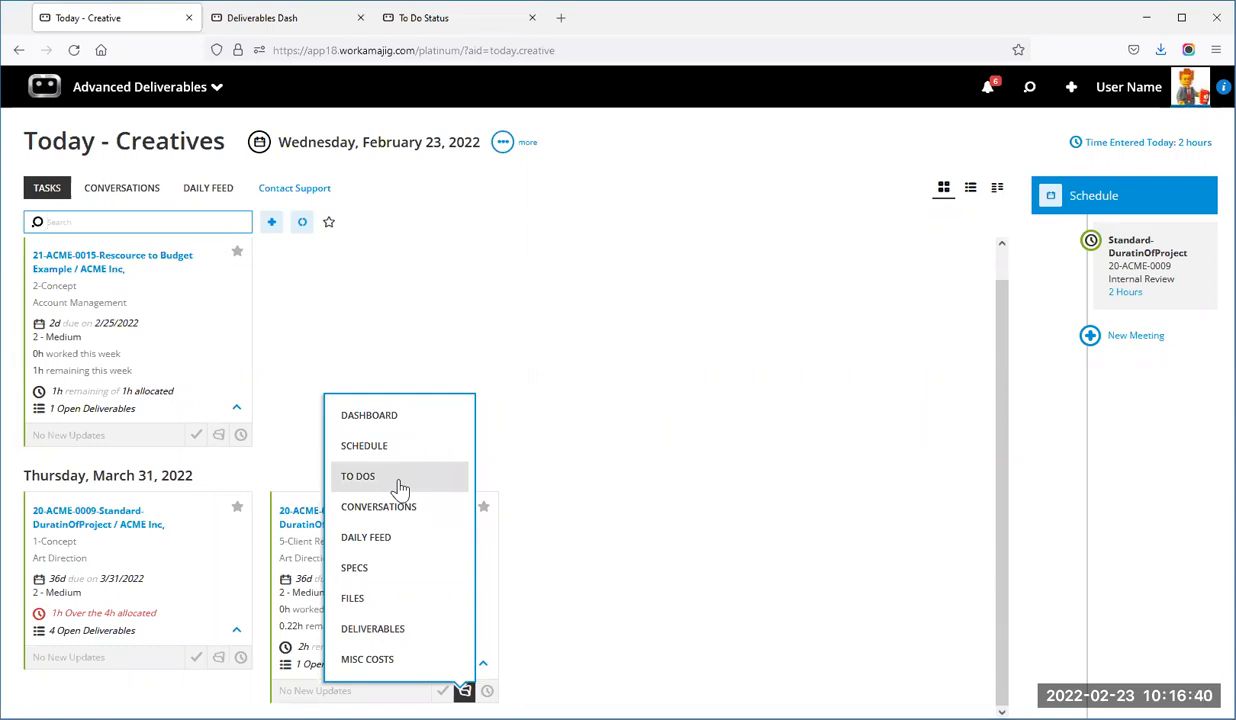
pyautogui.click(420, 634)
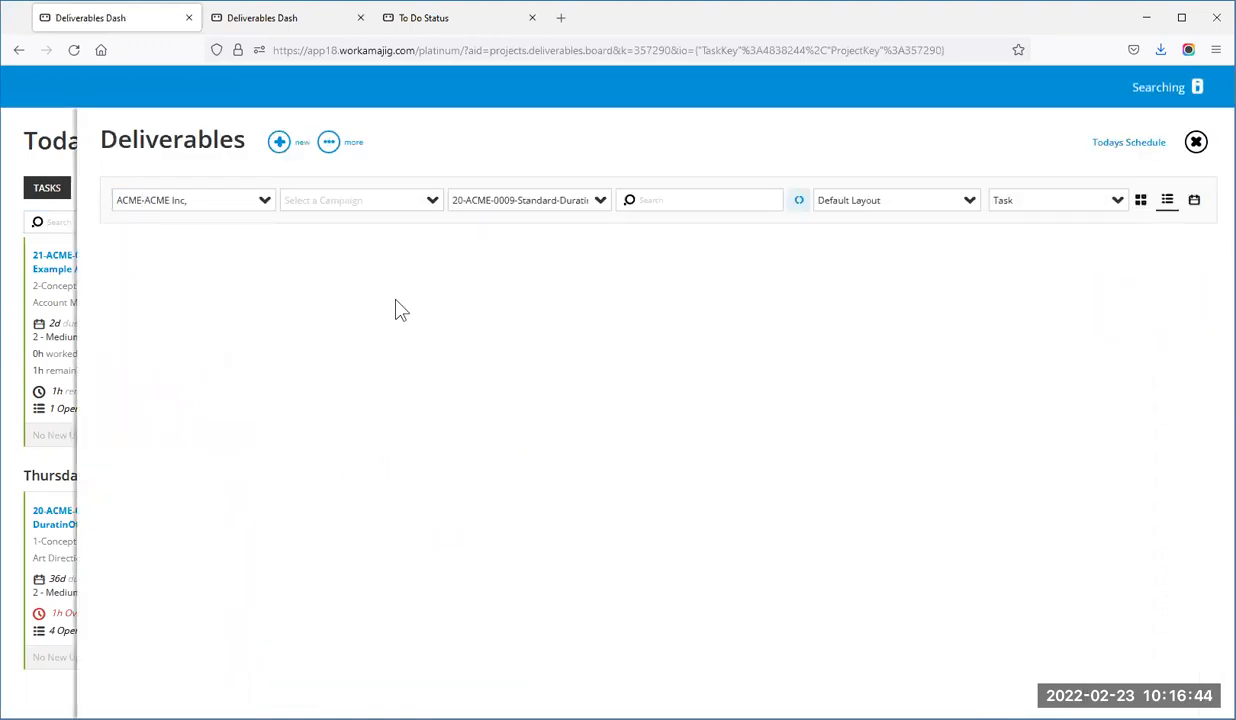
pyautogui.click(177, 414)
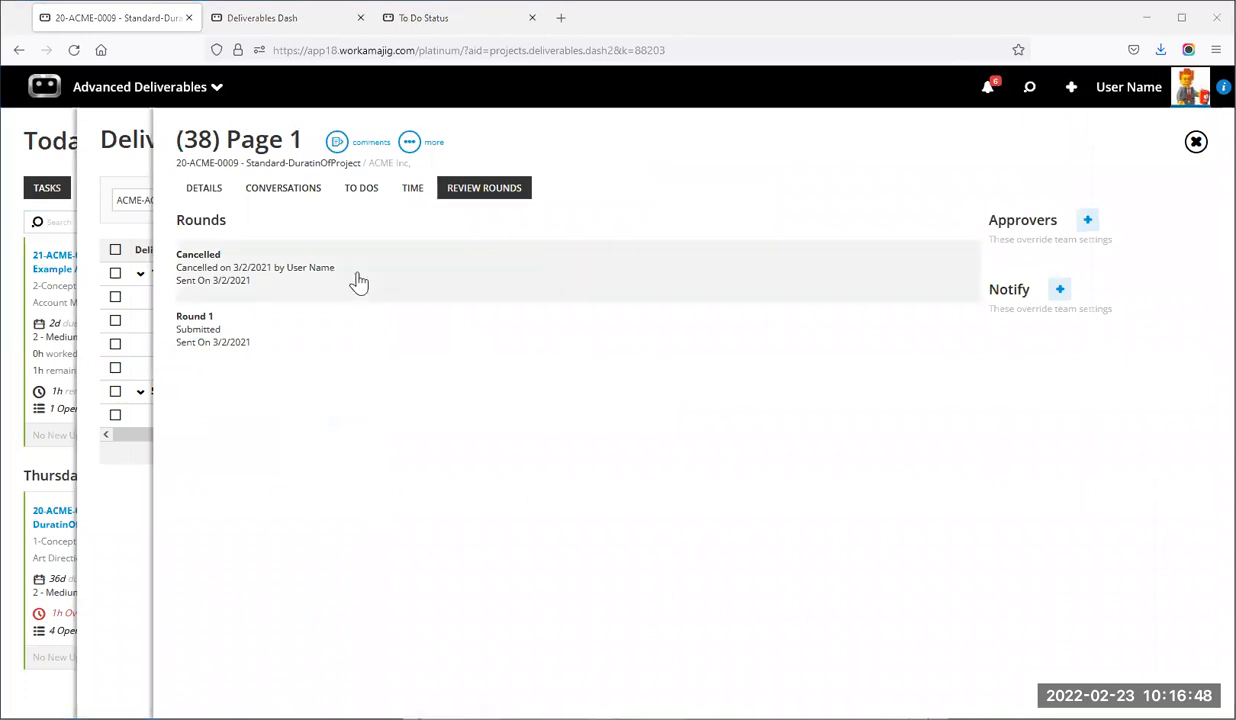
pyautogui.click(336, 142)
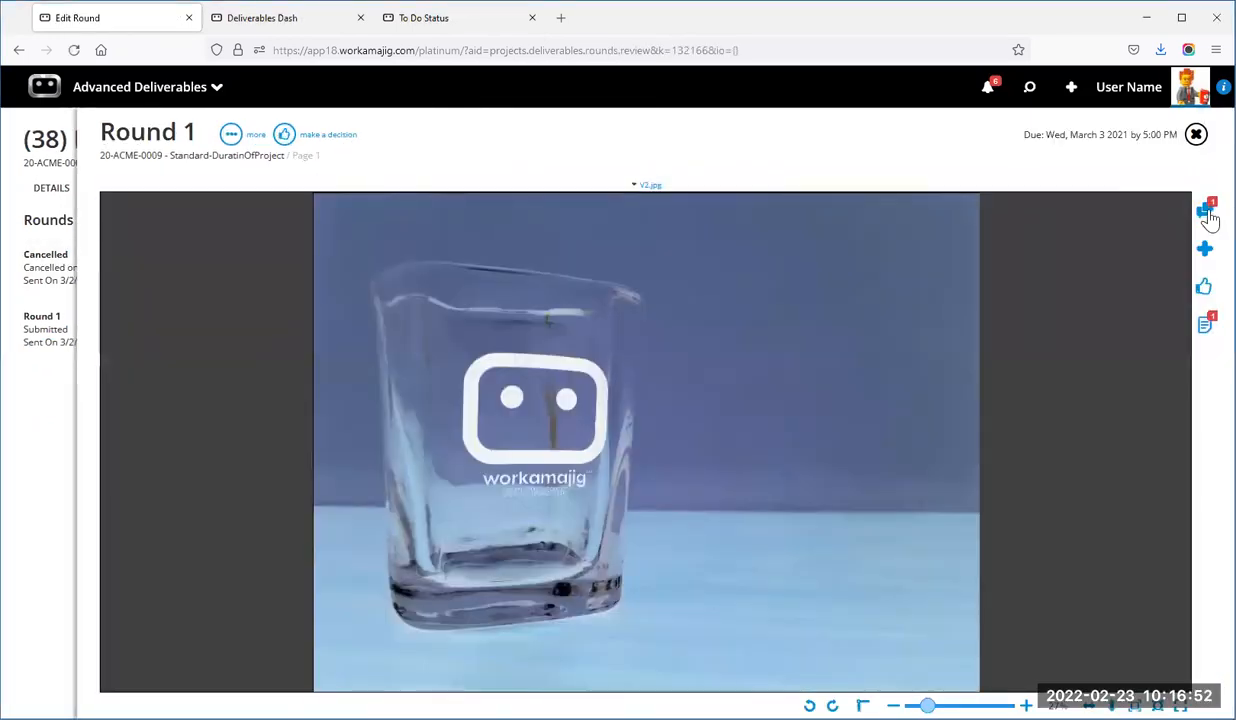
pyautogui.click(1204, 210)
pyautogui.click(1030, 308)
pyautogui.click(1021, 358)
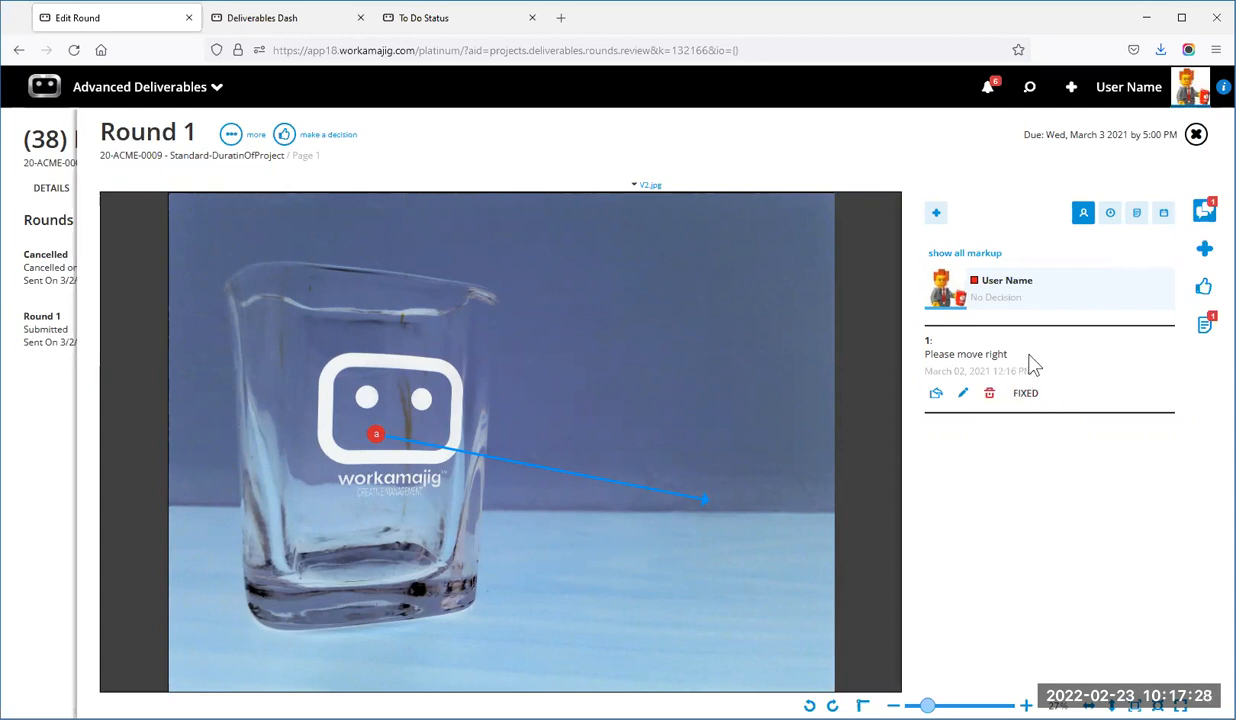
pyautogui.click(1196, 135)
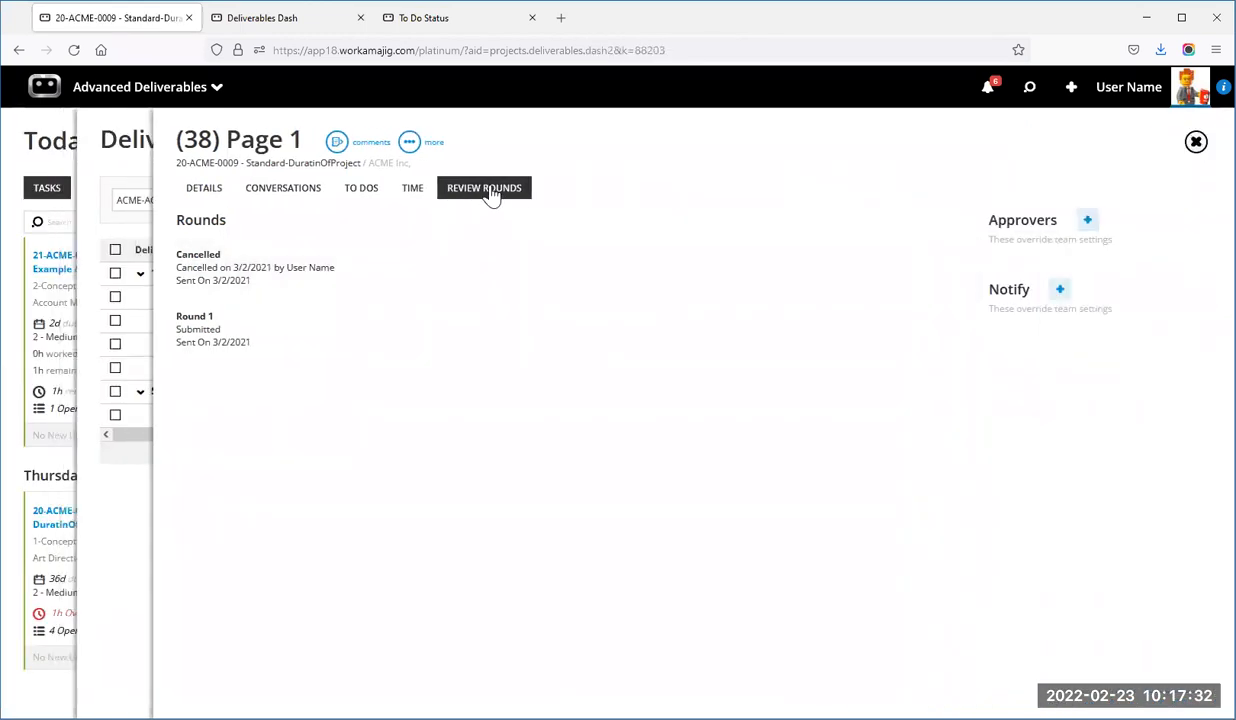
# Check the open and closed to dos of the Page 1 deliverable.
pyautogui.click(362, 193)
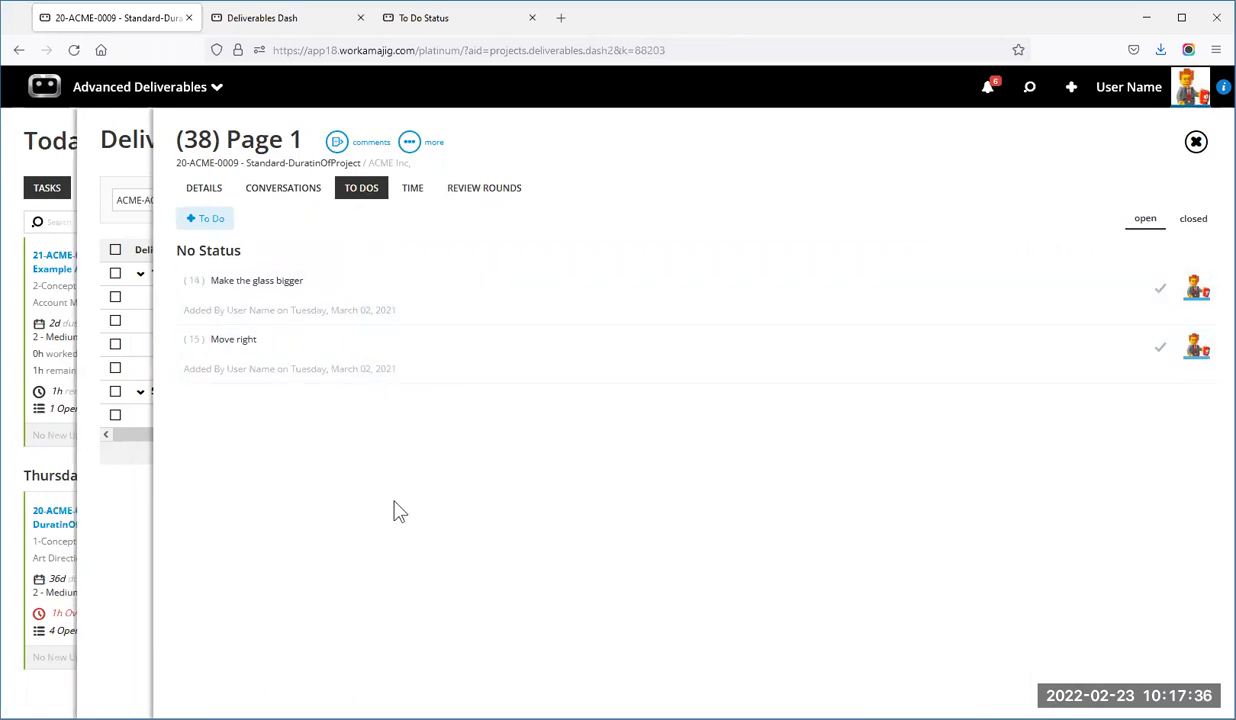
pyautogui.click(1195, 222)
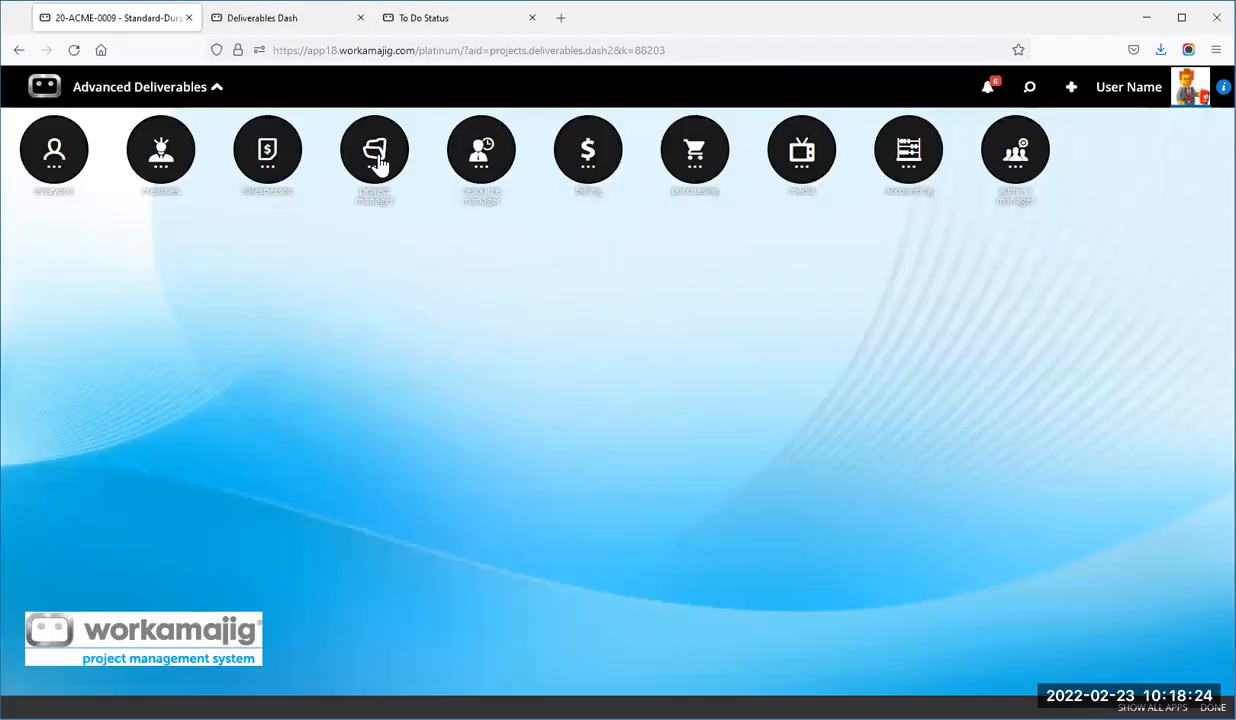
# Open the project manager's Projects list, view the schedule of 20-ACME-0009 - Standard-DuratinOfProject, and return to the project dashboard.
pyautogui.click(378, 158)
pyautogui.click(376, 285)
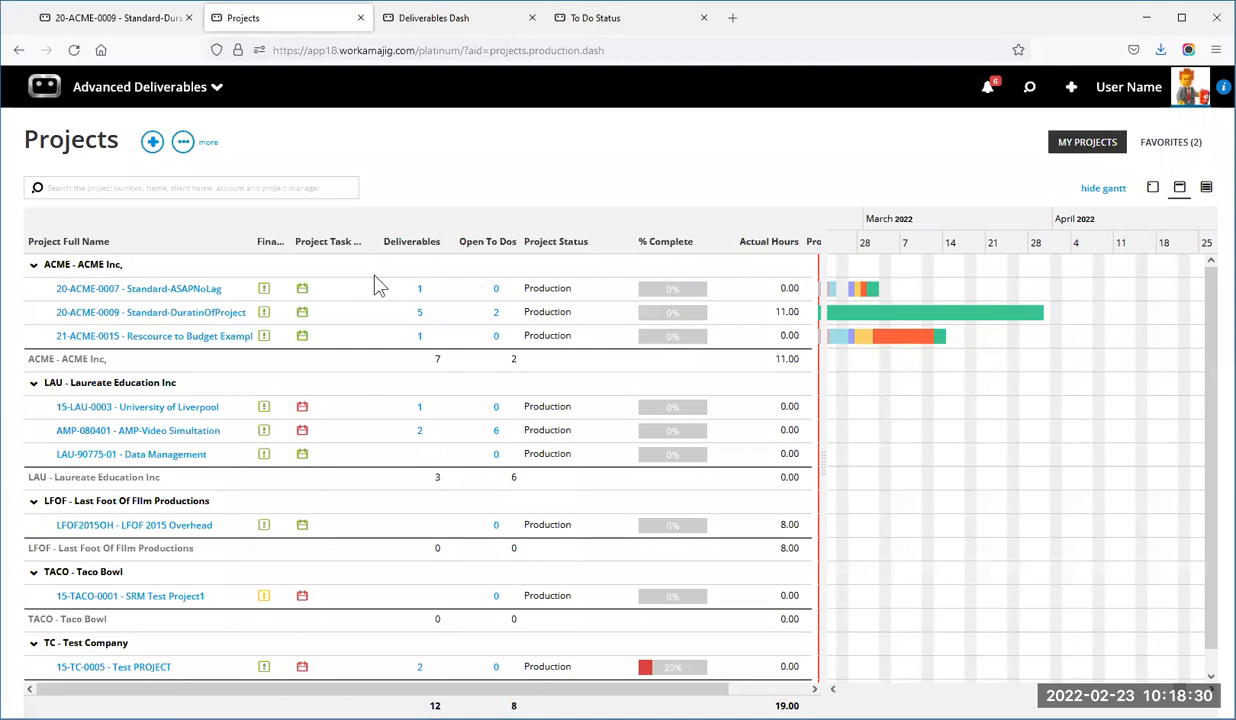
pyautogui.click(181, 313)
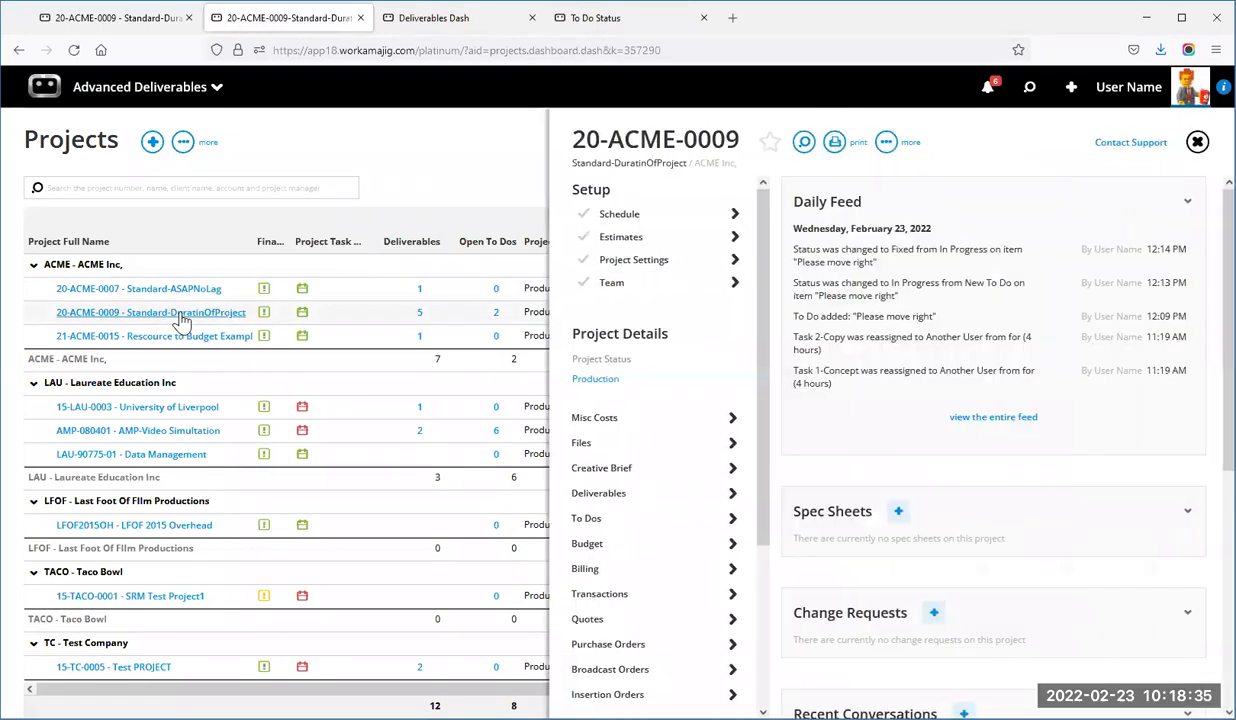
pyautogui.click(634, 216)
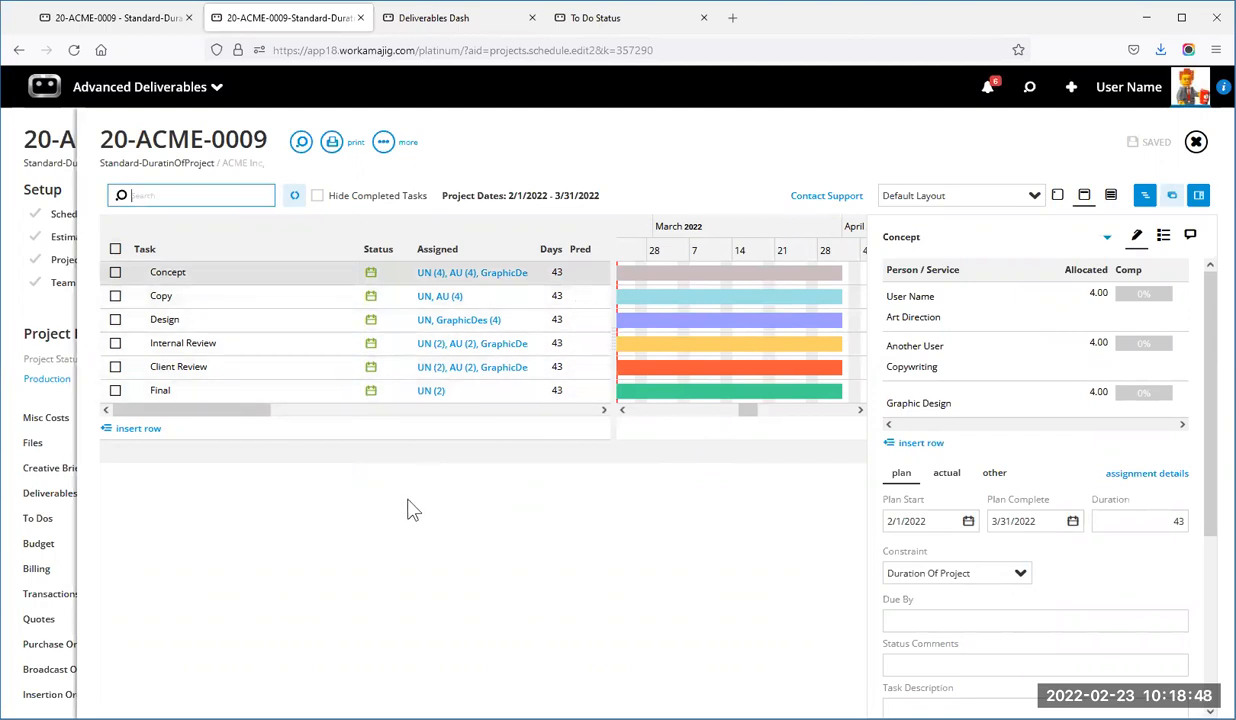
pyautogui.click(548, 511)
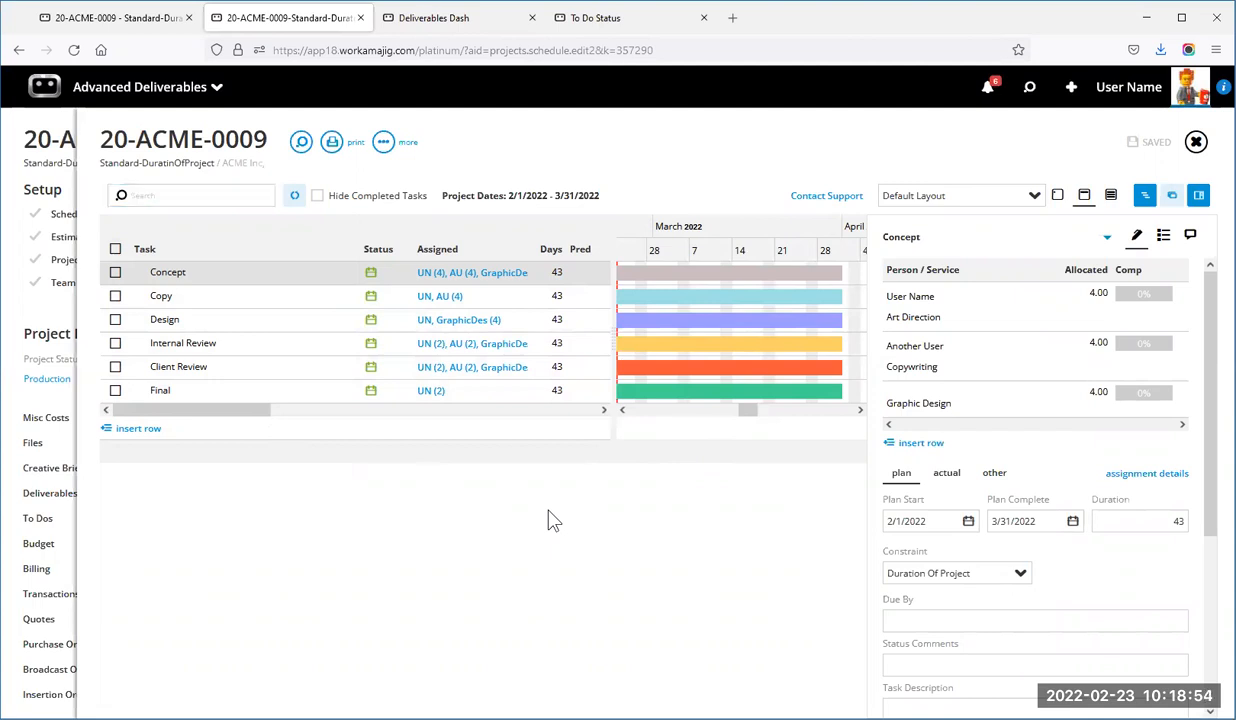
pyautogui.press('Escape')
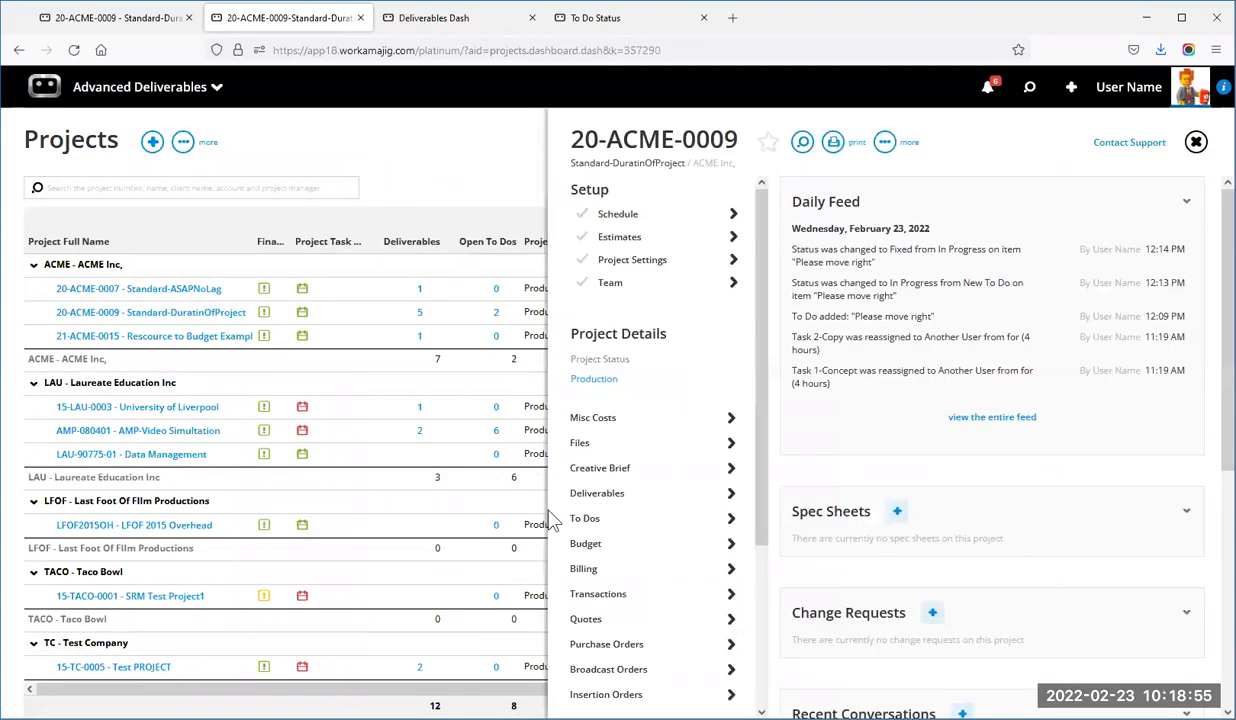
# Review the schedule of 20-ACME-0007 - Standard-ASAPNoLag, then the schedule of the 21-ACME-0015 resource to budget example project.
pyautogui.click(173, 291)
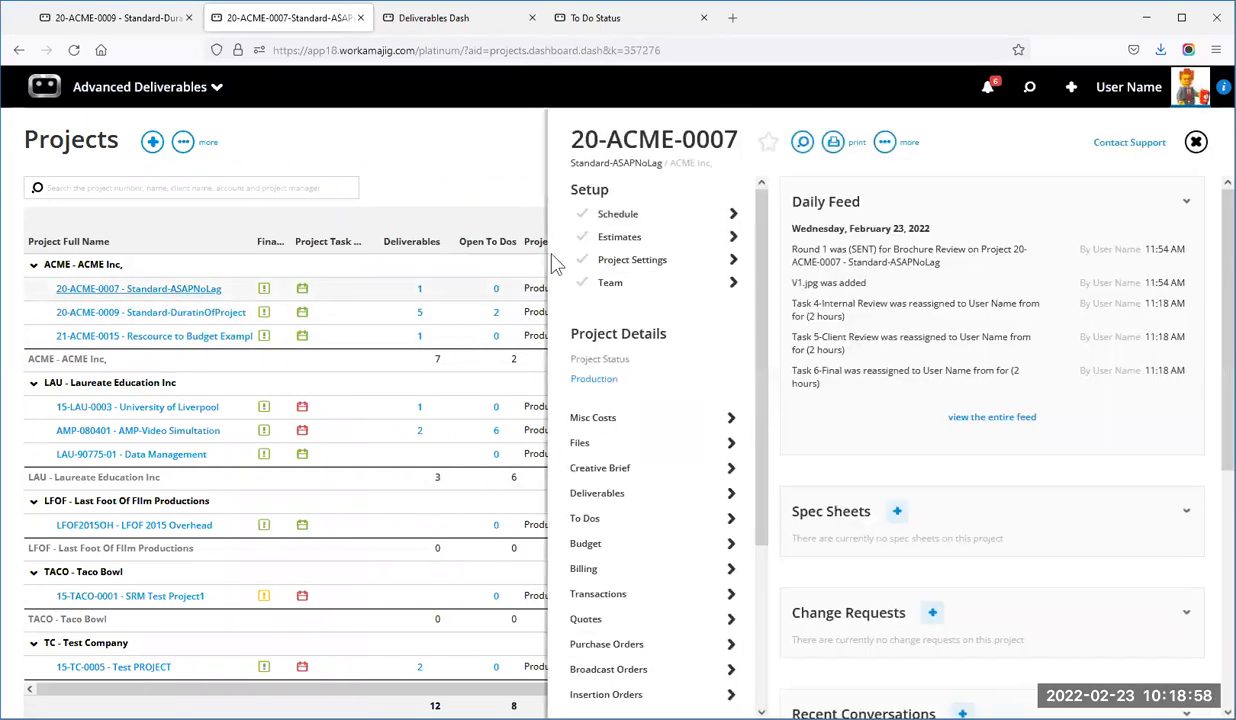
pyautogui.click(650, 215)
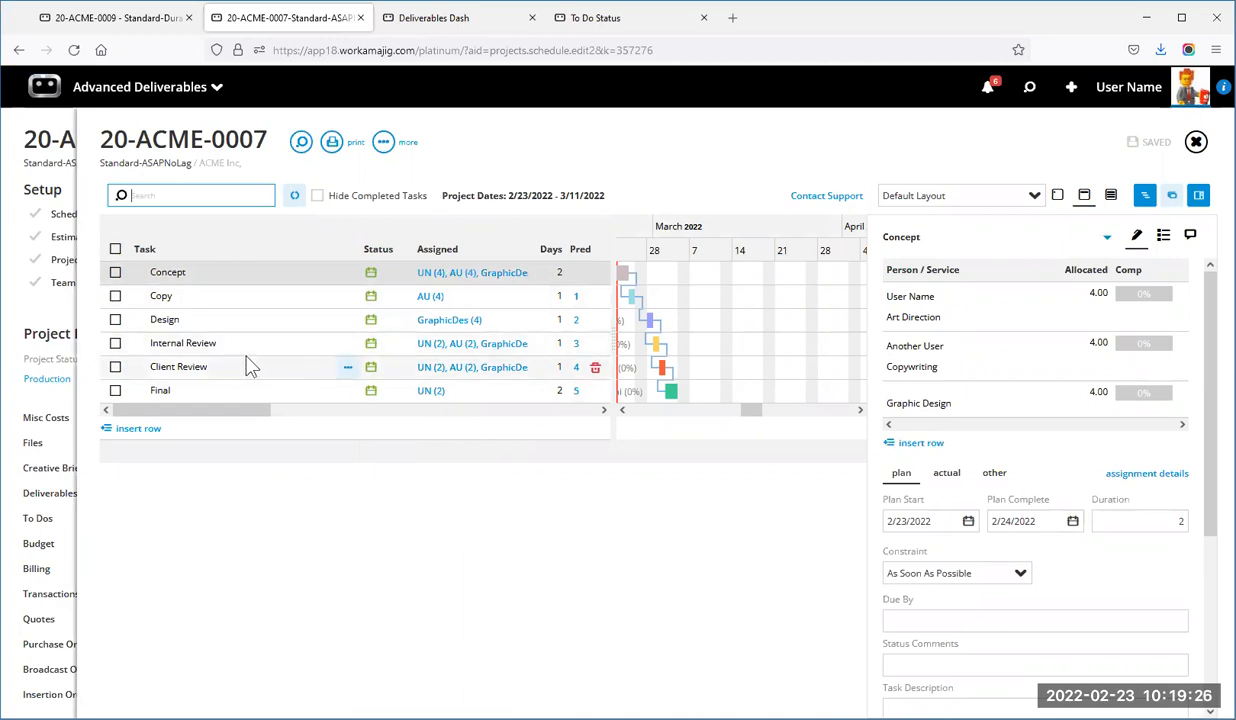
pyautogui.click(271, 545)
pyautogui.press('Escape')
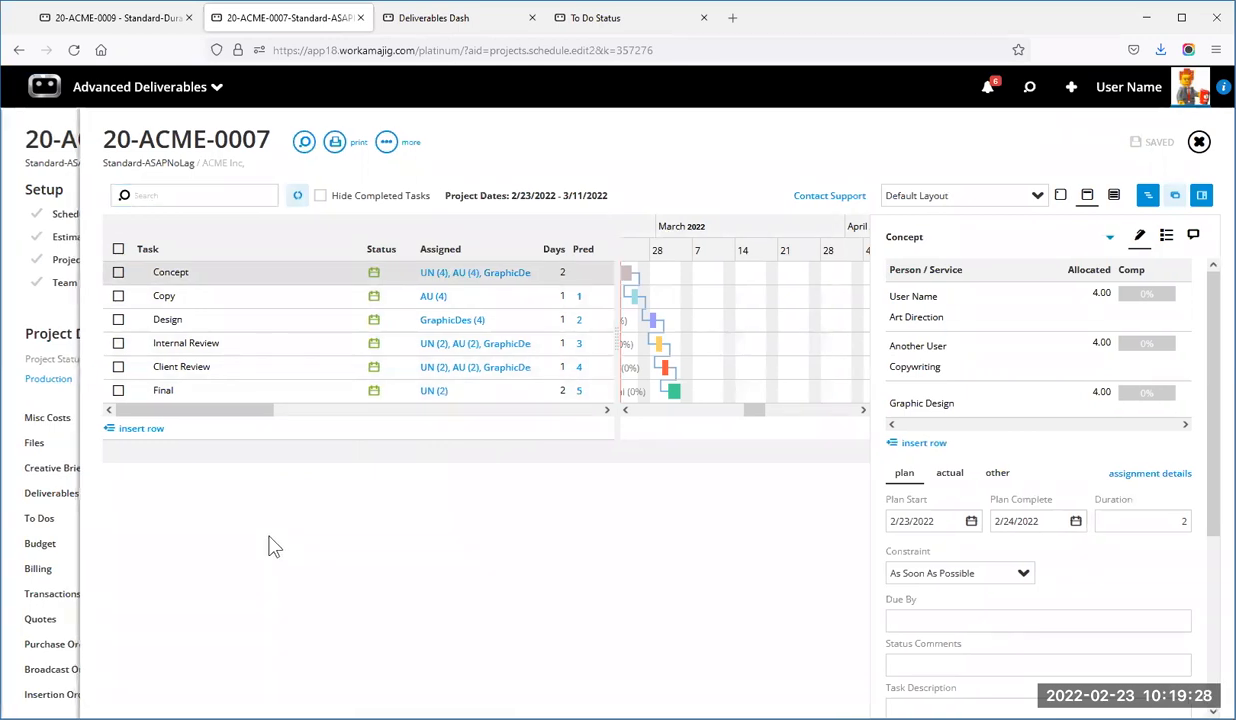
pyautogui.click(162, 336)
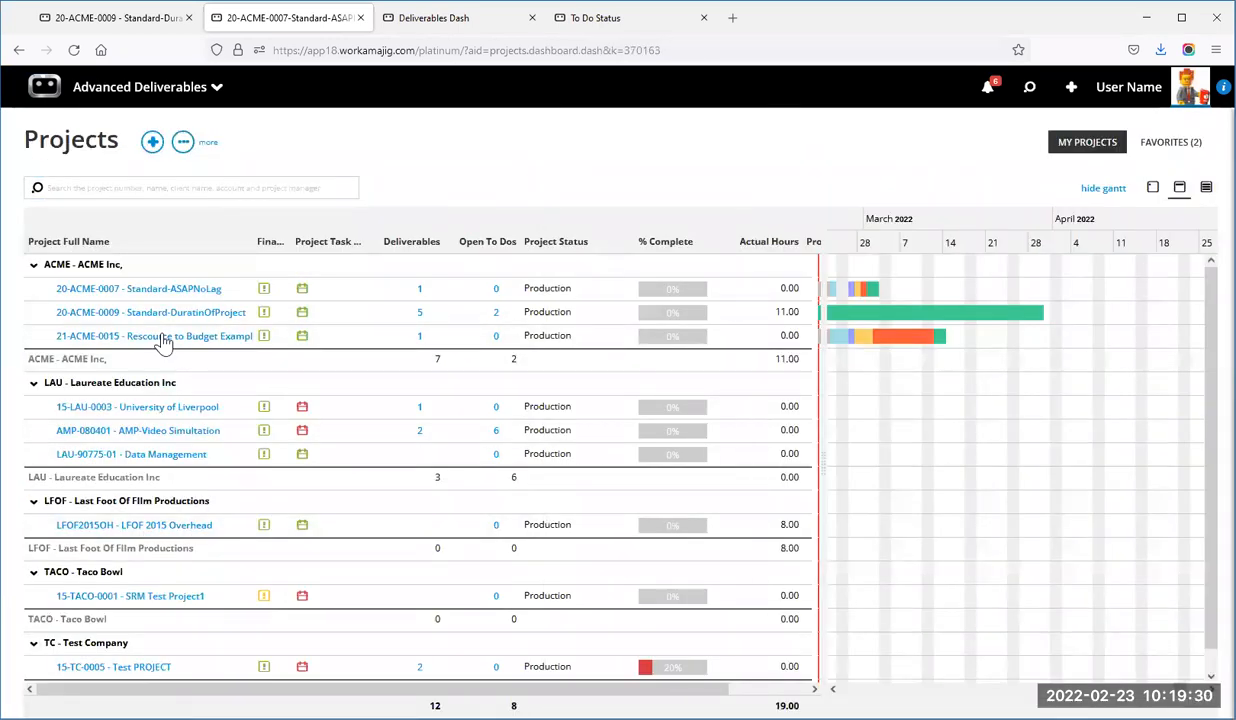
pyautogui.click(668, 216)
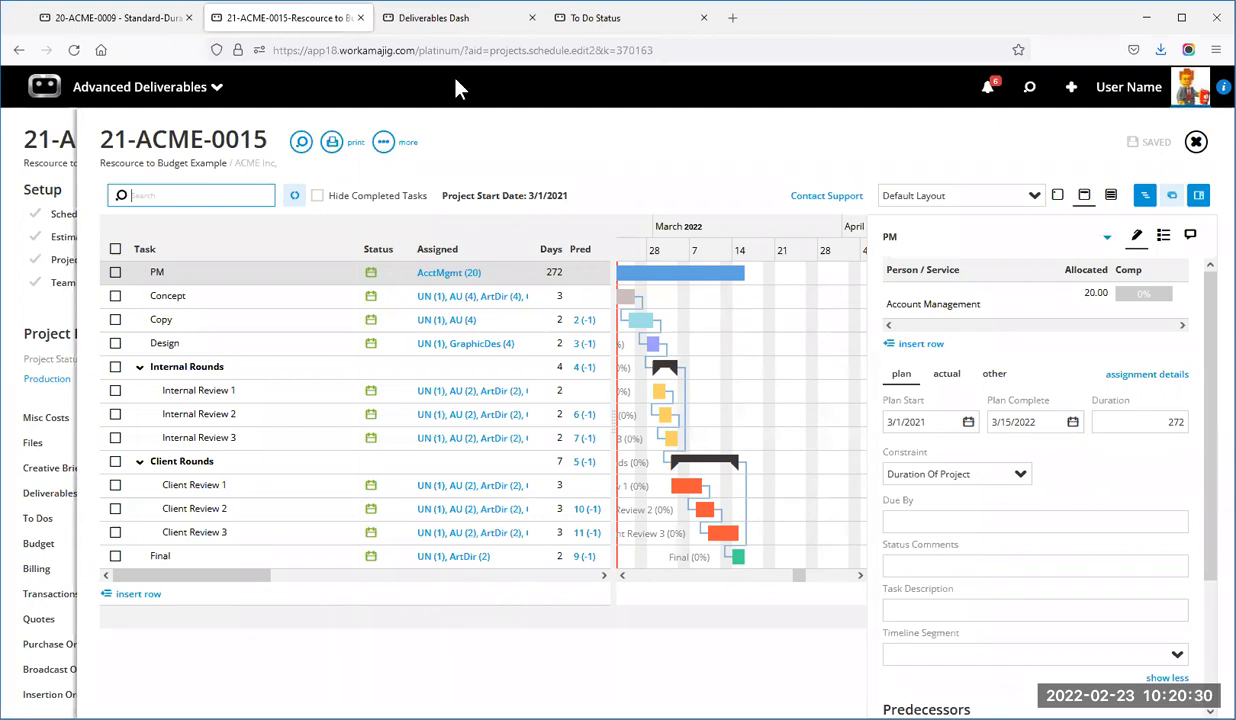
# Inspect the "Please move right" markup in the Page 1 deliverable's Round 1 review, and return to the Today - Creatives page.
pyautogui.click(118, 18)
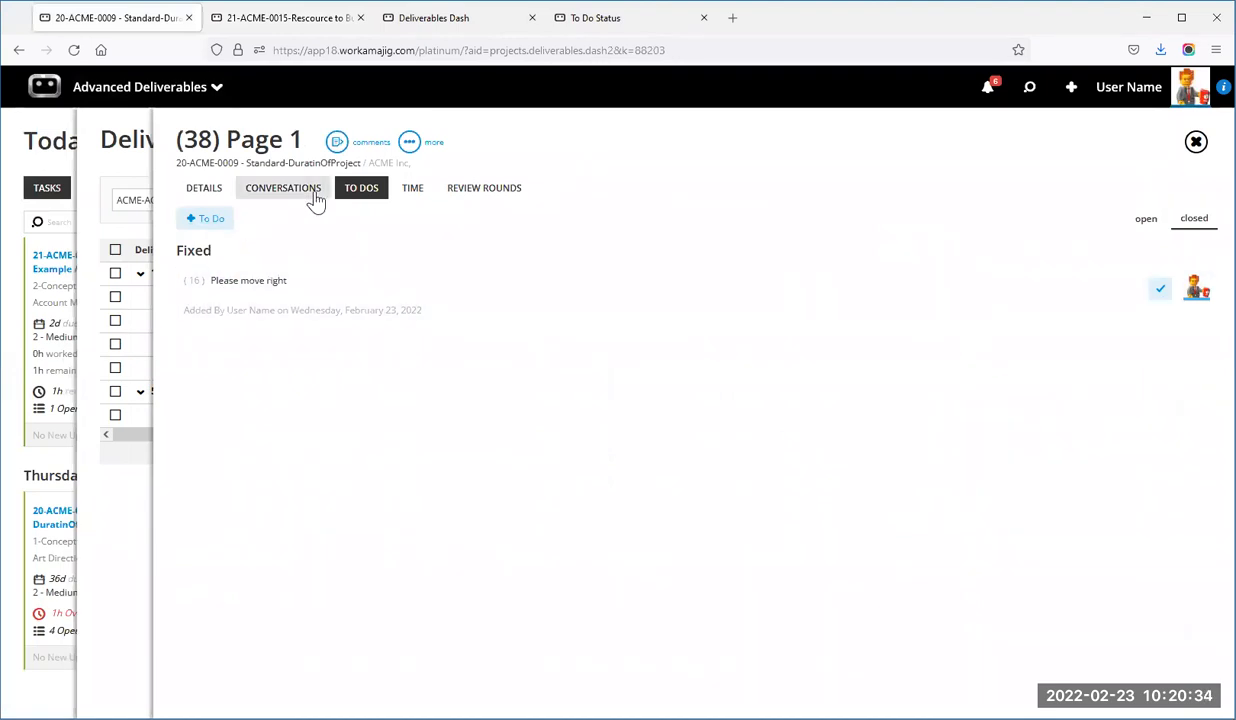
pyautogui.click(484, 190)
pyautogui.click(337, 142)
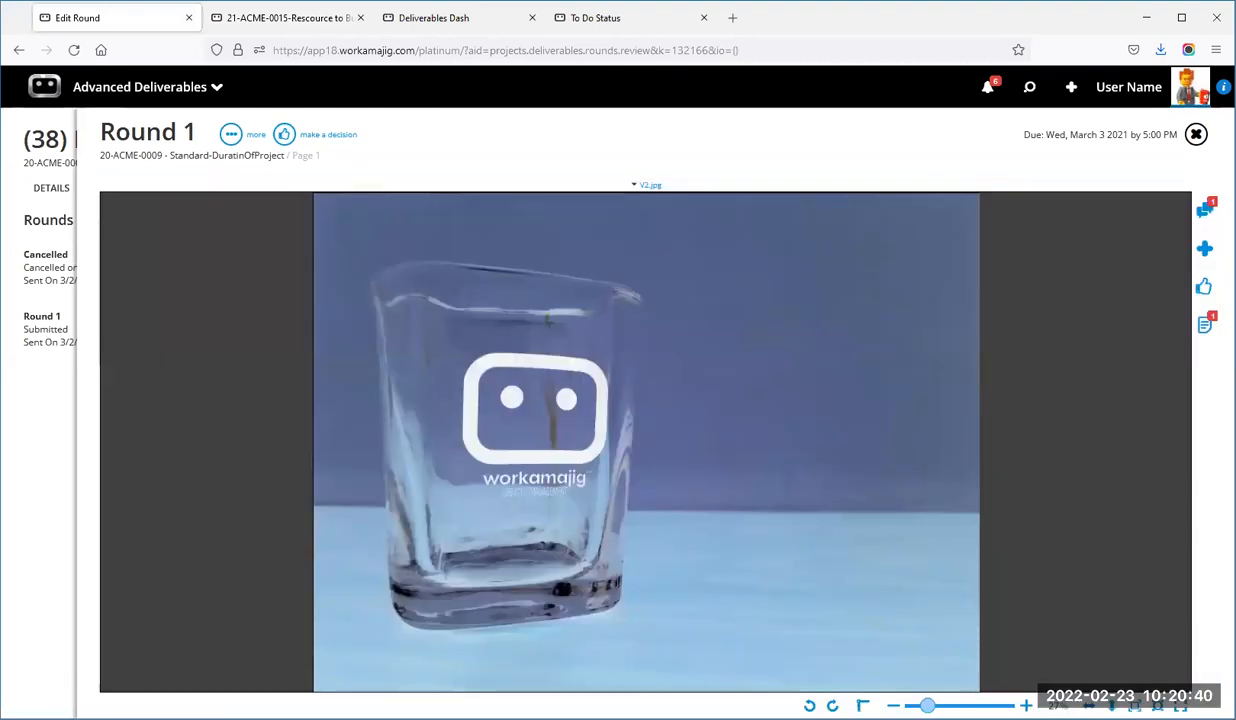
pyautogui.click(1205, 208)
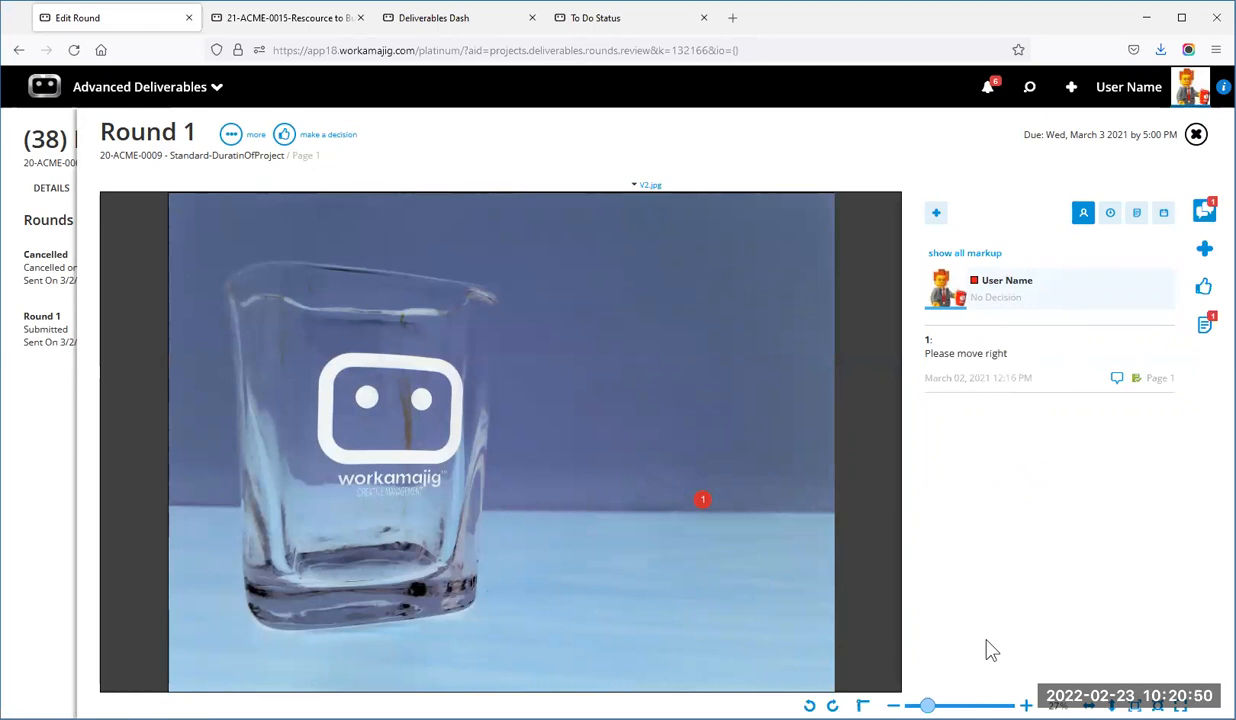
pyautogui.click(1027, 368)
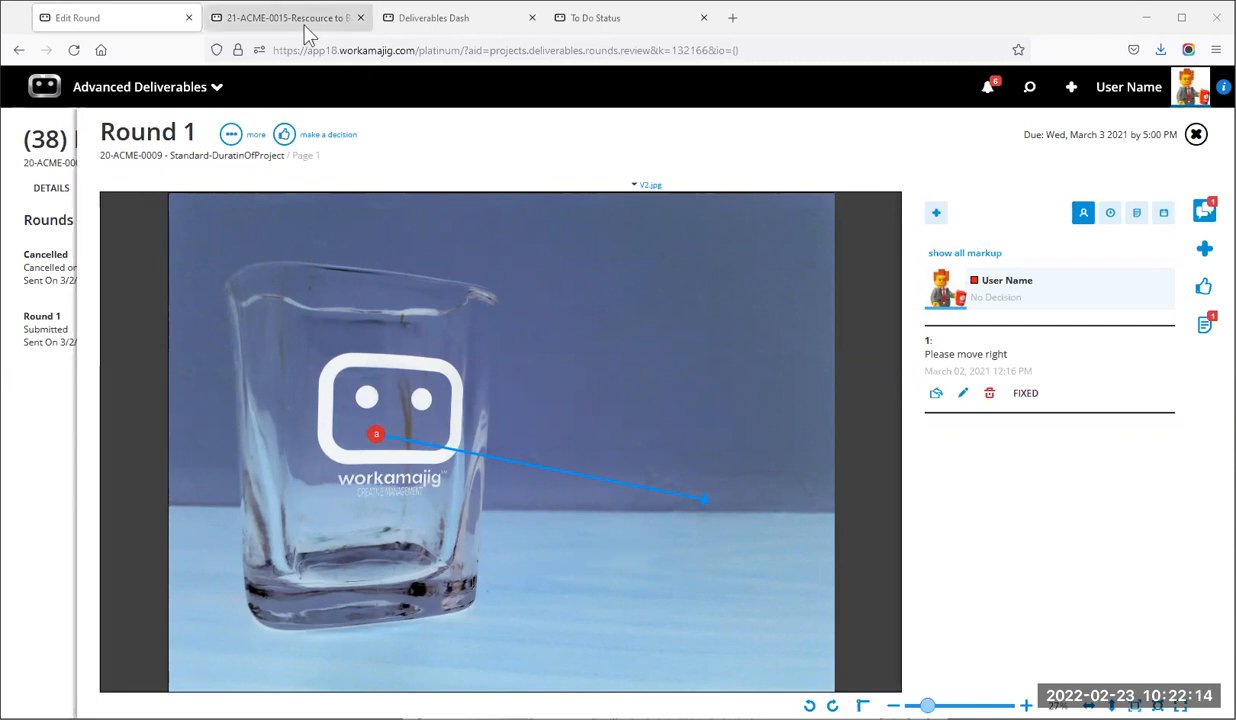
pyautogui.click(1196, 137)
pyautogui.click(1195, 138)
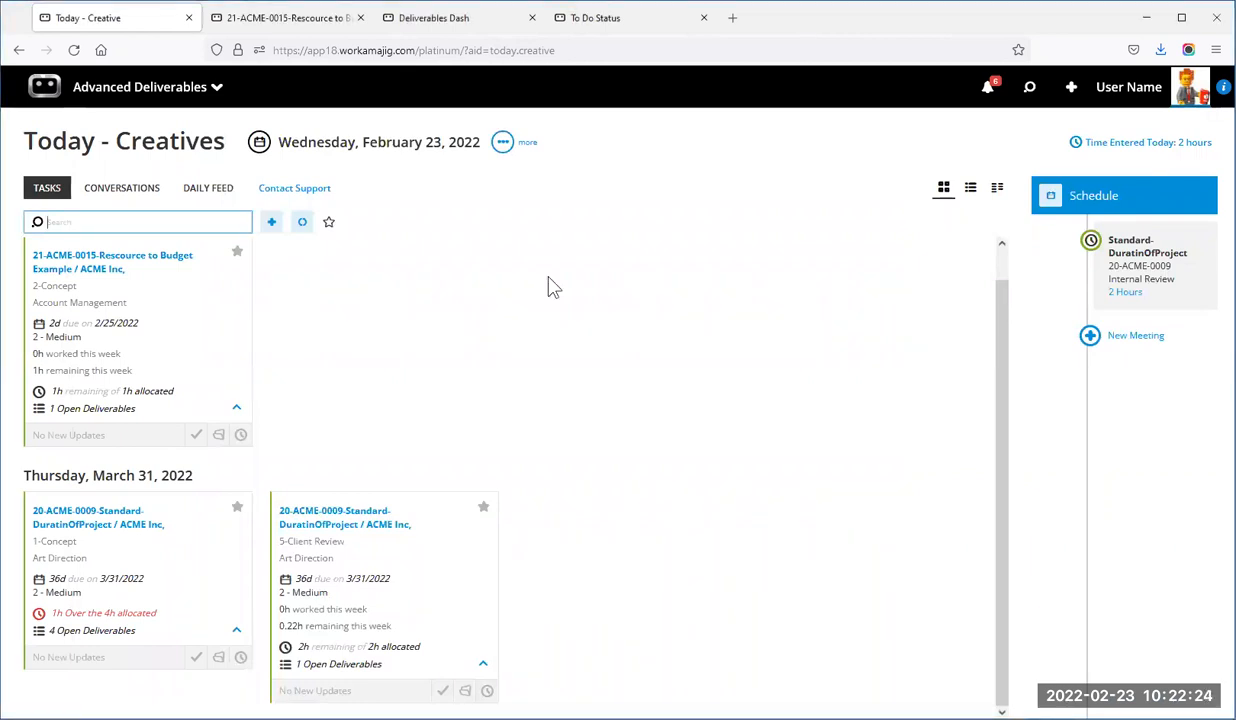
# Turn off Auto Expand Tasks in the Today page's display options and reload the page.
pyautogui.scroll(1, 436, 350)
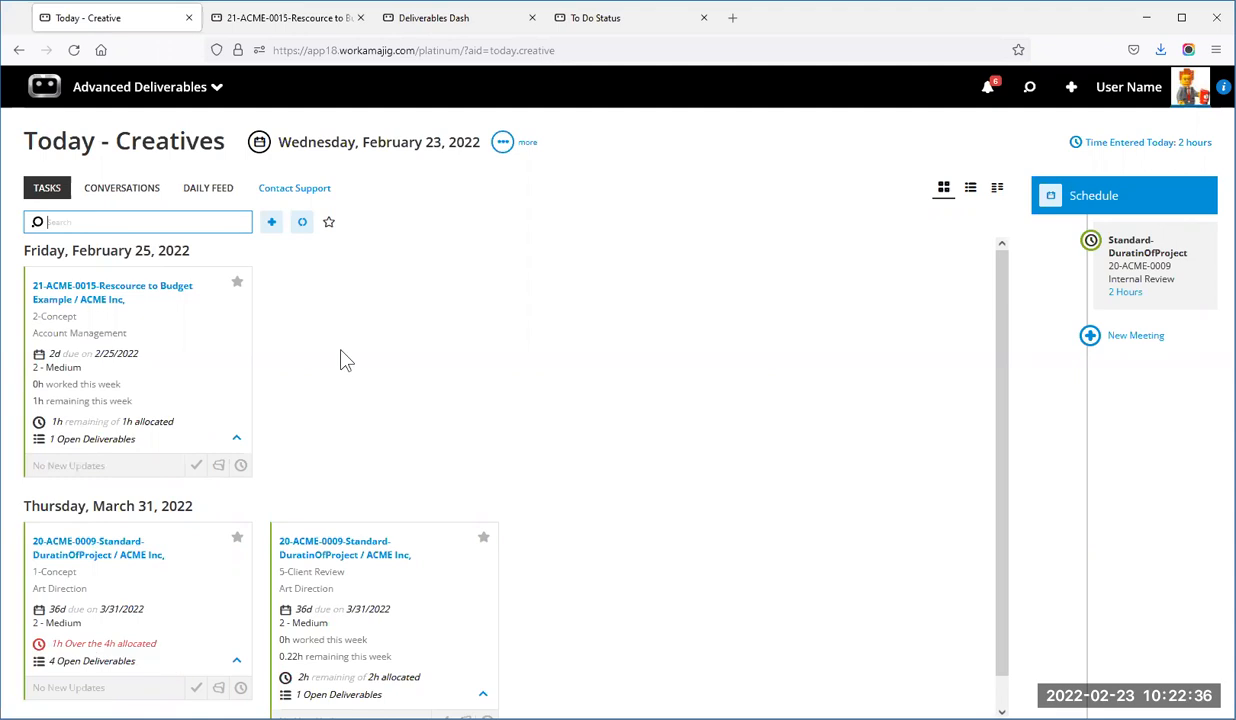
pyautogui.click(504, 147)
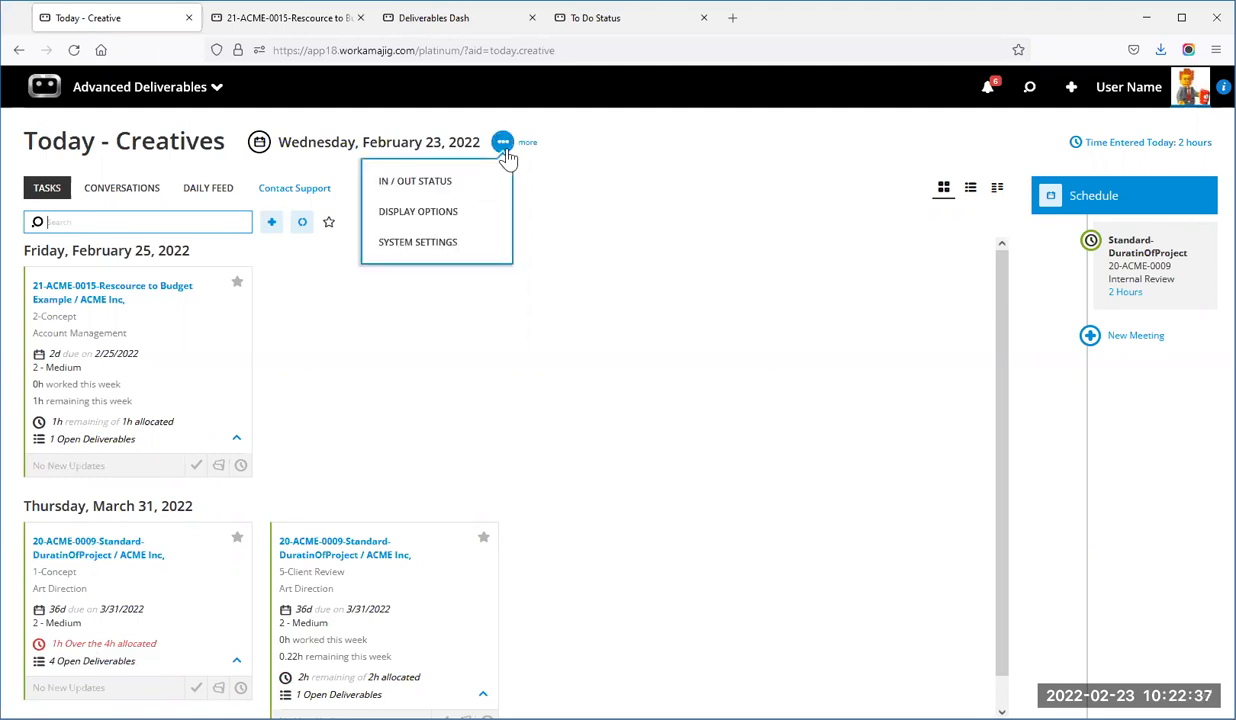
pyautogui.click(469, 222)
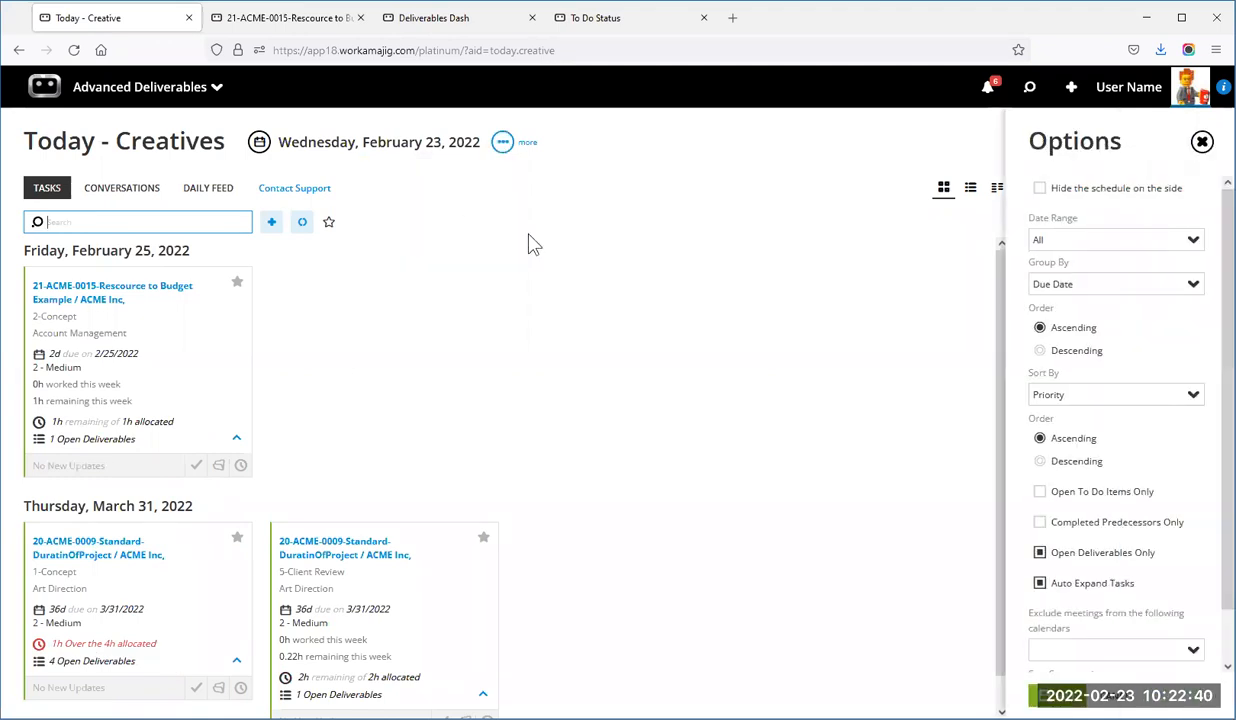
pyautogui.click(1040, 583)
pyautogui.click(990, 648)
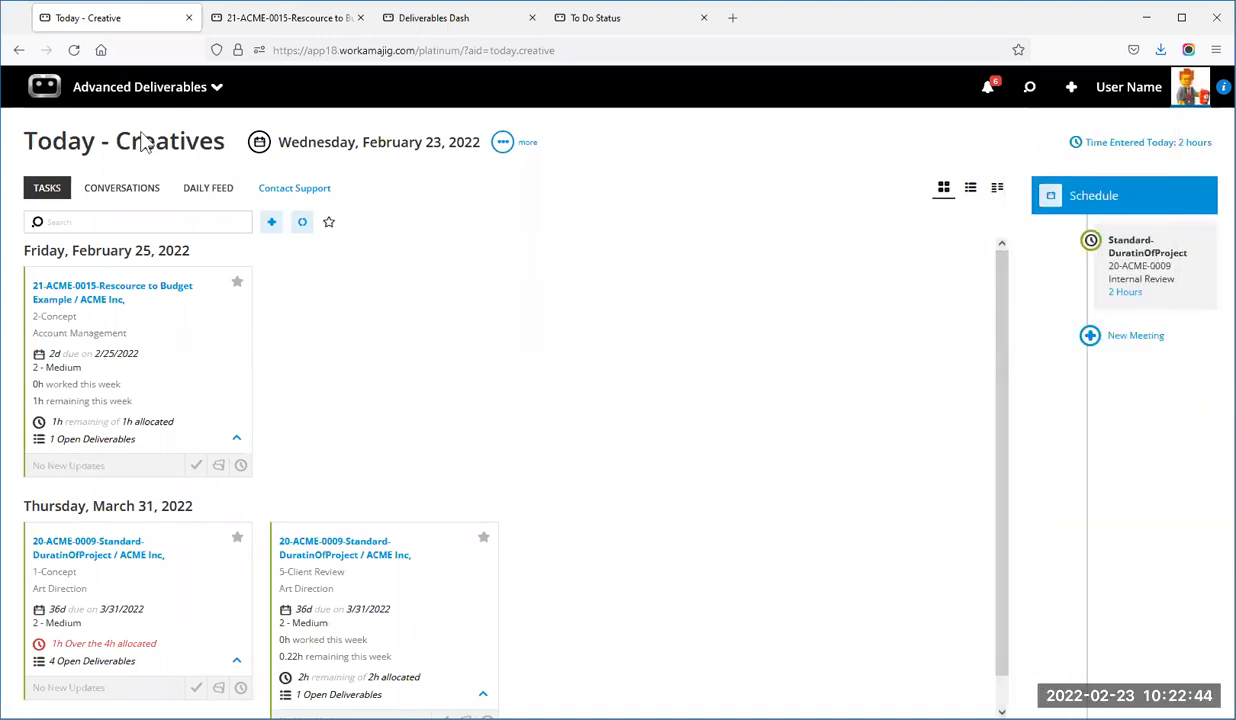
pyautogui.click(73, 50)
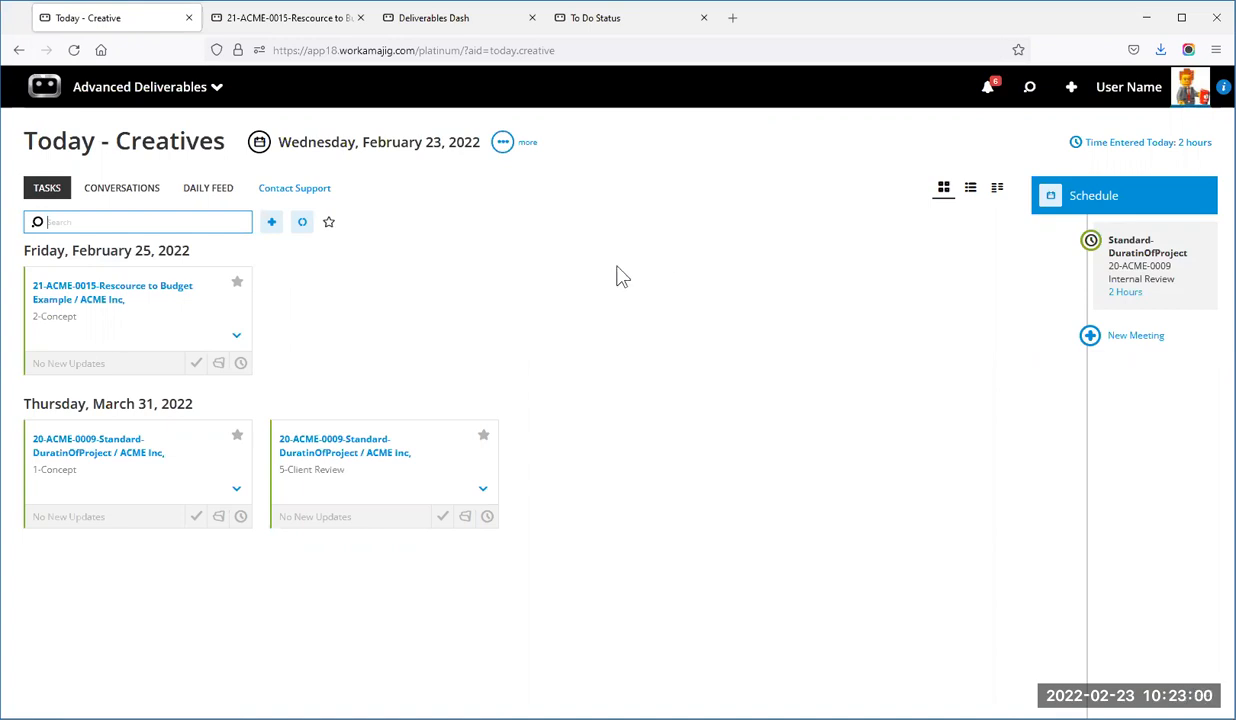
# Turn Auto Expand Tasks back on, reload the page, and collapse and re-expand the 2-Concept task card.
pyautogui.click(503, 145)
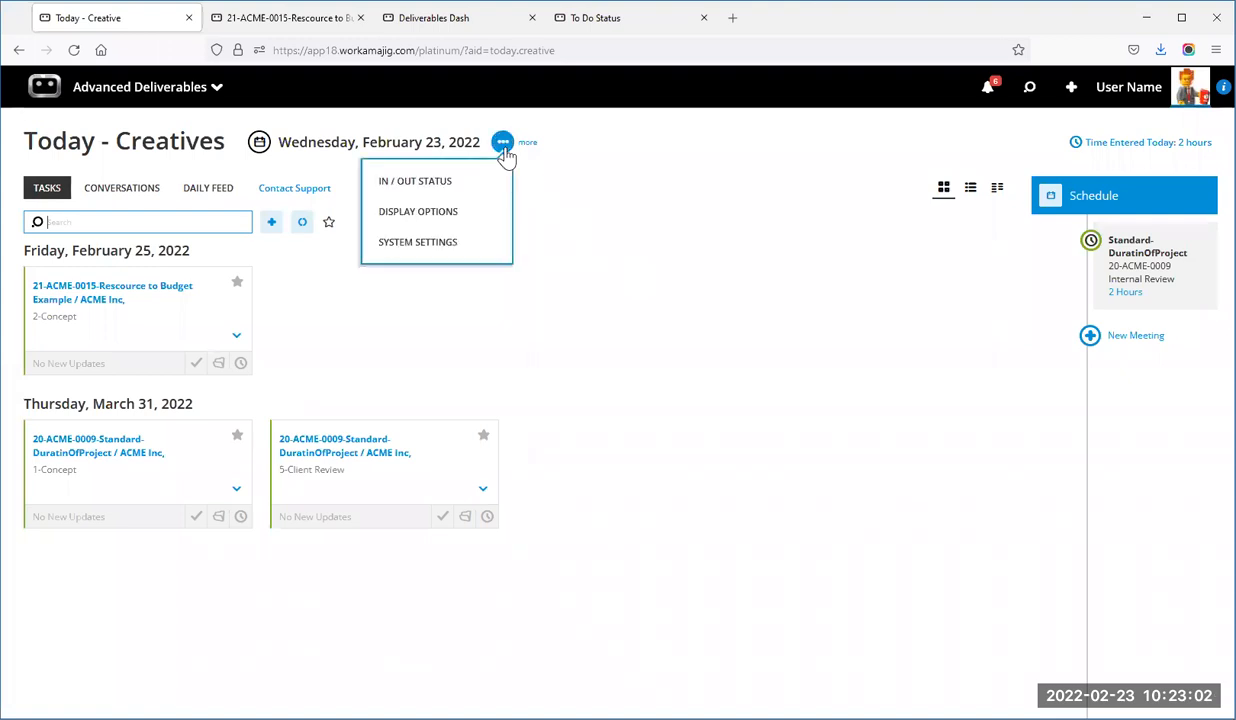
pyautogui.click(475, 224)
pyautogui.scroll(-2, 1087, 512)
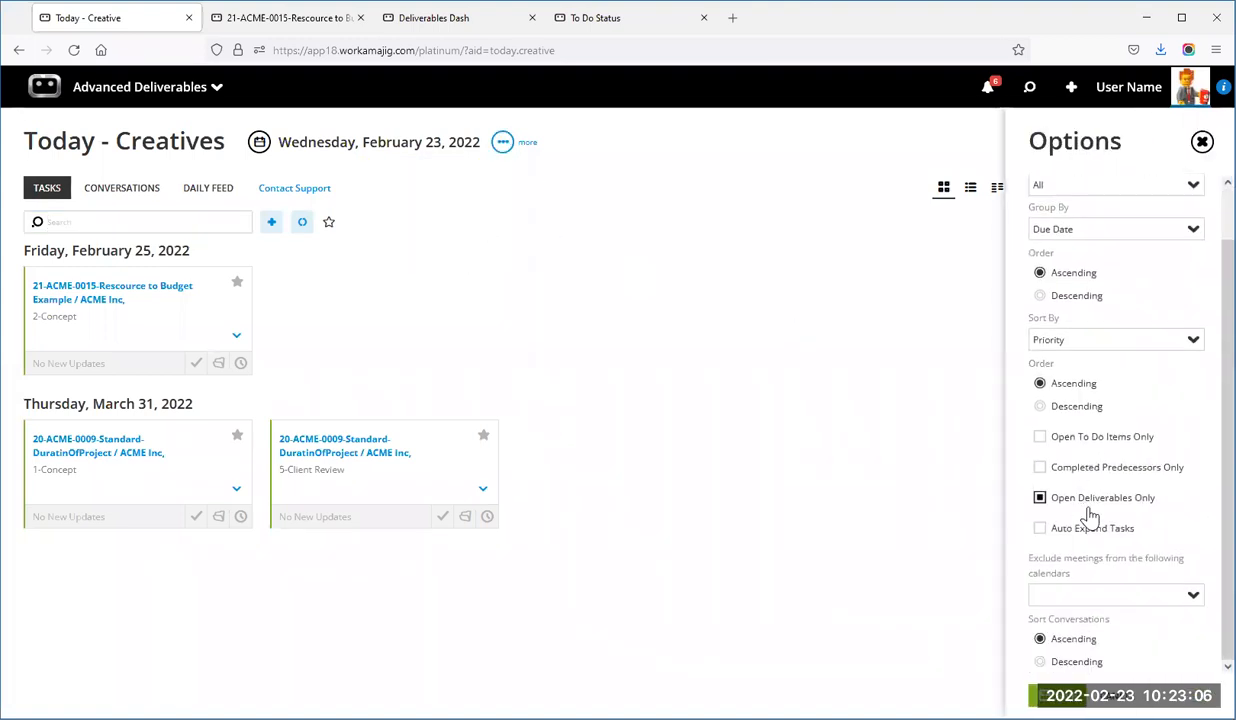
pyautogui.click(1041, 529)
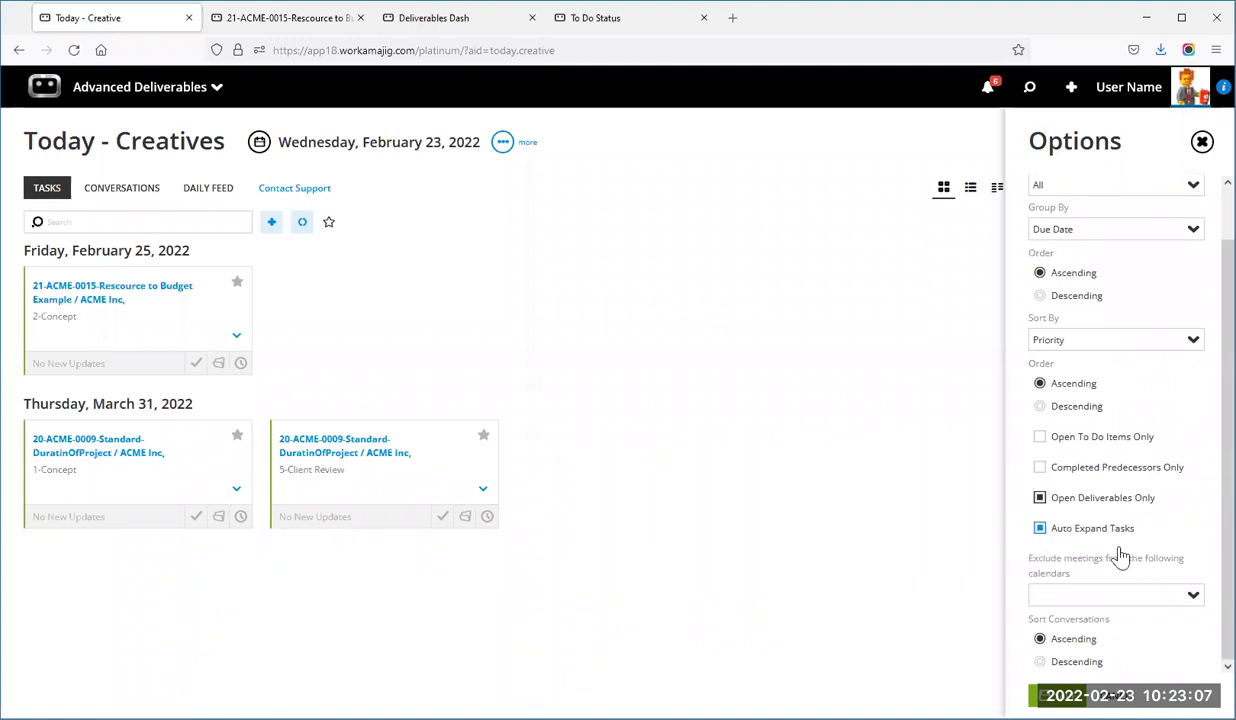
pyautogui.click(1064, 704)
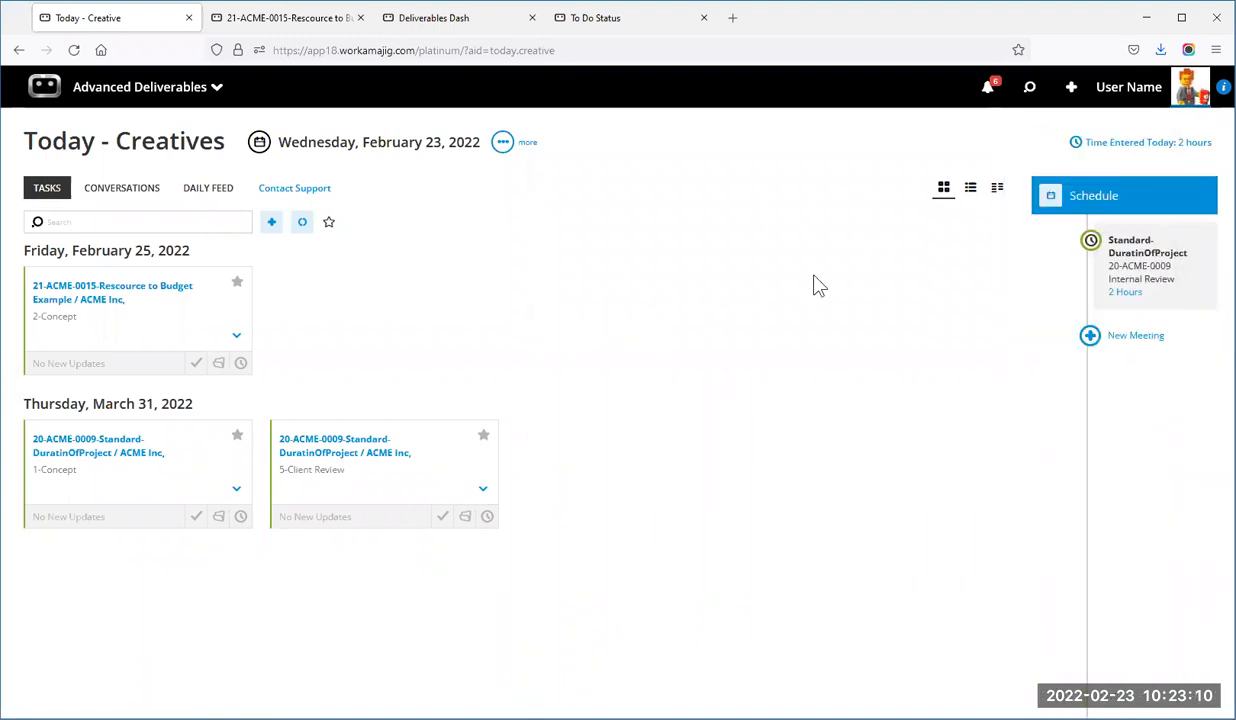
pyautogui.click(74, 50)
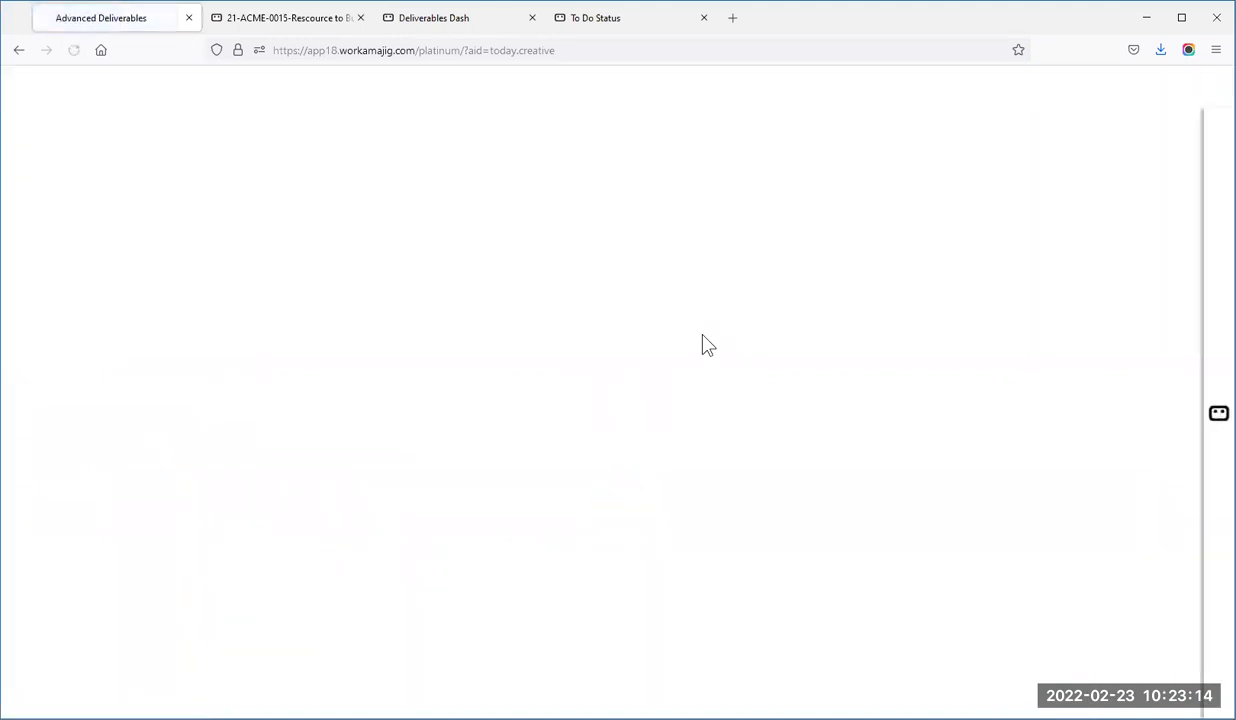
pyautogui.scroll(1, 645, 476)
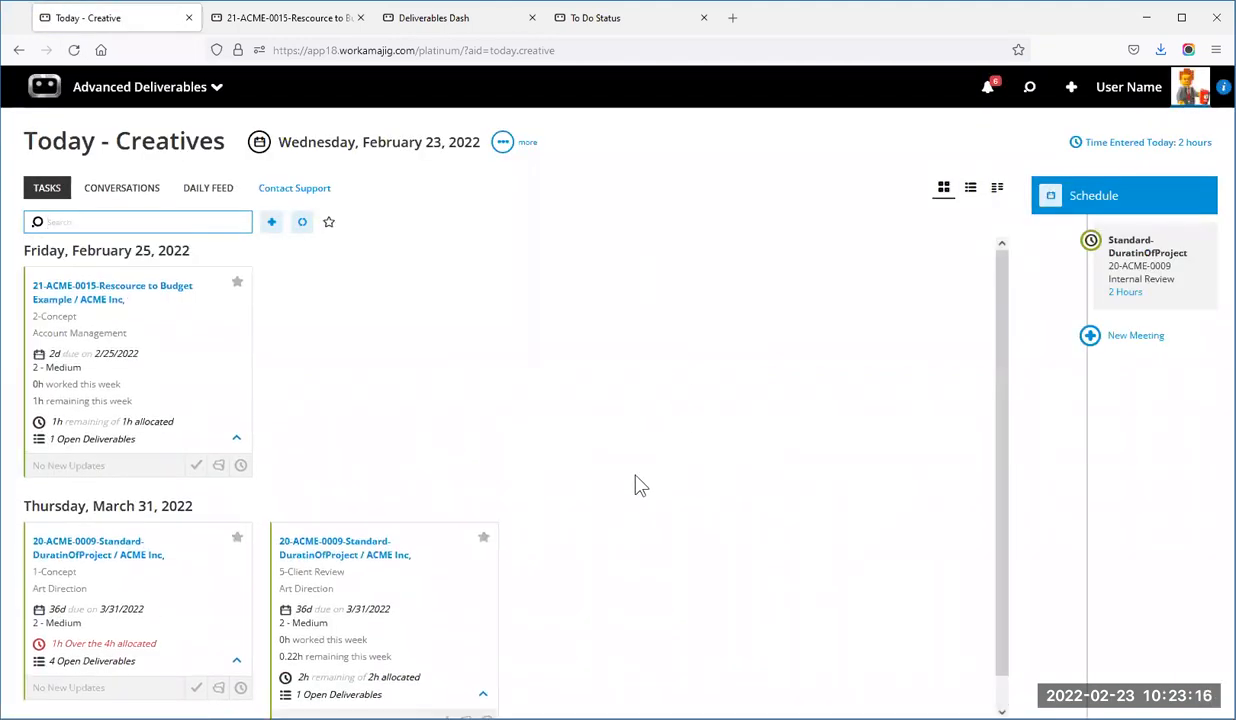
pyautogui.click(236, 437)
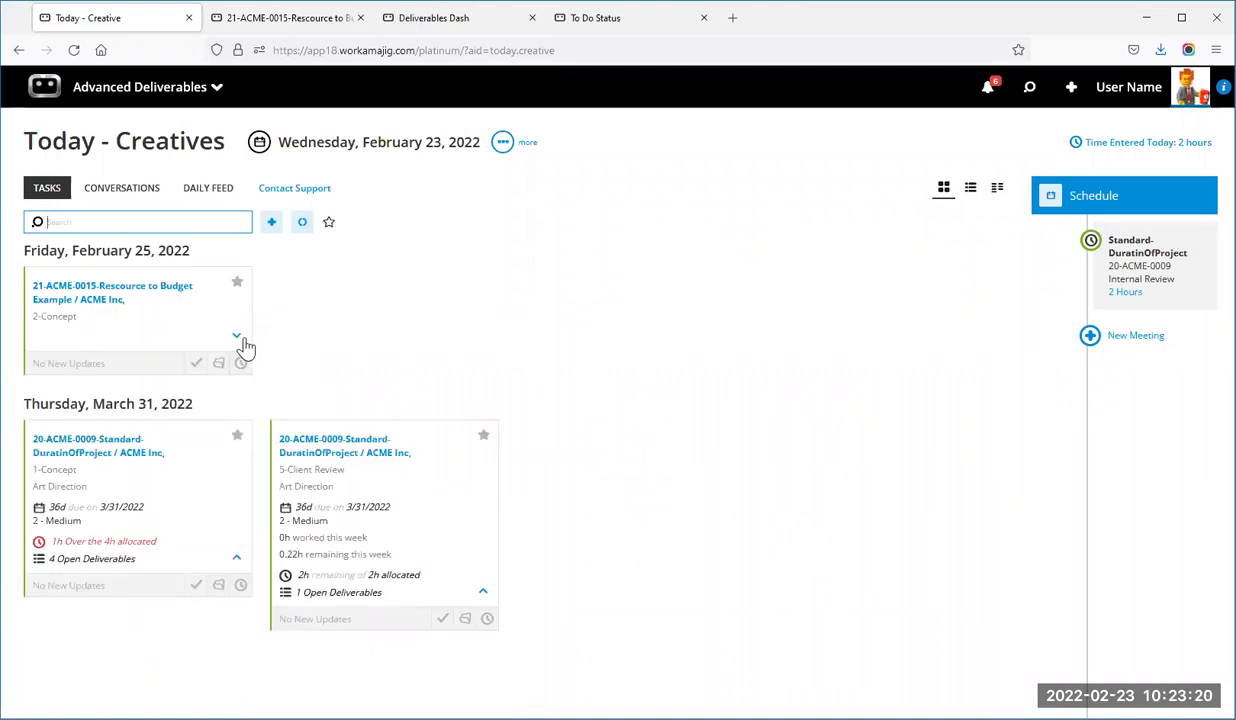
pyautogui.click(236, 338)
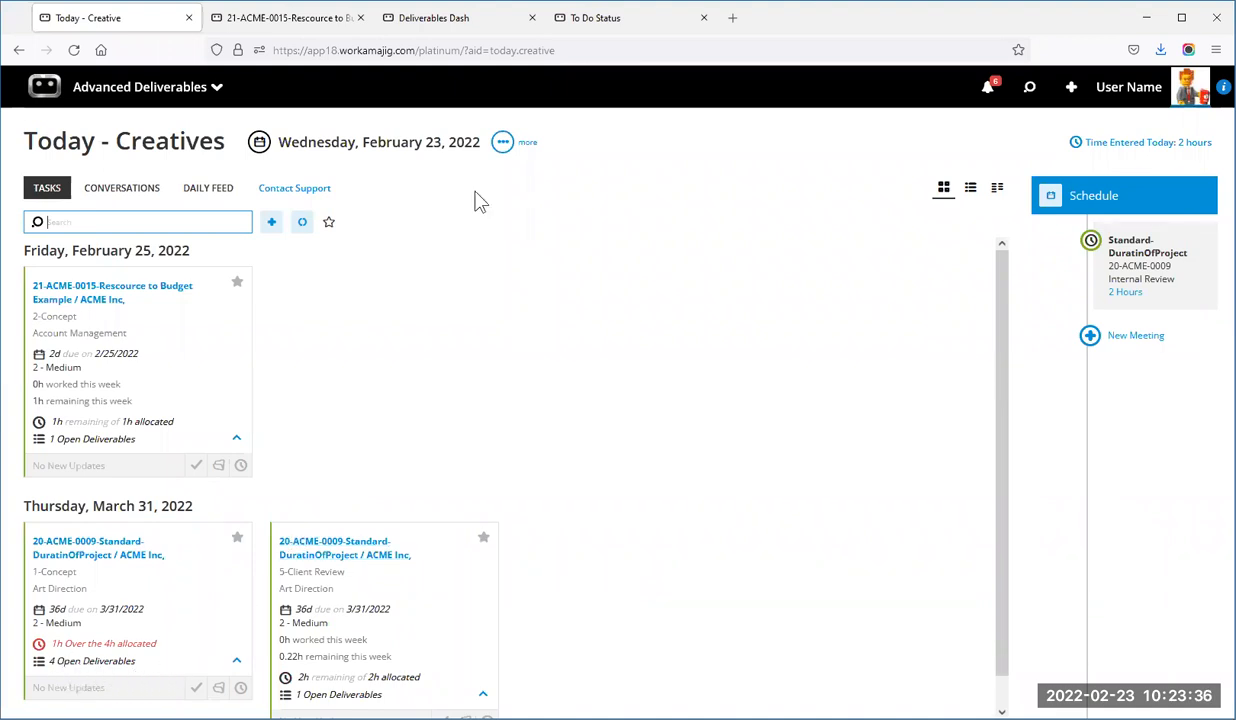
# Change the display options to turn off Open Deliverables Only and show Open To Do Items Only.
pyautogui.click(499, 146)
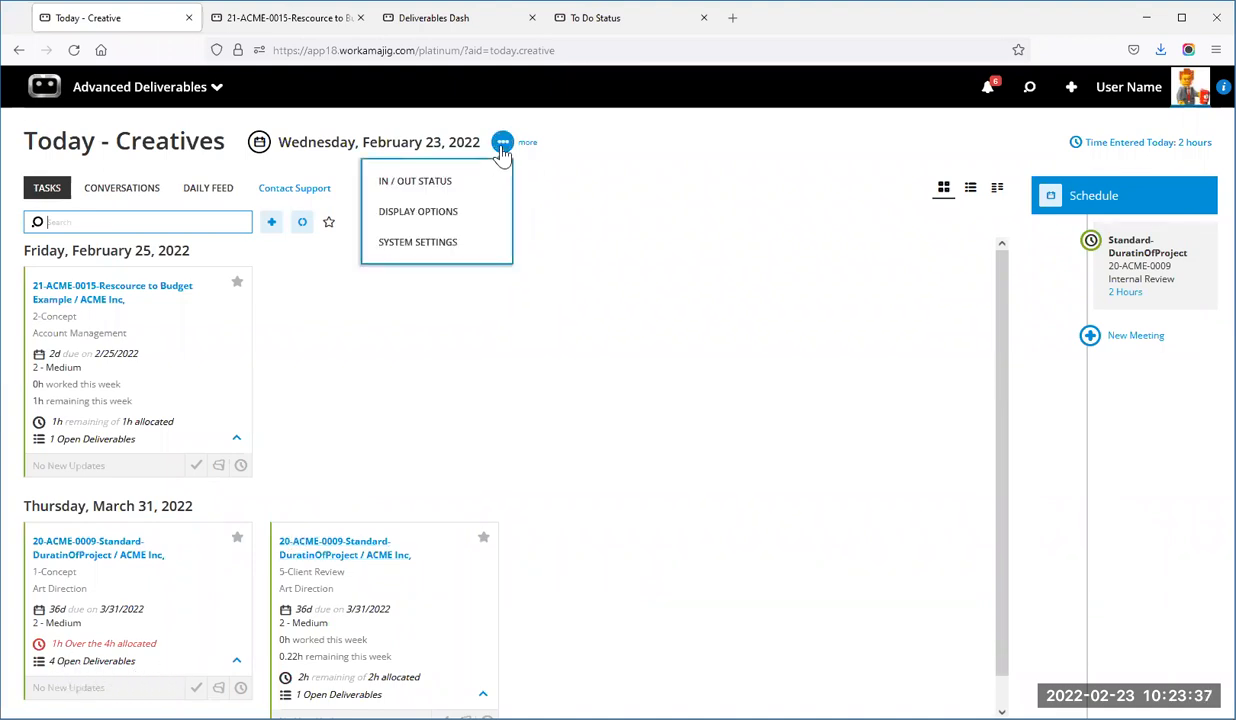
pyautogui.click(481, 217)
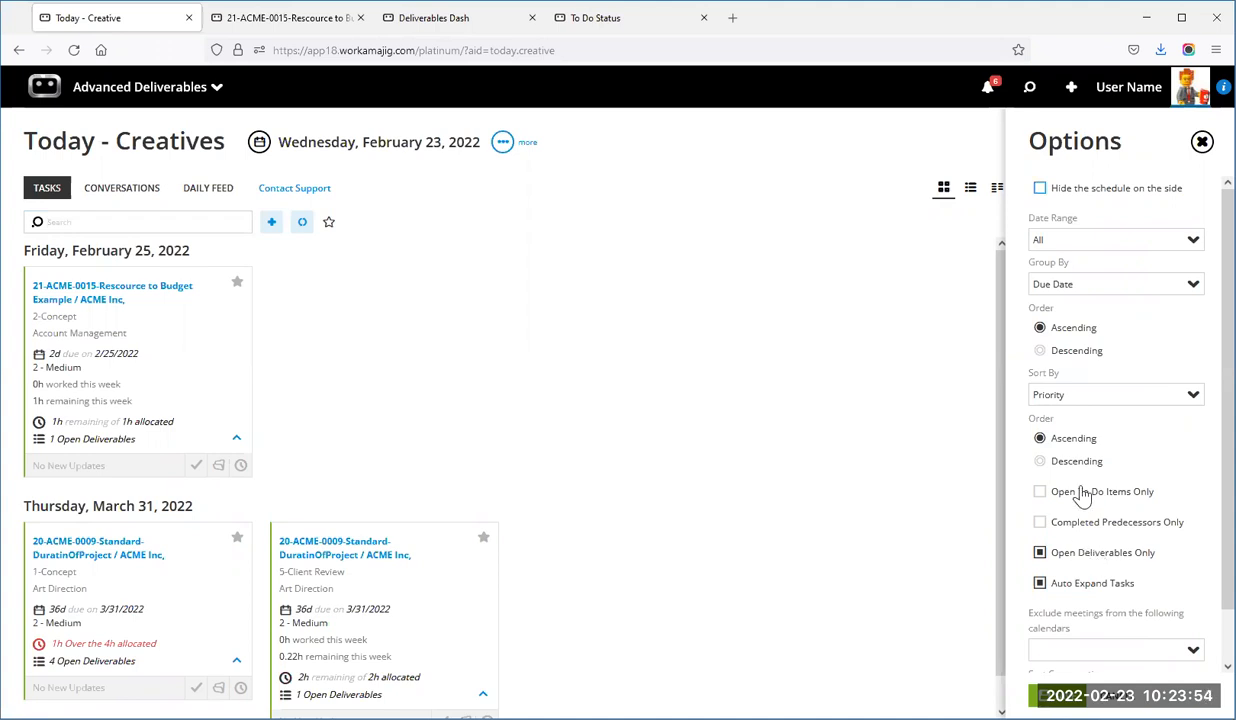
pyautogui.click(1068, 558)
pyautogui.click(1062, 490)
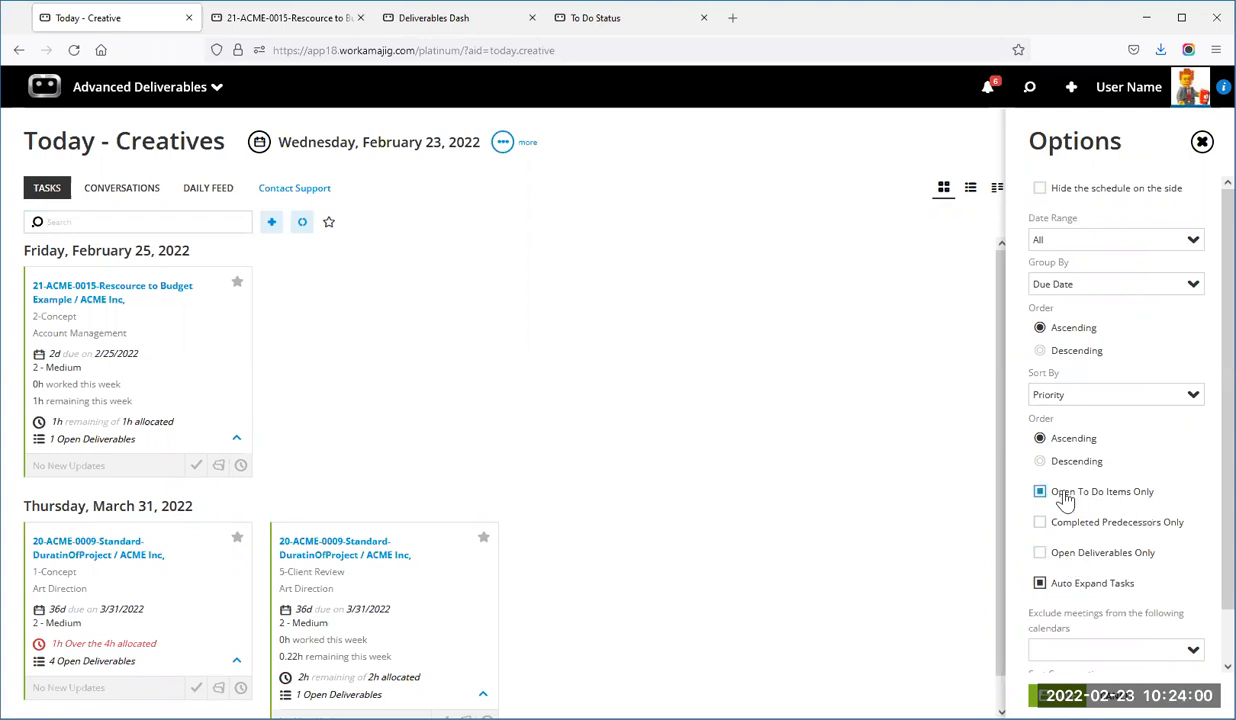
pyautogui.click(1072, 705)
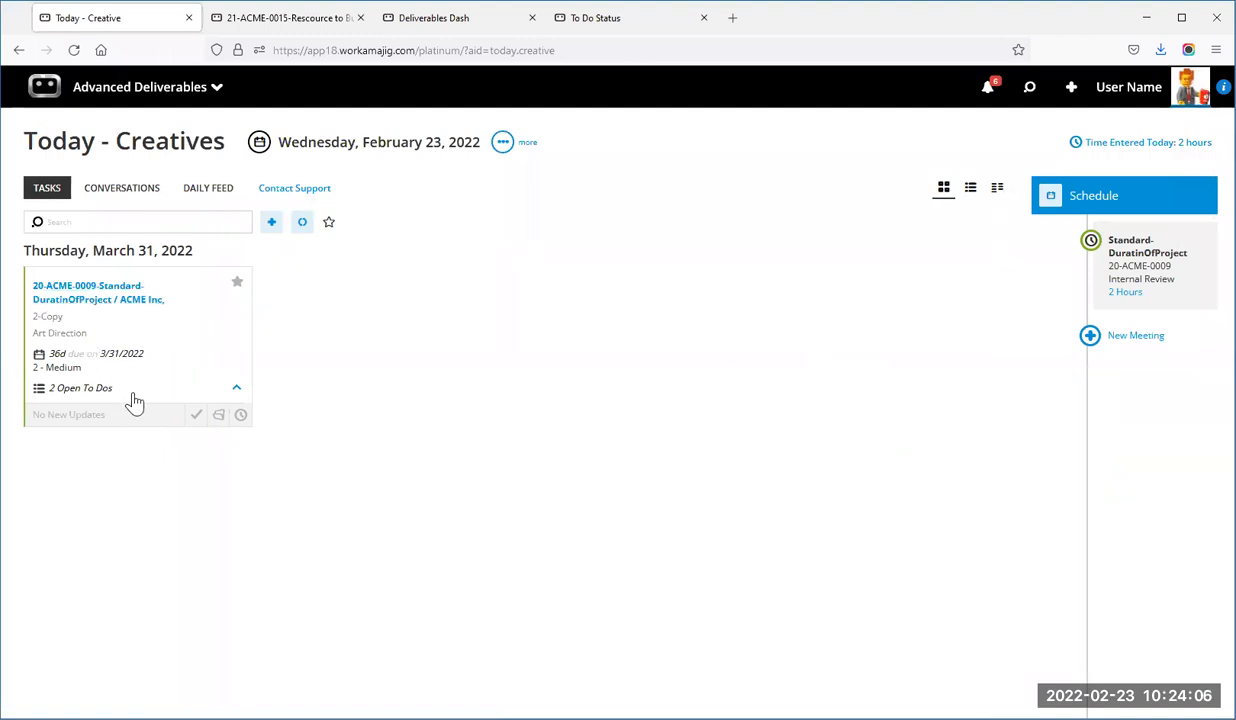
# Open the 2-Copy assignment of 20-ACME-0009, check its to do list, and close the assignment.
pyautogui.click(162, 360)
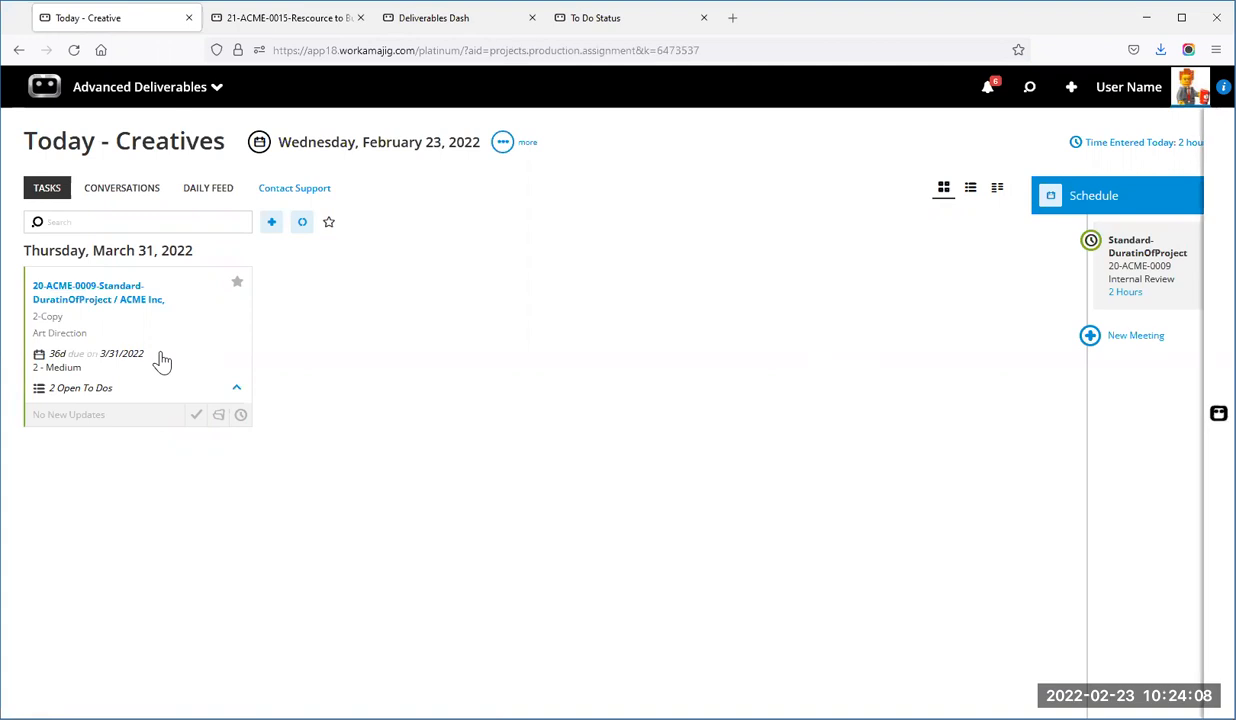
pyautogui.click(1022, 190)
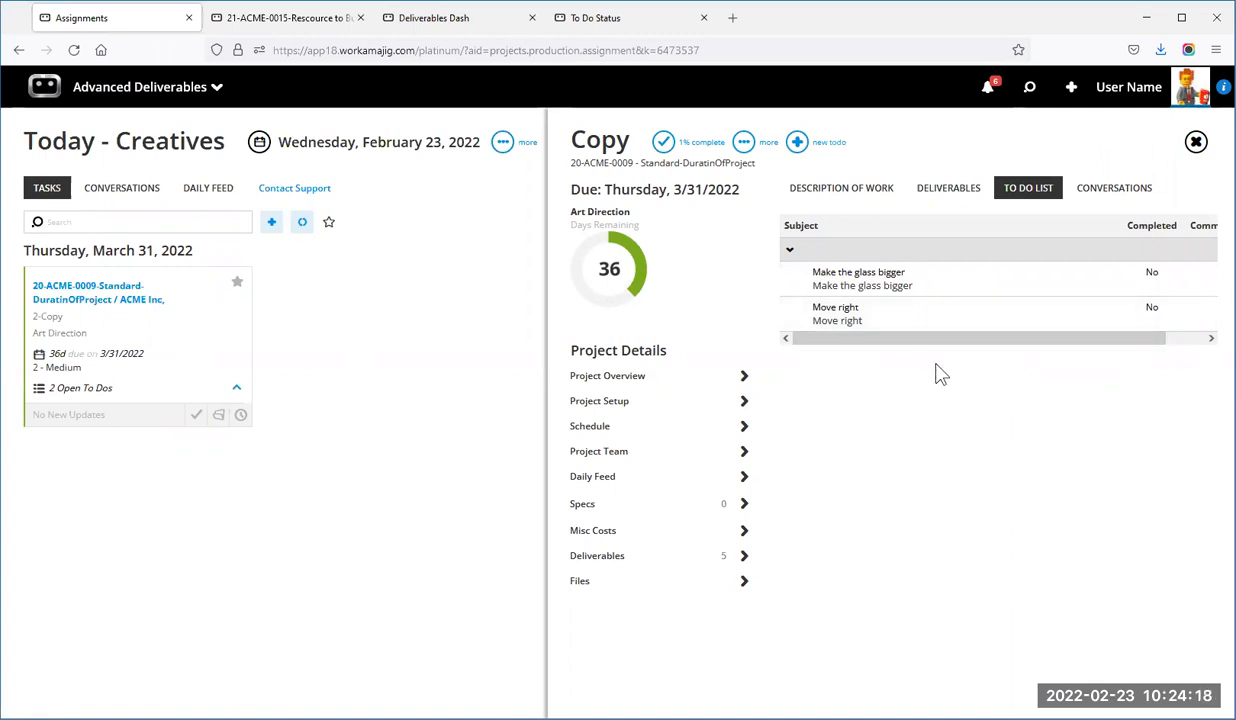
pyautogui.click(490, 274)
# Turn off Open To Do Items Only in the display options and look through the unfiltered task cards by due date.
pyautogui.click(512, 146)
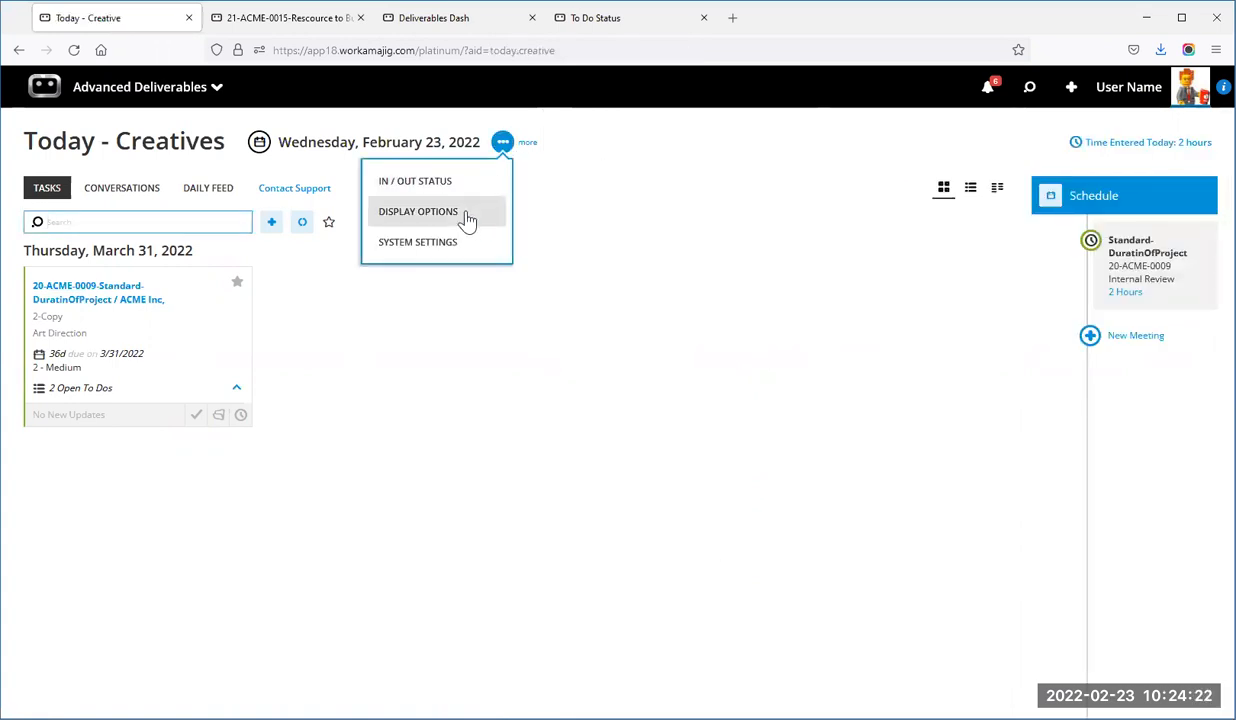
pyautogui.click(468, 217)
pyautogui.click(1058, 493)
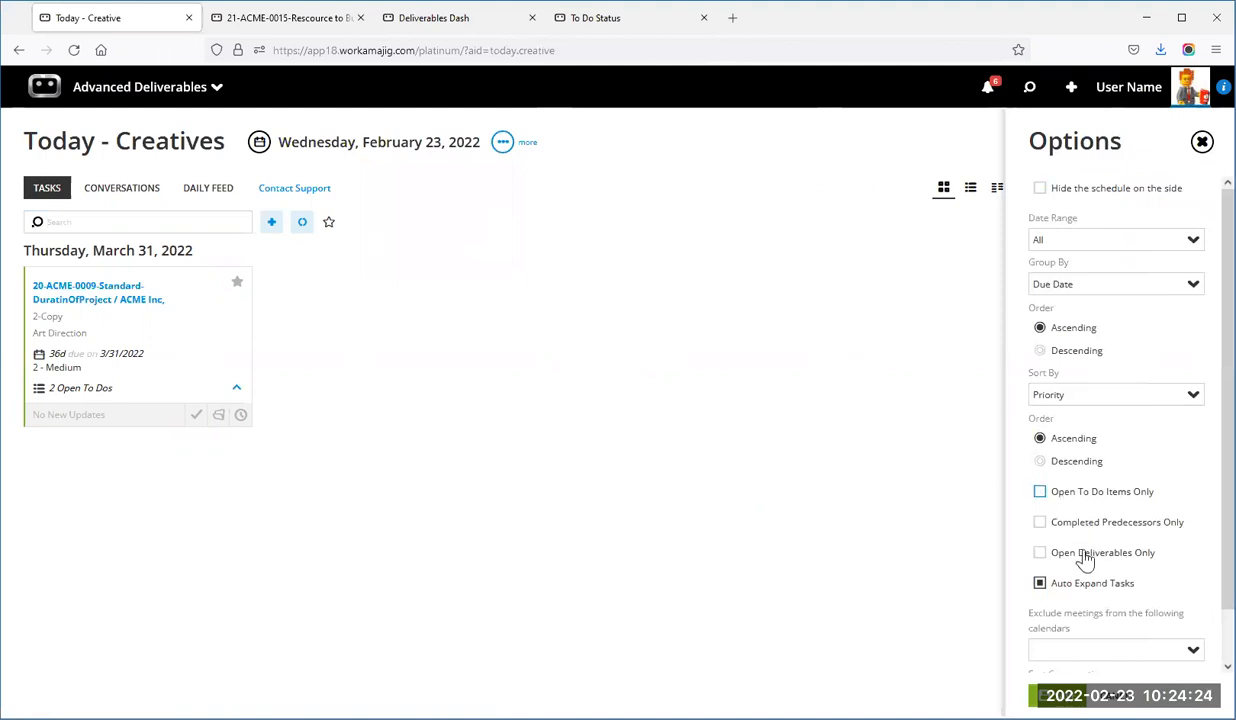
pyautogui.click(910, 432)
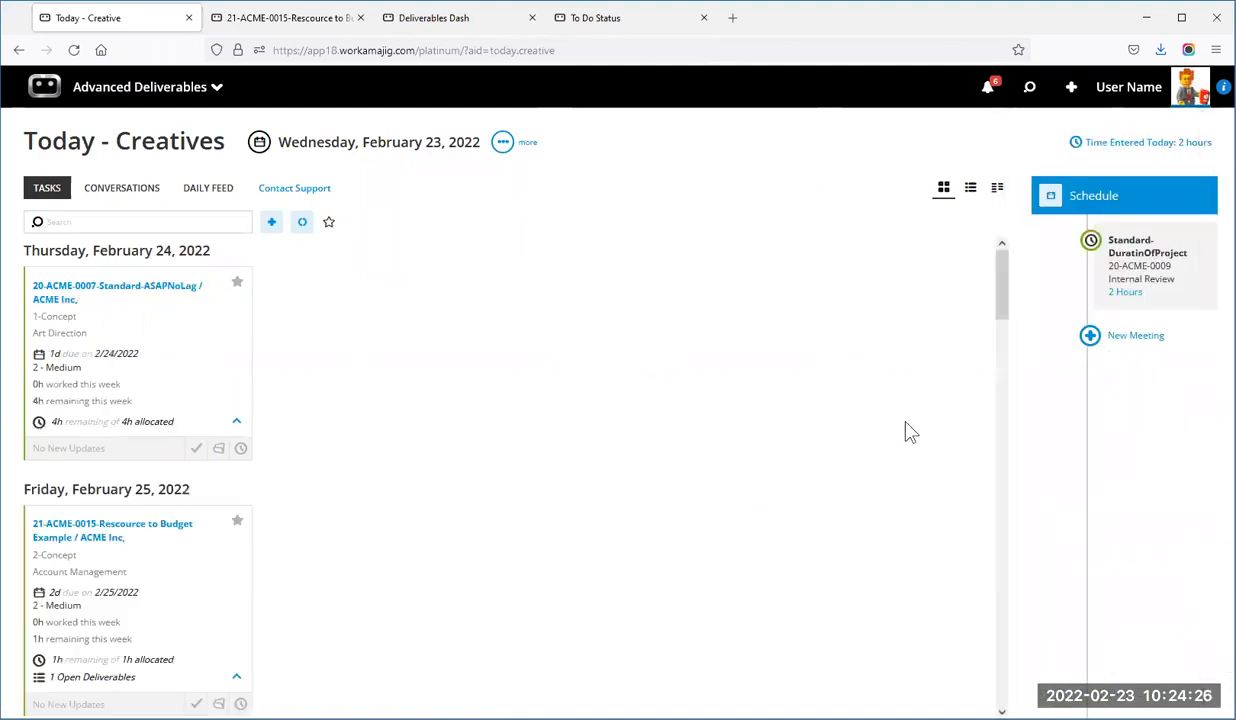
pyautogui.scroll(-3, 140, 515)
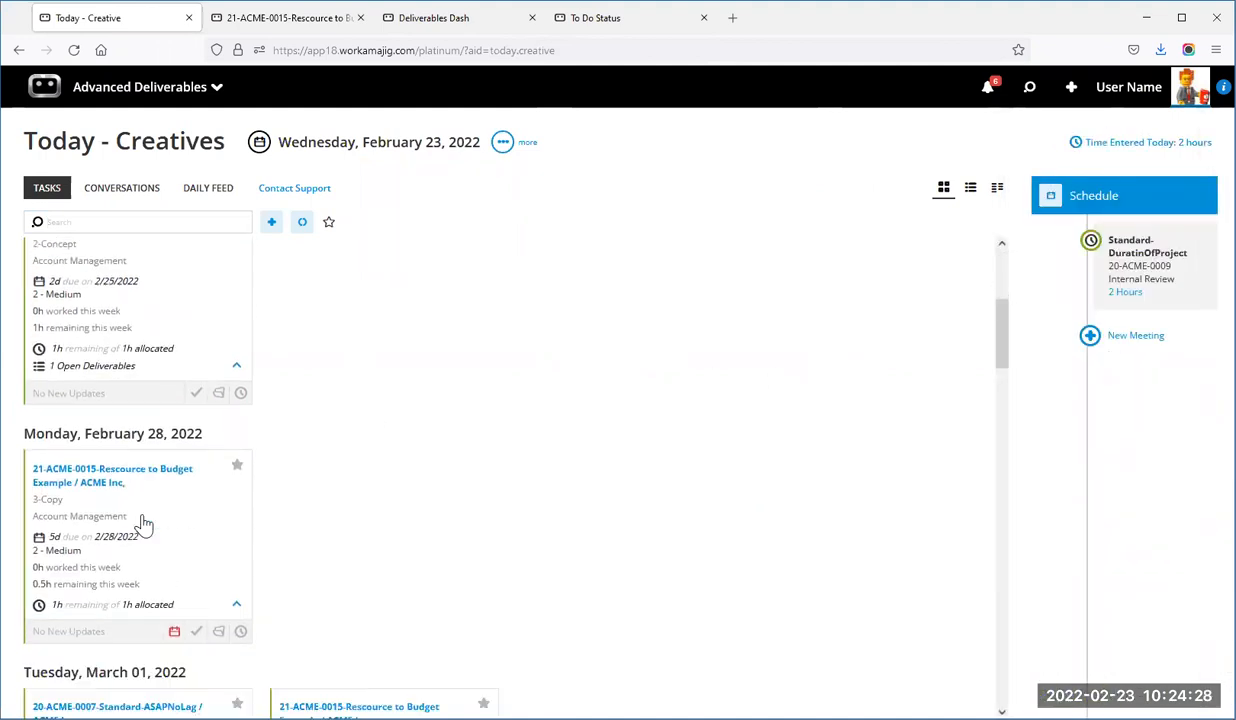
pyautogui.scroll(-5, 143, 523)
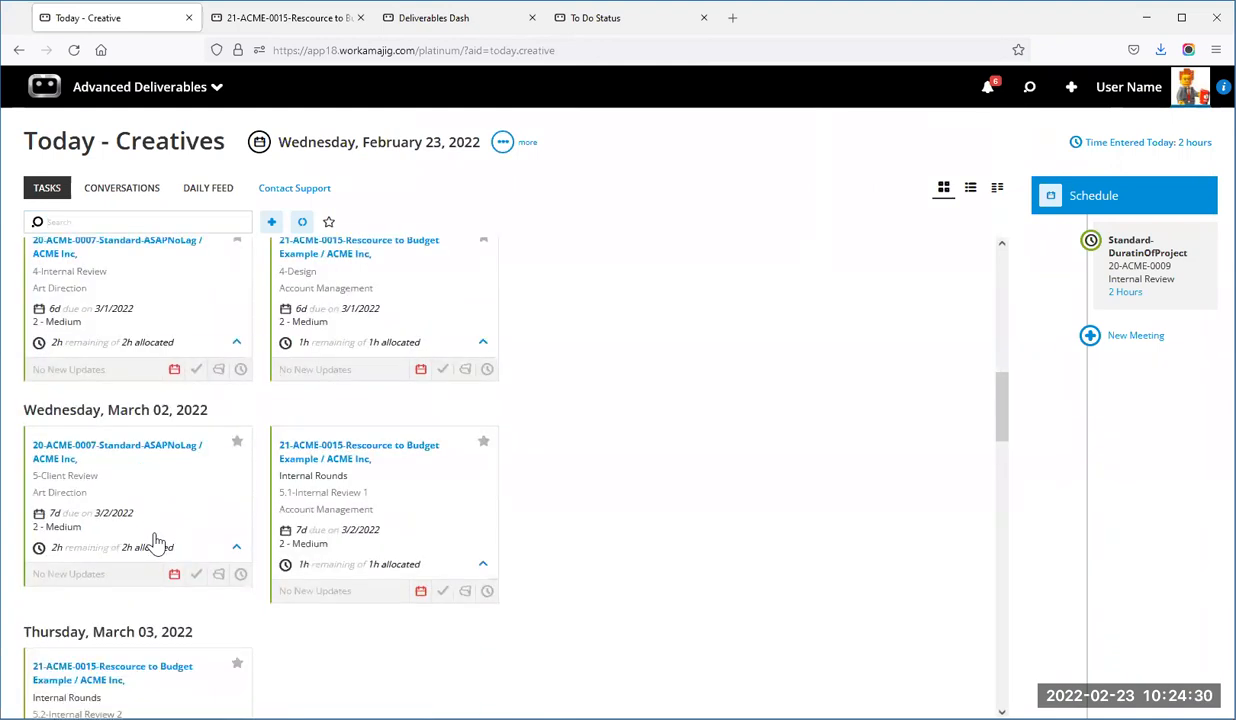
pyautogui.scroll(-3, 155, 538)
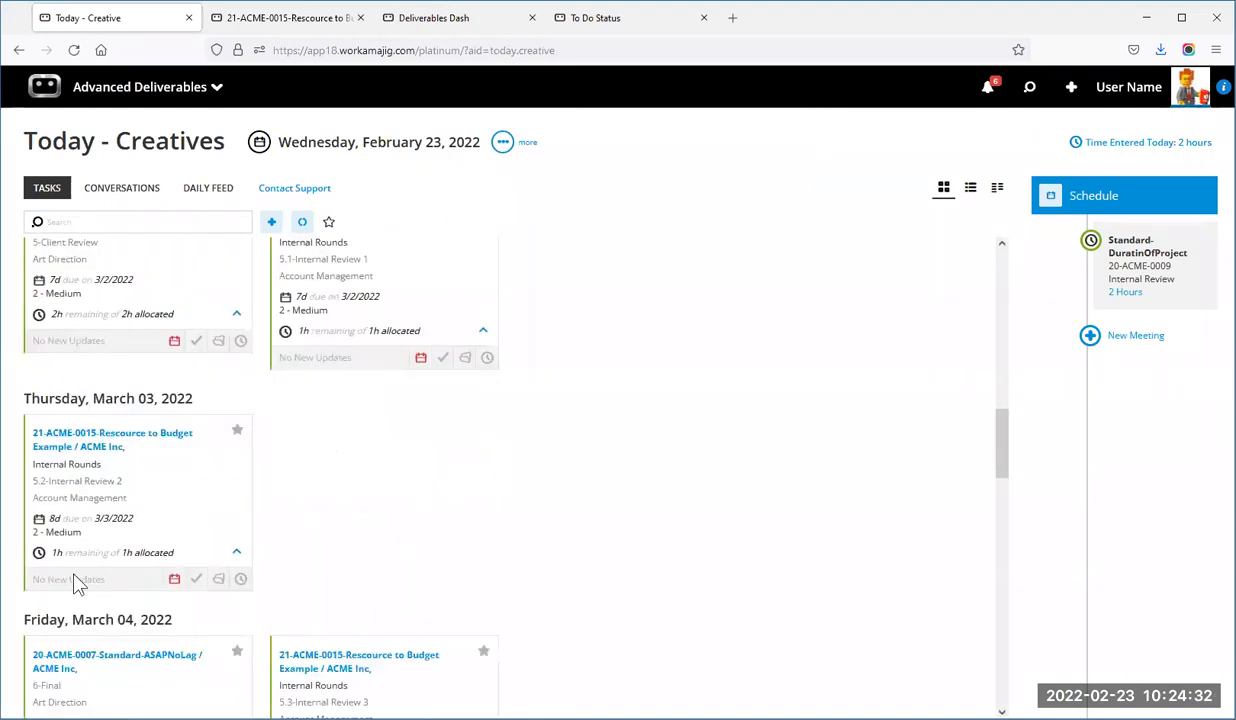
# Look through the remaining task cards down to those due Thursday, March 31, 2022.
pyautogui.scroll(-3, 143, 552)
pyautogui.scroll(-3, 127, 505)
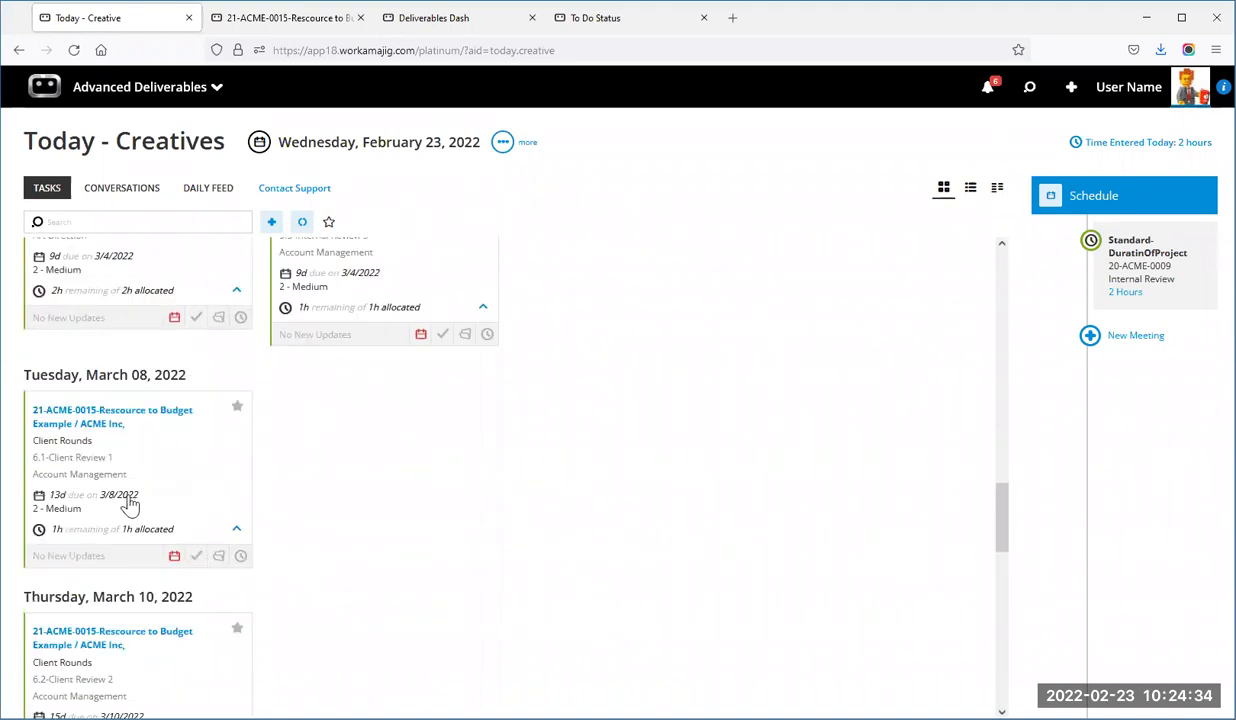
pyautogui.scroll(-5, 105, 538)
pyautogui.scroll(-5, 105, 548)
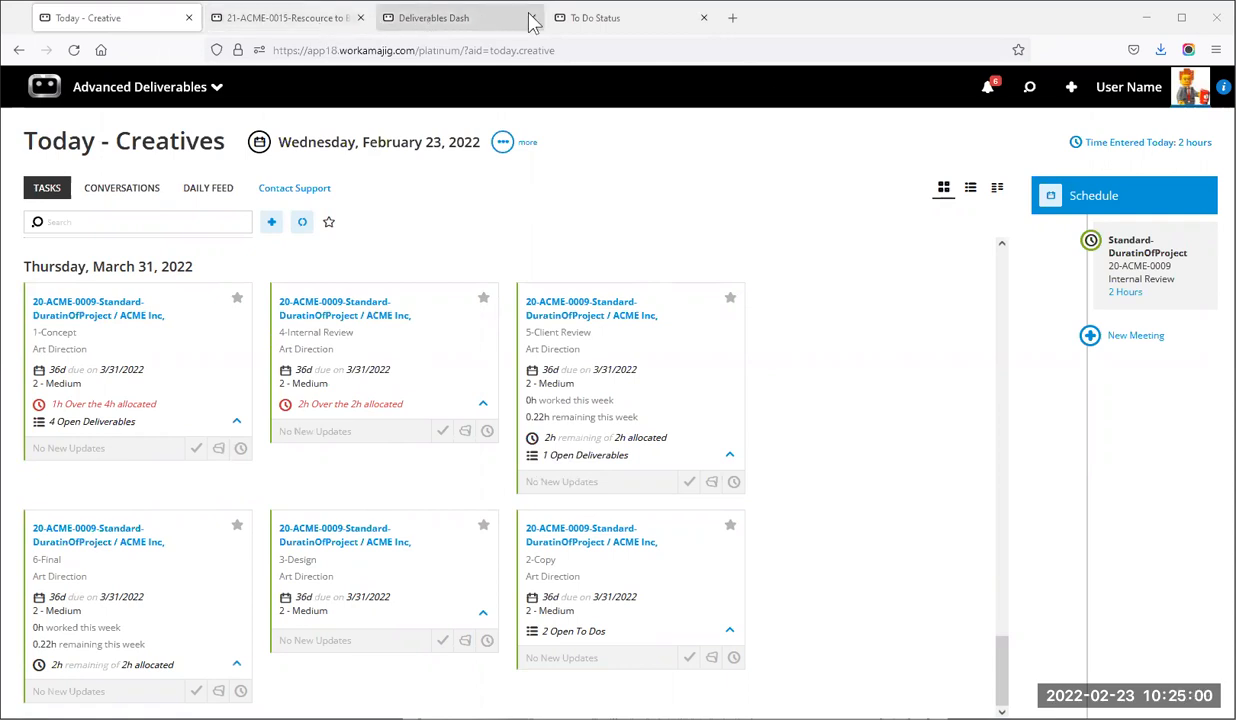
# Open the Transaction Preferences in System Setup and review the Deliverables options, including the review step options.
pyautogui.click(588, 28)
pyautogui.click(80, 204)
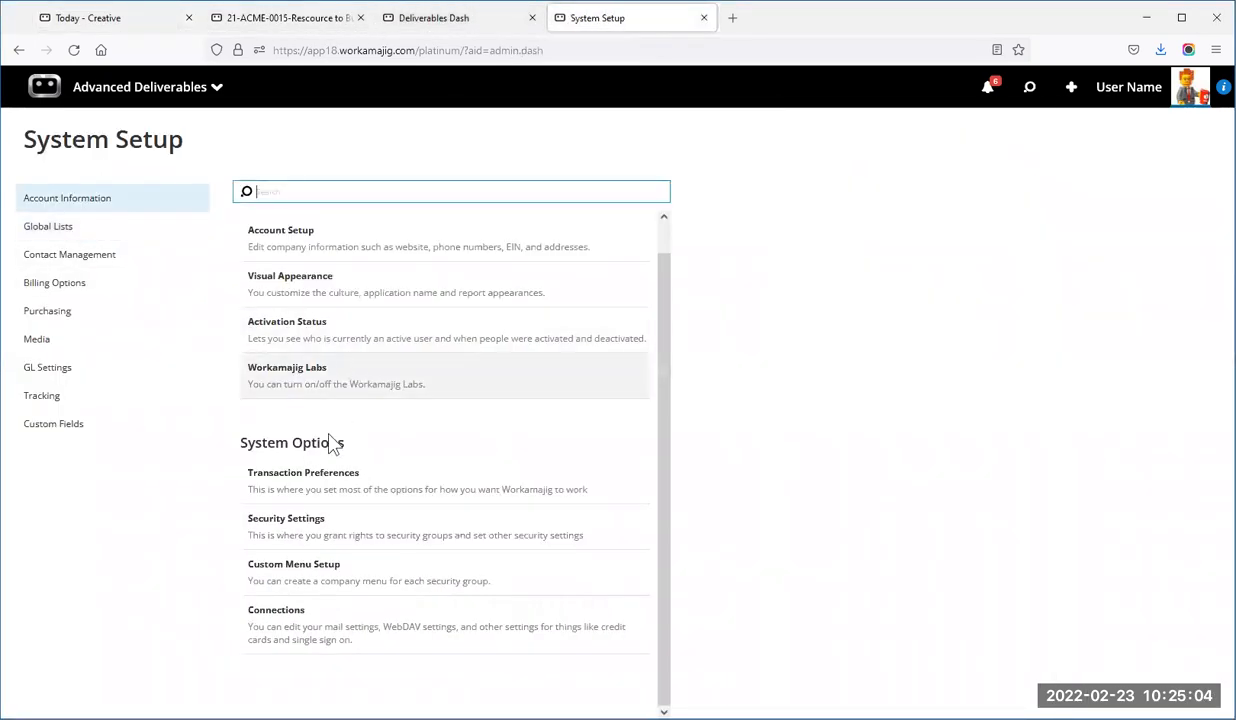
pyautogui.click(300, 478)
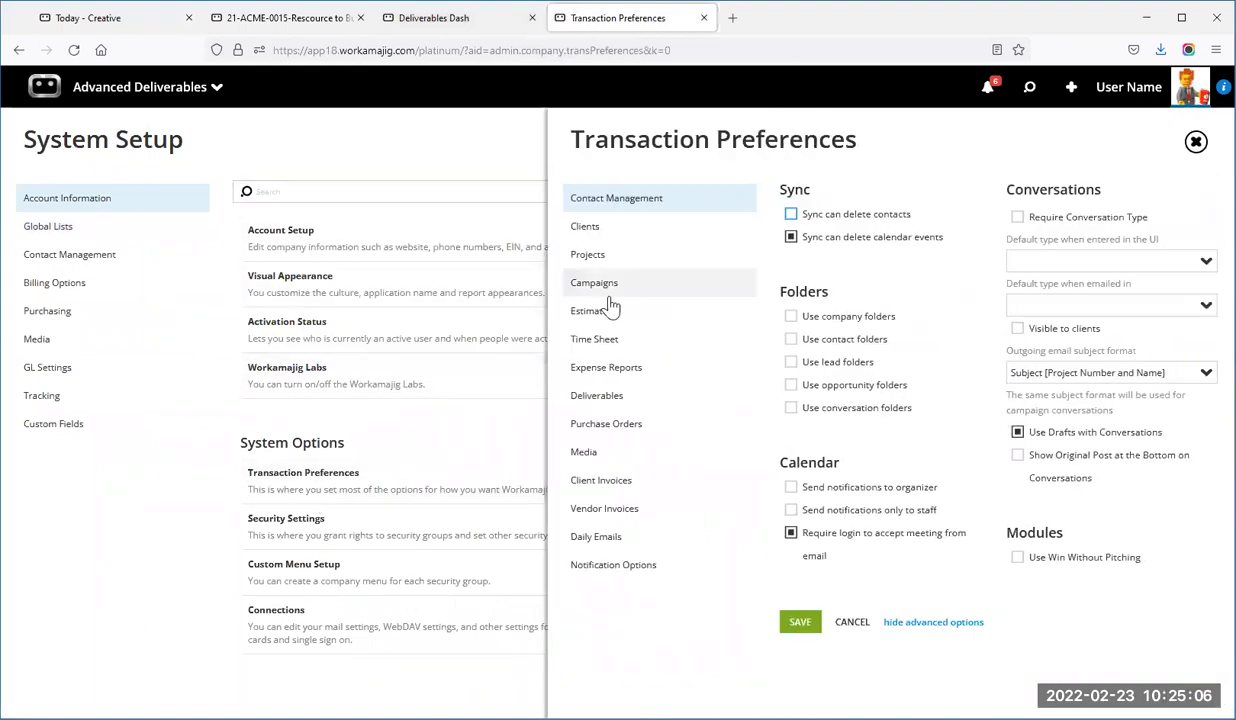
pyautogui.click(622, 395)
pyautogui.scroll(-5, 838, 450)
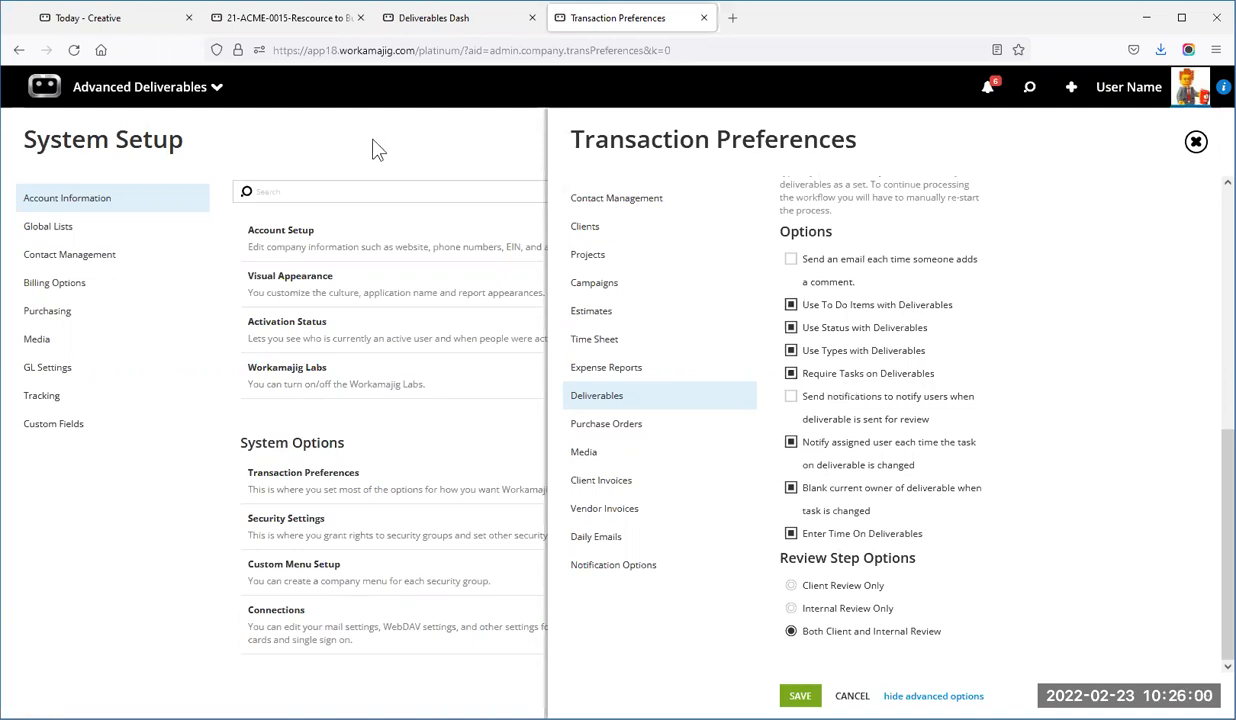
# Close the 21-ACME-0015 schedule, open the project's deliverables, and check the tasks available for Awesome Art.
pyautogui.click(304, 27)
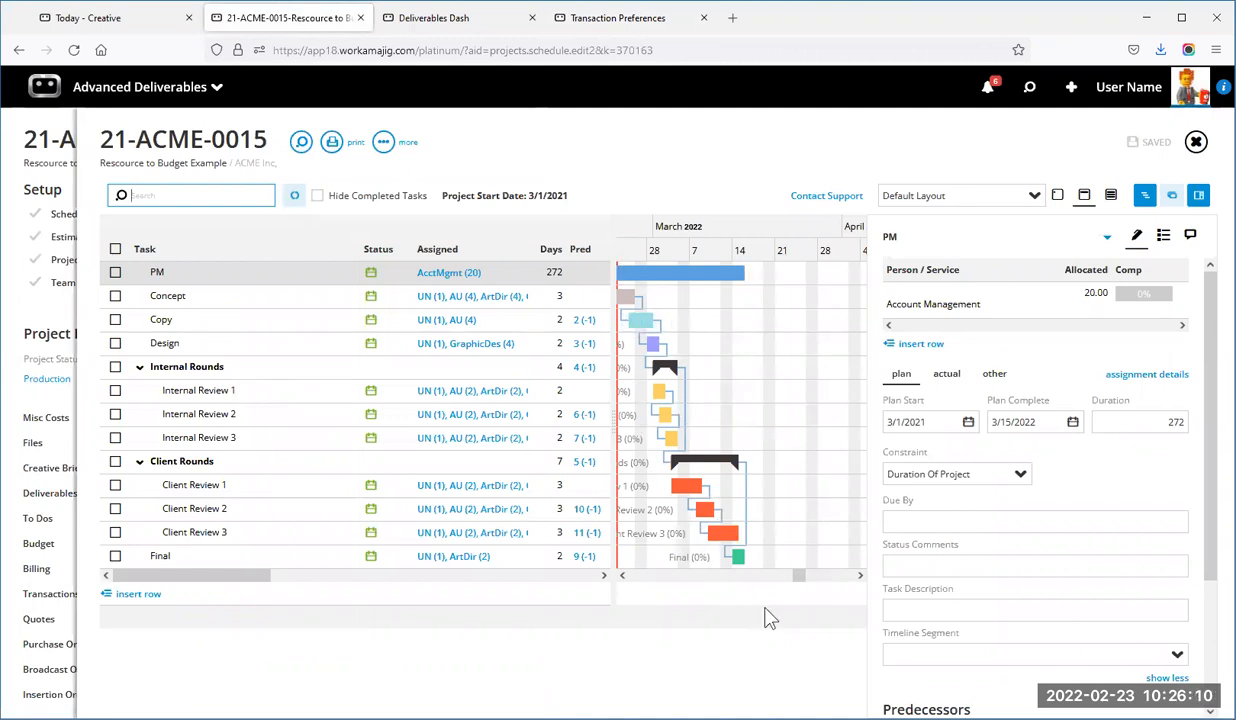
pyautogui.click(1196, 141)
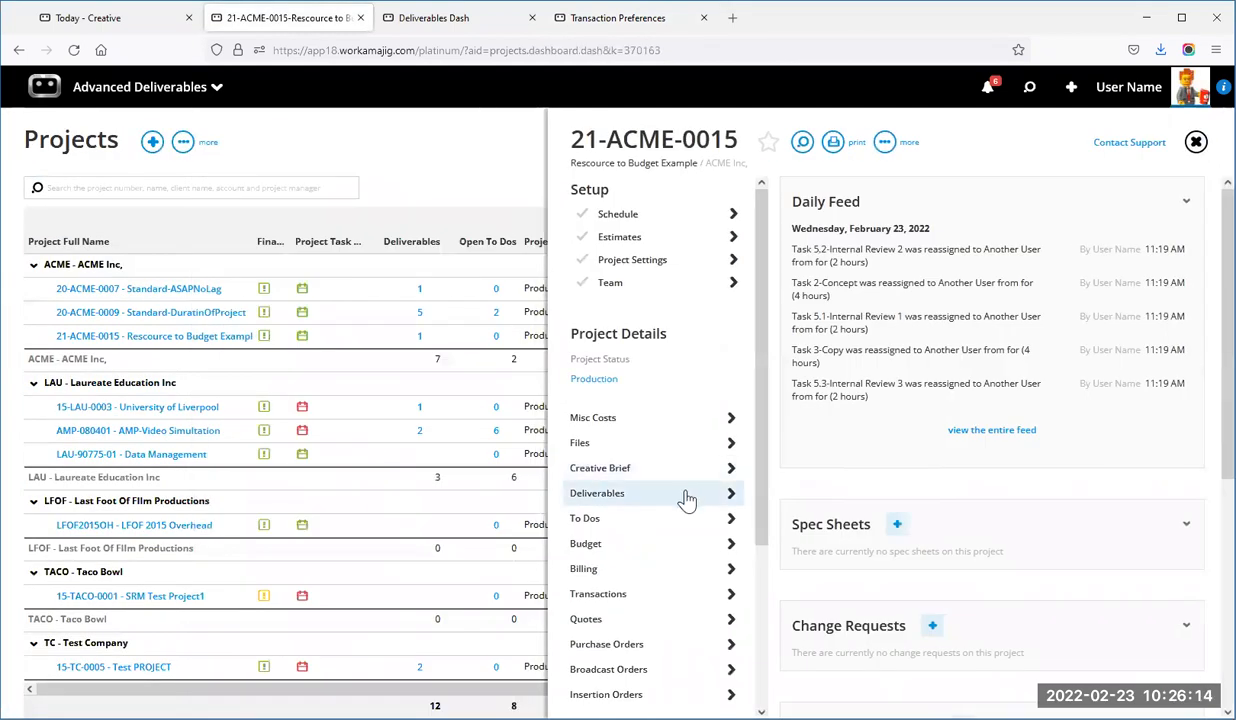
pyautogui.click(688, 494)
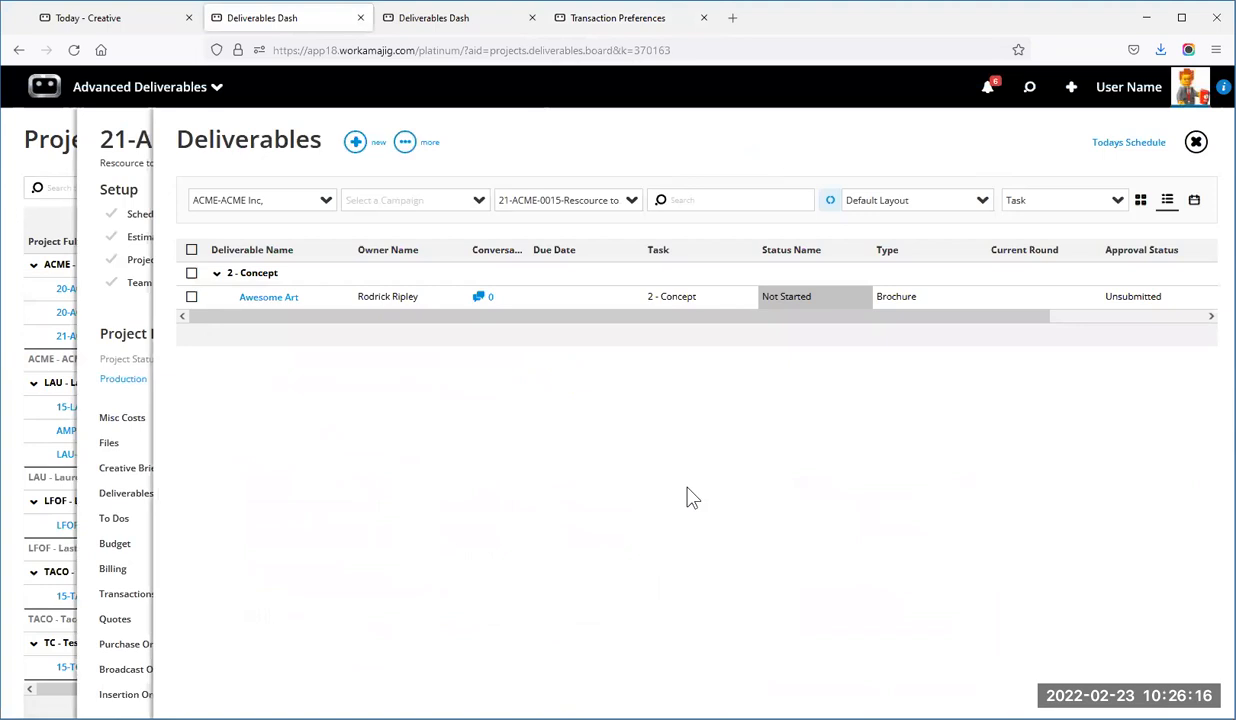
pyautogui.click(708, 307)
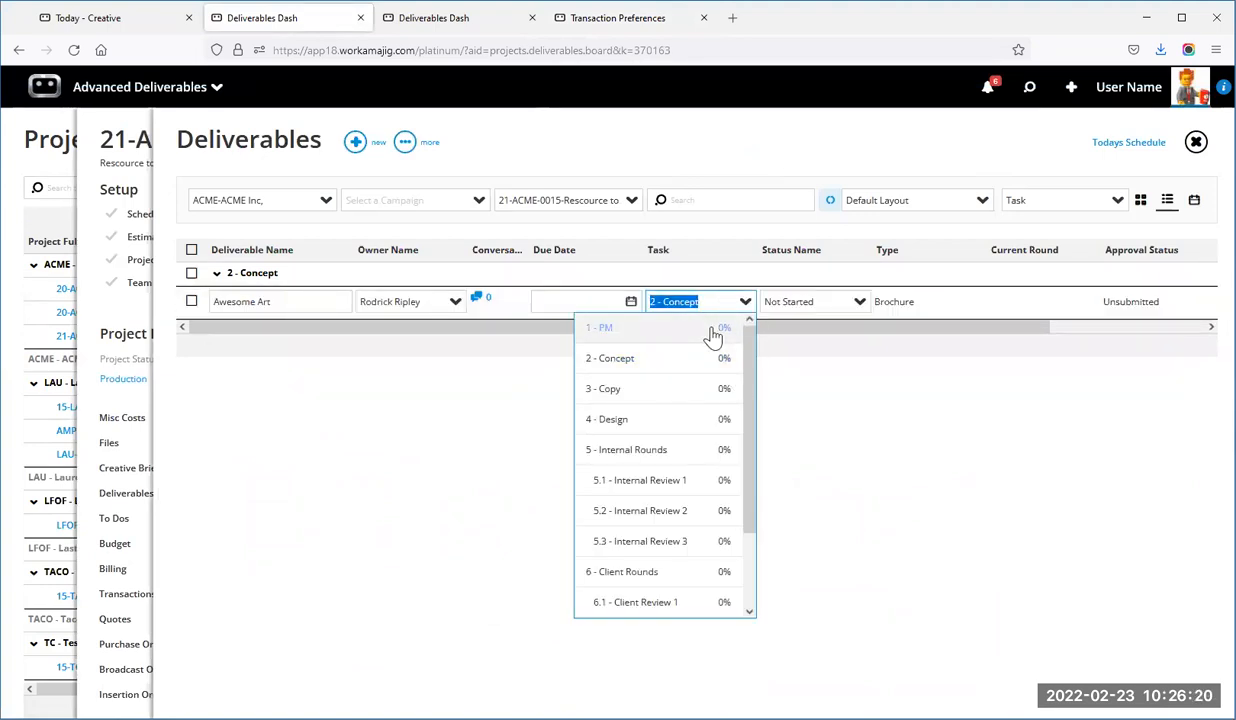
pyautogui.click(356, 143)
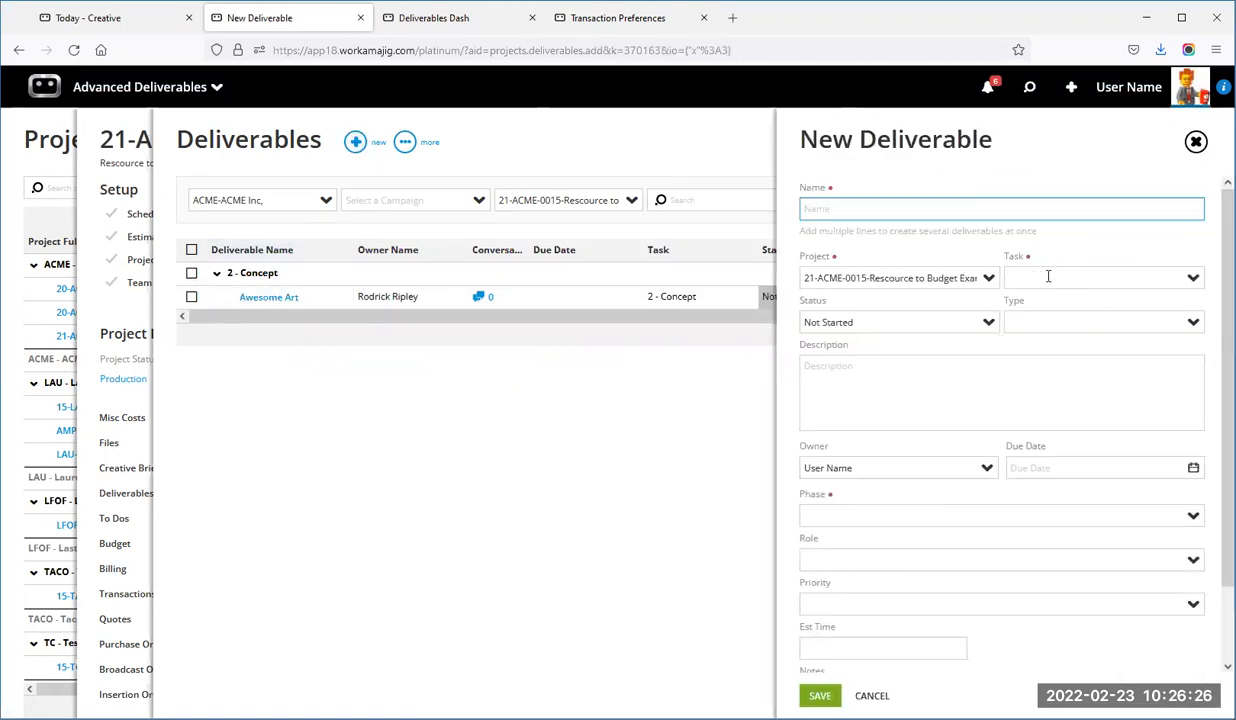
pyautogui.click(1193, 279)
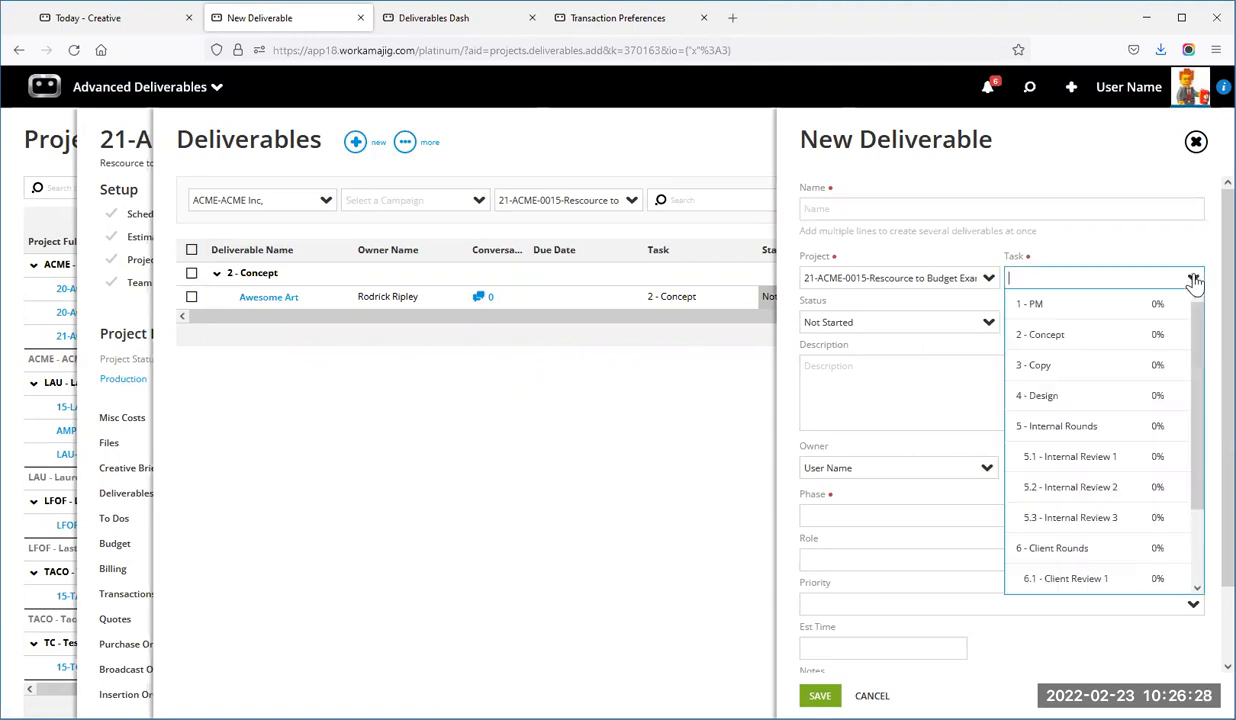
pyautogui.click(1096, 342)
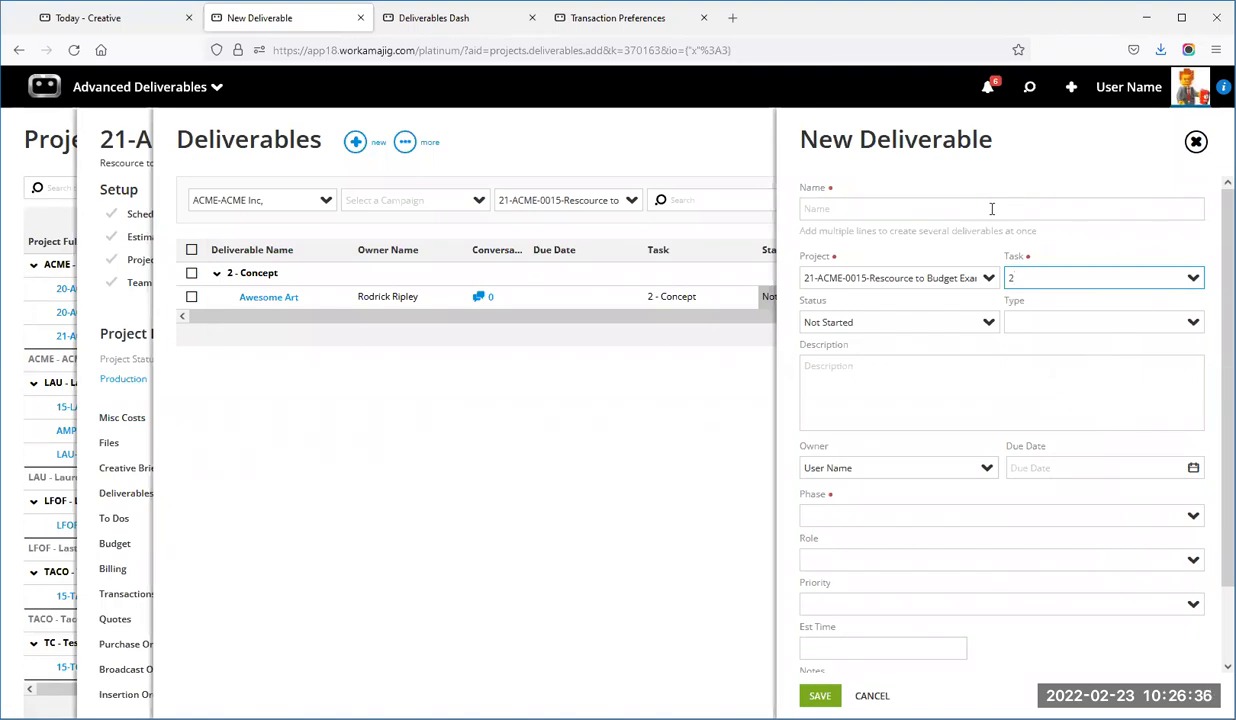
pyautogui.click(1196, 143)
pyautogui.click(1126, 92)
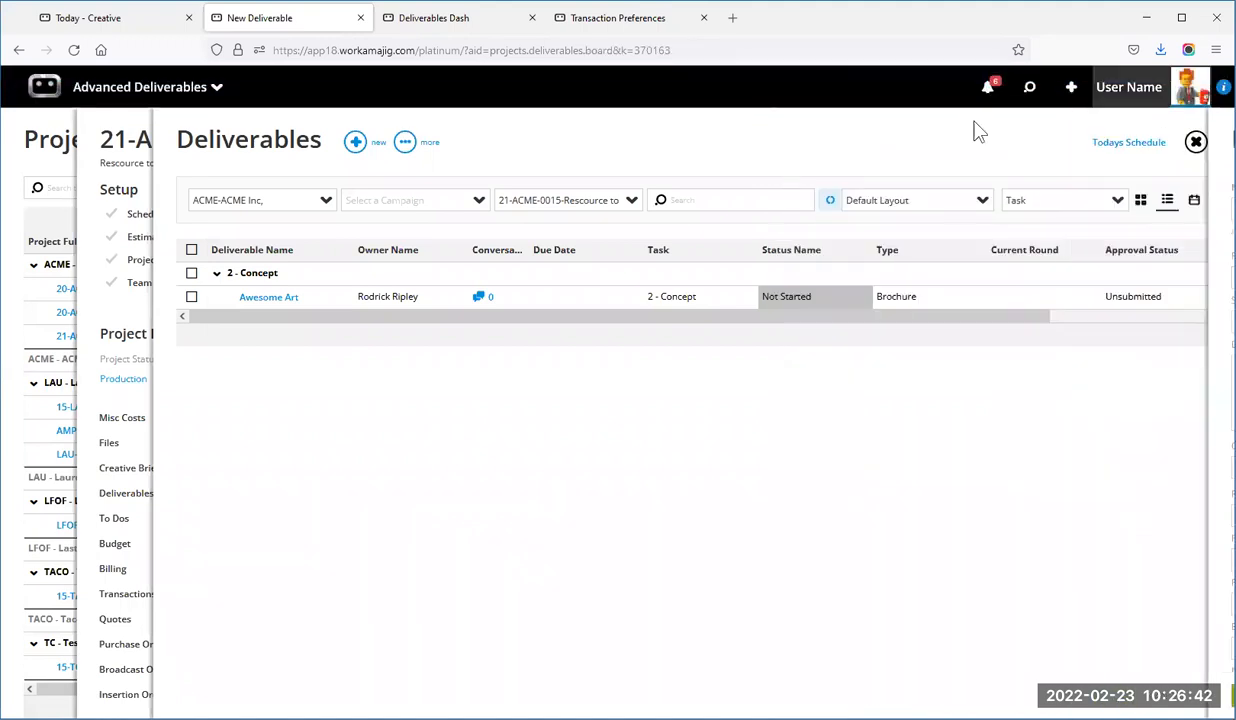
pyautogui.click(731, 298)
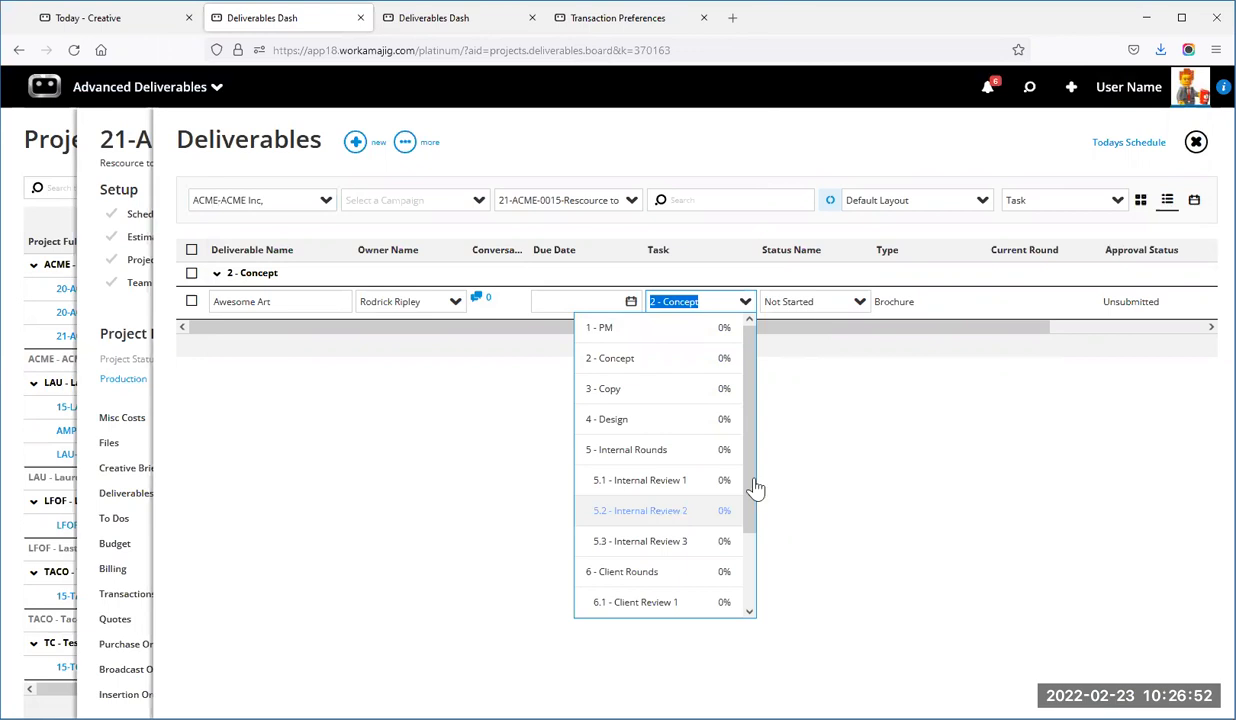
pyautogui.click(957, 363)
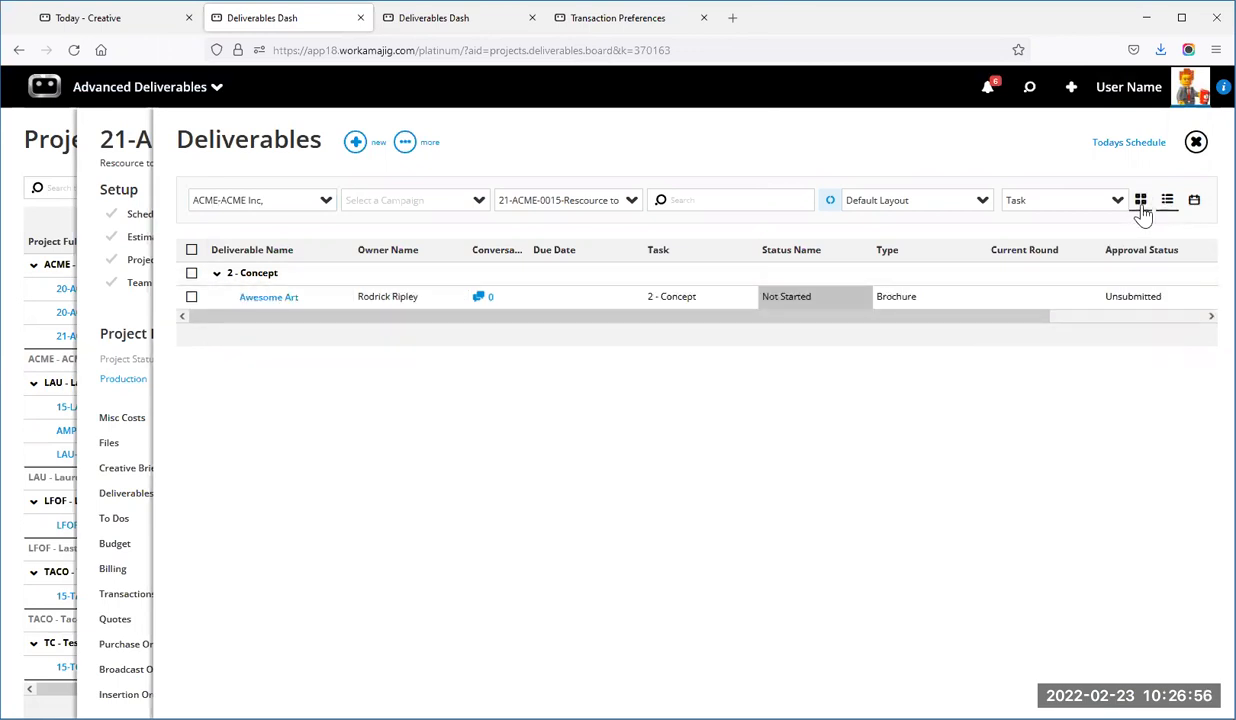
# Switch the deliverables to the status board and move the Awesome Art card from Not Started to In Progress.
pyautogui.click(1140, 201)
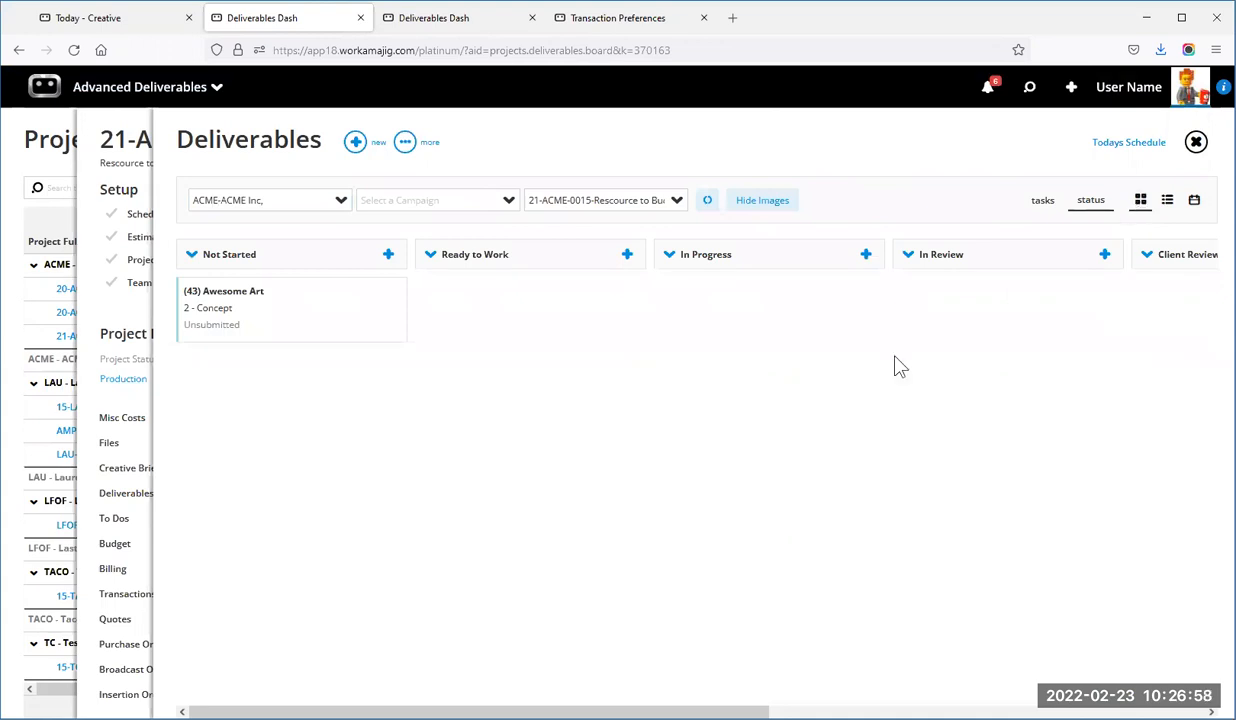
pyautogui.moveTo(312, 306)
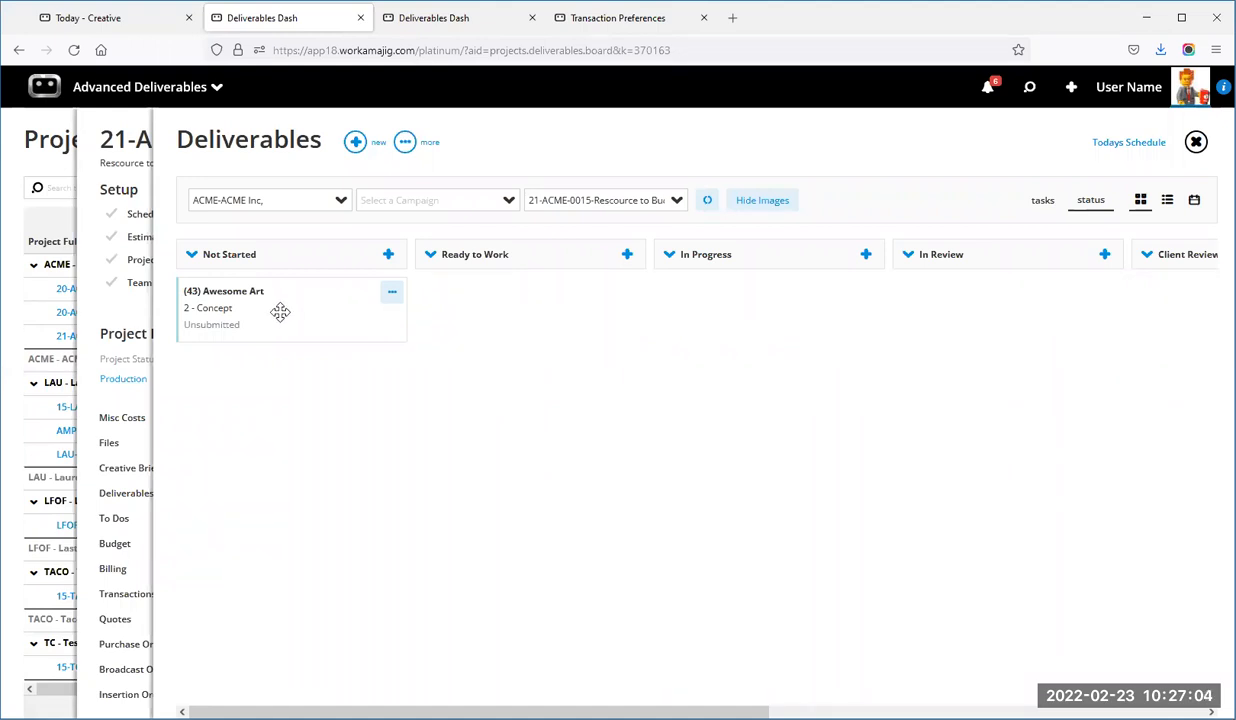
pyautogui.moveTo(763, 332); pyautogui.dragTo(780, 453)
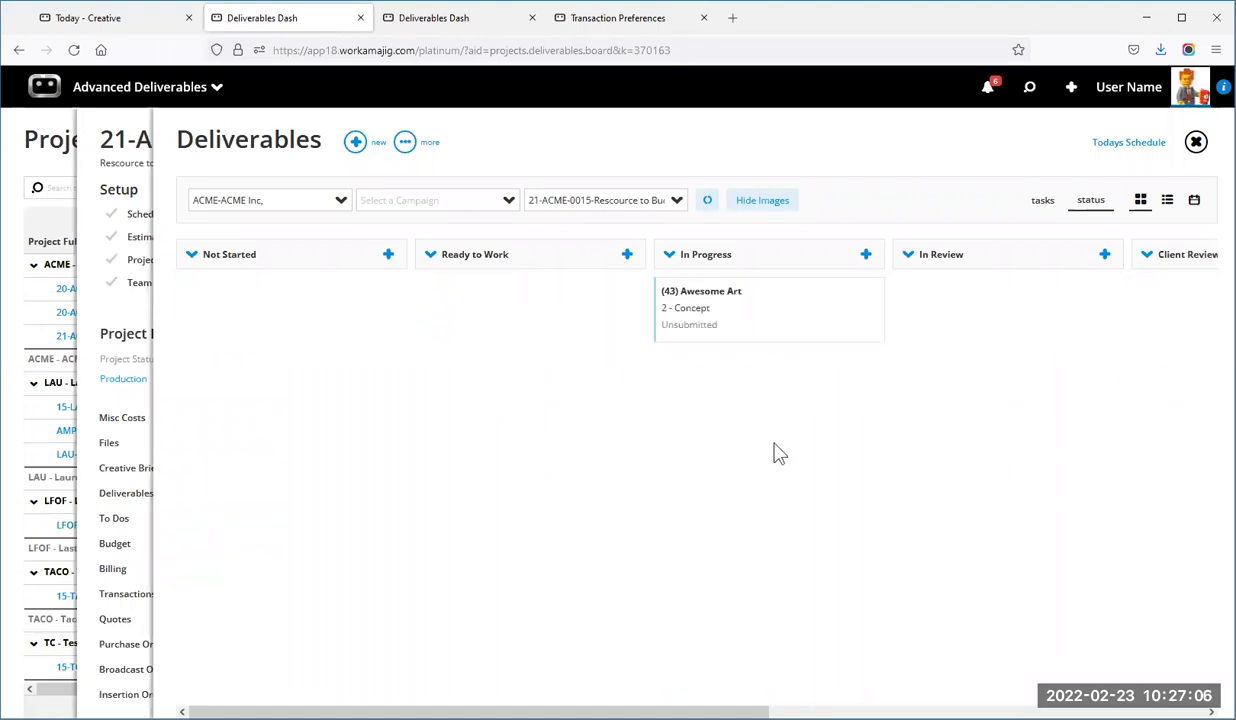
# Group the deliverables board by tasks and try moving the Awesome Art card to 3 - Copy and 4 - Design.
pyautogui.click(1043, 204)
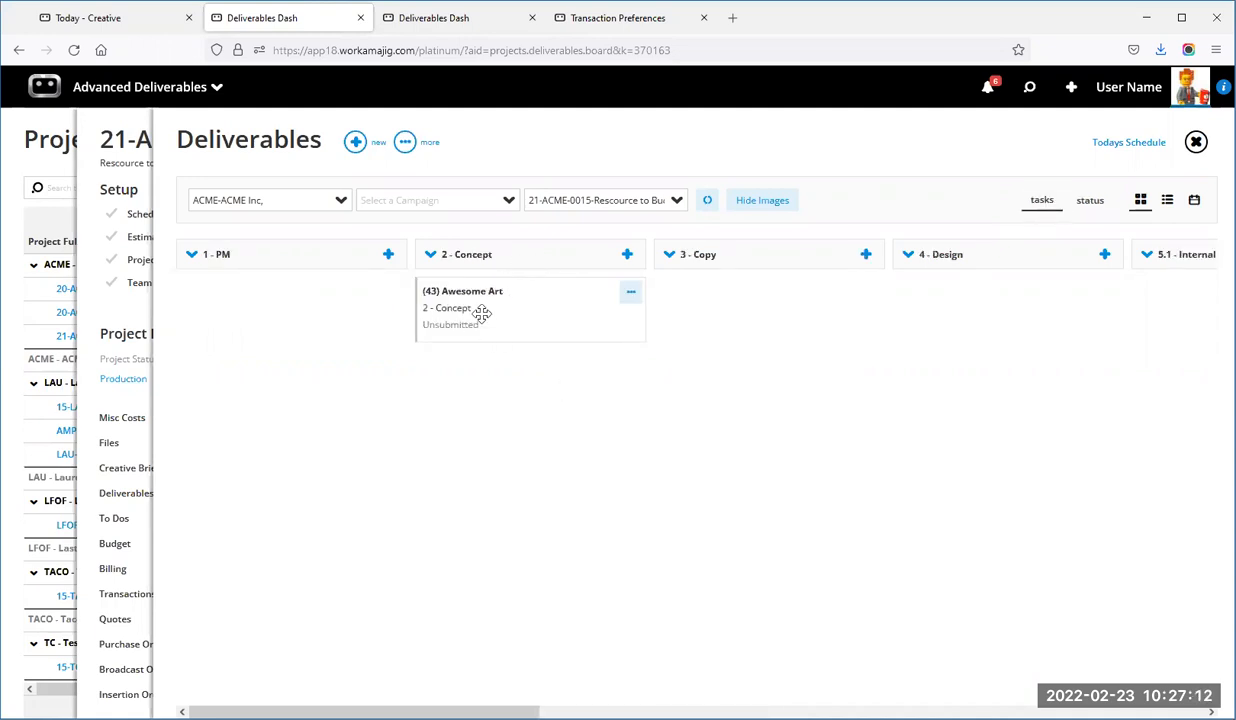
pyautogui.moveTo(483, 312); pyautogui.dragTo(742, 384)
pyautogui.moveTo(785, 320); pyautogui.dragTo(925, 325)
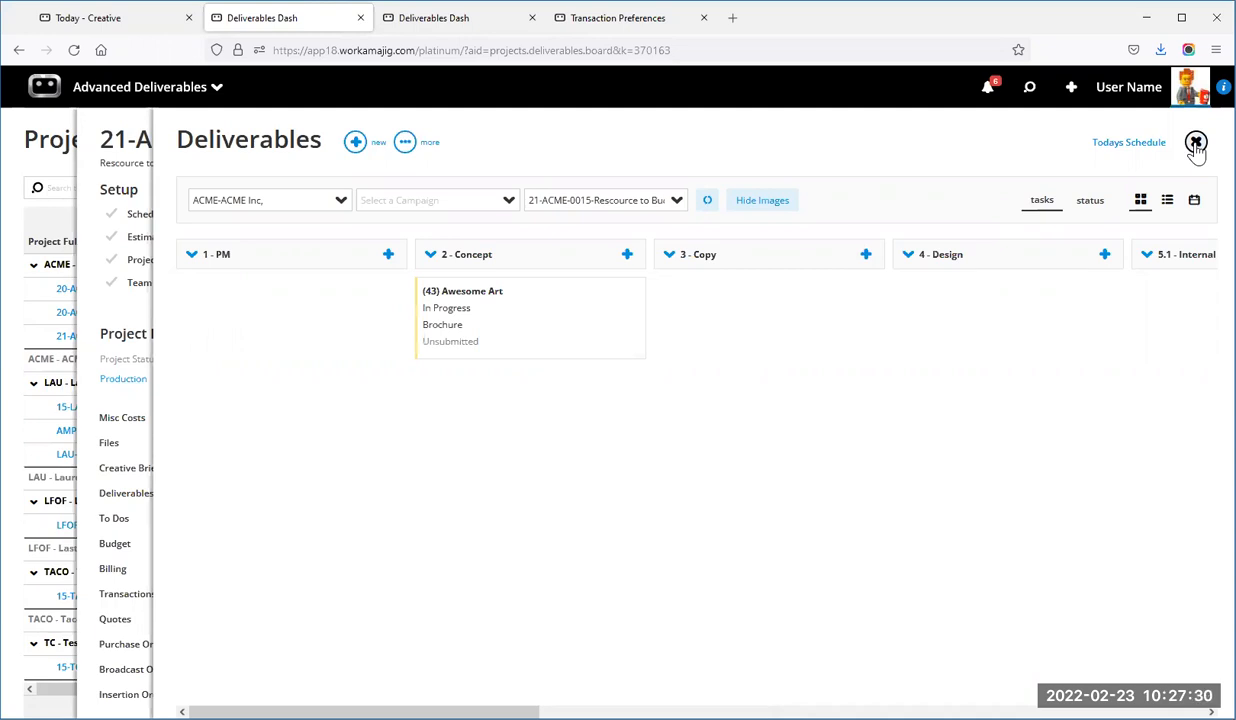
# From the 5-Client Review assignment of 20-ACME-0009 on the Today page, move the Page 1 deliverable to 2 - Copy and close the assignment.
pyautogui.click(138, 31)
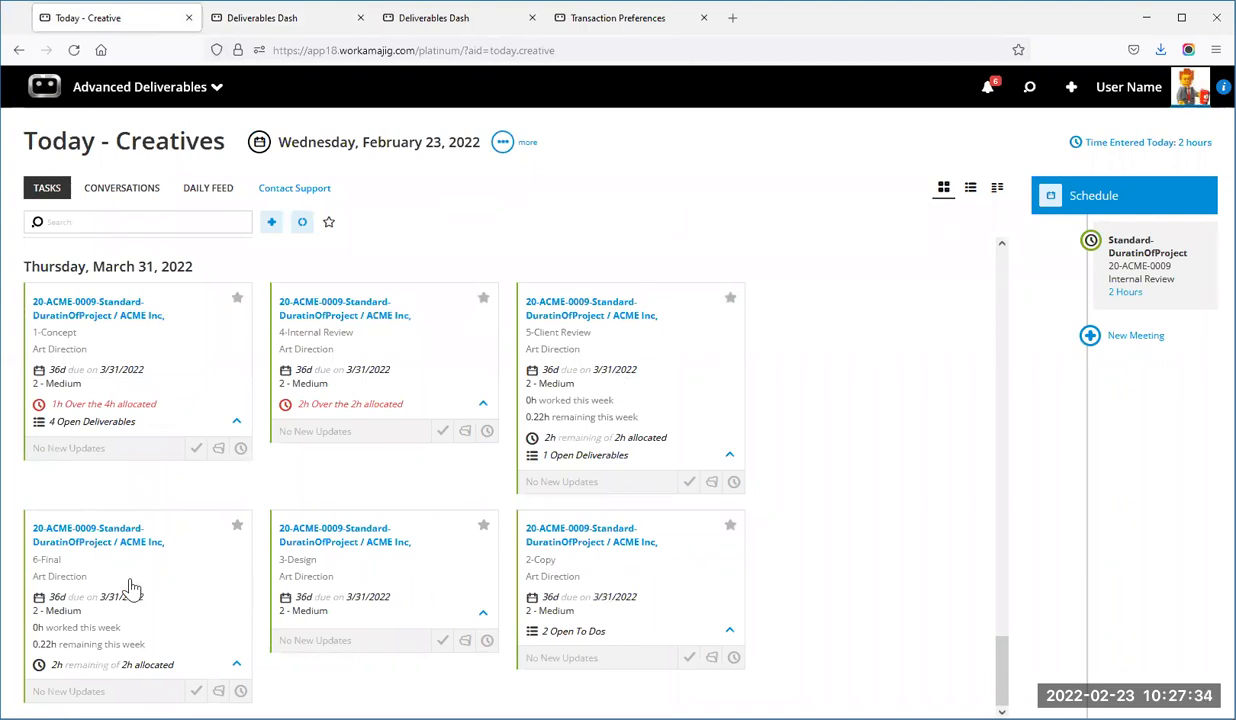
pyautogui.click(655, 410)
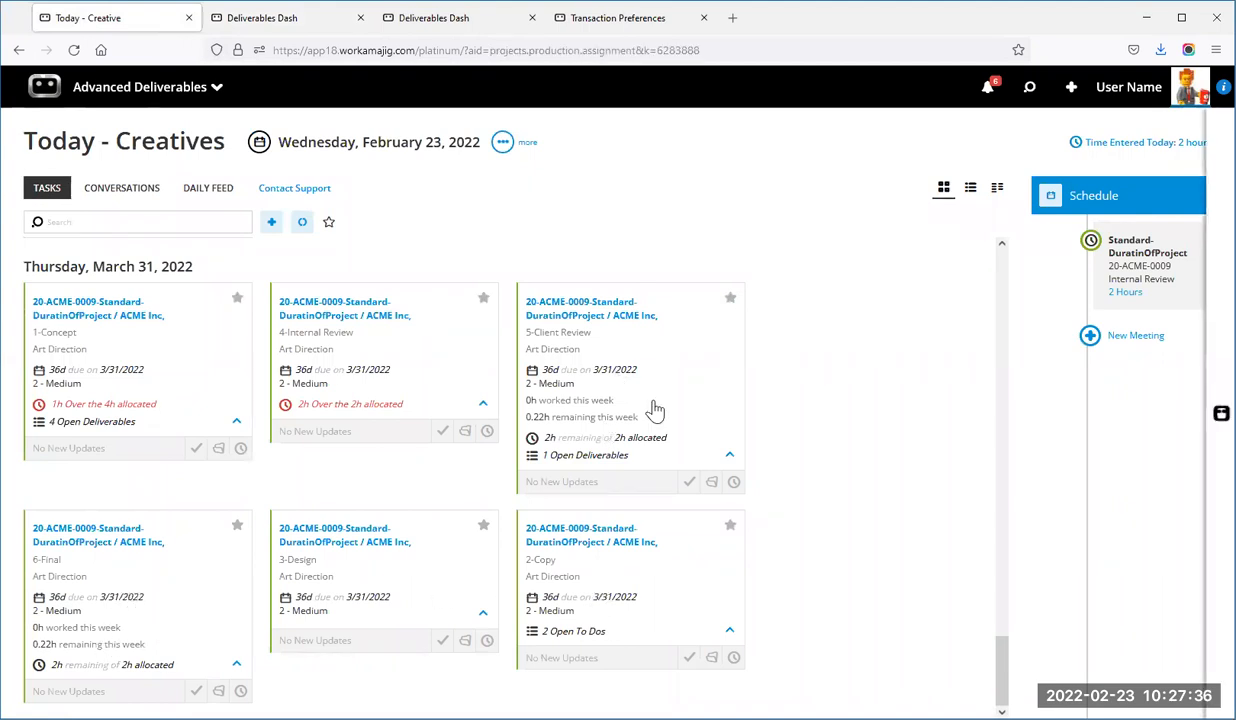
pyautogui.click(945, 199)
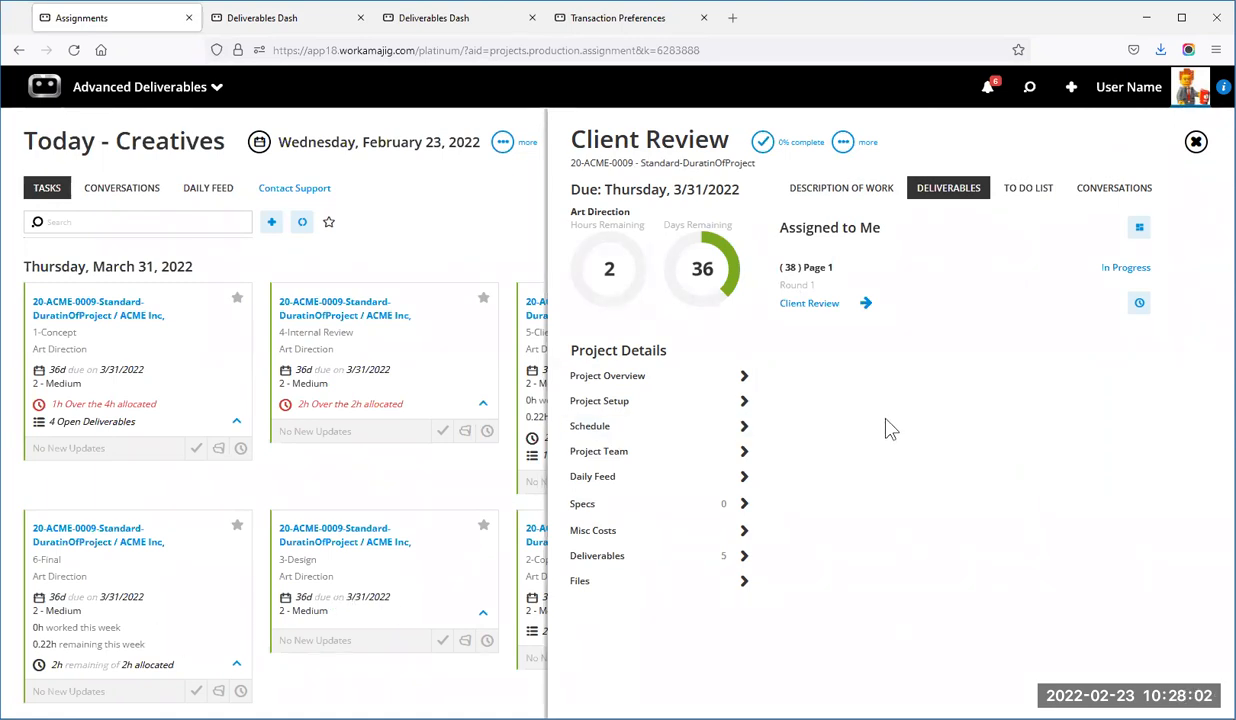
pyautogui.click(866, 304)
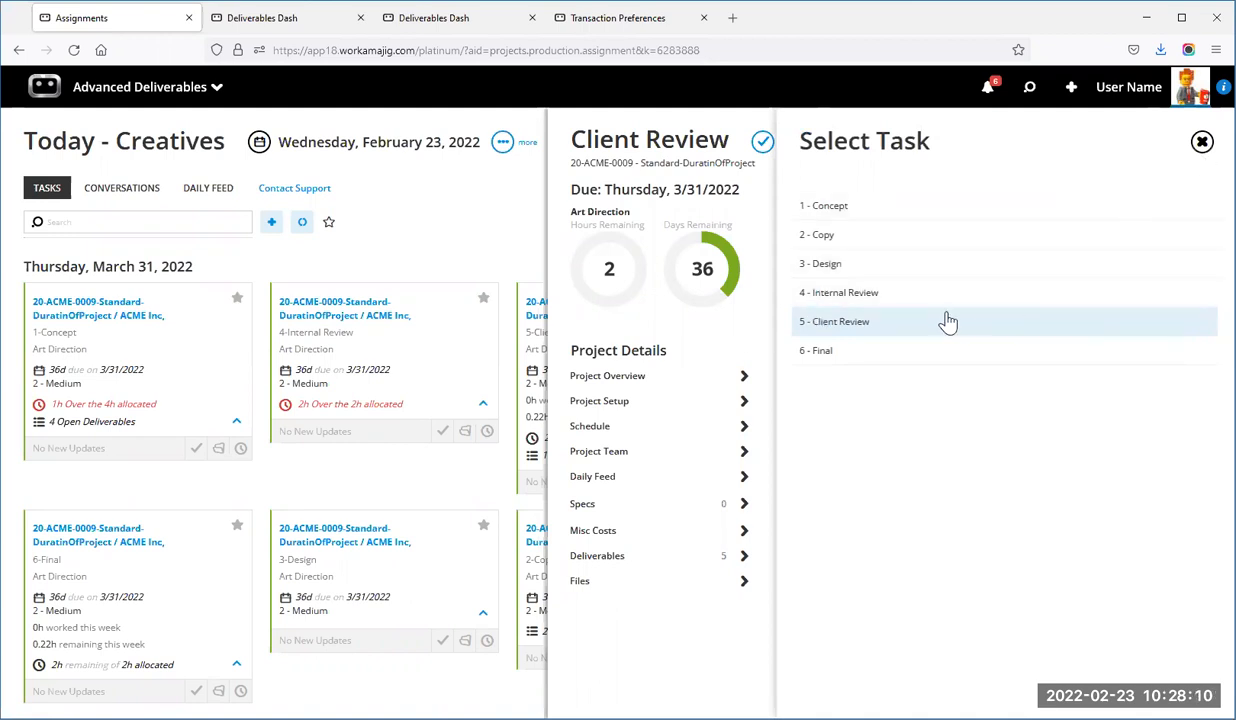
pyautogui.click(901, 245)
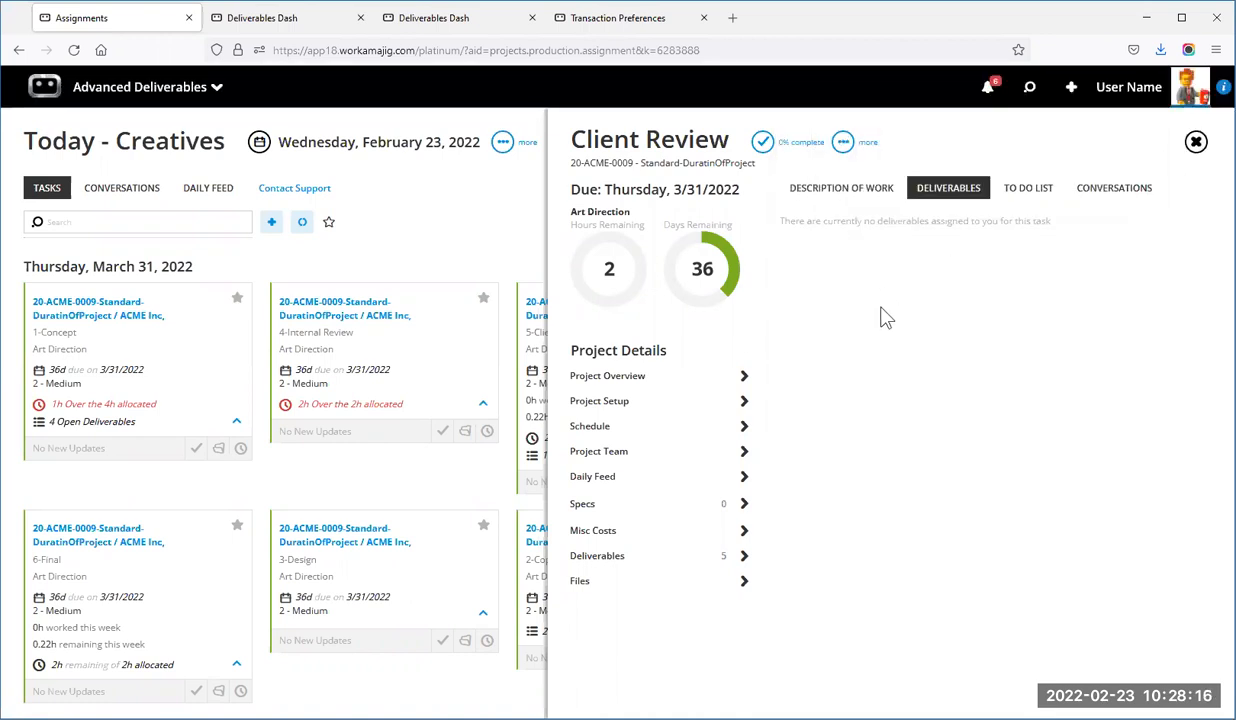
pyautogui.click(1196, 141)
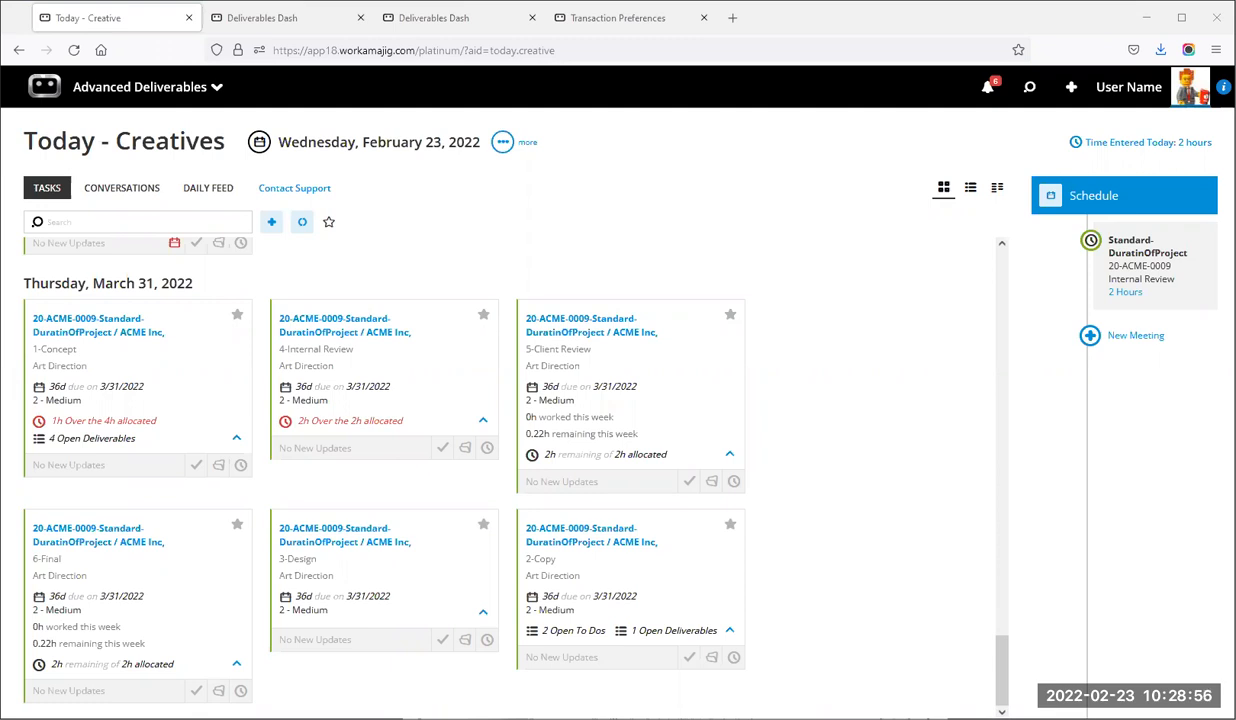
# Visit support.workamajig.com in a new browser tab, view the 2022 Webinars page under Training Webinars, and close the tab.
pyautogui.click(733, 19)
pyautogui.write('support.workamajig.com/')
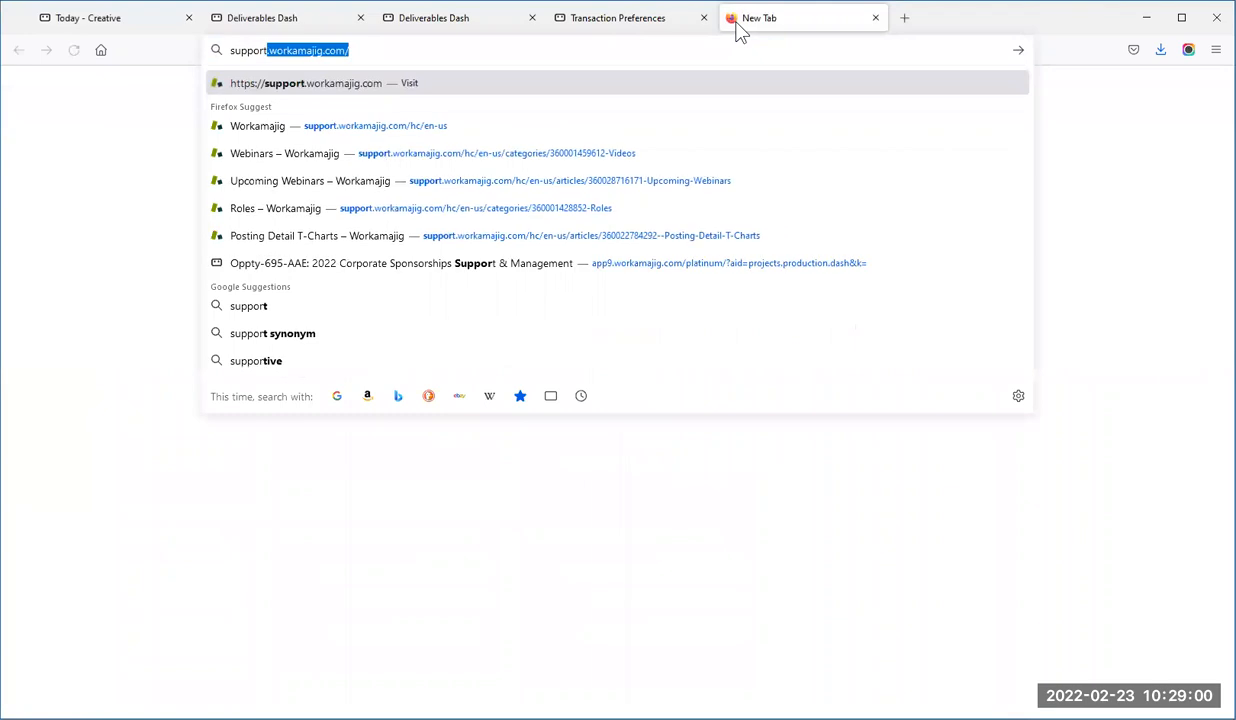
pyautogui.press('Down')
pyautogui.press('Return')
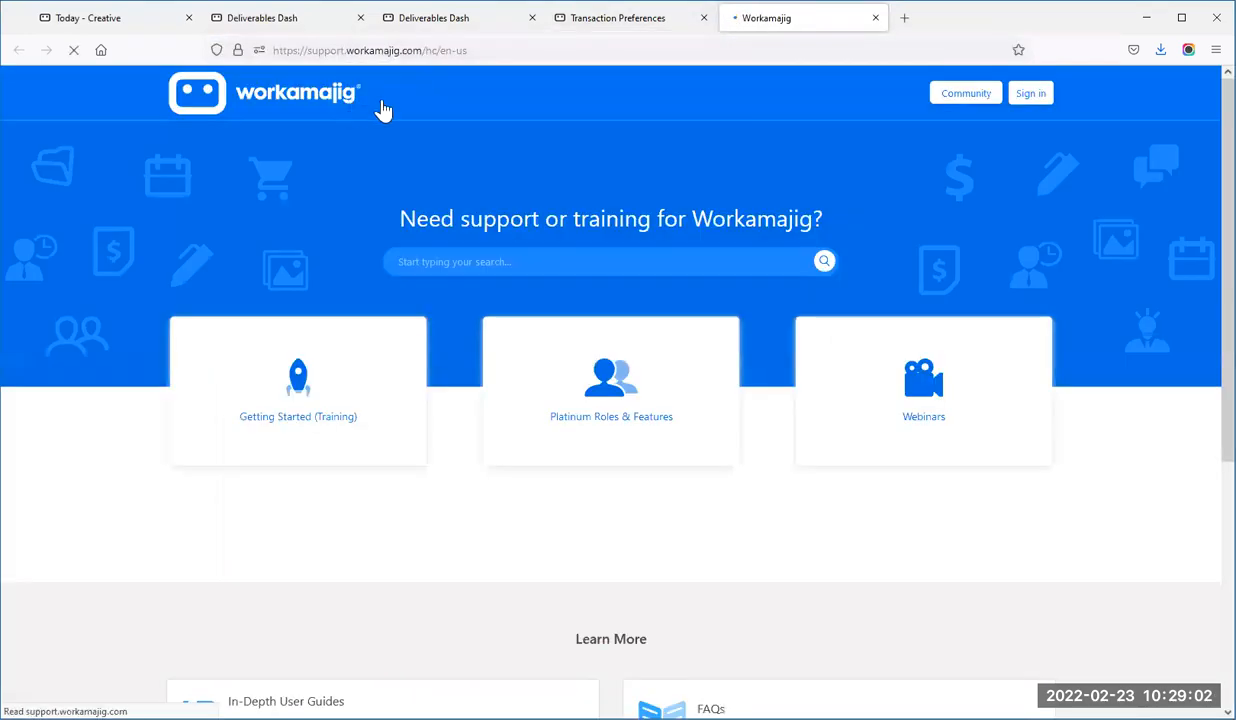
pyautogui.click(926, 388)
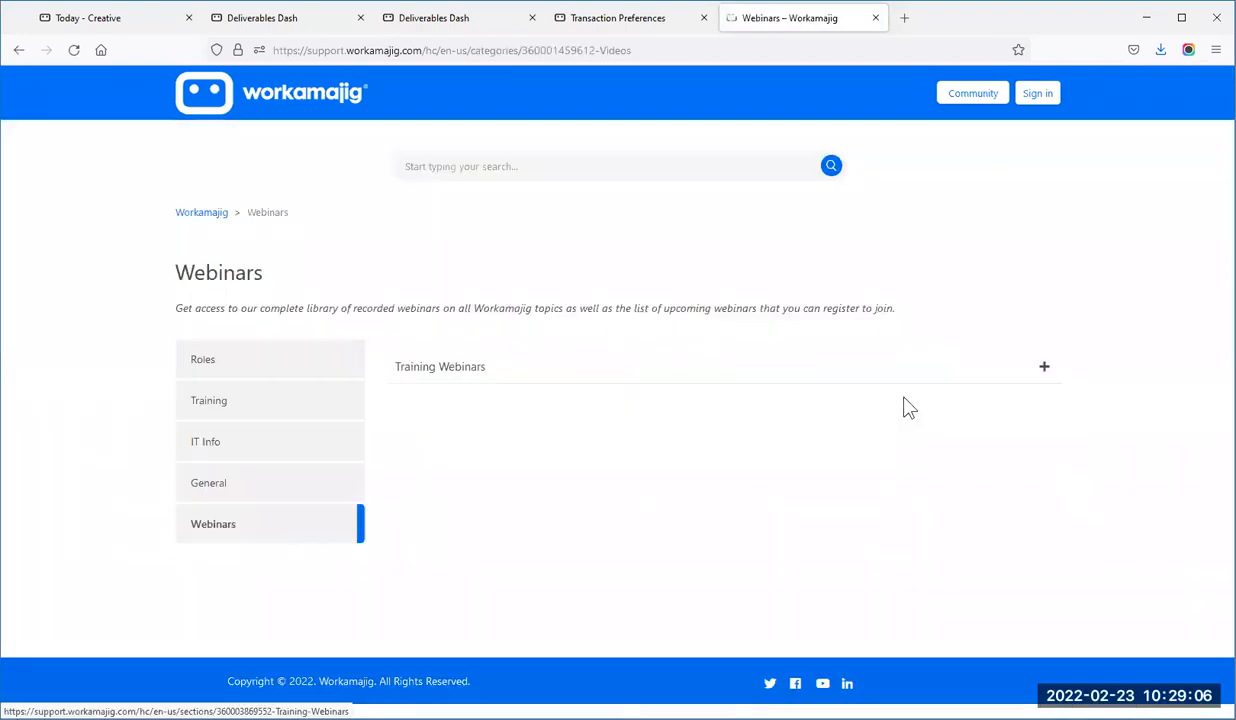
pyautogui.click(473, 373)
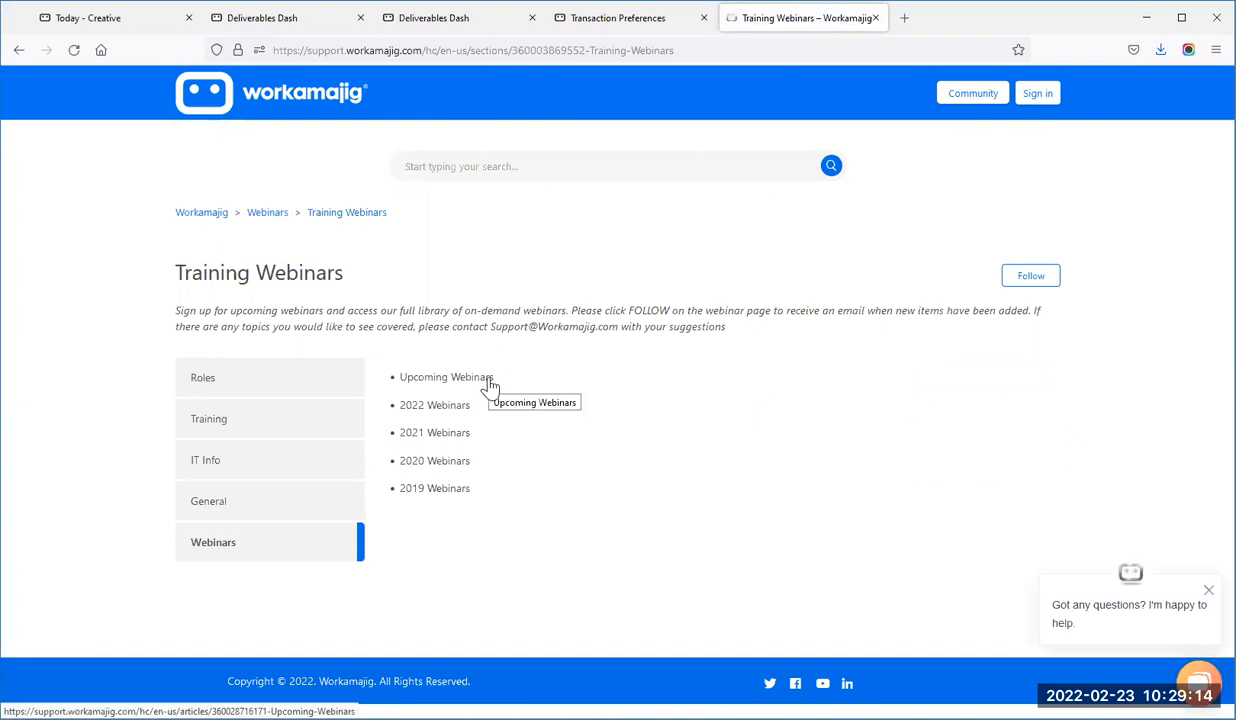
pyautogui.click(455, 410)
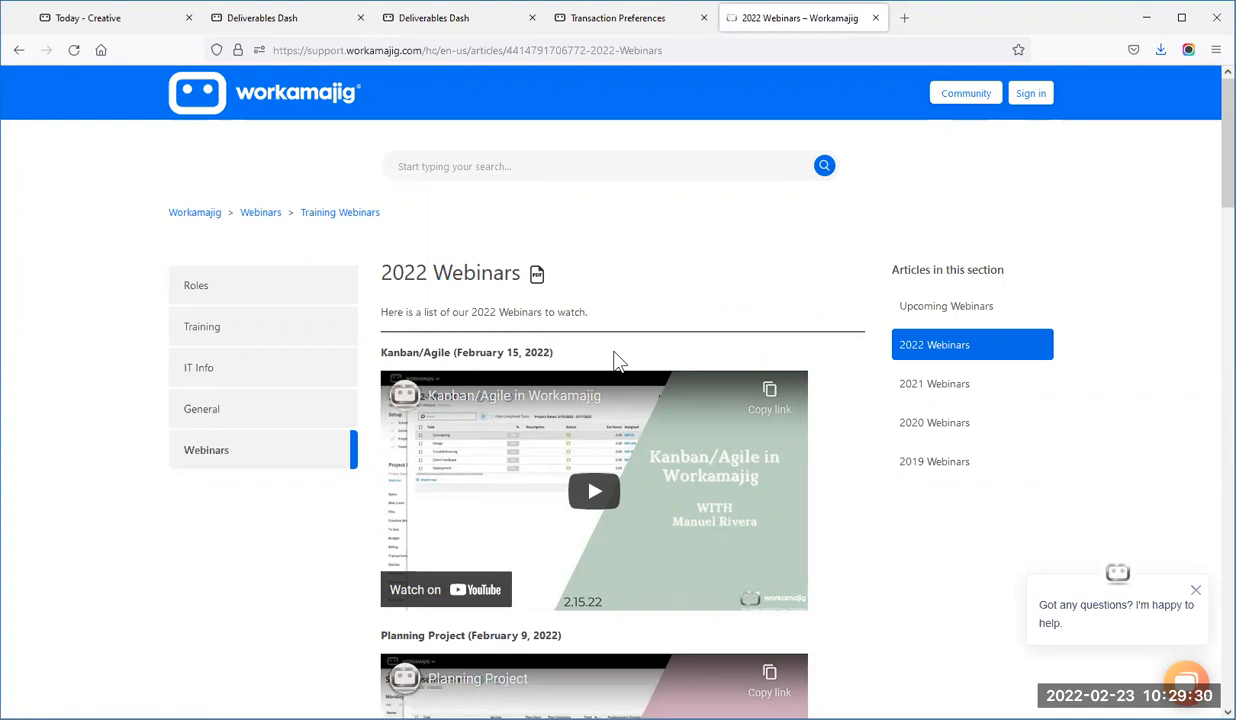
pyautogui.click(876, 18)
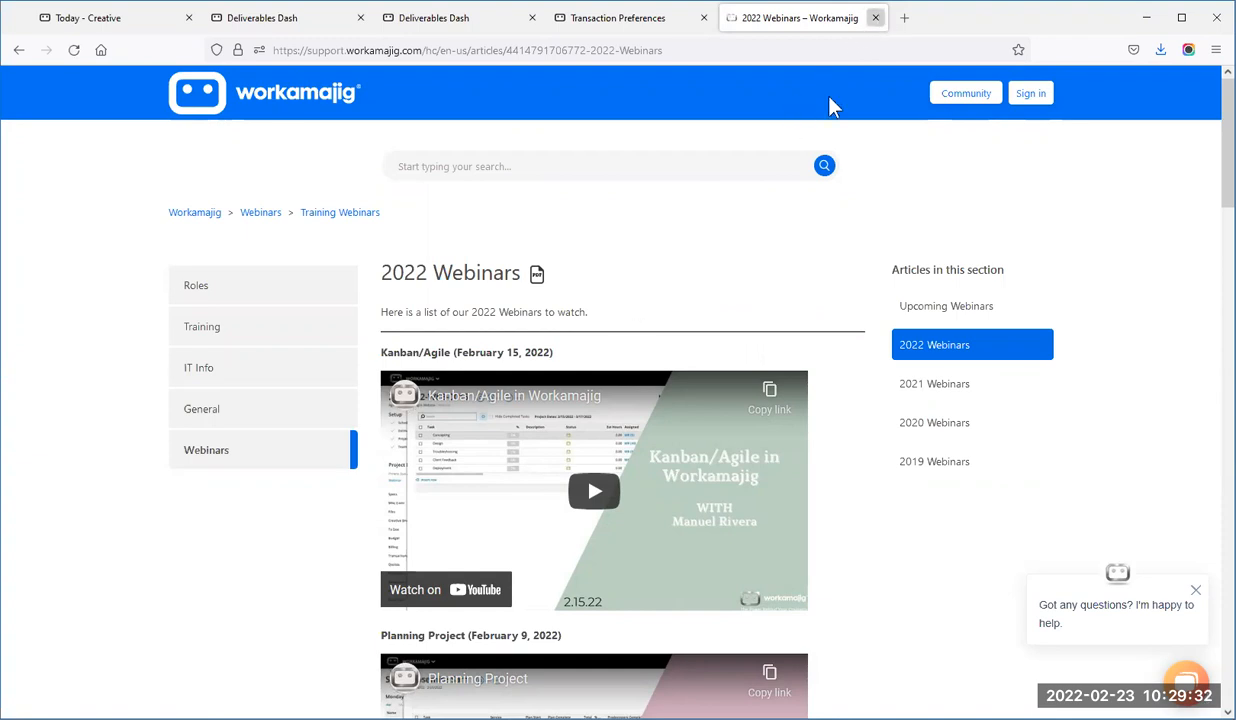